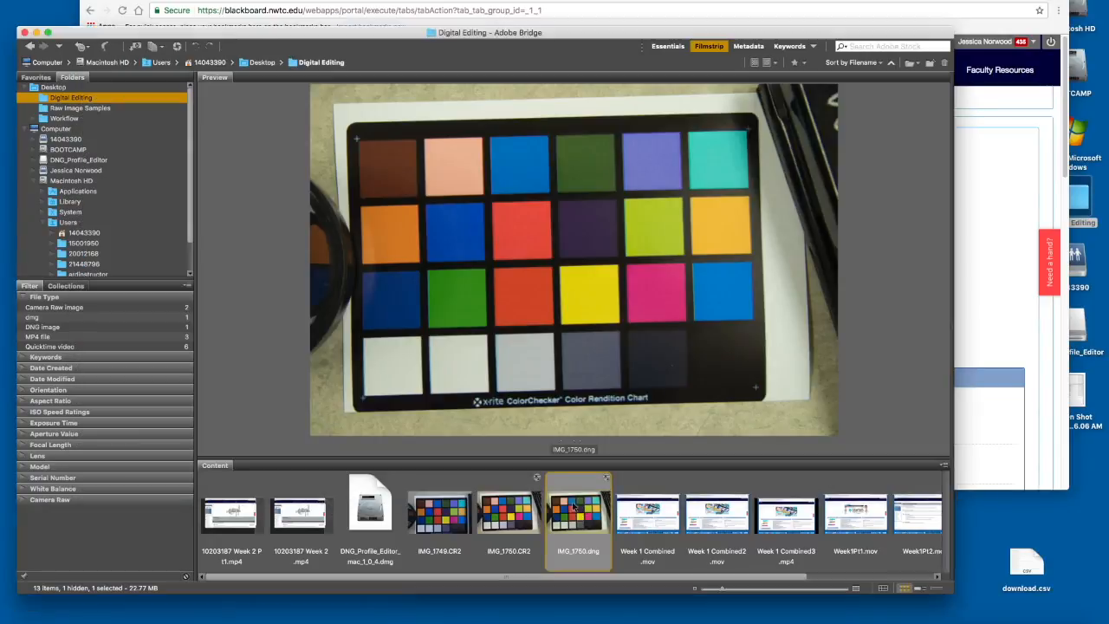
Step: Switch to Google Chrome, search the web for "dng profile editor" and open Adobe's DNG Profile Editor 1.0.4 download page
left_click(572, 504)
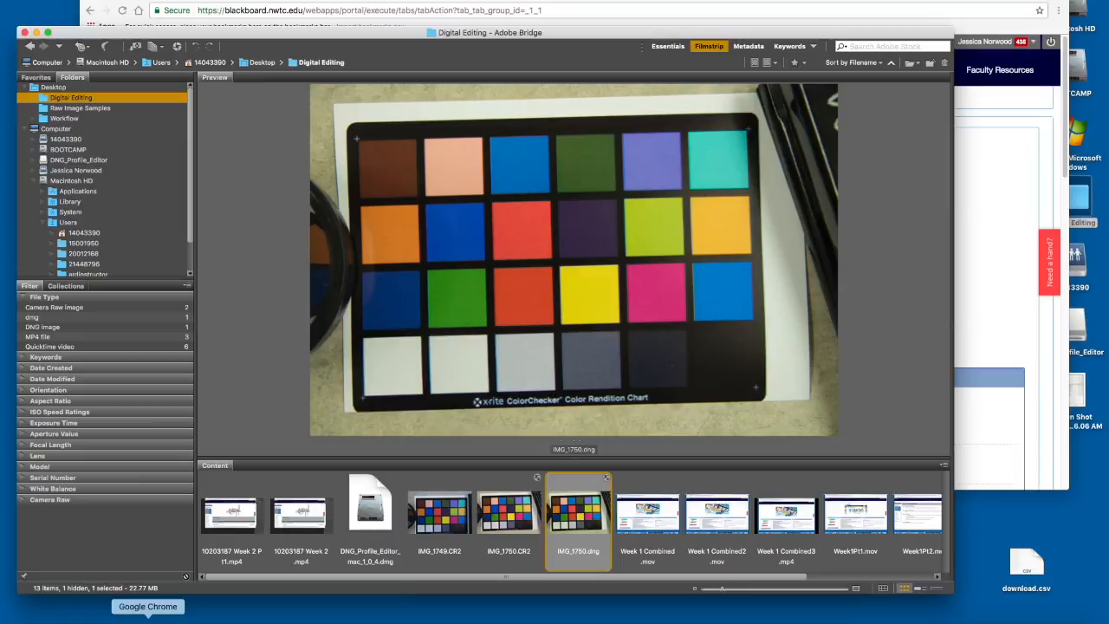
left_click(356, 11)
key("super+t")
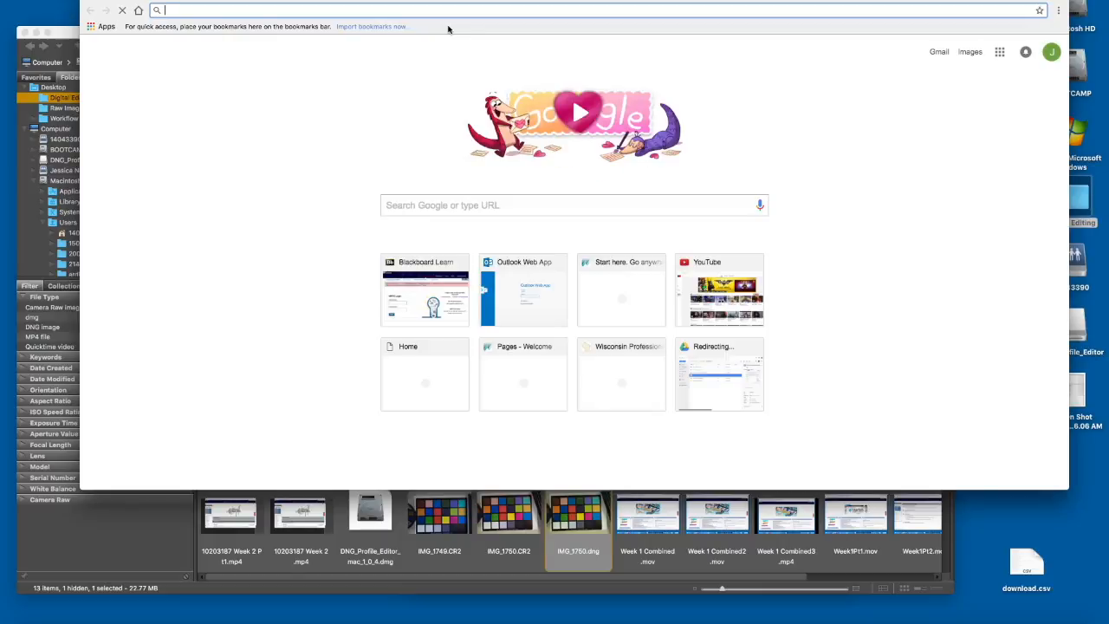
type("dng")
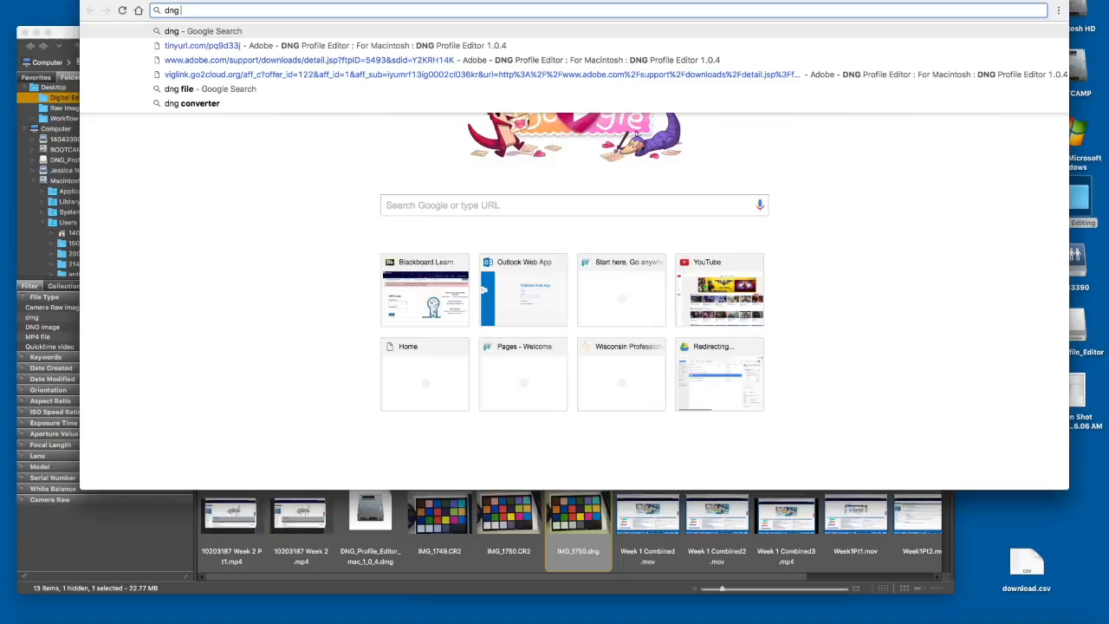
type(" pro")
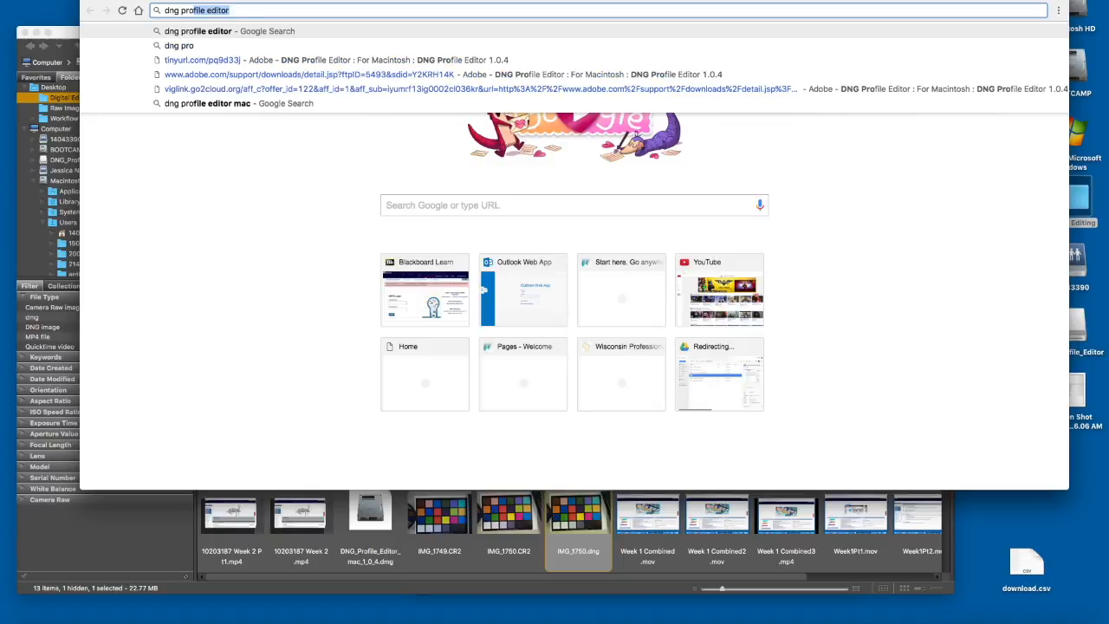
key("Return")
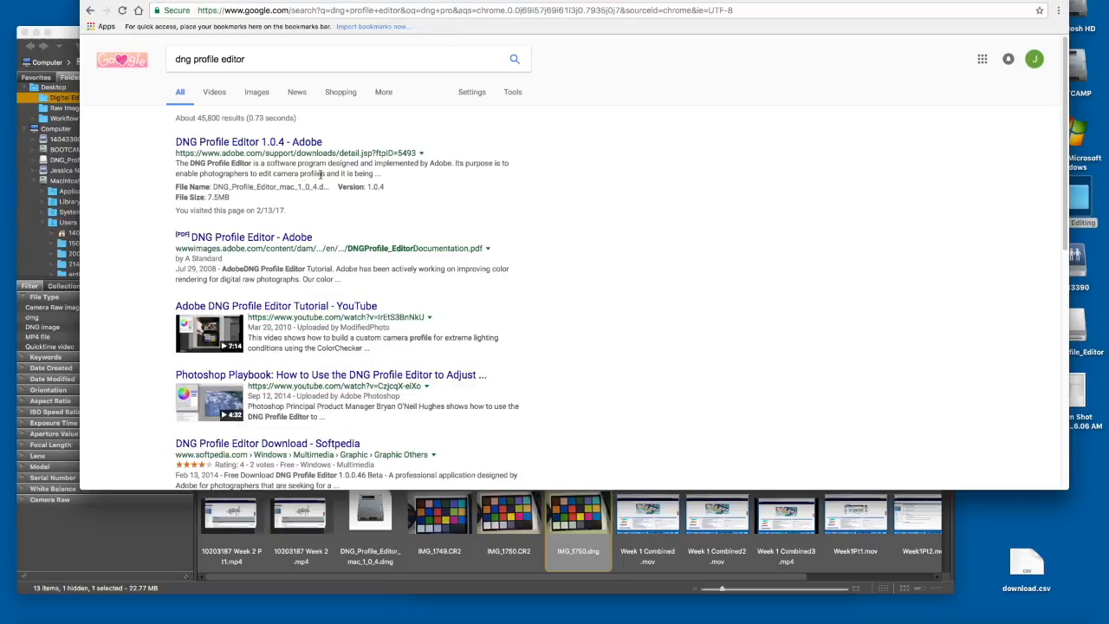
left_click(293, 146)
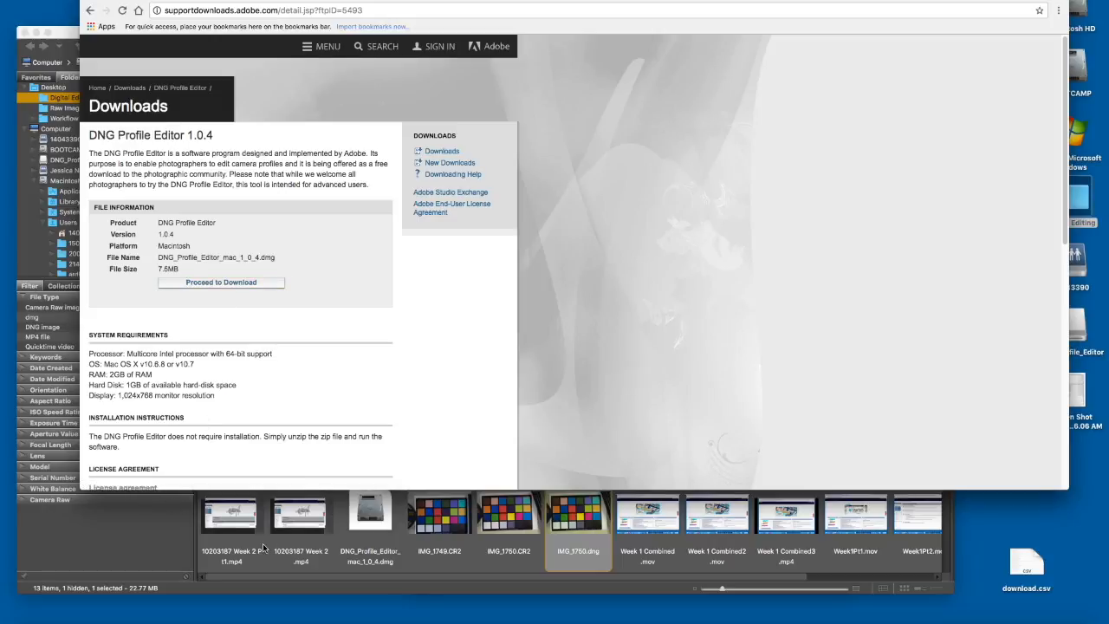
left_click(1081, 535)
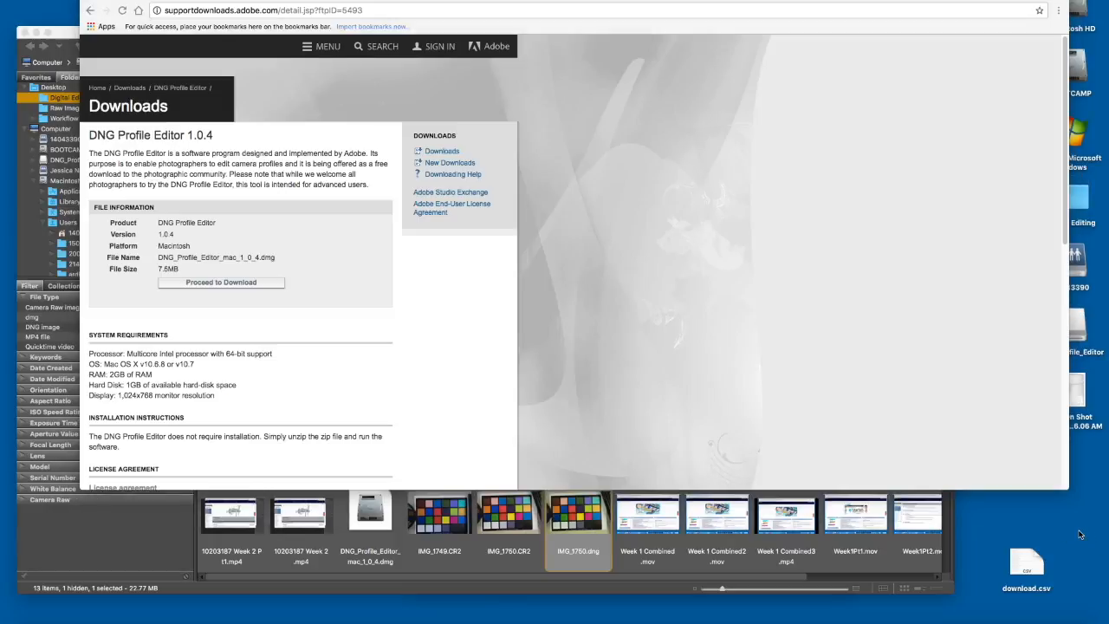
key("super+k")
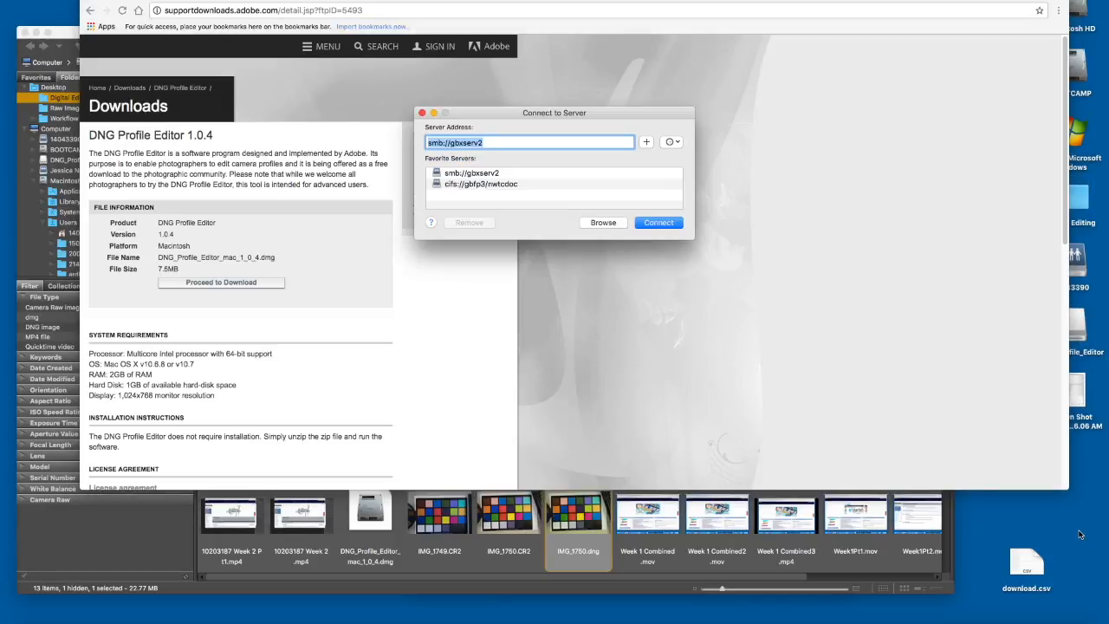
key("Return")
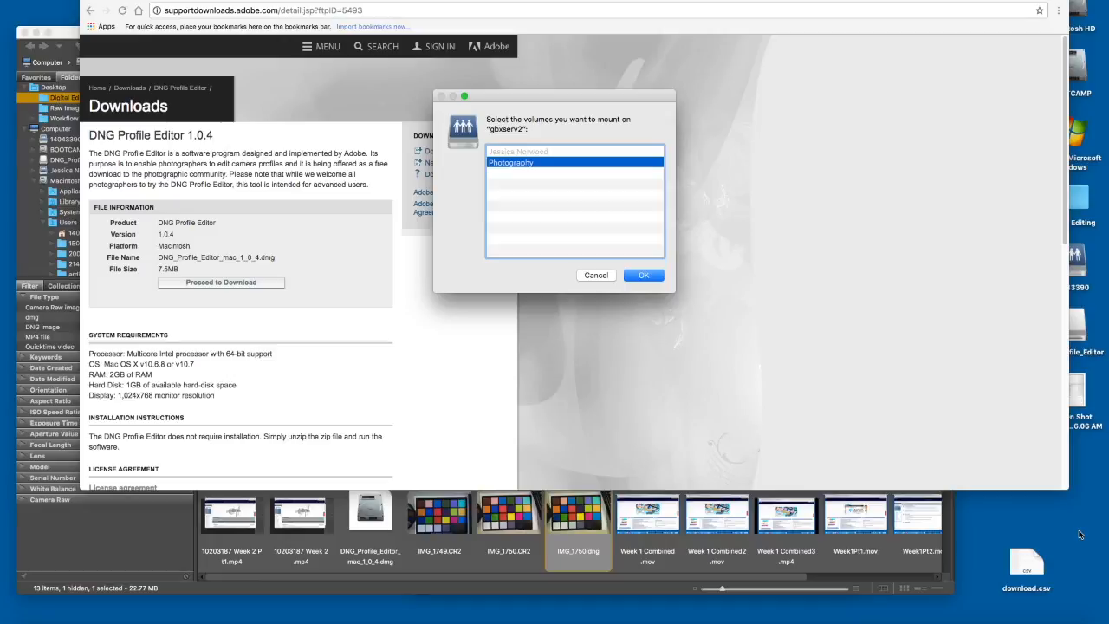
left_click(596, 275)
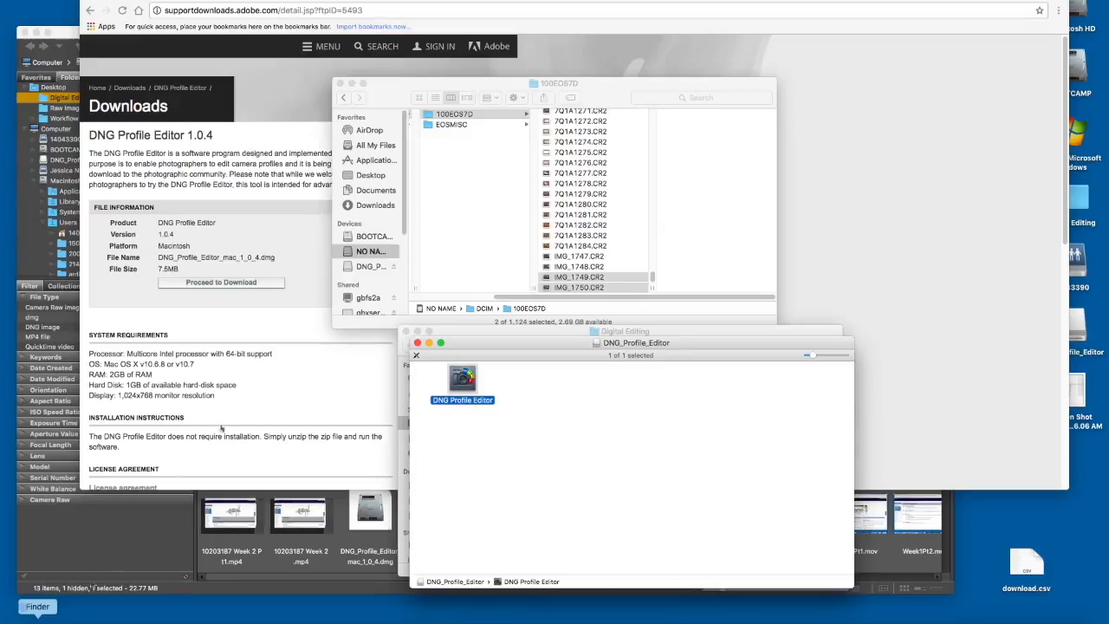
Step: Switch to Finder and open the Digital Editing folder in the instructor's share on the gbxserv2 server
left_click(489, 88)
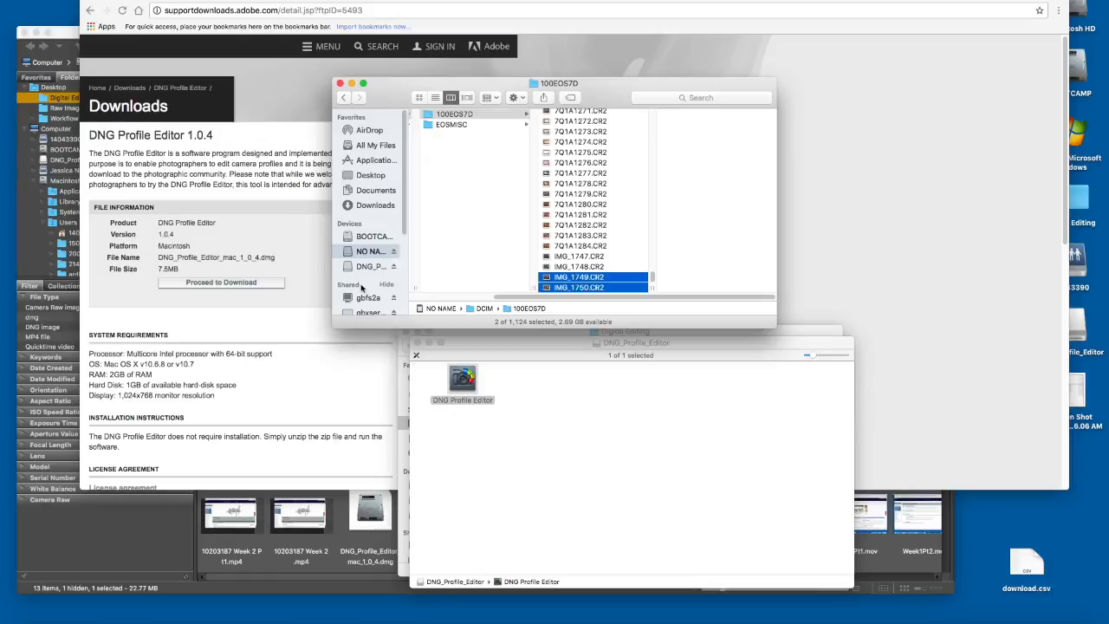
scroll(367, 312, "down", 2)
left_click(359, 286)
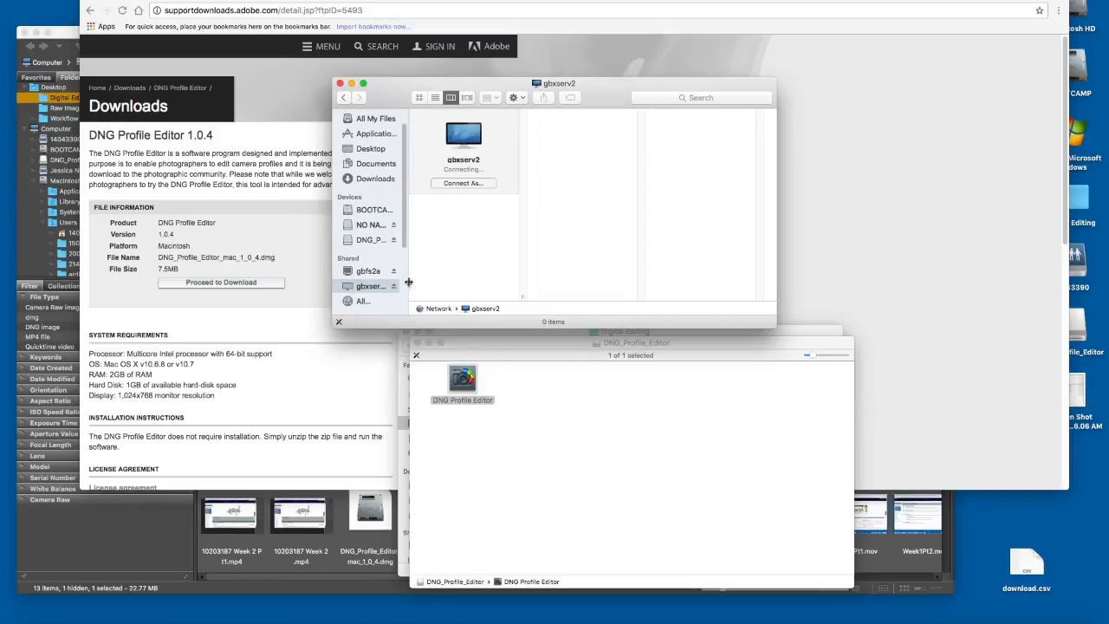
left_click_drag(407, 280, 433, 286)
left_click(470, 202)
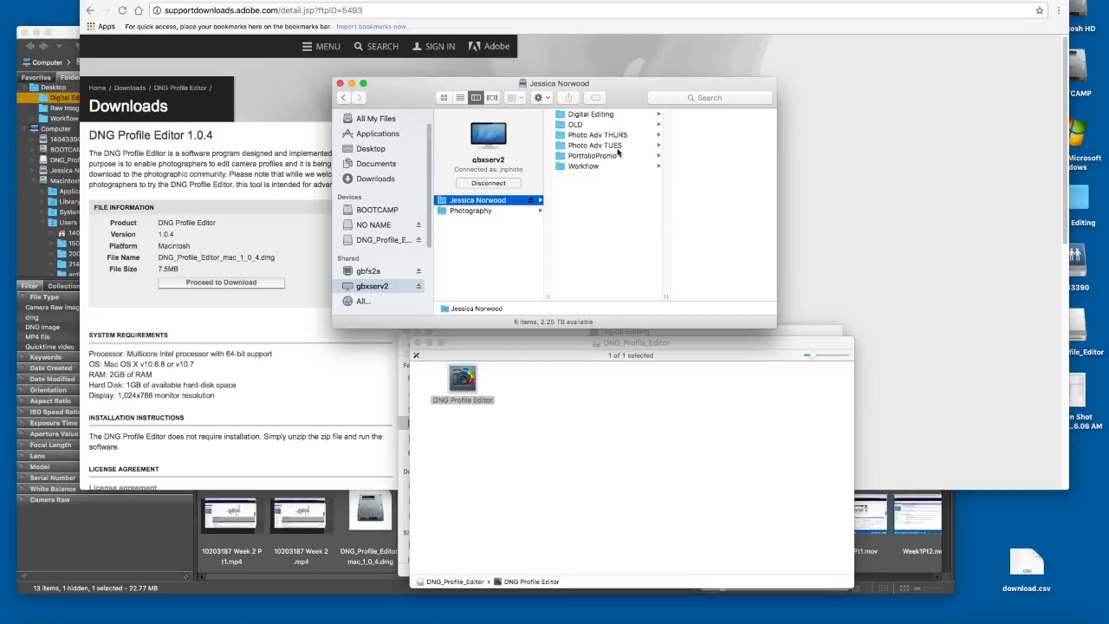
left_click(590, 116)
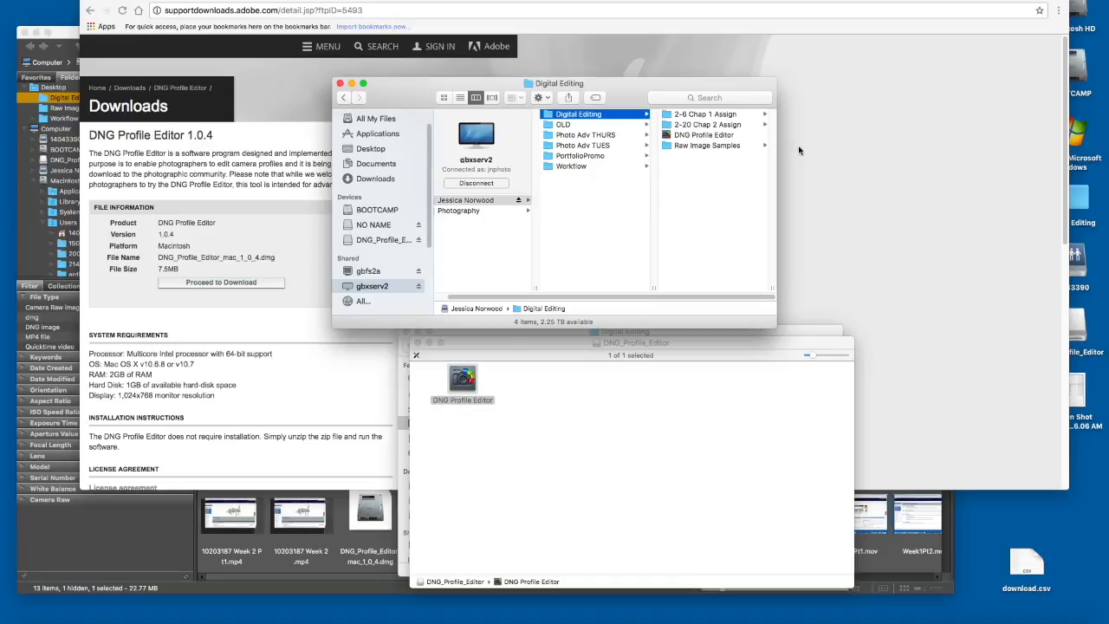
Step: Minimize the browser and Bridge windows and copy DNG Profile Editor from the Digital Editing folder to the desktop
left_click_drag(630, 93, 618, 113)
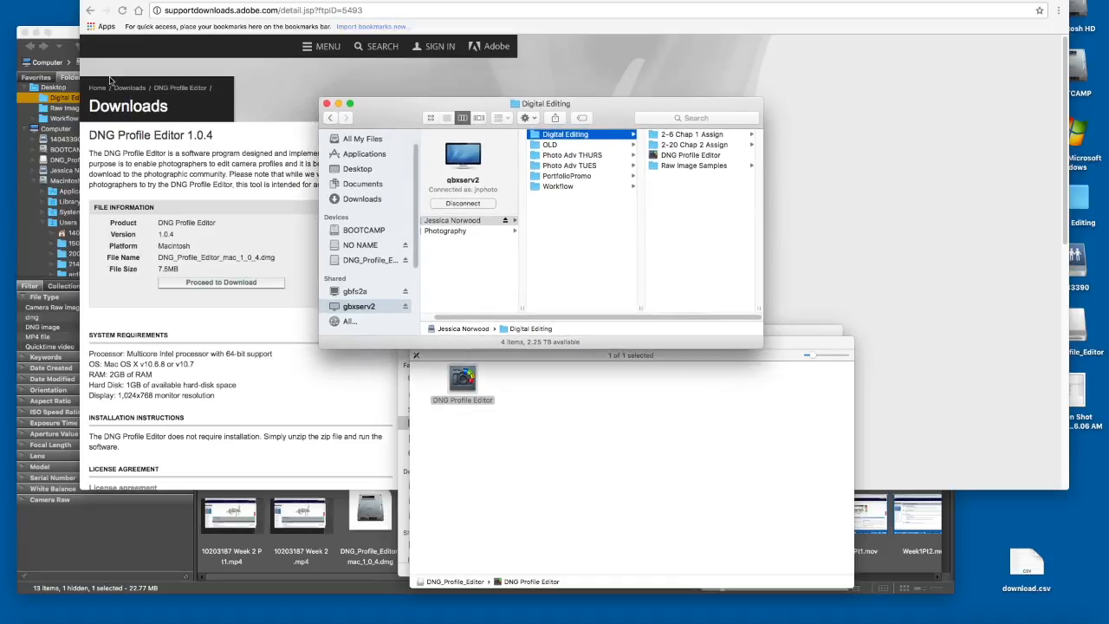
left_click(104, 3)
left_click(35, 32)
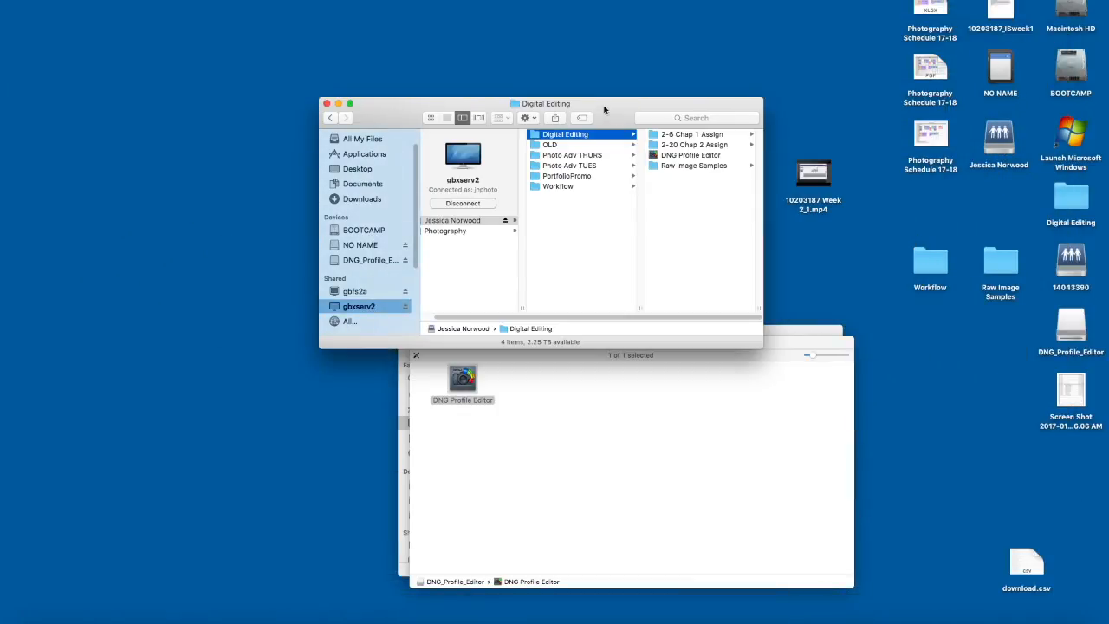
left_click_drag(606, 111, 513, 39)
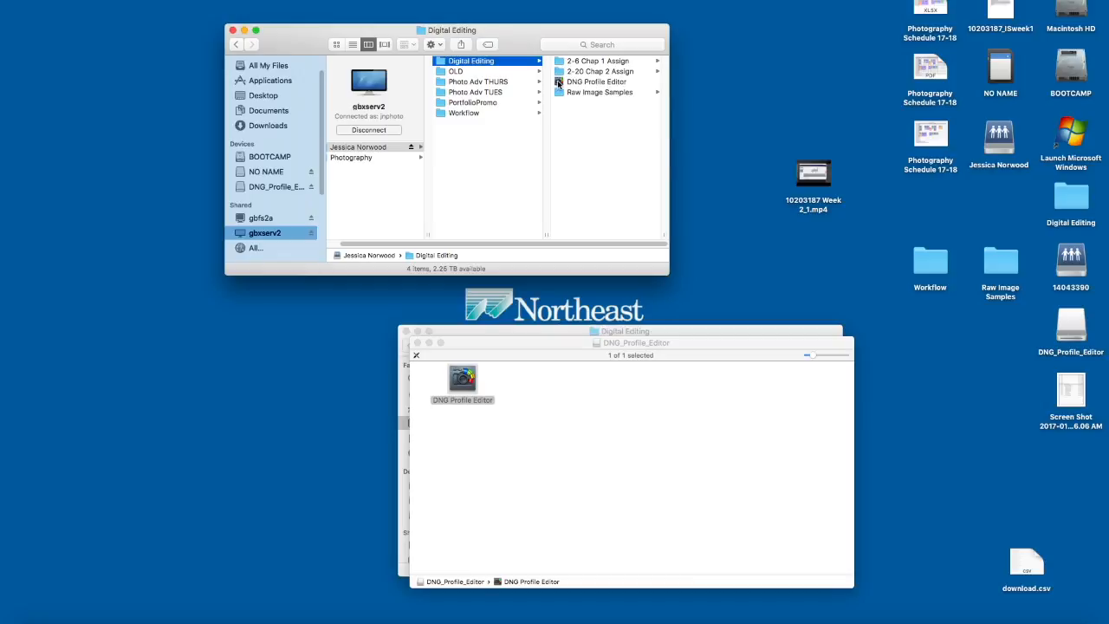
left_click_drag(558, 83, 796, 103)
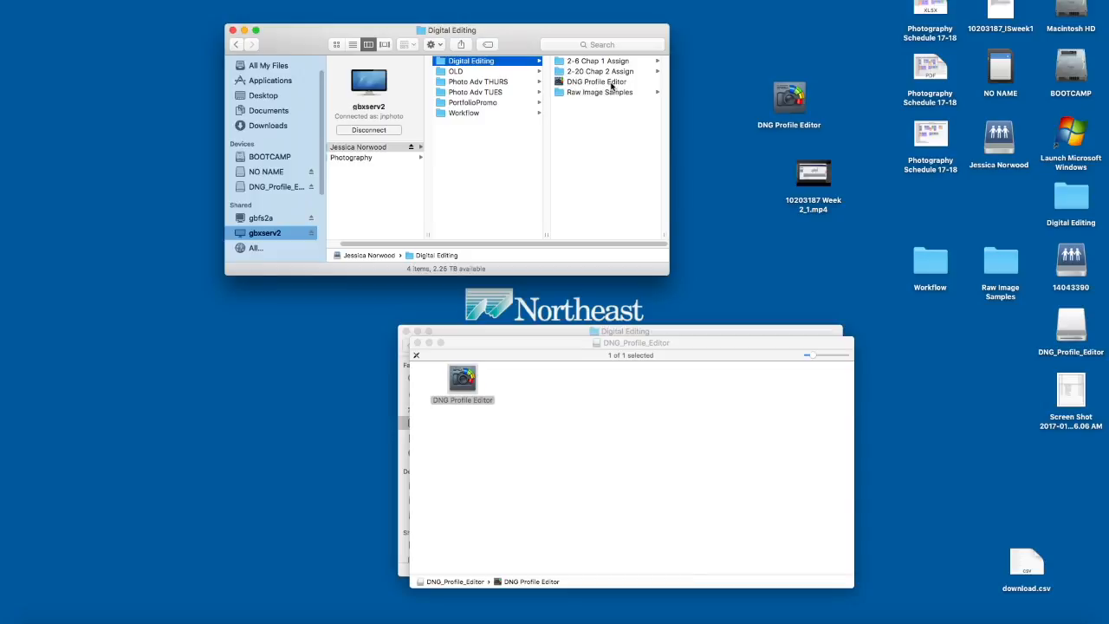
Step: Launch the desktop copy of DNG Profile Editor and close the Digital Editing server folder window behind it
double_click(800, 102)
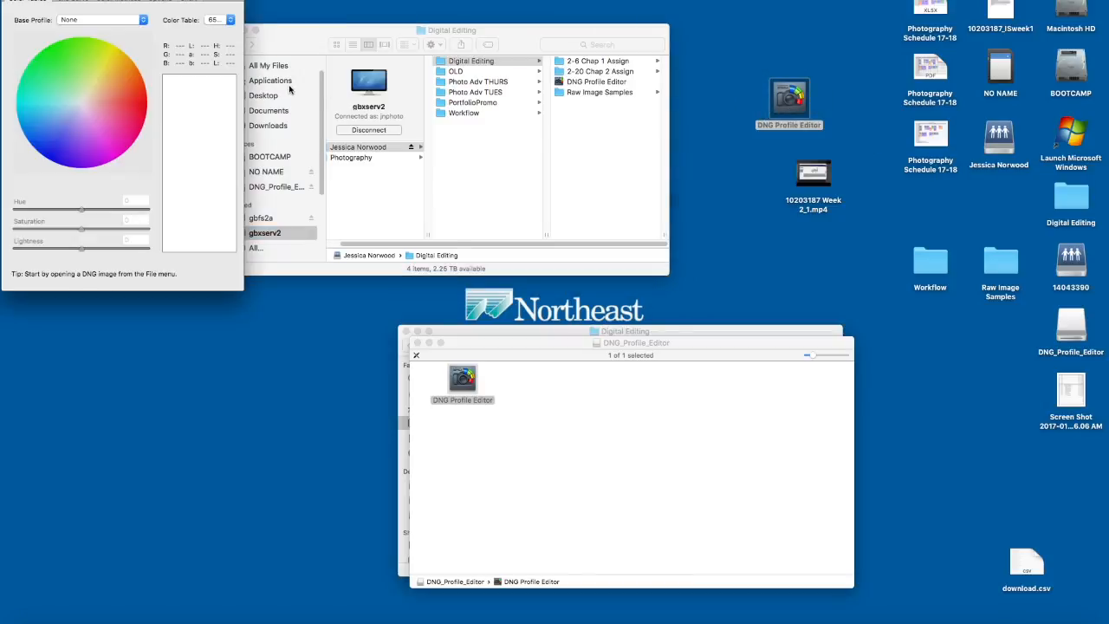
left_click_drag(174, 5, 476, 2)
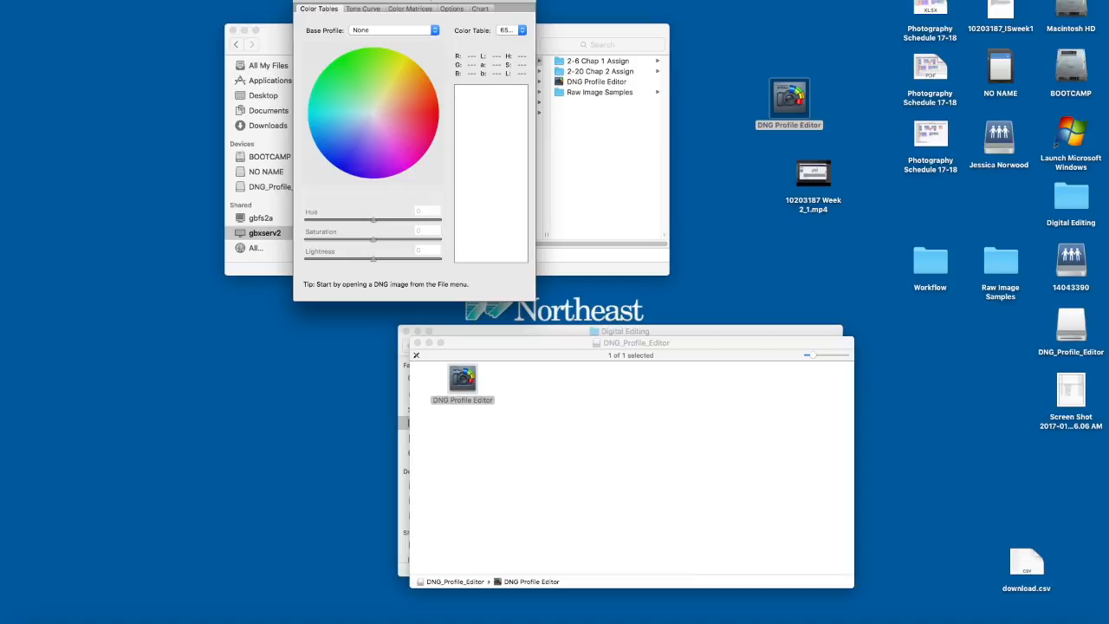
left_click(235, 30)
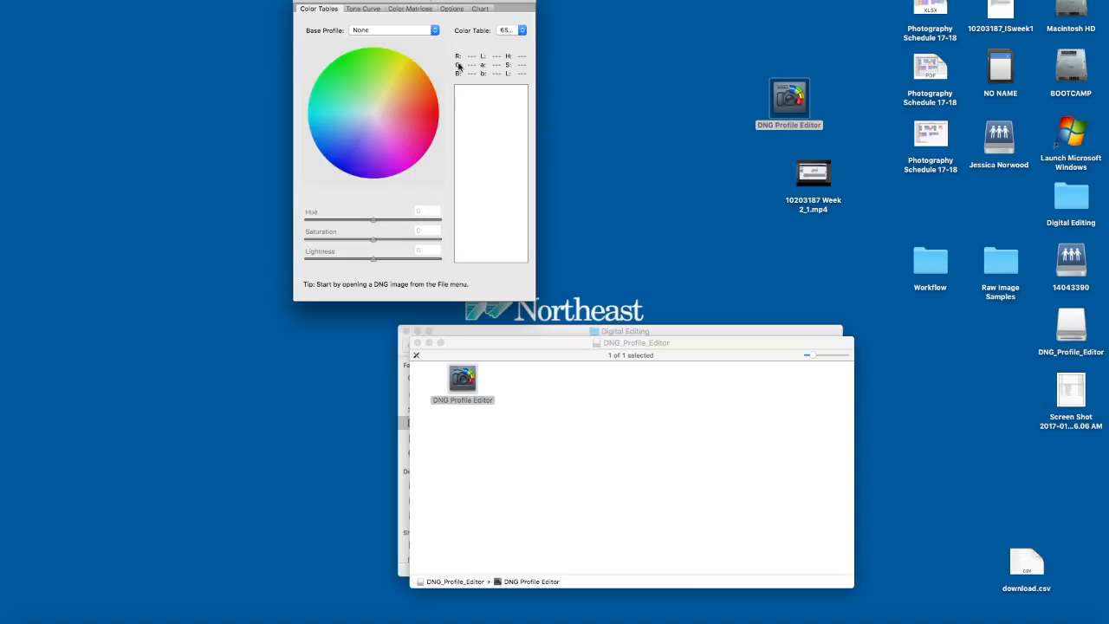
left_click_drag(464, 2, 450, 3)
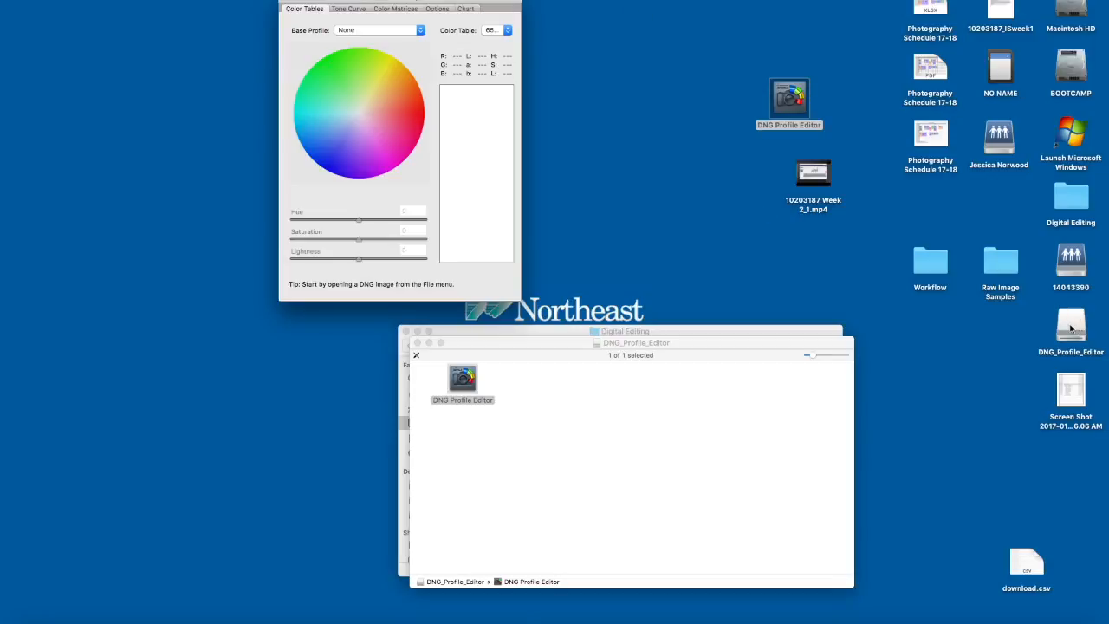
Step: Quit Photos and open the DCIM/100EOS7D folder of the NO NAME card in Adobe Bridge
left_click(1001, 72)
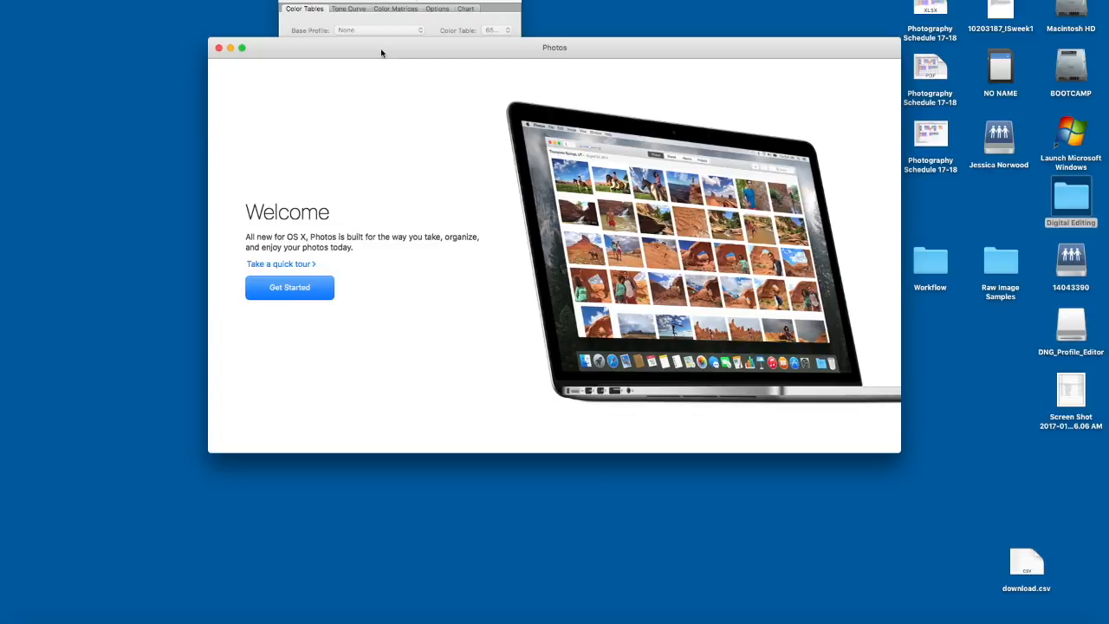
key("super+q")
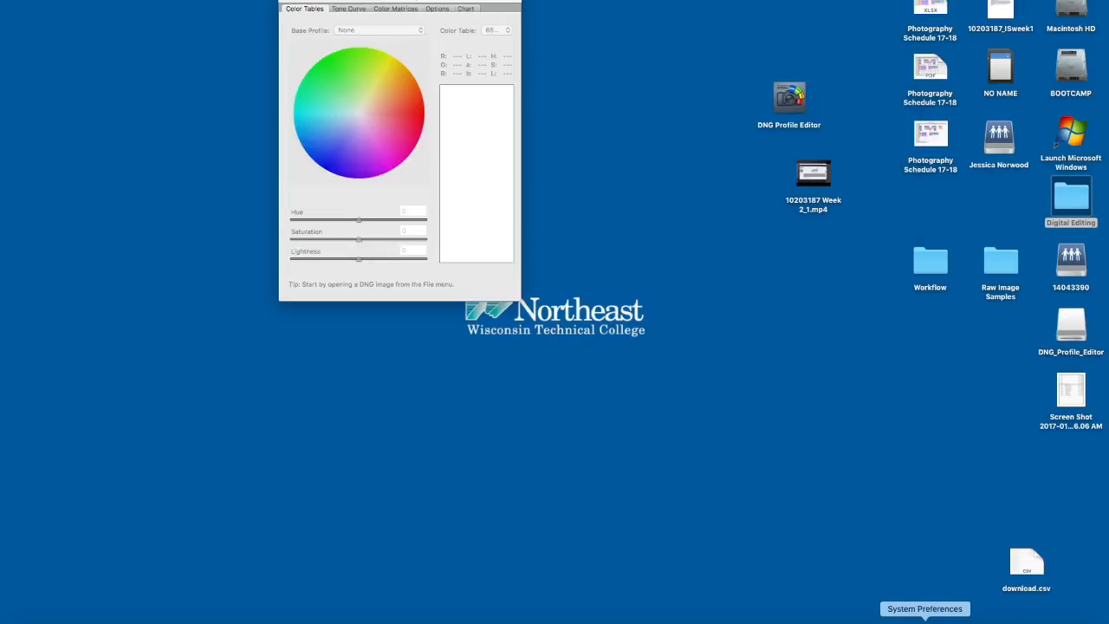
left_click(791, 620)
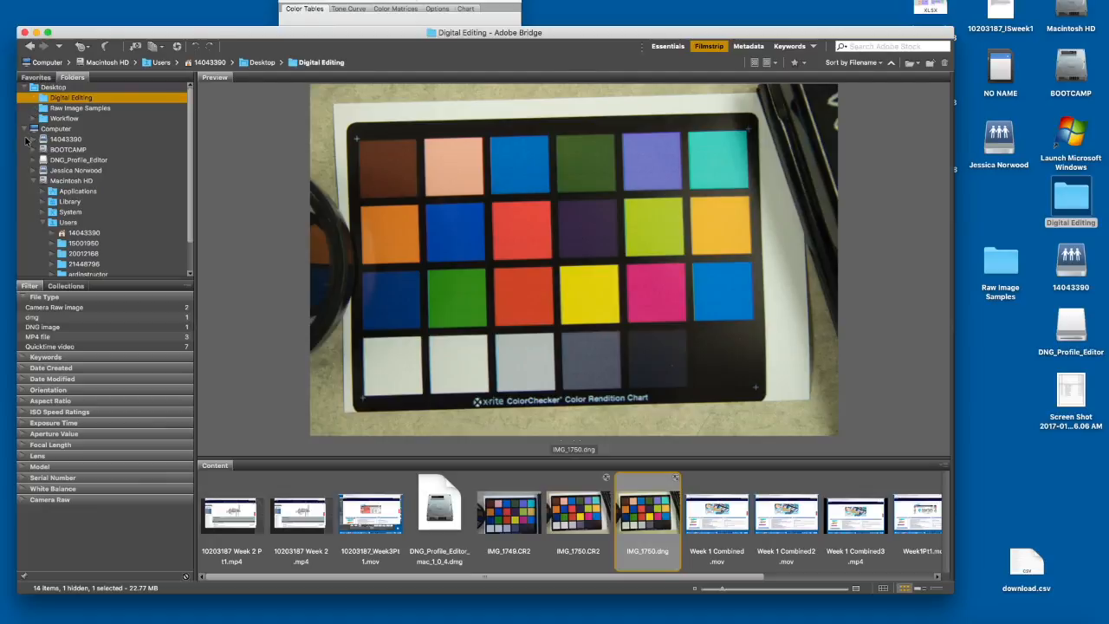
left_click(33, 181)
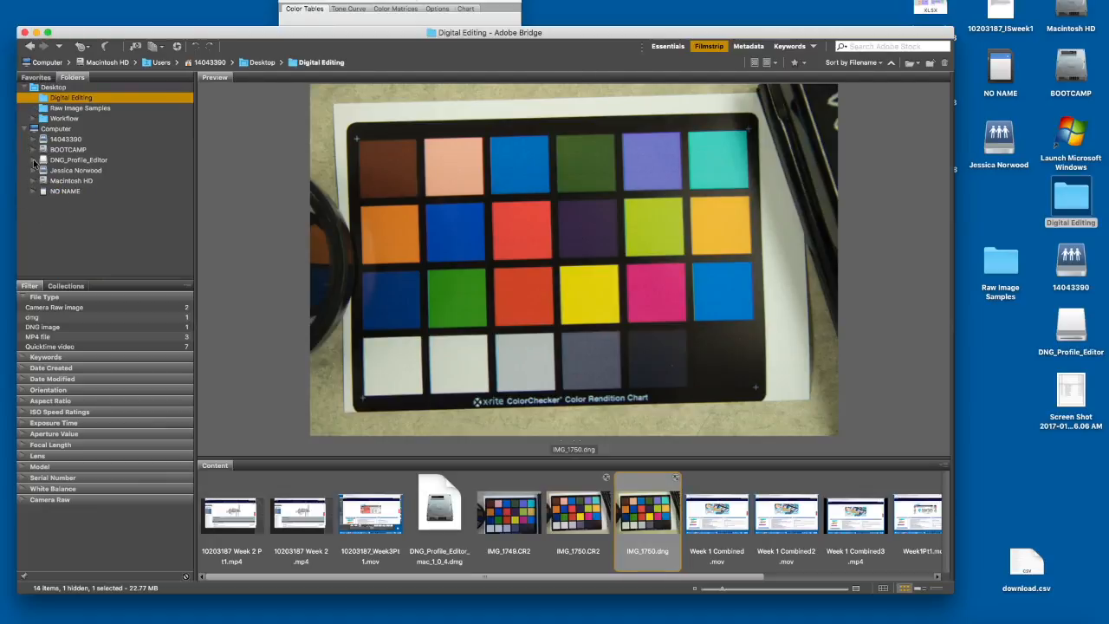
left_click(33, 191)
left_click(42, 201)
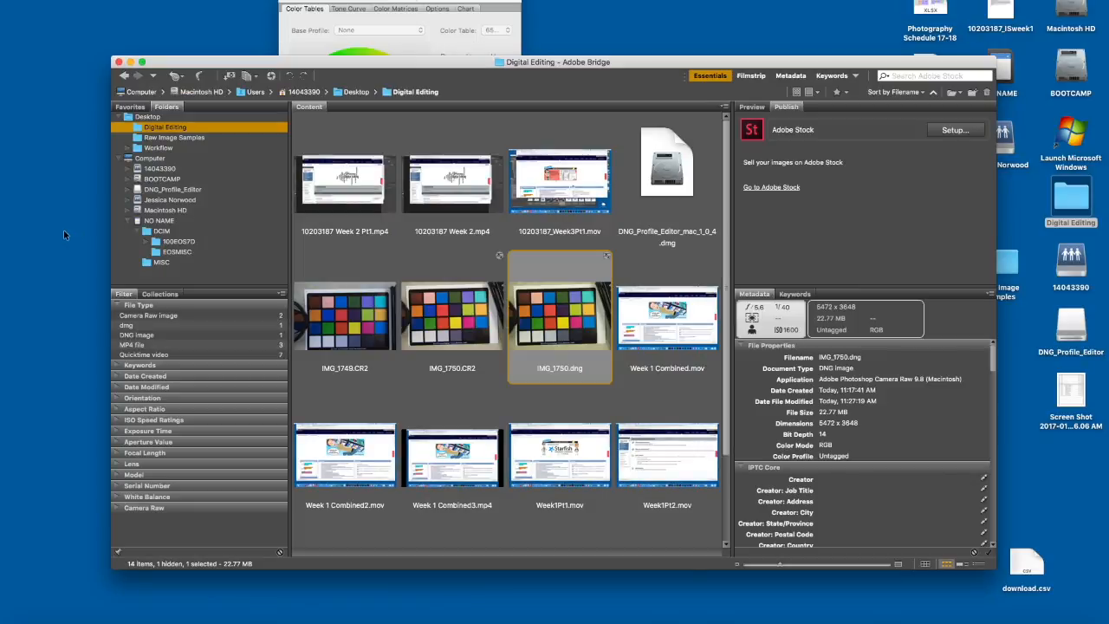
left_click(160, 243)
Step: Select the color chart photos IMG_1751.CR2 through IMG_1758.CR2, leaving out the dark IMG_1754.CR2
left_click_drag(725, 128, 709, 558)
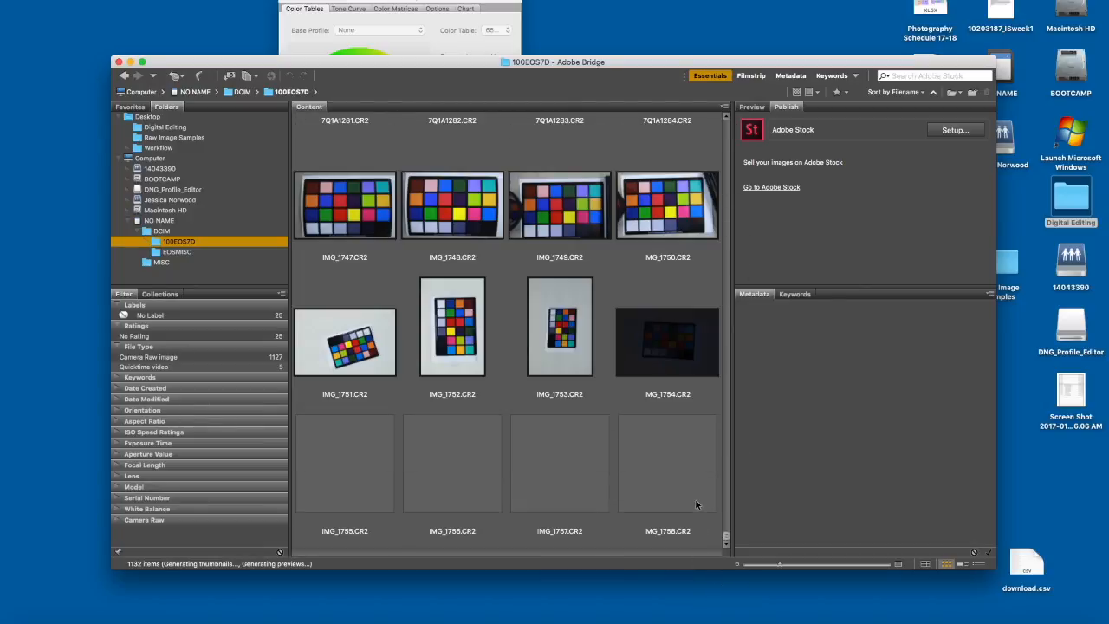
scroll(646, 468, "up", 2)
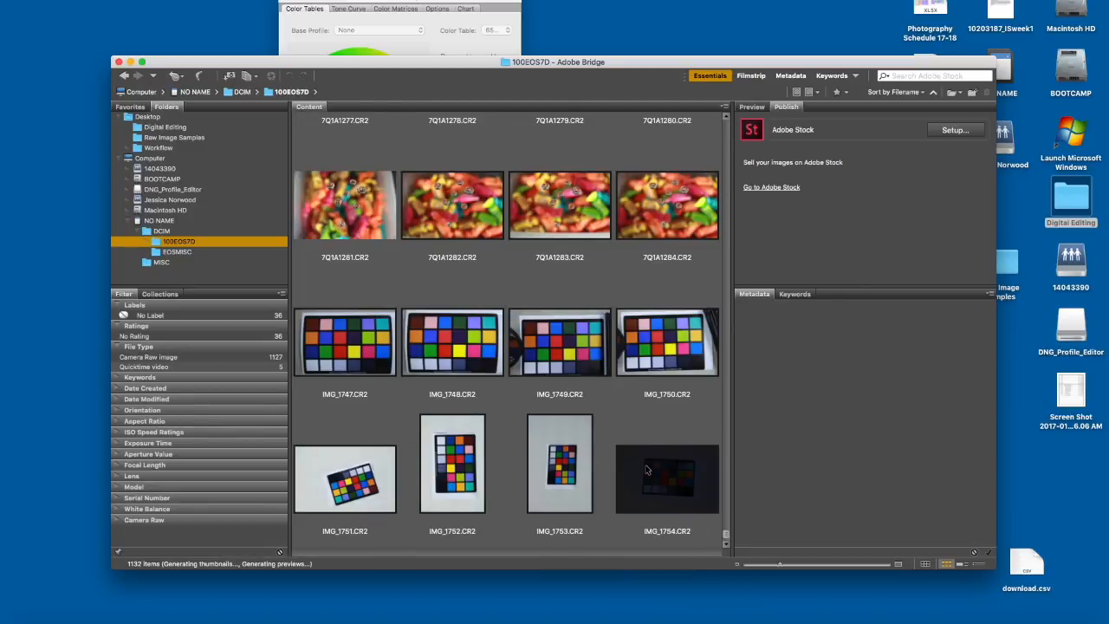
scroll(628, 461, "down", 2)
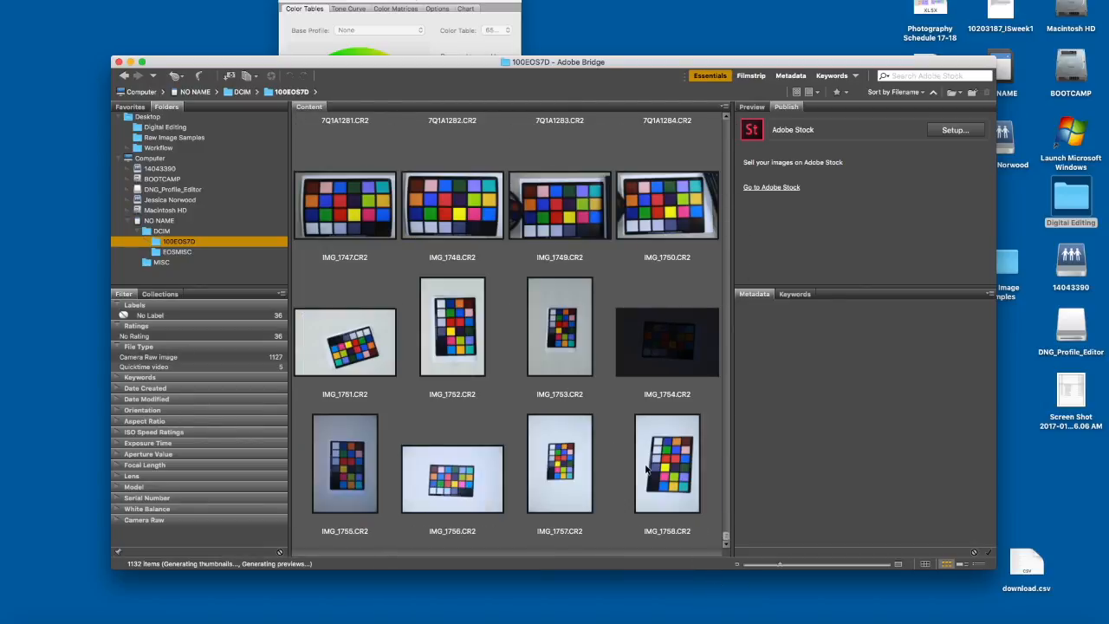
left_click(352, 358)
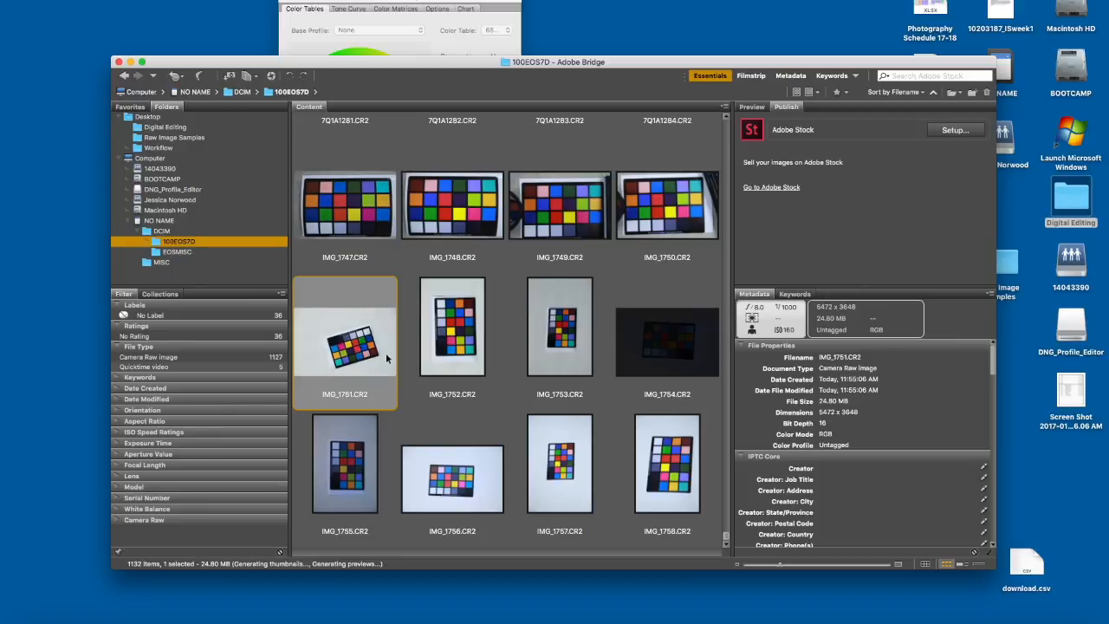
left_click(685, 479, "shift")
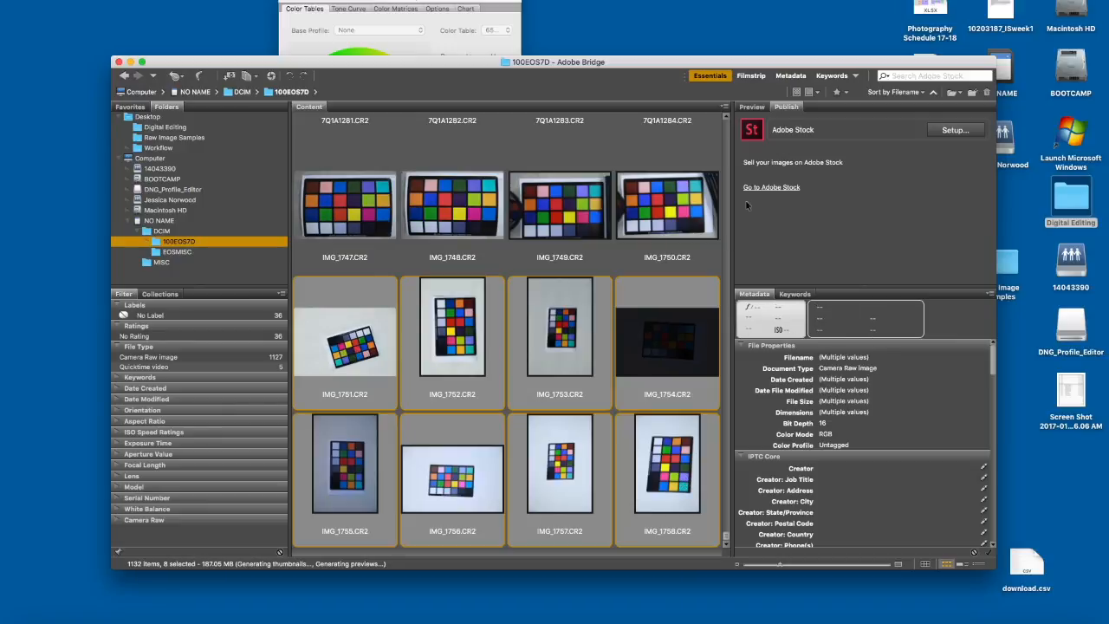
left_click_drag(761, 65, 728, 13)
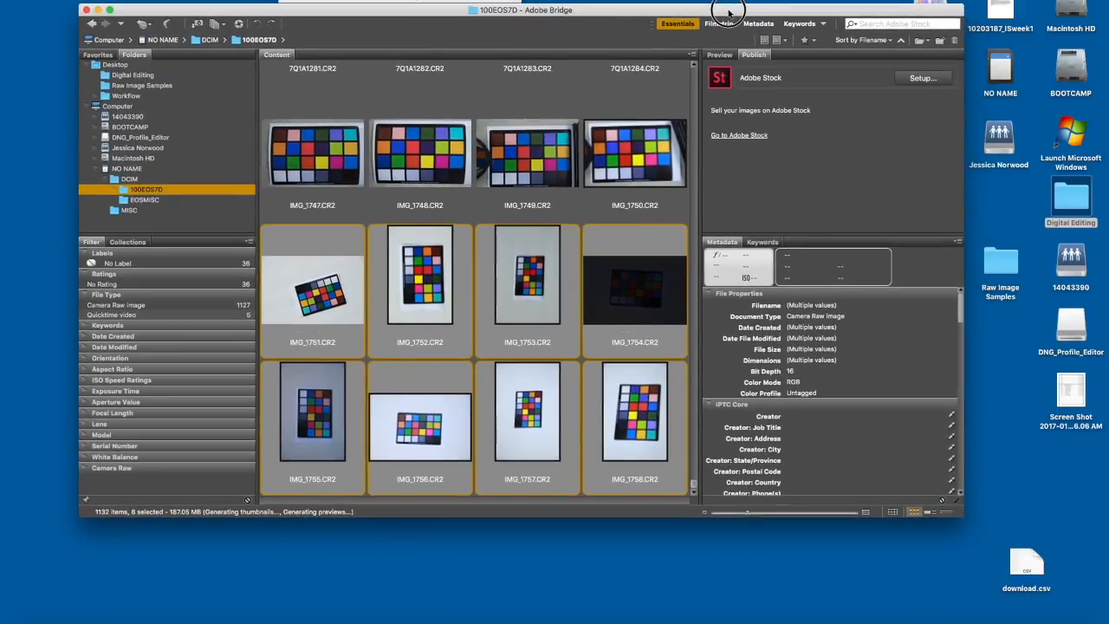
left_click(641, 300, "super")
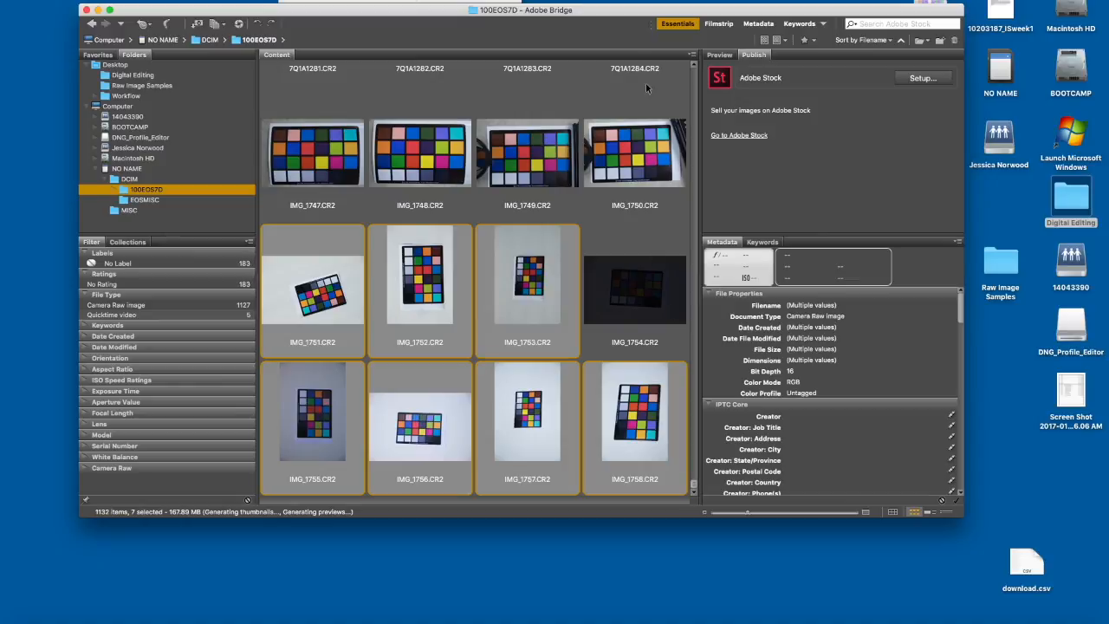
left_click_drag(607, 11, 607, 8)
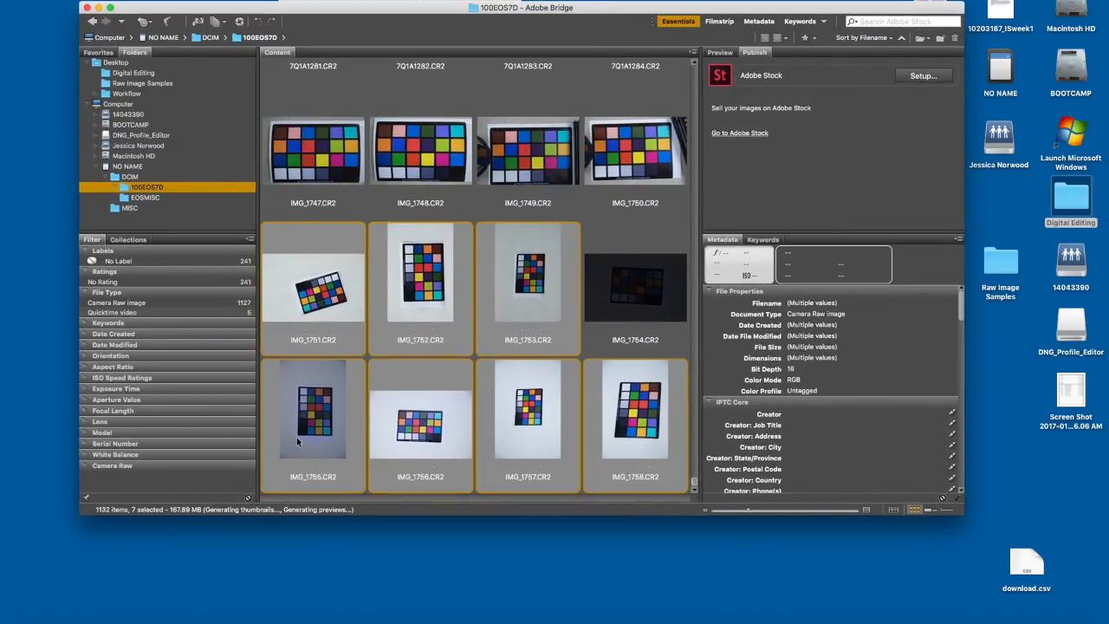
Step: Create a folder named DNG Profile in the desktop Digital Editing folder and copy the seven selected color chart photos into it
double_click(1072, 199)
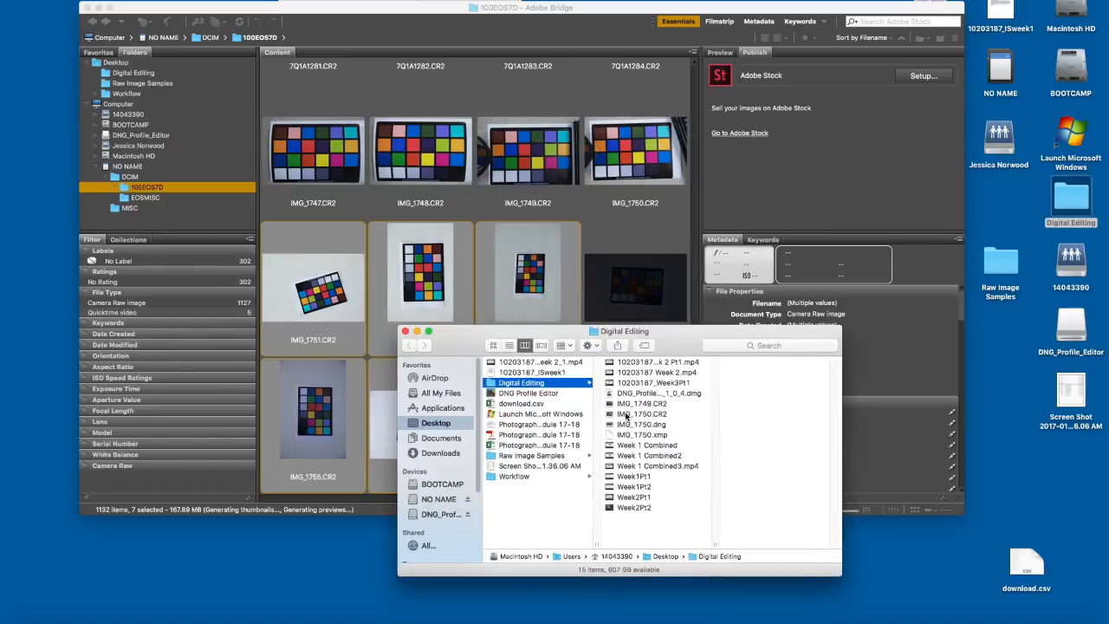
key("super+shift+n")
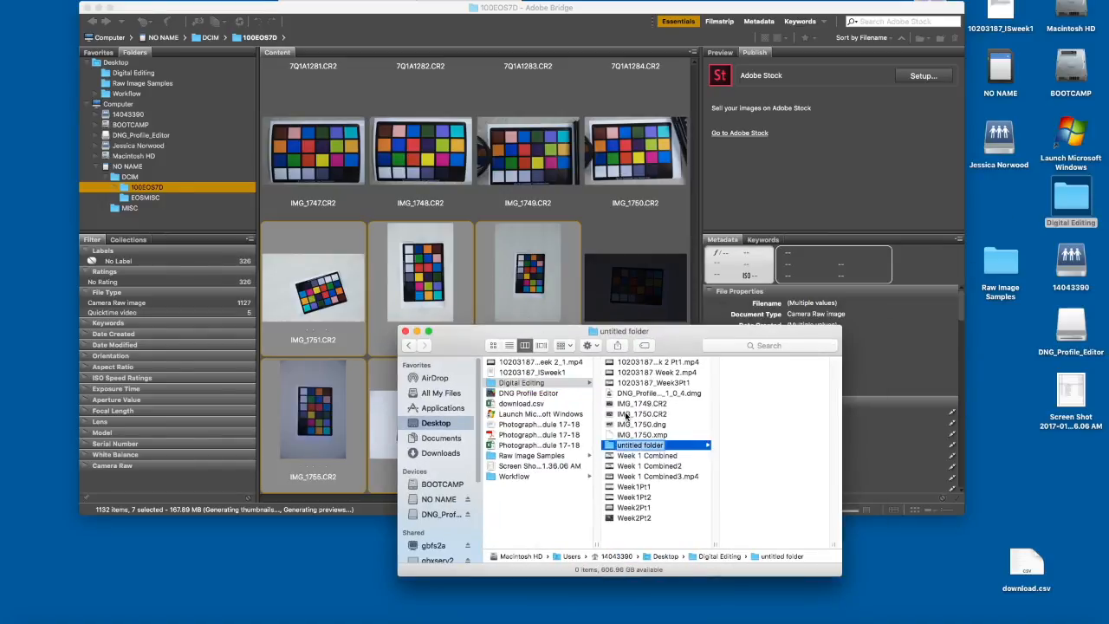
type("DNG P")
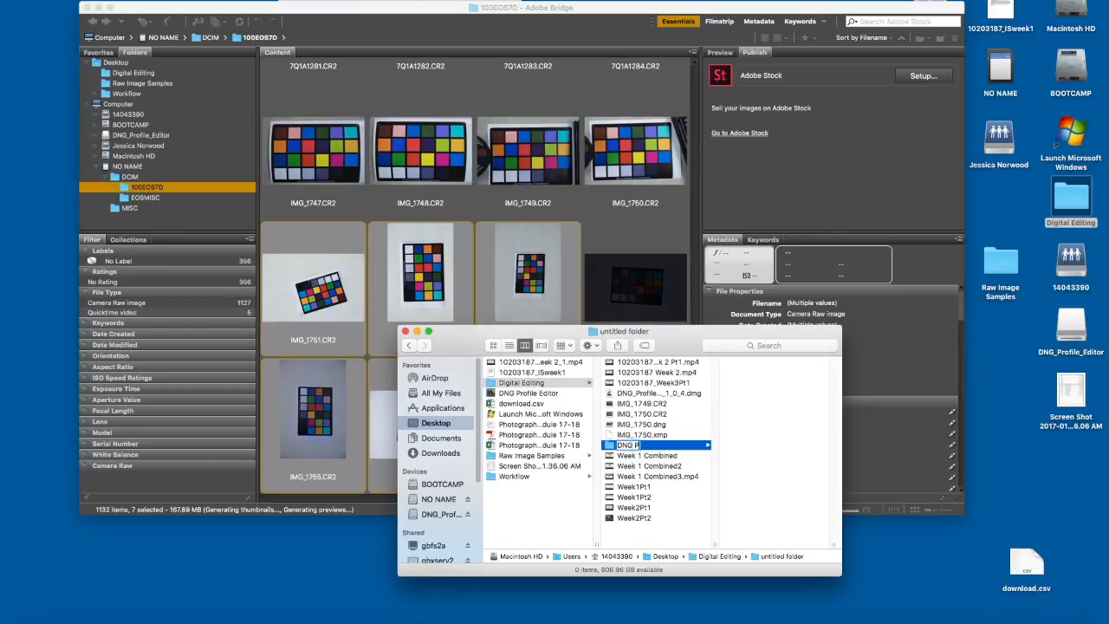
type("rofile")
key("Return")
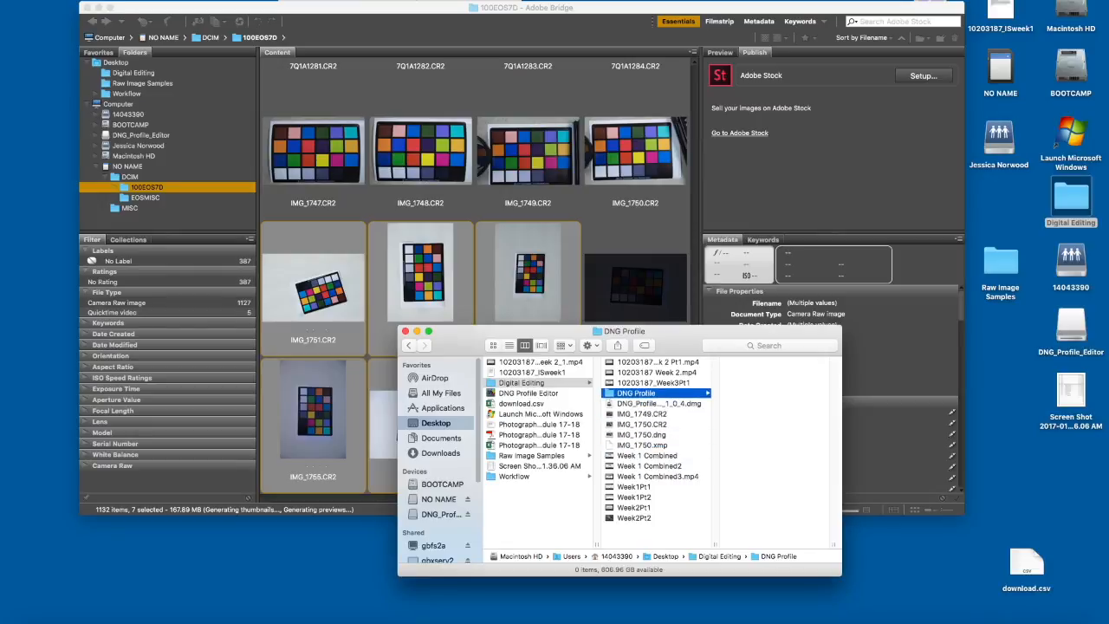
left_click_drag(520, 286, 768, 539)
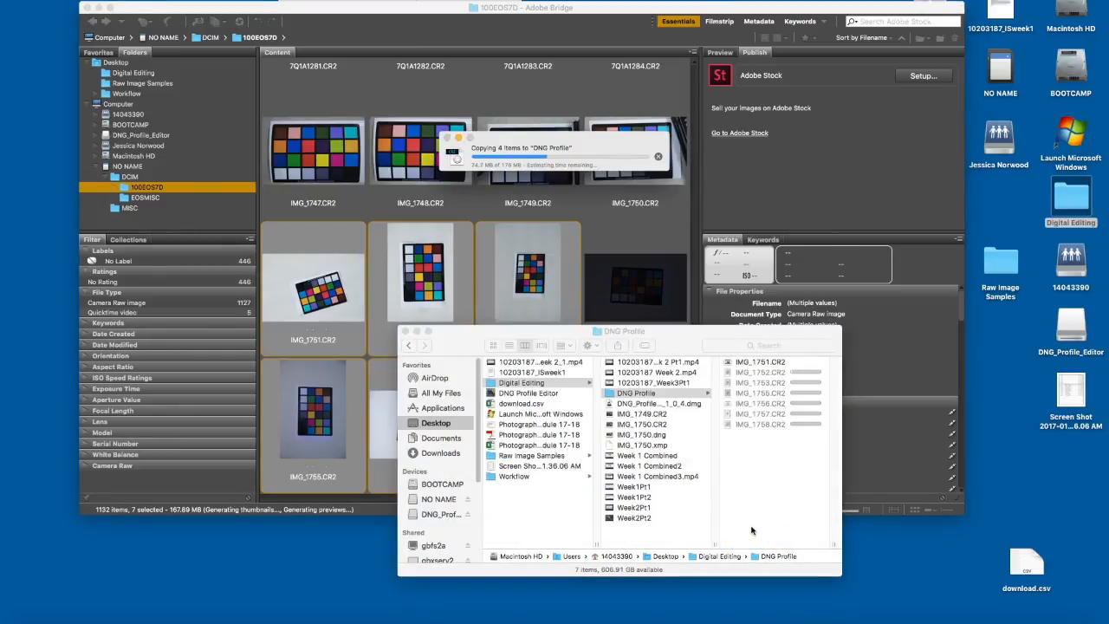
Step: Open the DNG Profile folder in Adobe Bridge and reposition the Bridge window
left_click(609, 395)
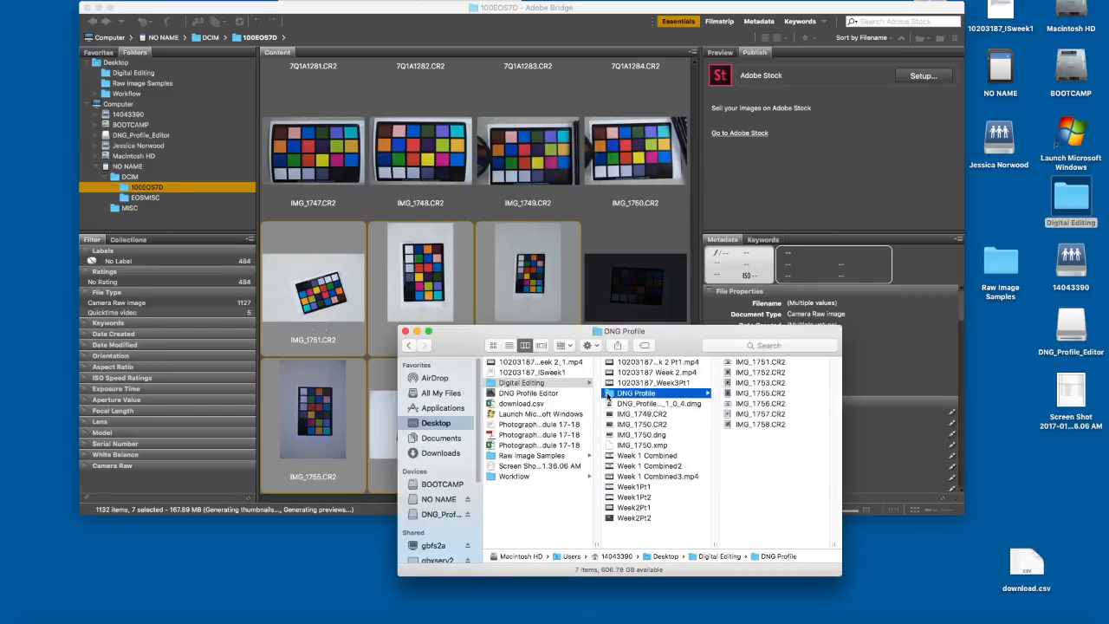
left_click_drag(609, 394, 790, 621)
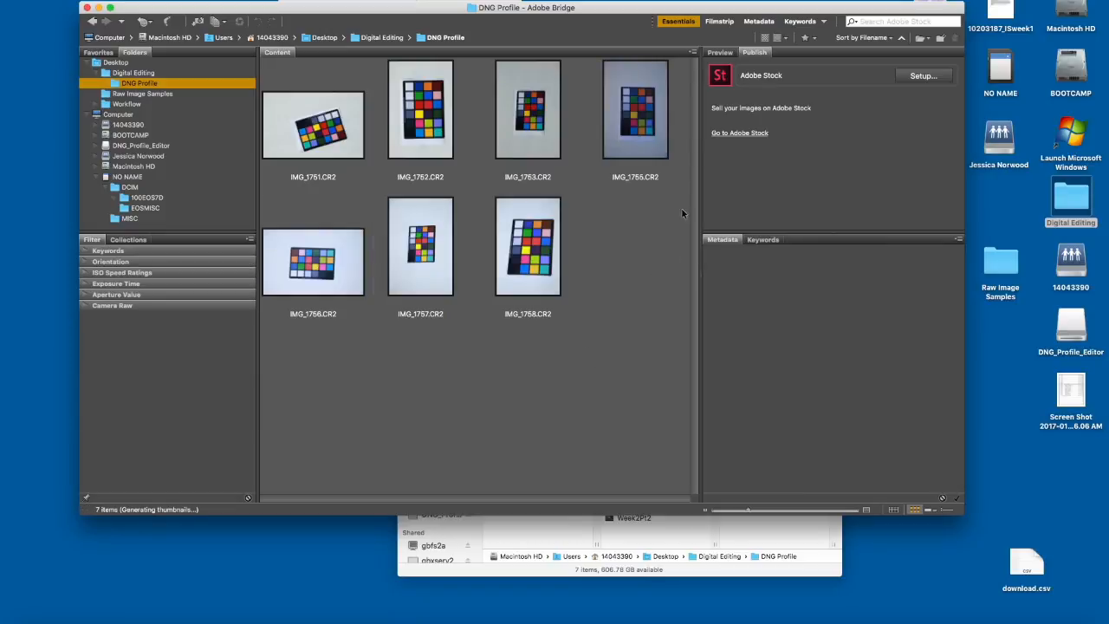
left_click_drag(597, 10, 635, 0)
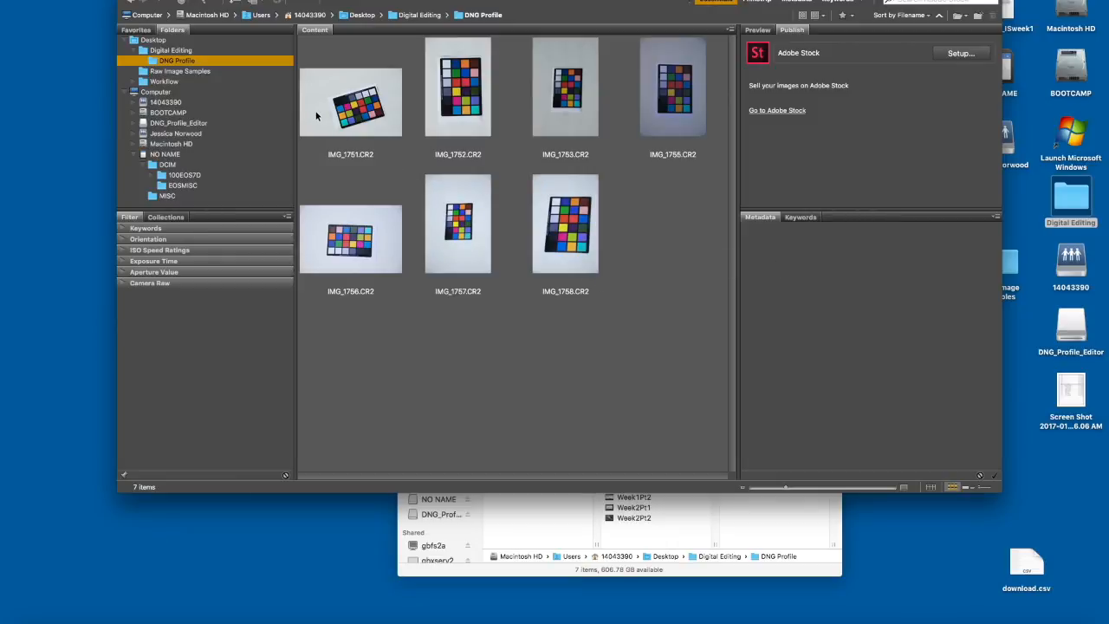
Step: Select all the CR2 photos in the DNG Profile folder and open them in Camera Raw
left_click(371, 115)
key("super+a")
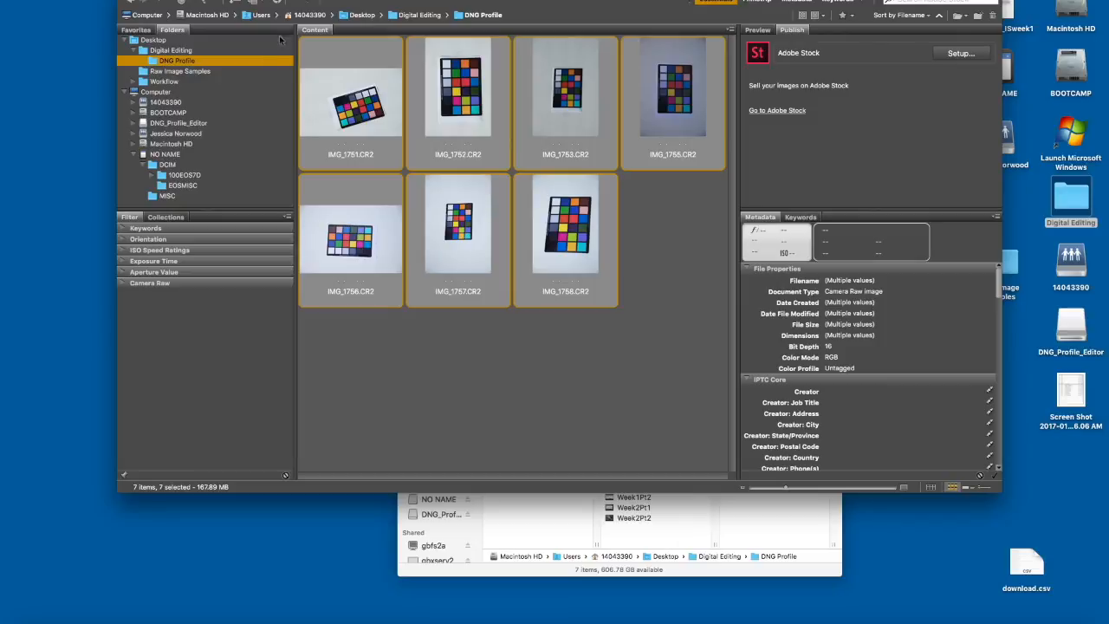
left_click(169, 0)
mouse_move(192, 118)
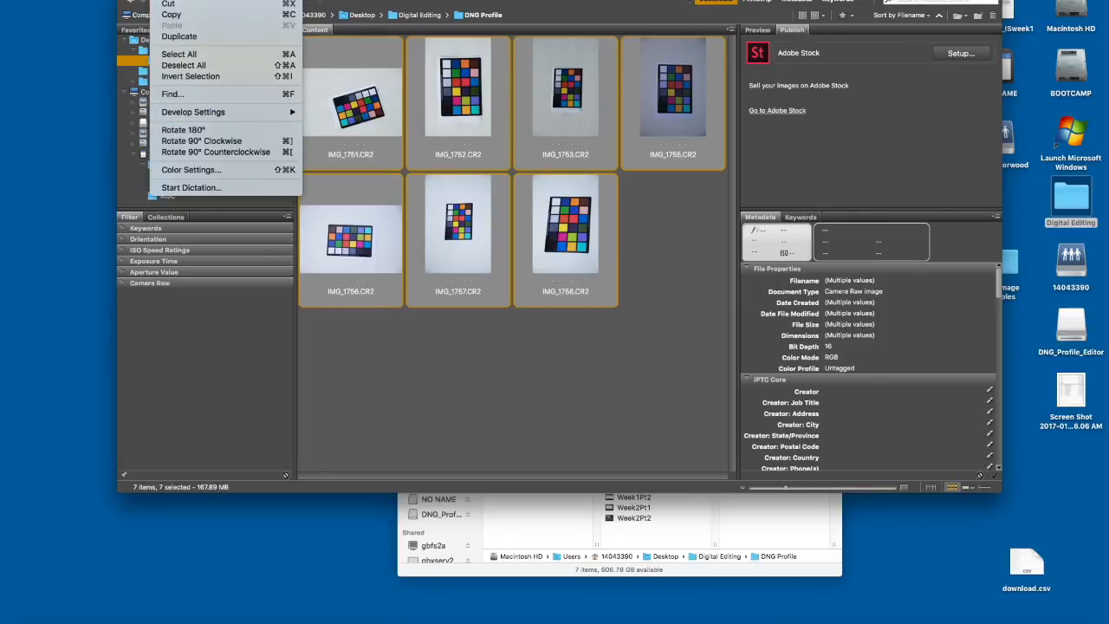
key("Escape")
key("super+r")
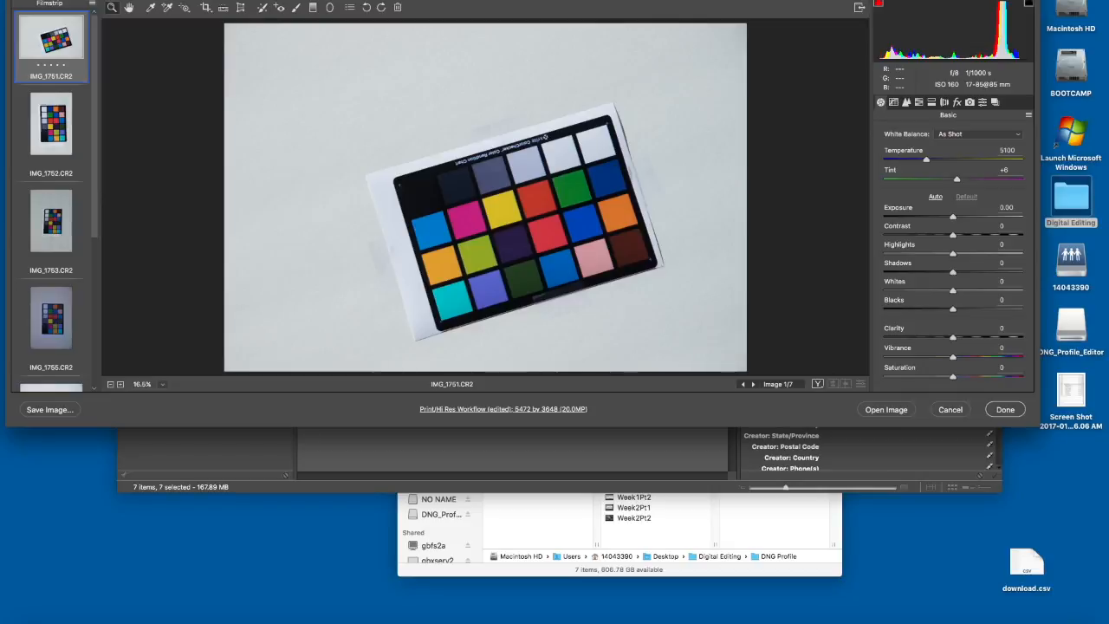
Step: Select every image in the Camera Raw filmstrip, from IMG_1751.CR2 through IMG_1758.CR2
left_click(138, 1)
scroll(52, 338, "down", 5)
scroll(52, 338, "up", 5)
key("super+a")
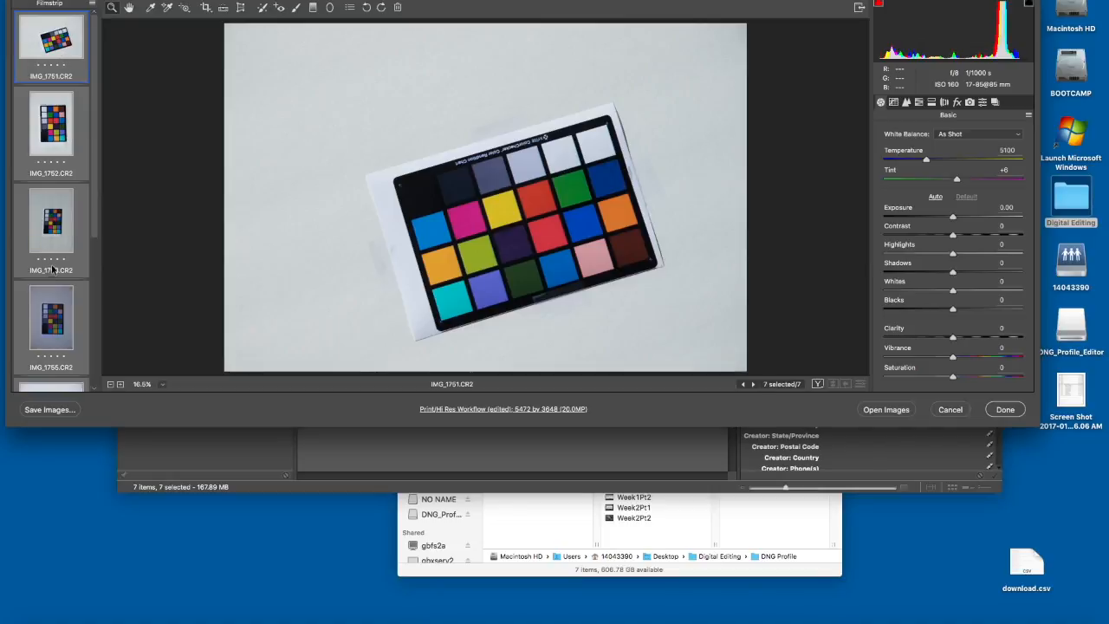
scroll(50, 275, "down", 3)
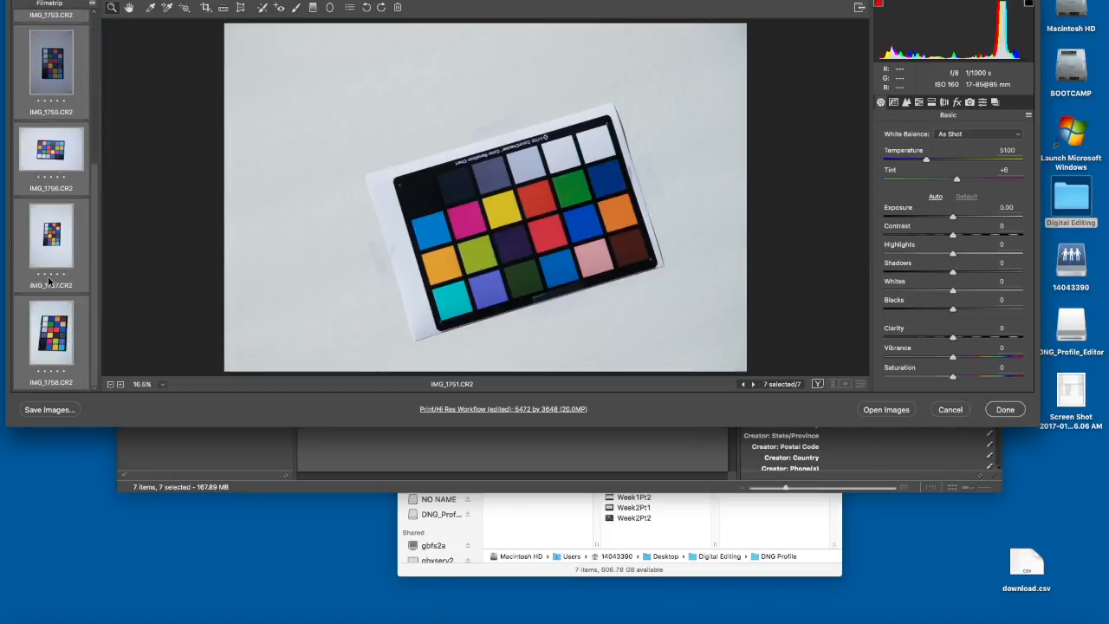
scroll(40, 221, "up", 3)
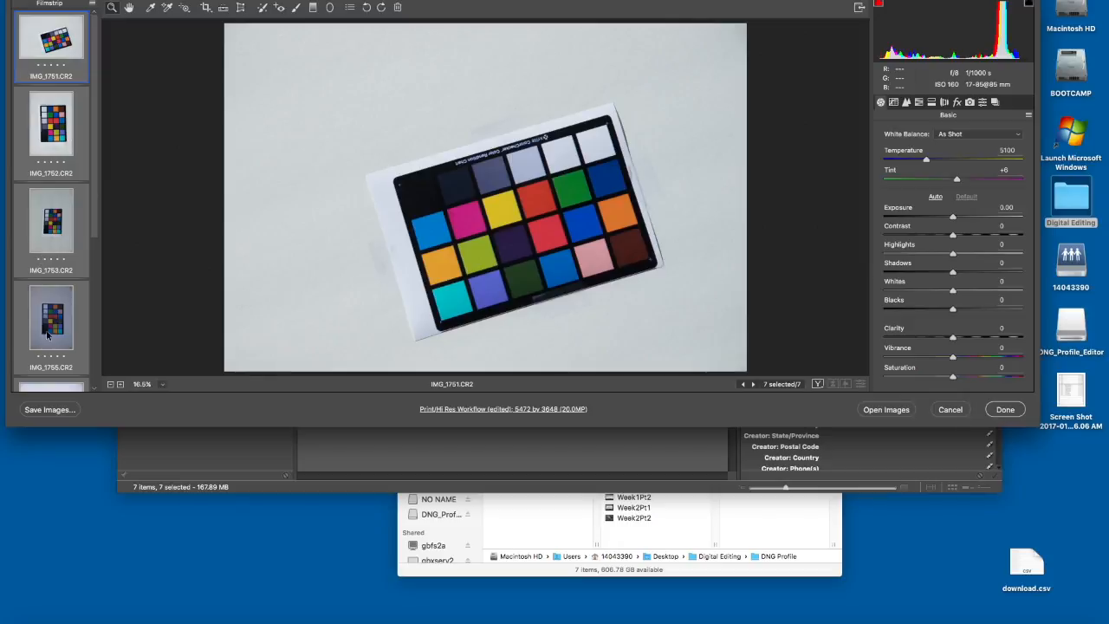
Step: Open the save options for the selected images and choose the DNG Profile folder in Digital Editing as destination
left_click(50, 410)
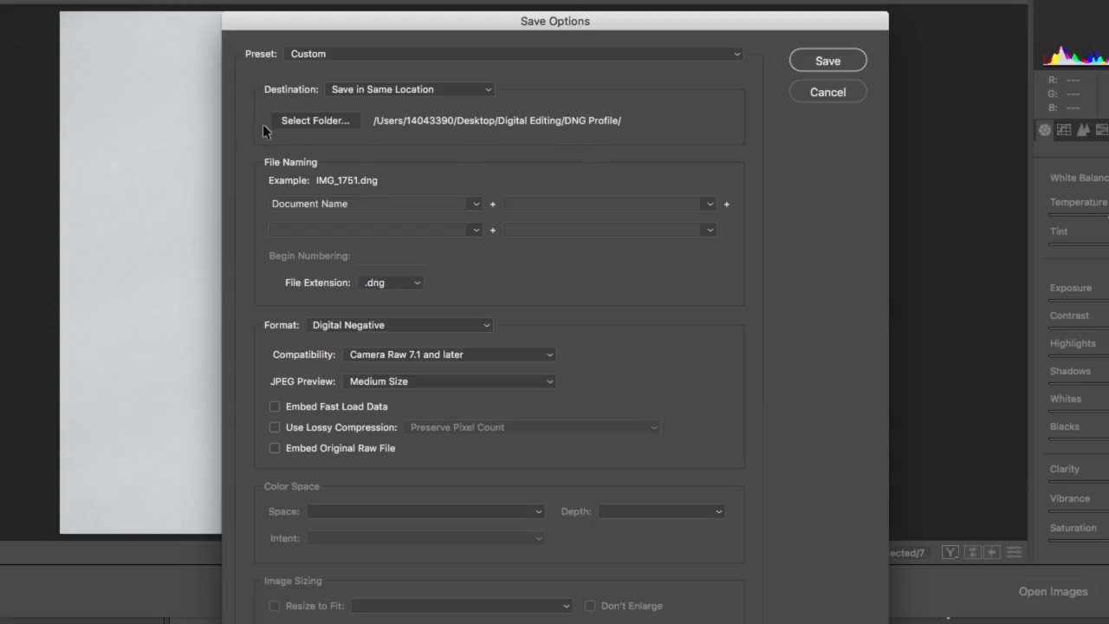
left_click(310, 122)
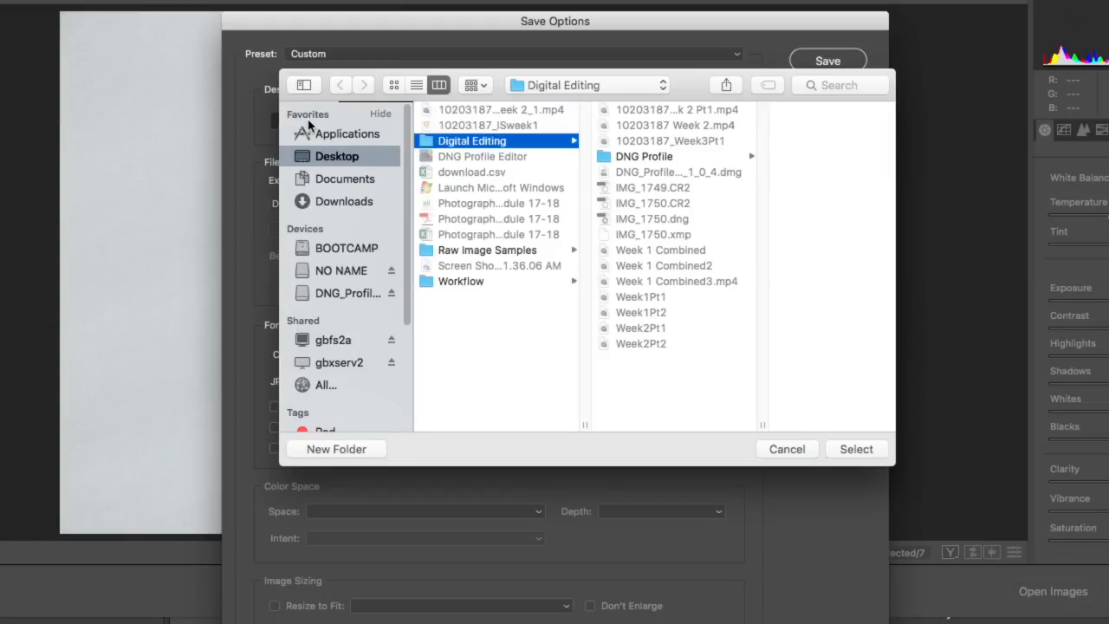
left_click(664, 157)
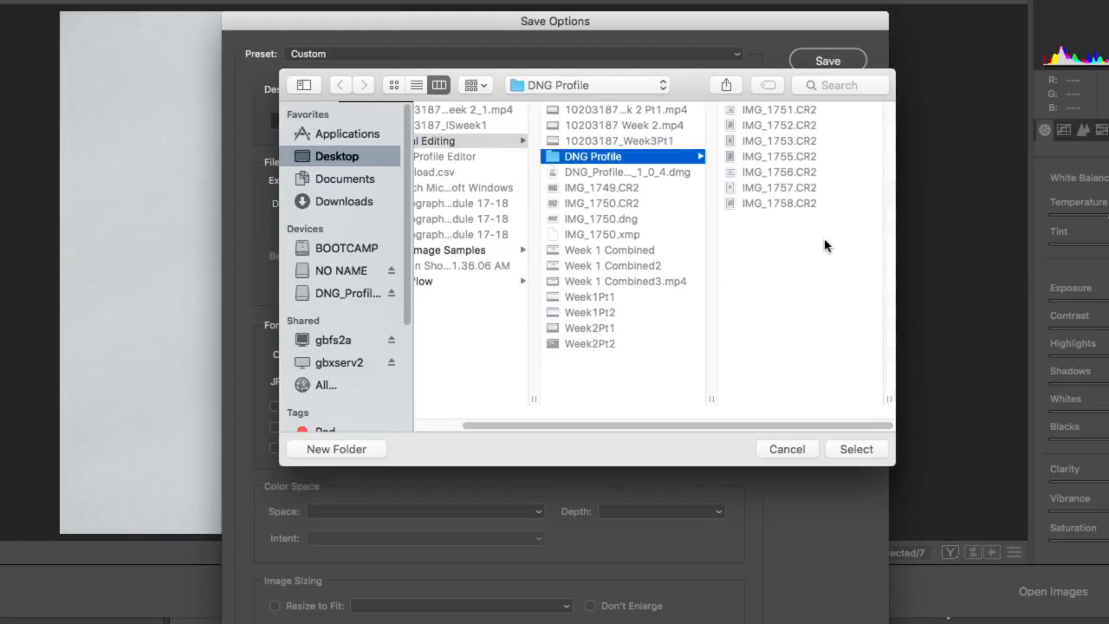
left_click(856, 449)
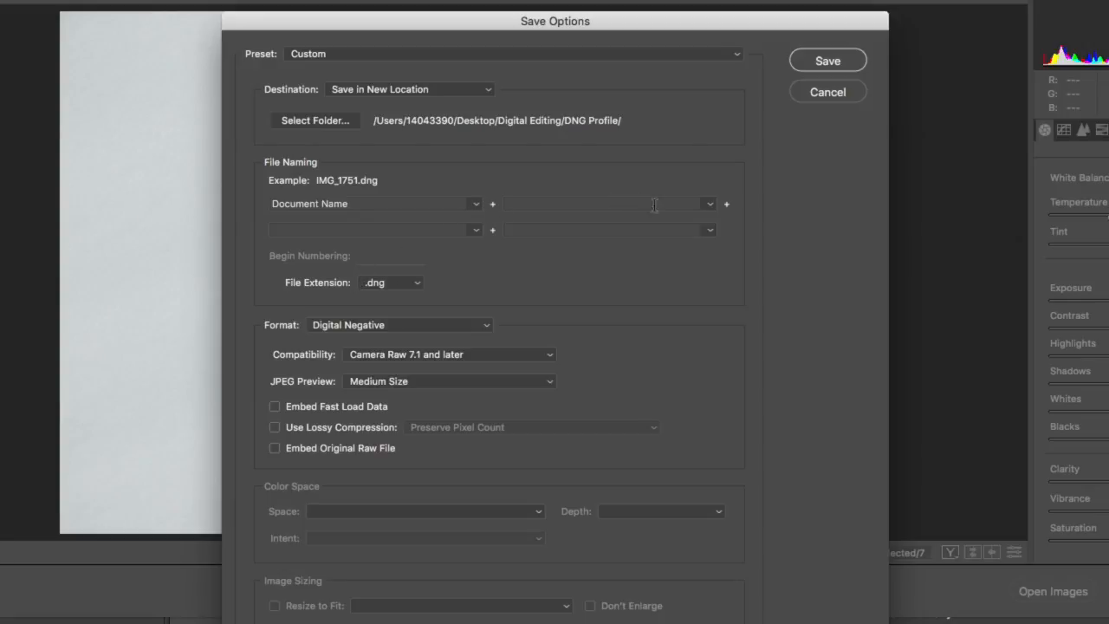
Step: Save the images in Digital Negative format, keeping Document Name as the file name and .dng as the extension
left_click(476, 205)
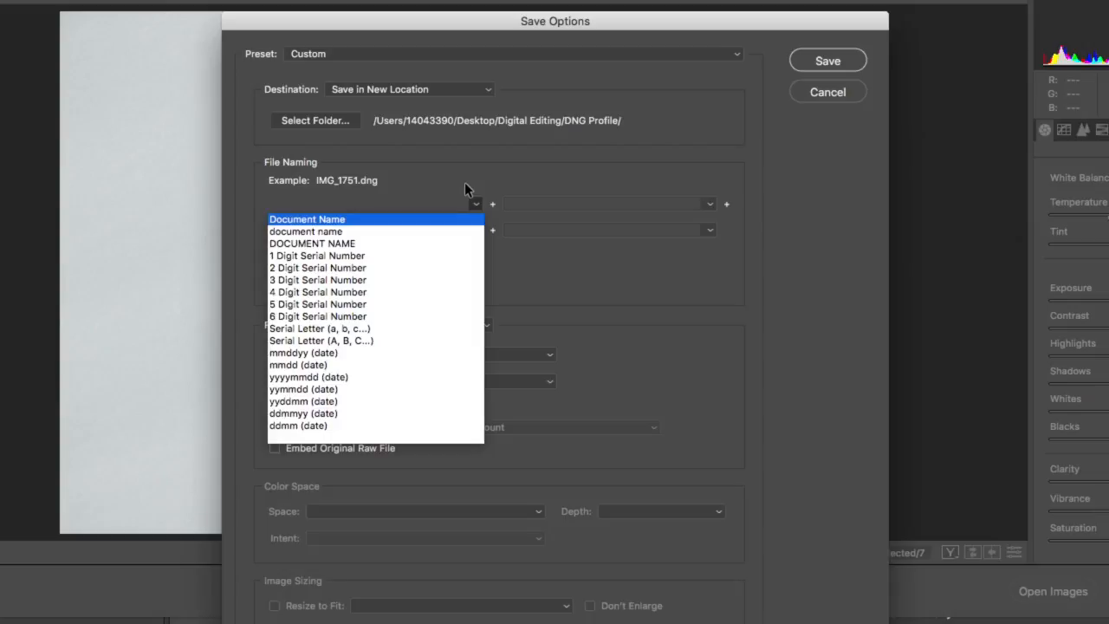
left_click(440, 179)
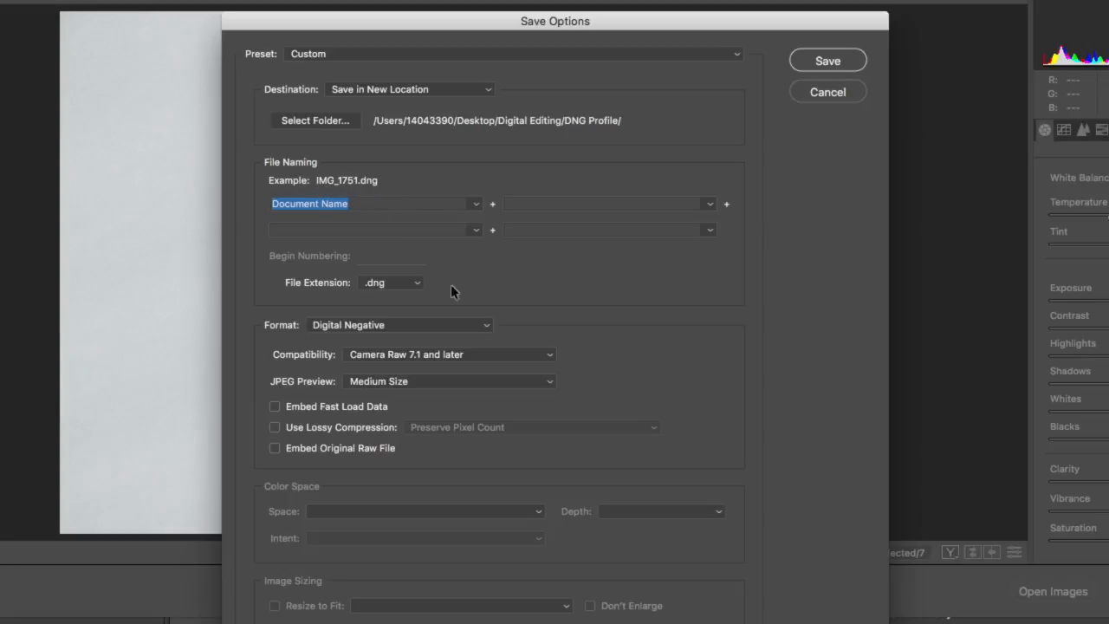
left_click(419, 281)
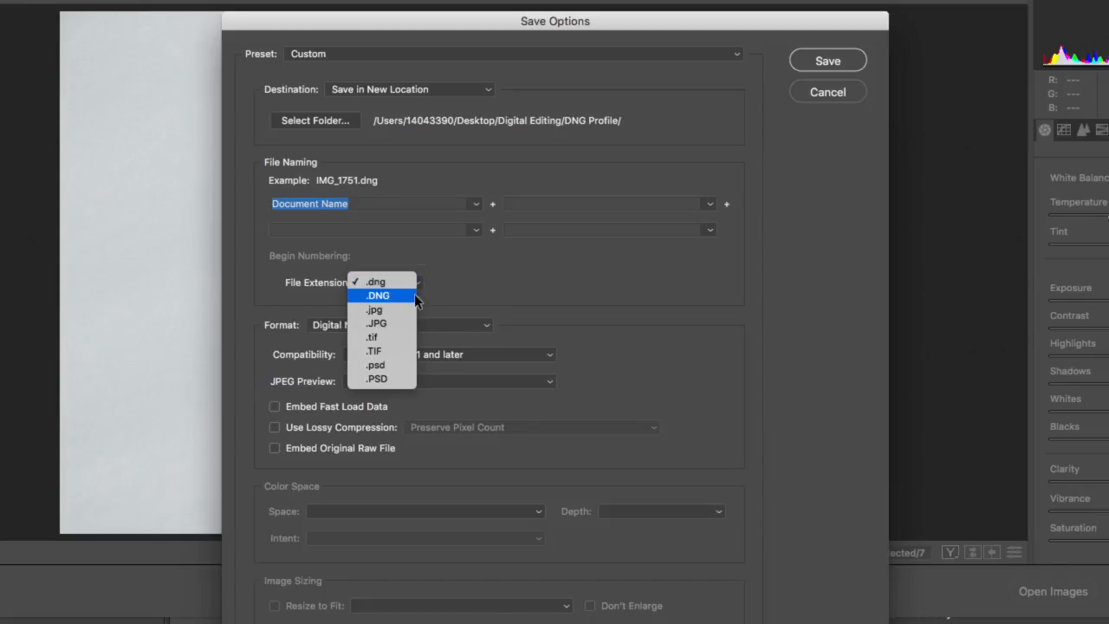
left_click(476, 280)
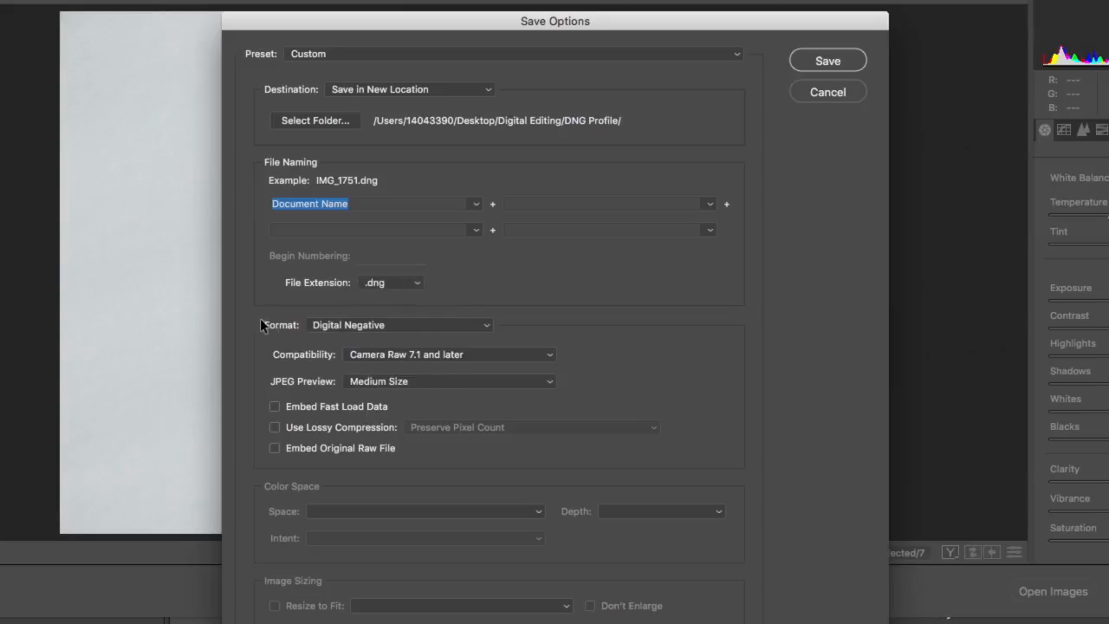
left_click(403, 324)
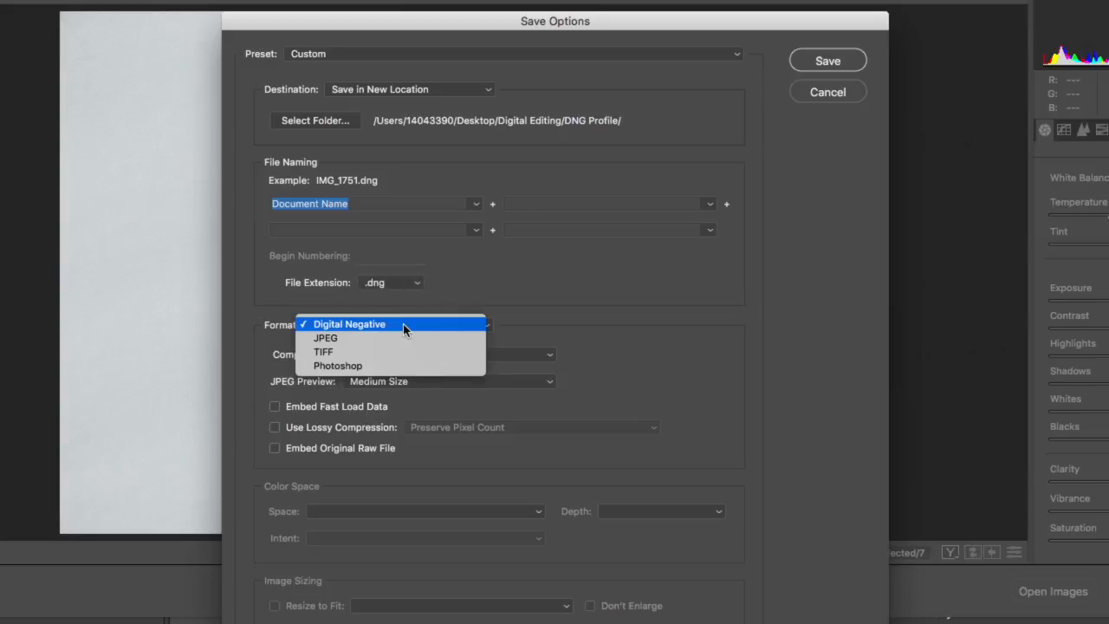
left_click(547, 327)
mouse_move(390, 406)
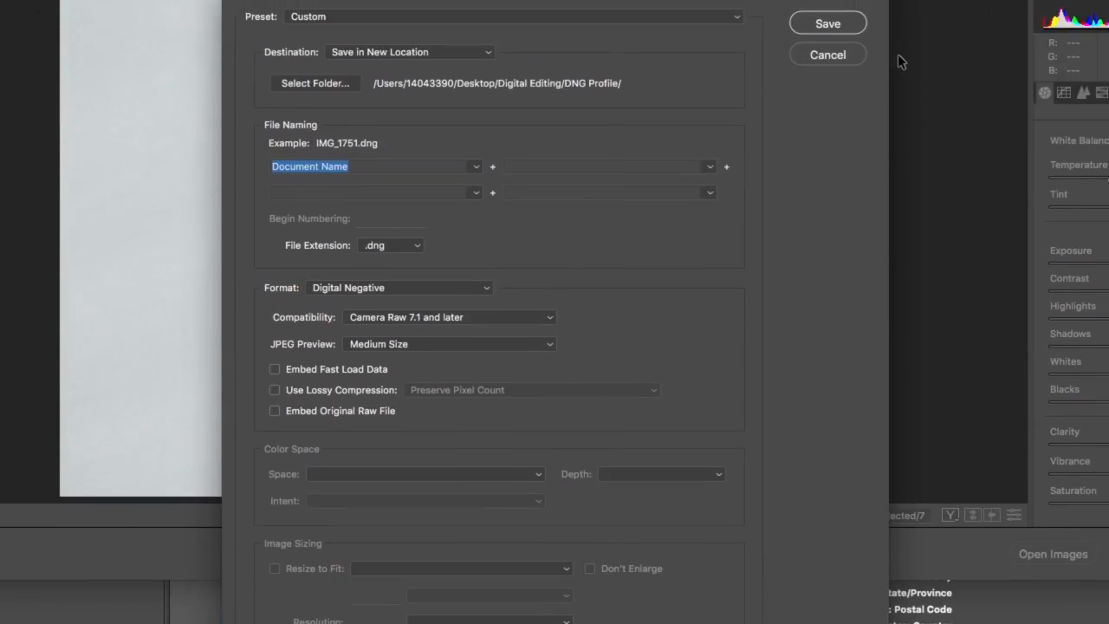
left_click(826, 26)
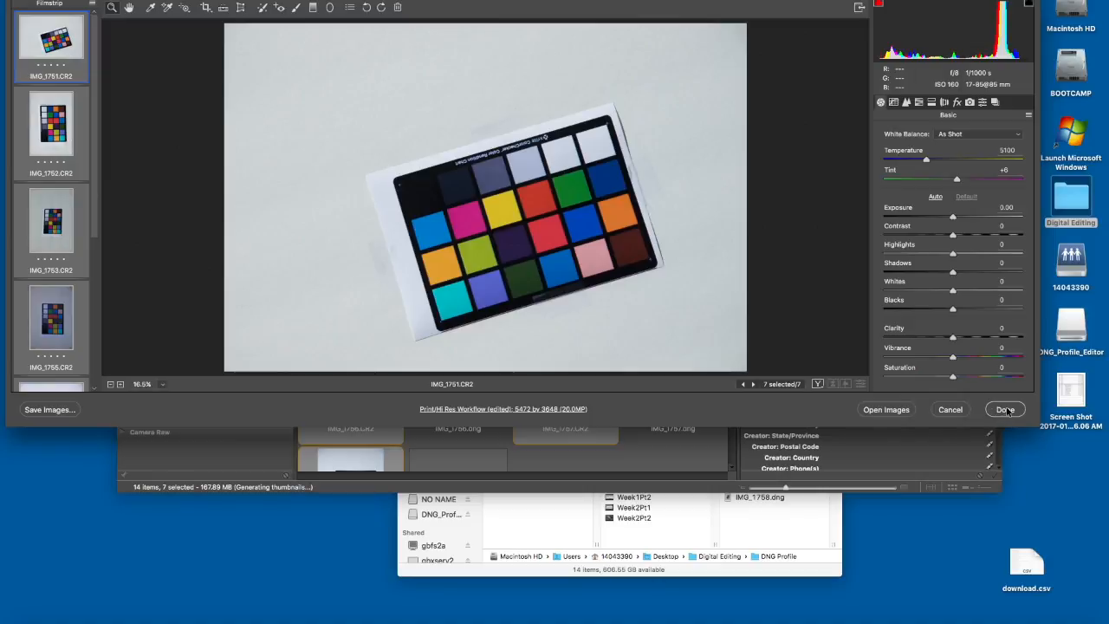
Step: Finish the Camera Raw session, minimize Bridge and switch to DNG Profile Editor
left_click(1006, 410)
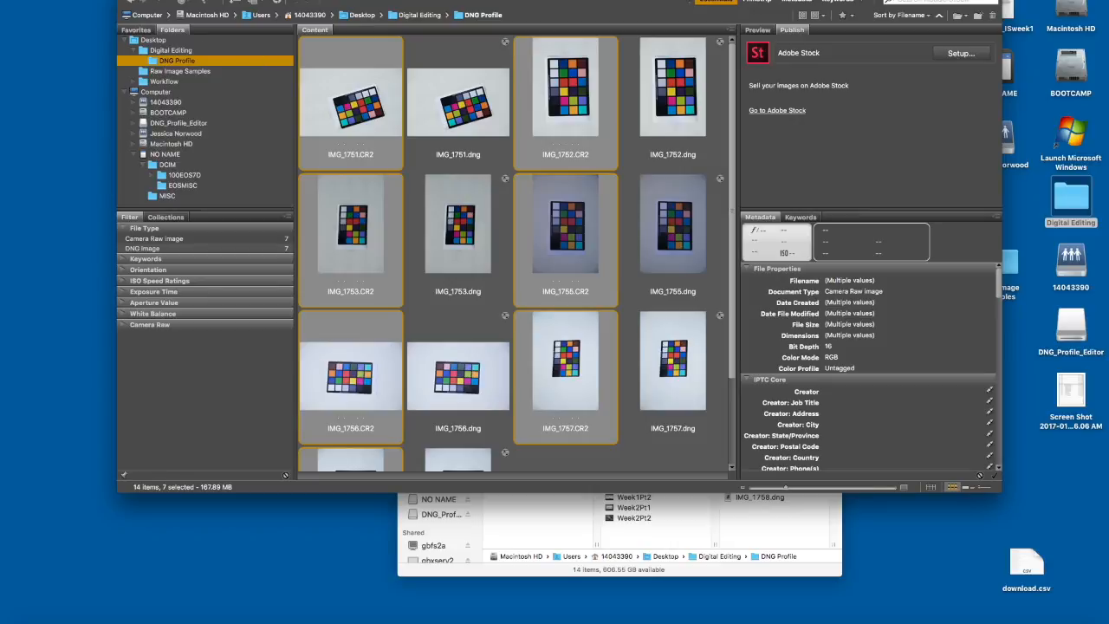
key("super+m")
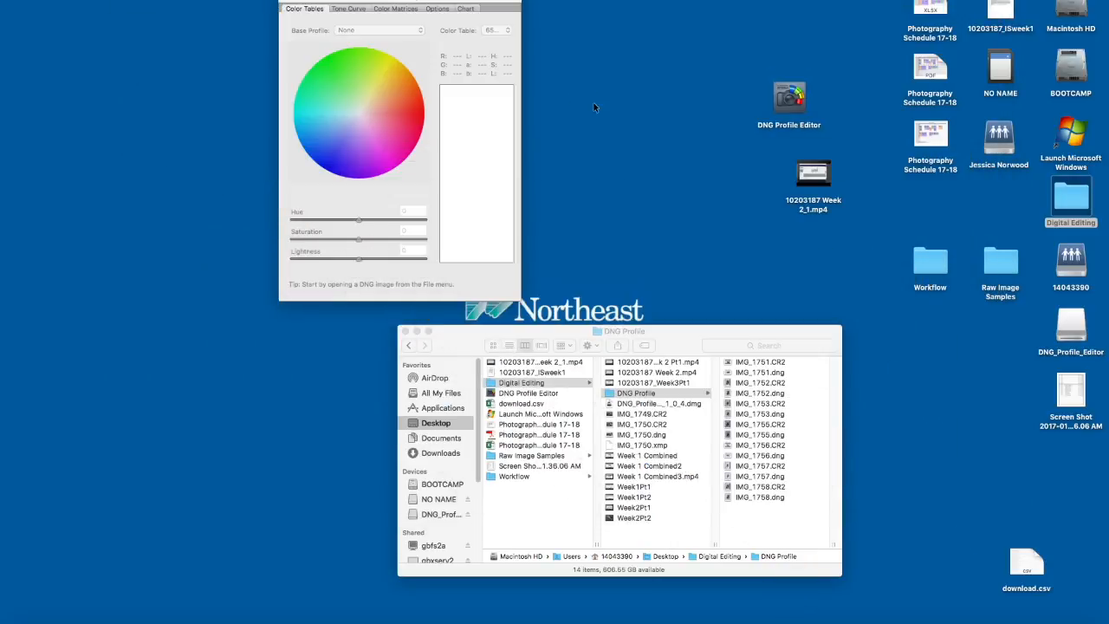
left_click(796, 99)
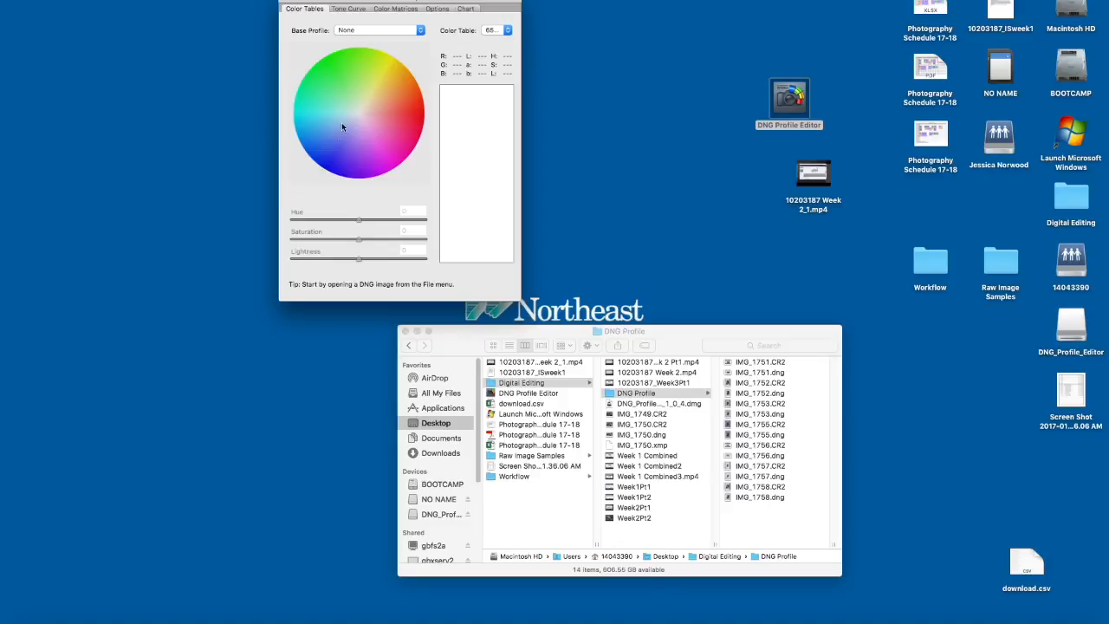
Step: Look through DNG Profile Editor's Tone Curve, Color Matrices, Options and Chart settings
left_click(363, 12)
left_click(396, 10)
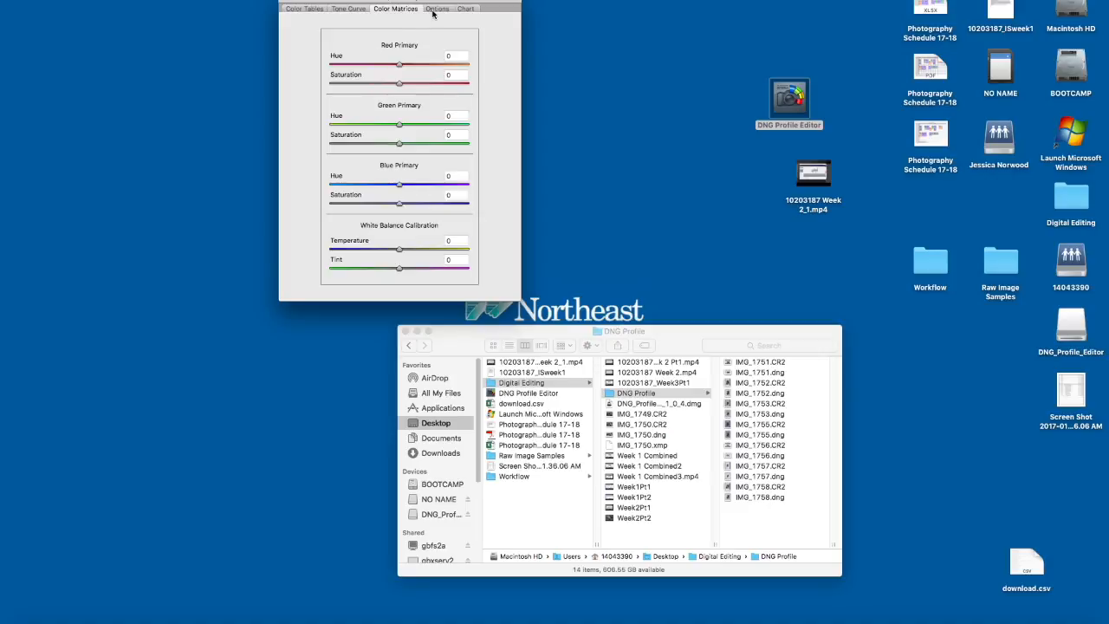
left_click(437, 9)
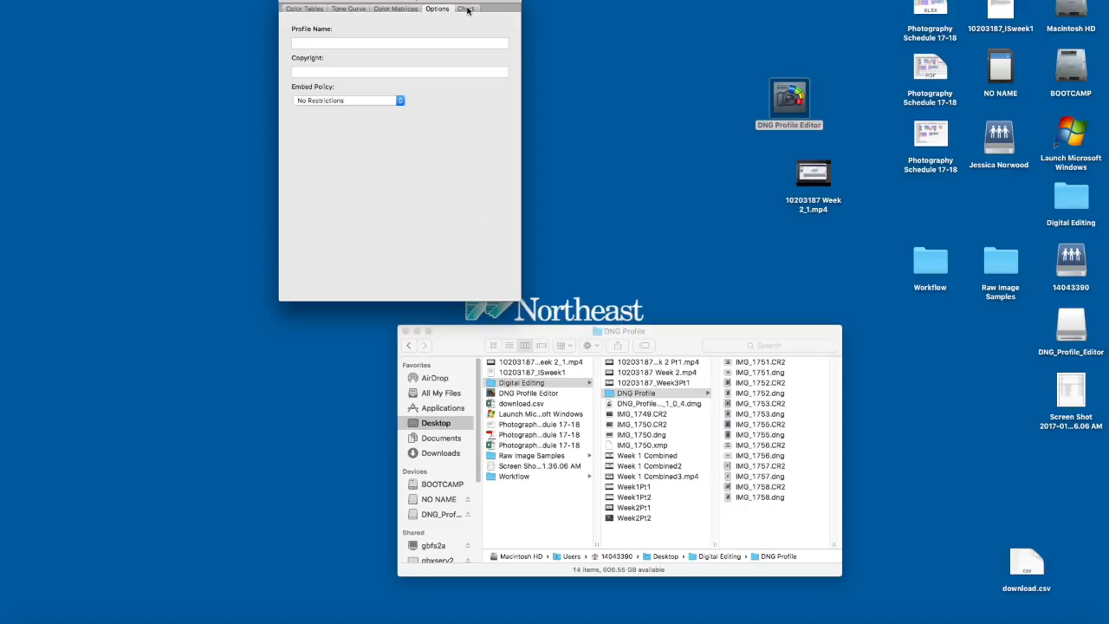
left_click(467, 10)
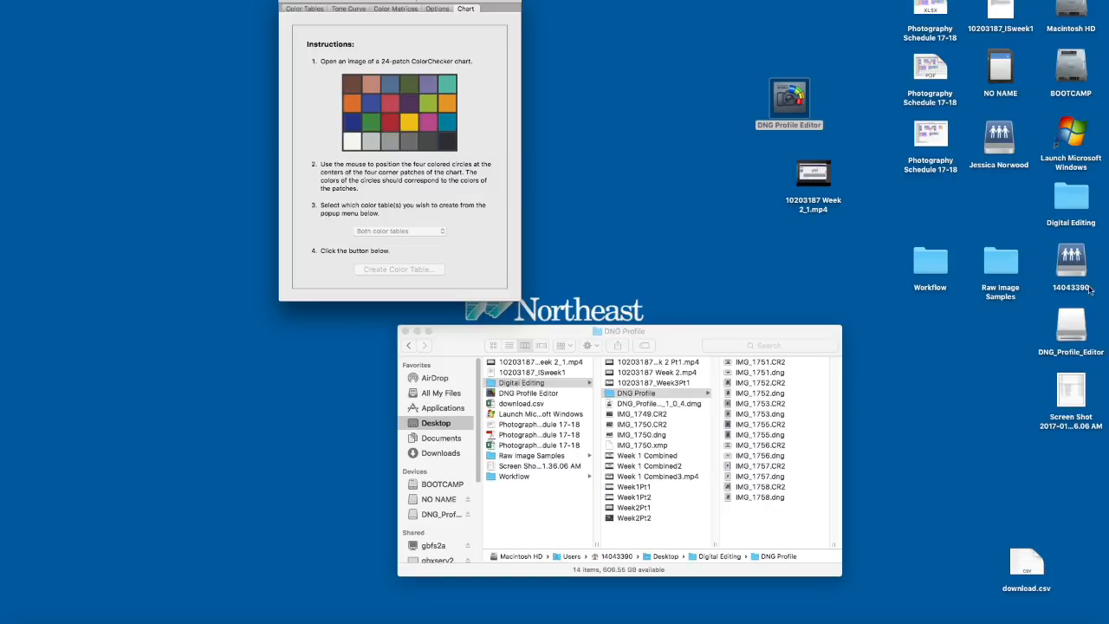
Step: Open Raw Image Samples in Digital Editing on the instructor's server share and move the window clear of the DNG Profile folder
left_click(1001, 135)
double_click(1001, 136)
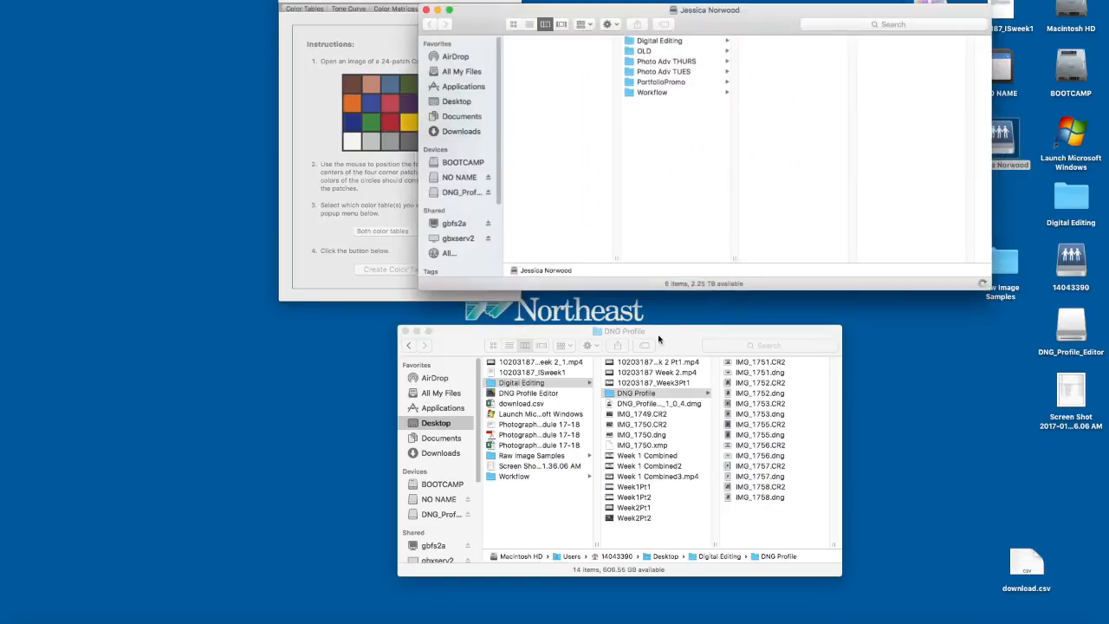
left_click(676, 44)
left_click(797, 73)
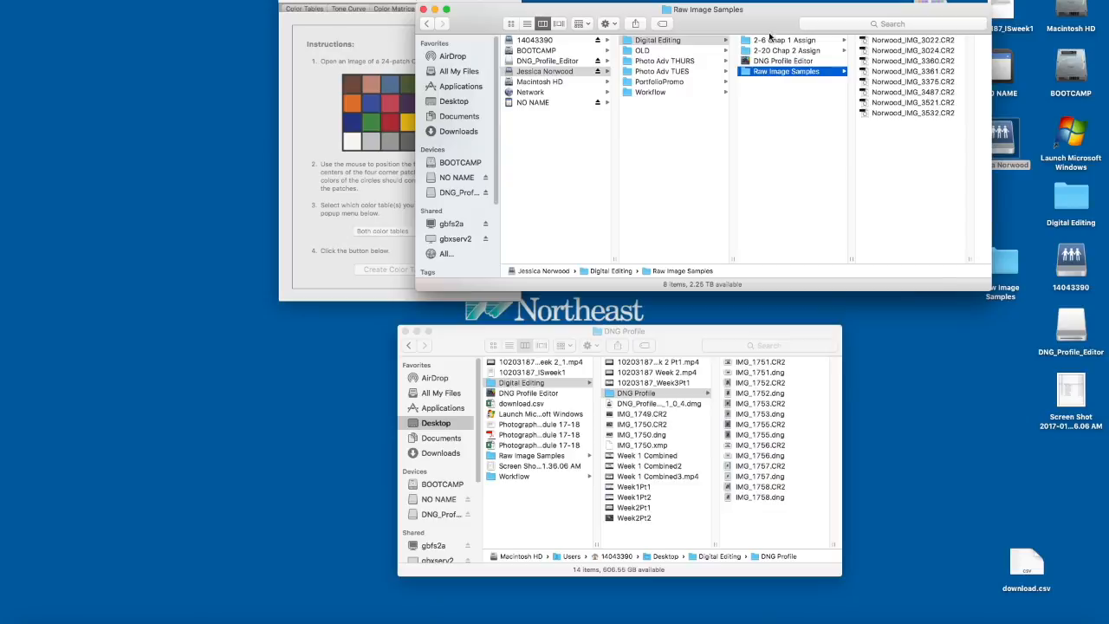
left_click_drag(769, 23, 409, 108)
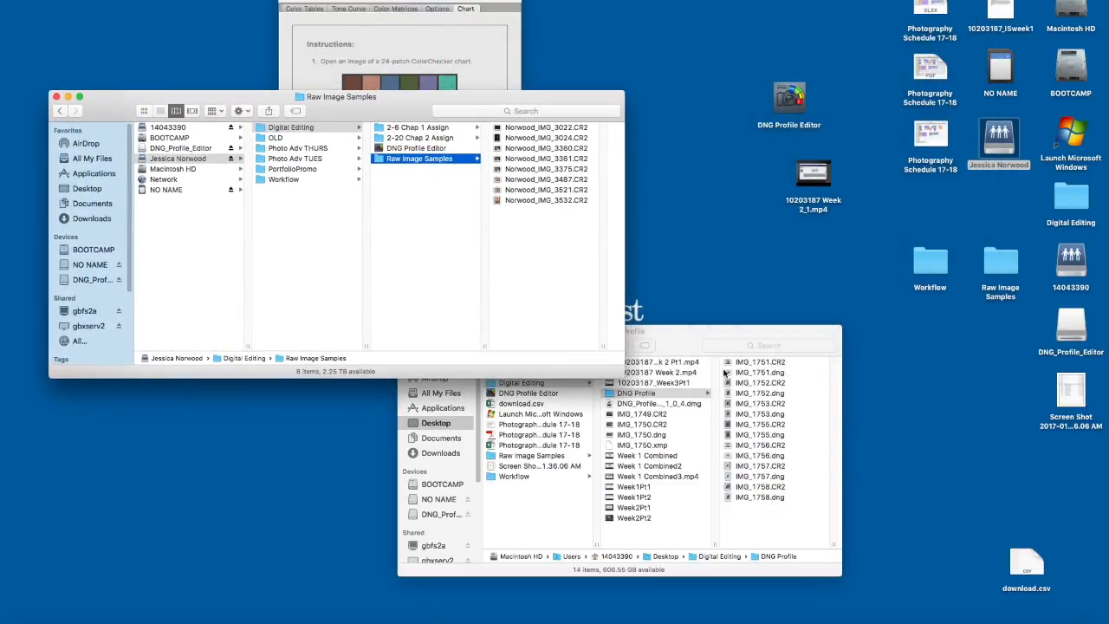
Step: Copy IMG_1751.dng, IMG_1752.dng and IMG_1758.dng from the DNG Profile folder into the server's Raw Image Samples folder
left_click(768, 376)
left_click(750, 374)
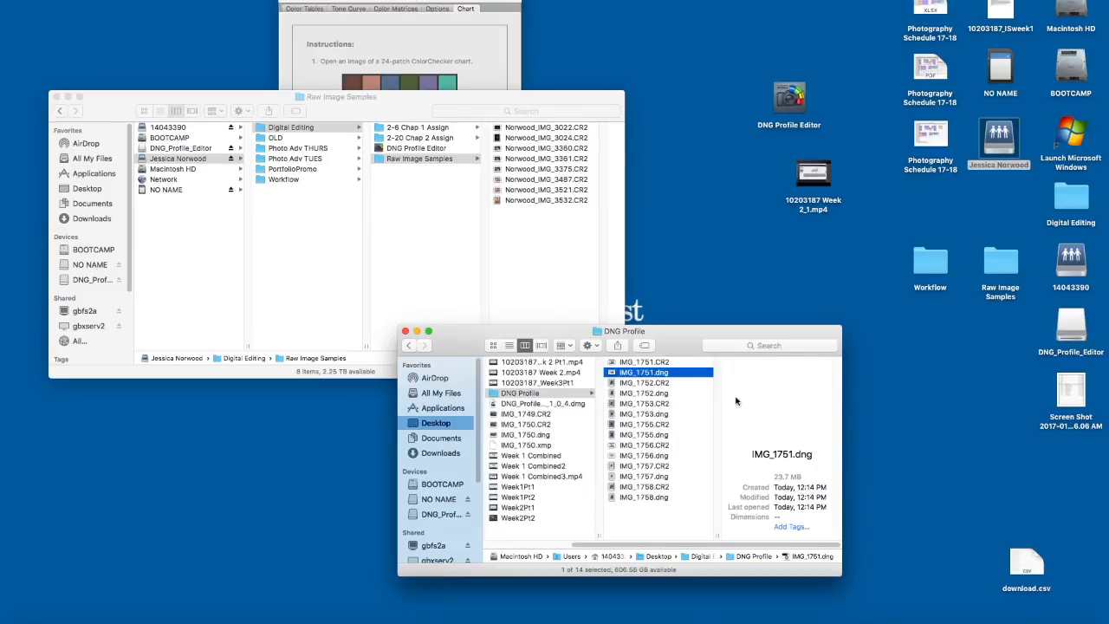
left_click(663, 396, "super")
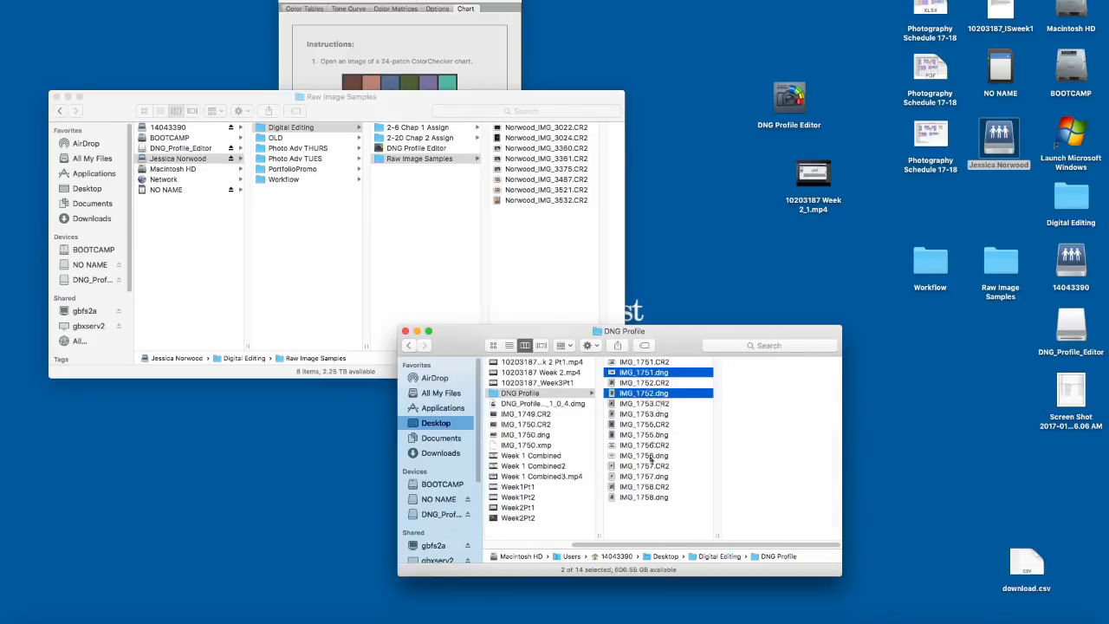
left_click(652, 499, "super")
left_click_drag(628, 374, 552, 268)
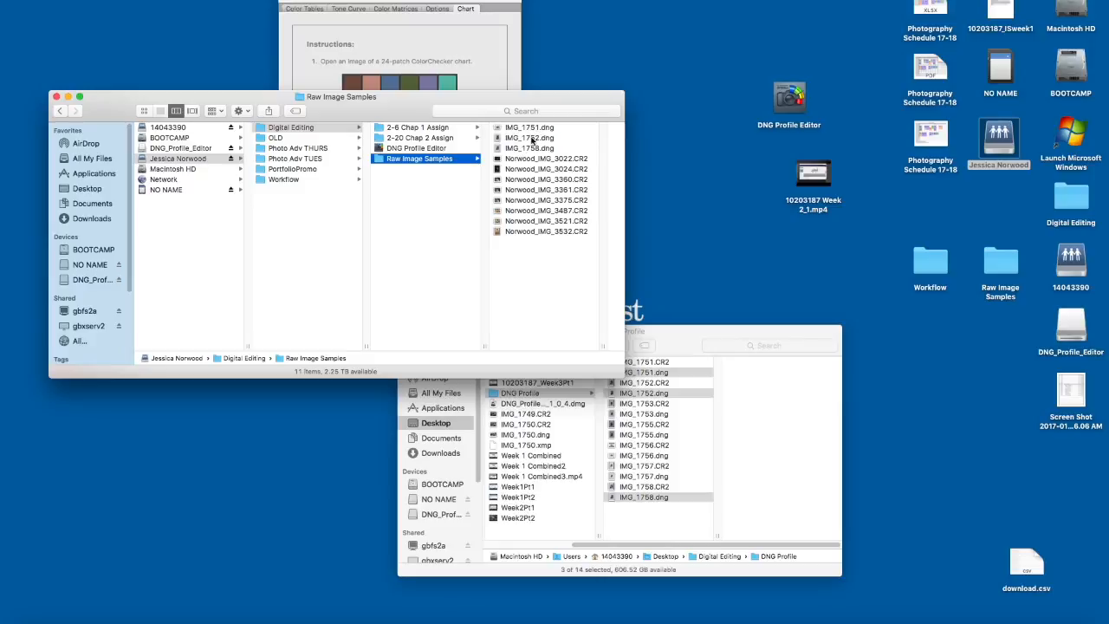
left_click_drag(486, 103, 492, 130)
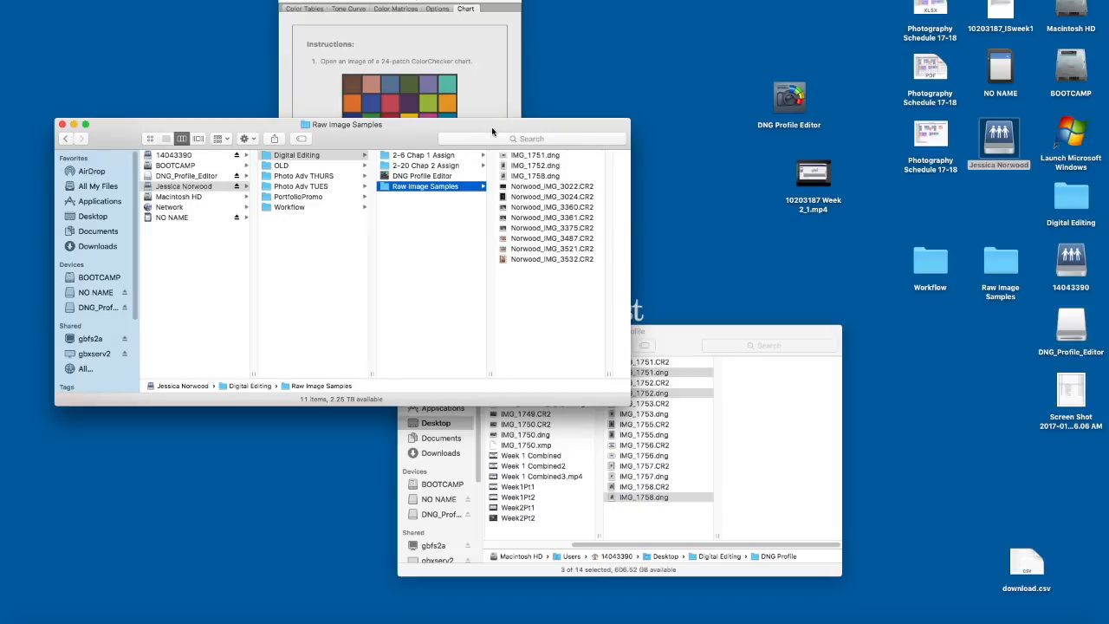
Step: Switch to DNG Profile Editor and open the color chart image IMG_1752.dng from the DNG Profile folder
left_click(498, 2)
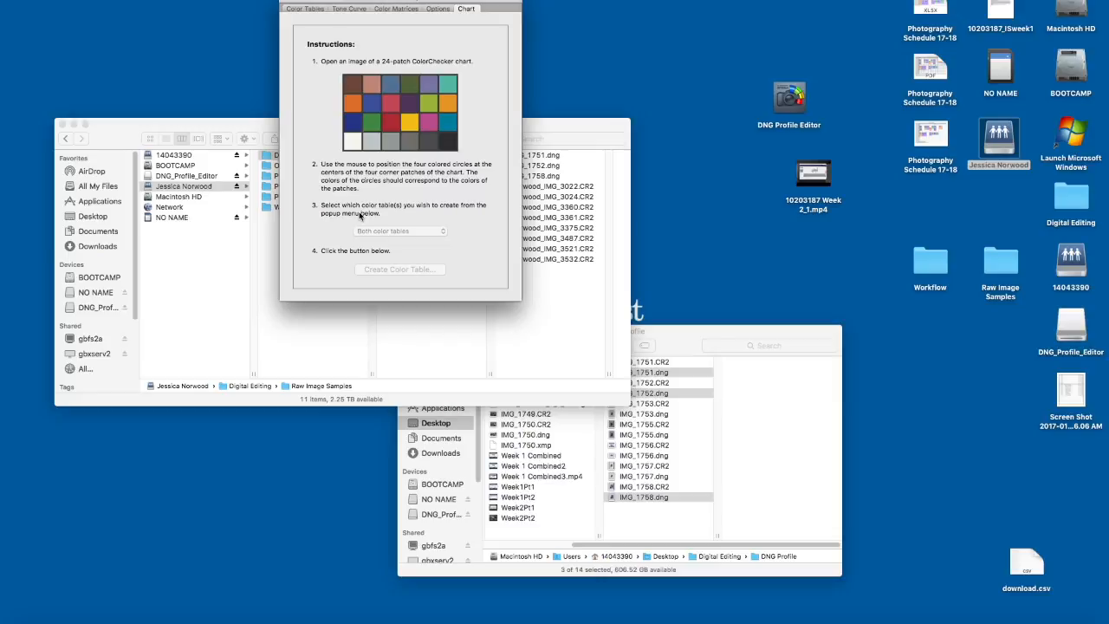
left_click(125, 0)
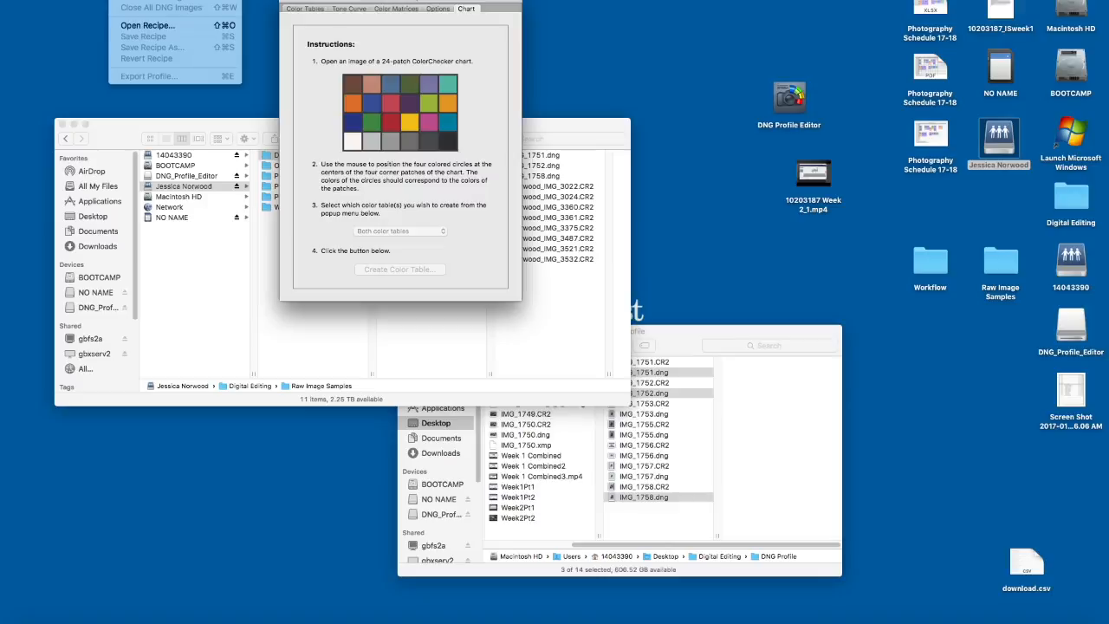
left_click(367, 137)
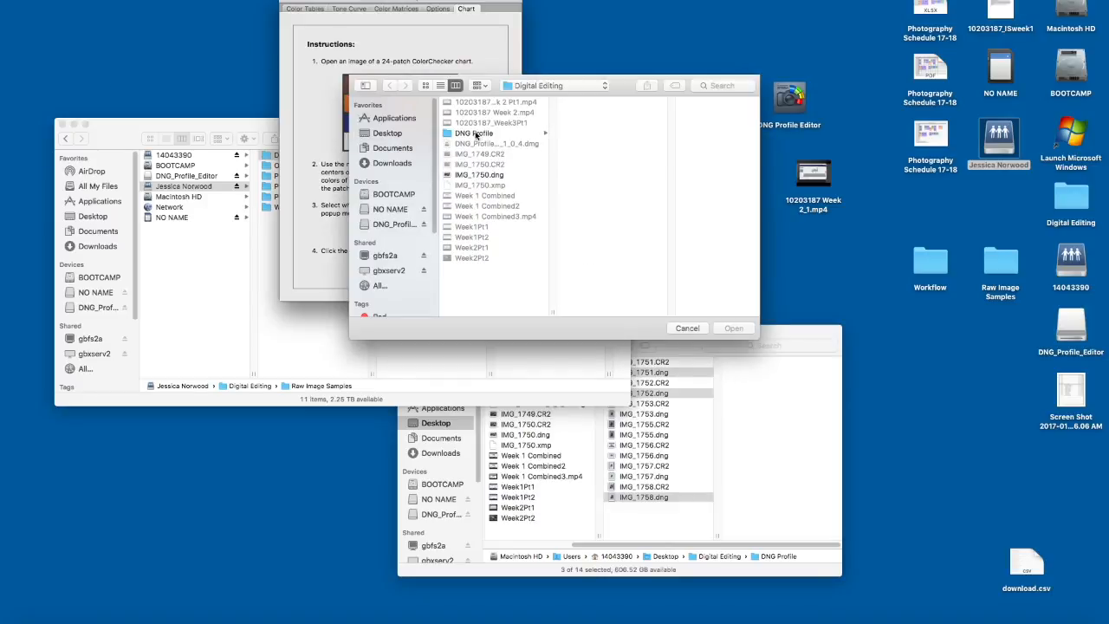
left_click(475, 136)
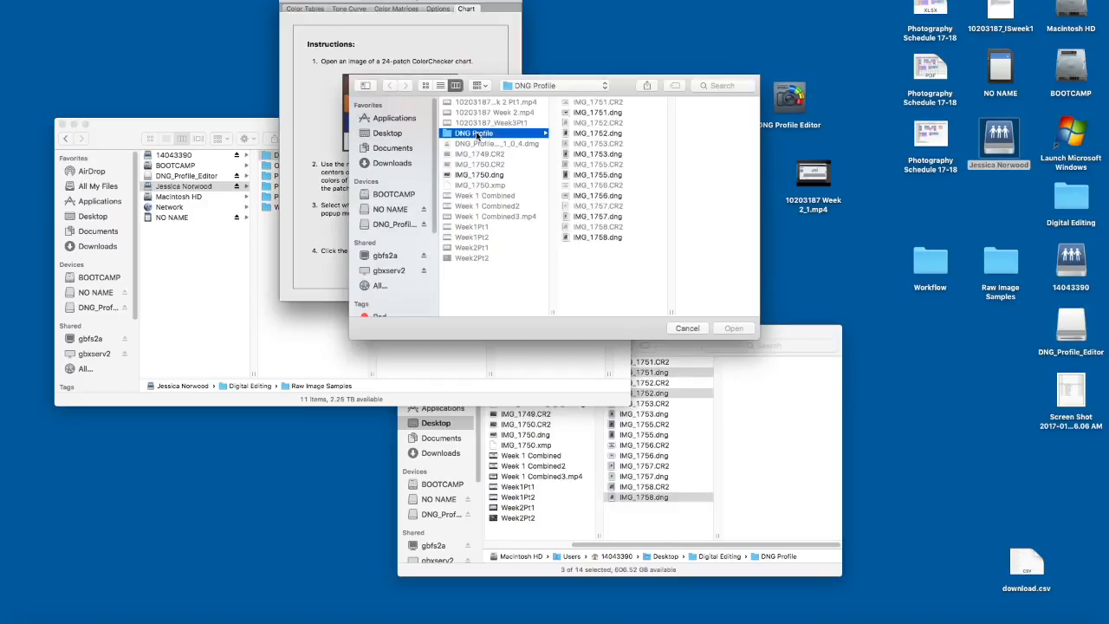
left_click(605, 114)
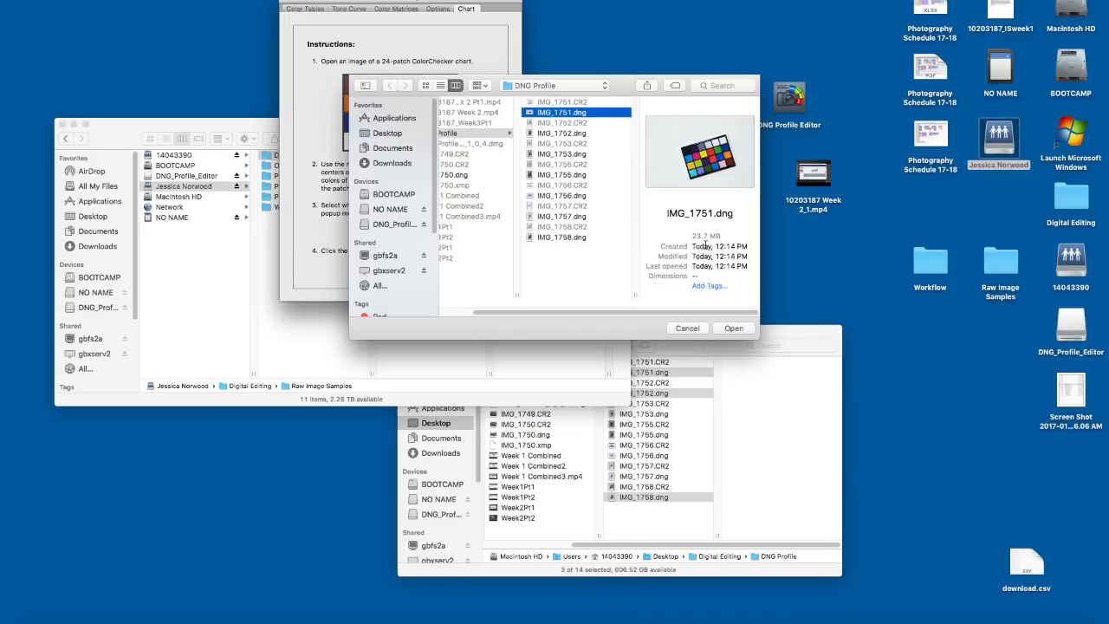
left_click(572, 135)
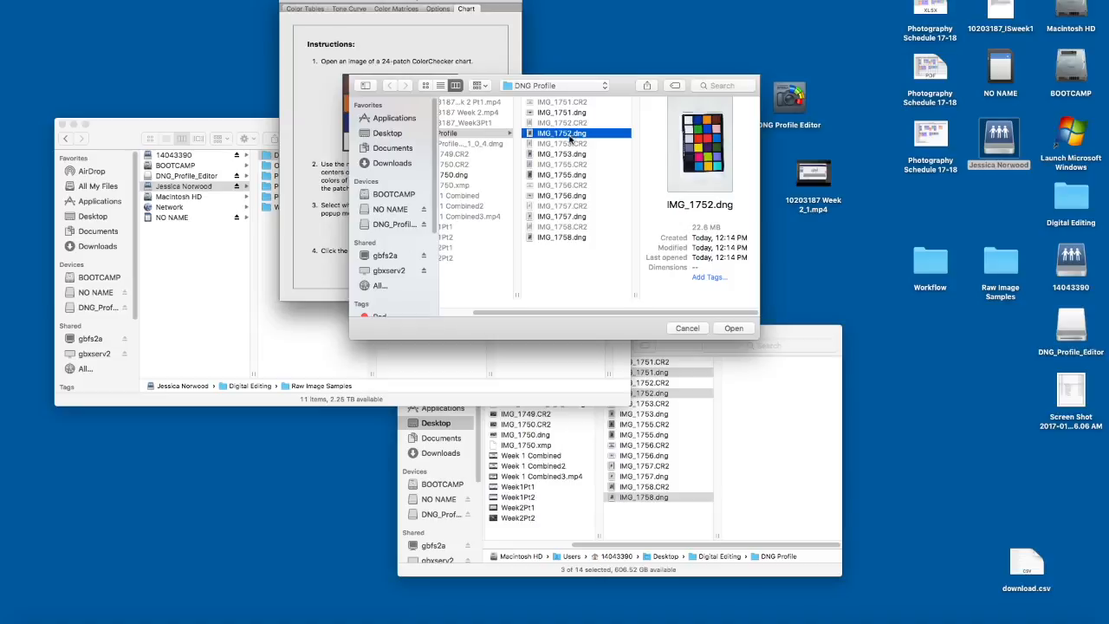
left_click(733, 329)
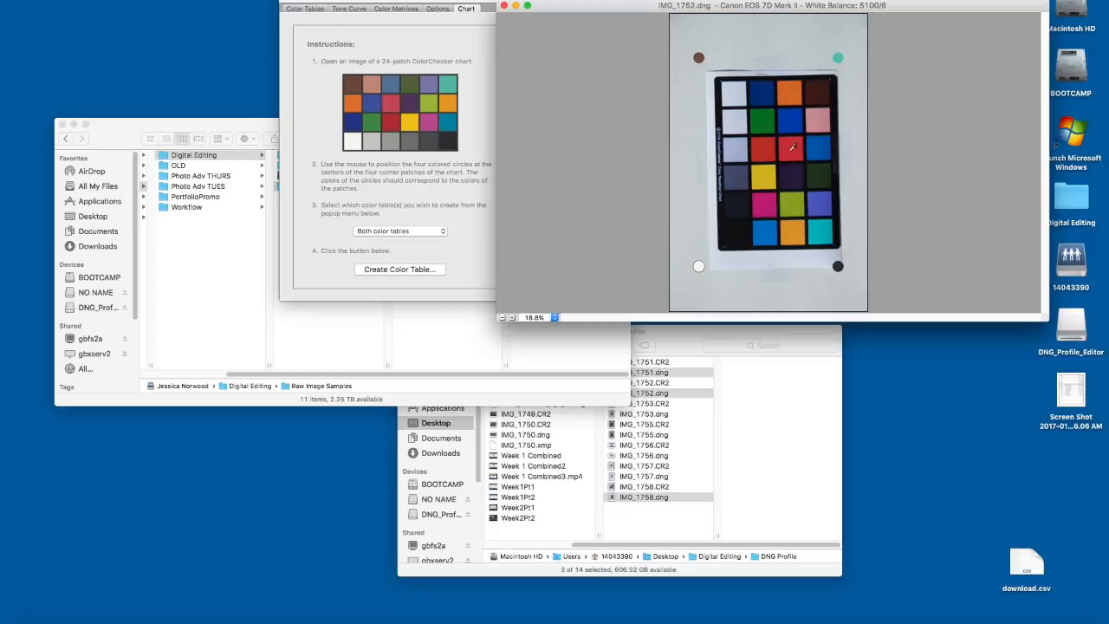
Step: Place the white, black, teal and brown circles on the matching corner patches of the chart in IMG_1752.dng
left_click_drag(699, 266, 735, 93)
left_click_drag(838, 266, 739, 233)
left_click_drag(838, 59, 821, 232)
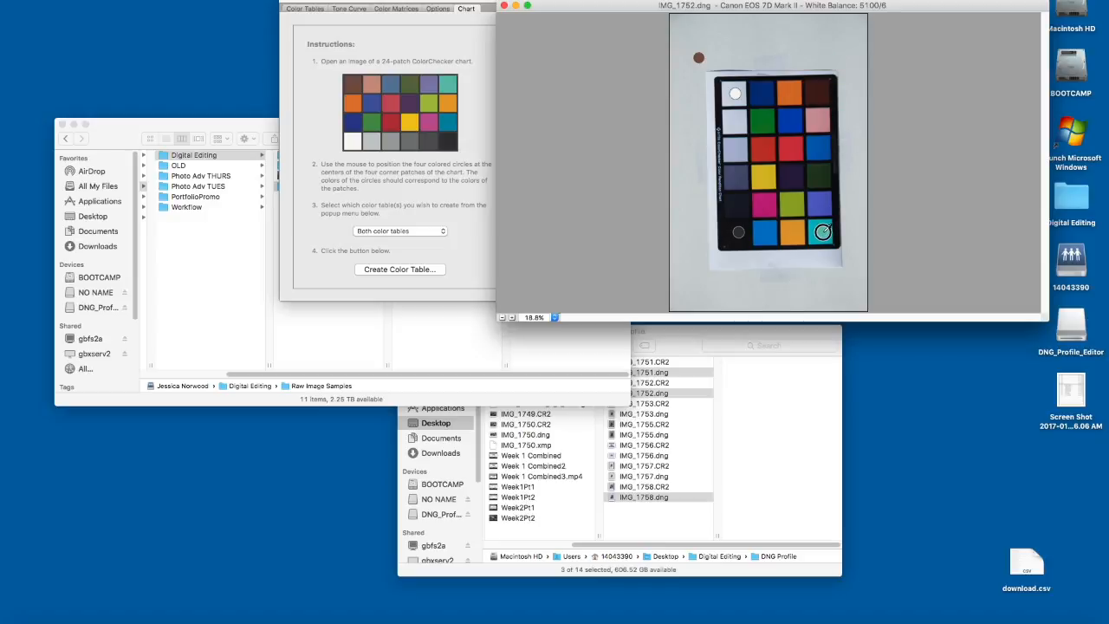
left_click_drag(698, 57, 819, 91)
left_click(125, 0)
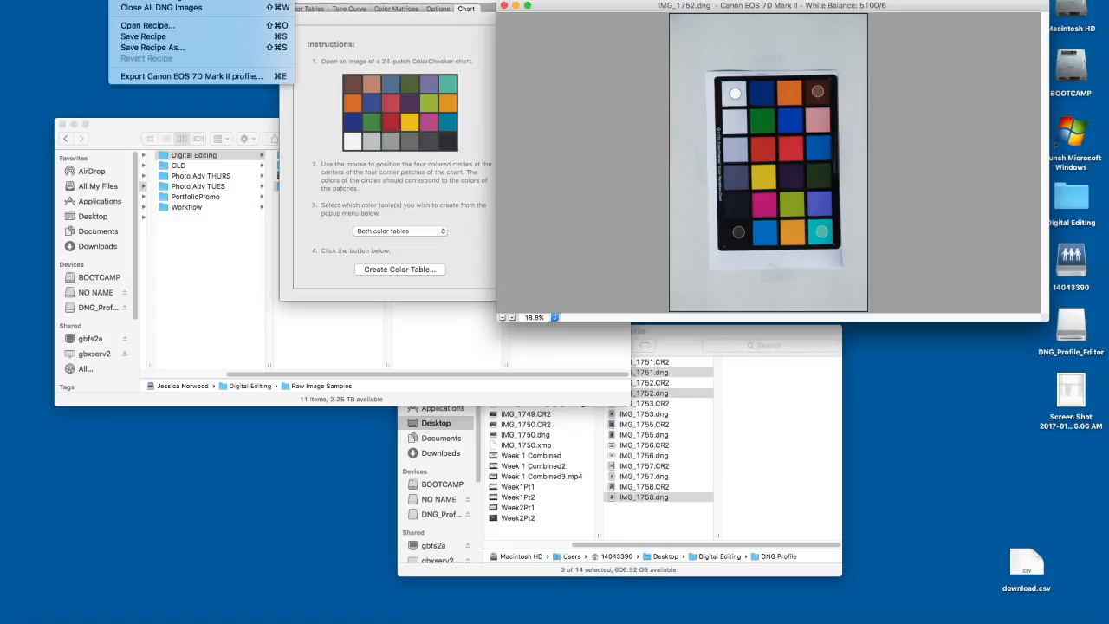
key("Escape")
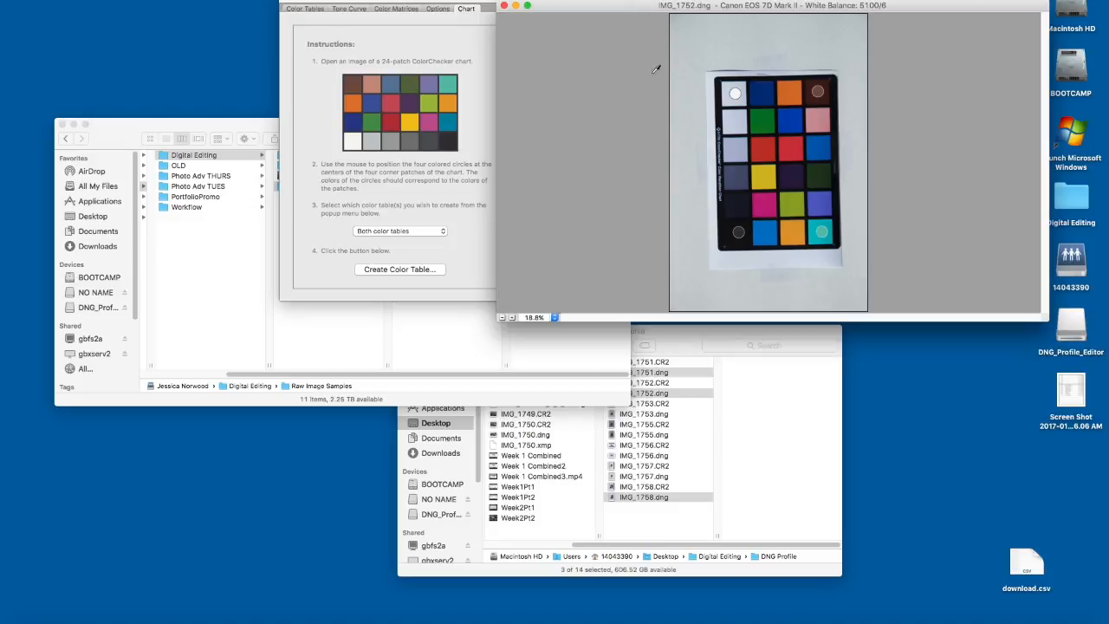
Step: Try to create the color table from the IMG_1752.dng chart, keeping Both color tables as the option
left_click(471, 246)
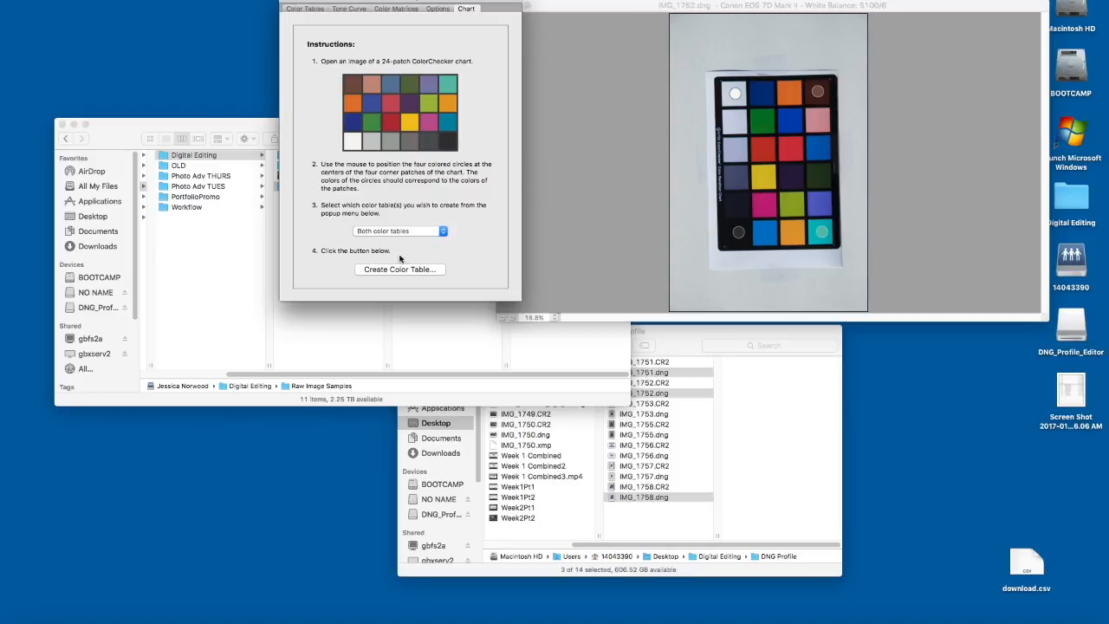
left_click(412, 232)
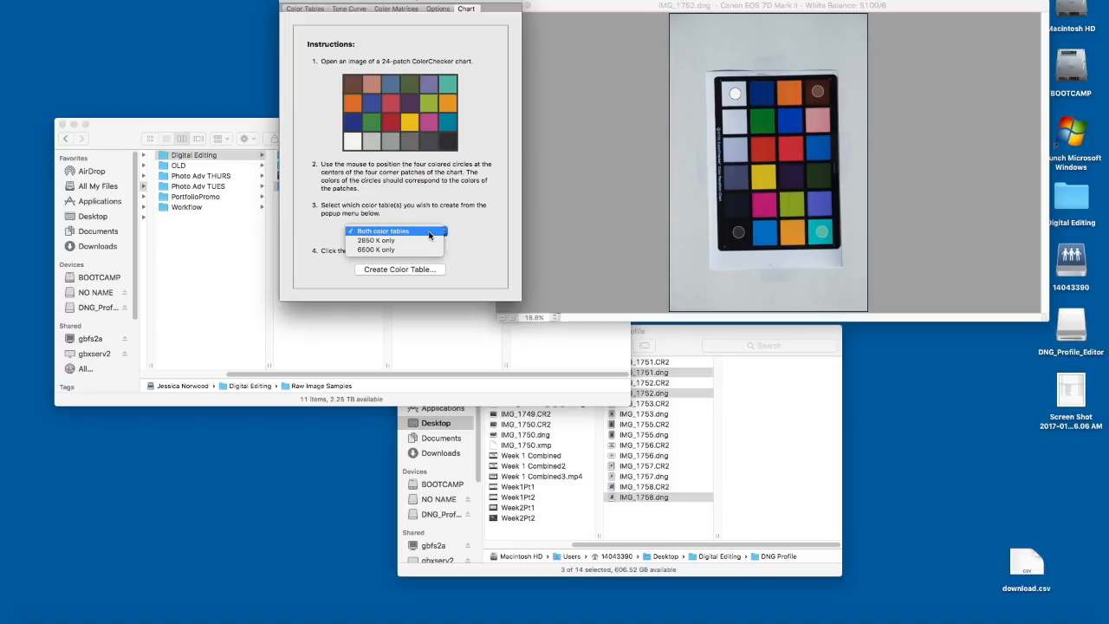
left_click(429, 232)
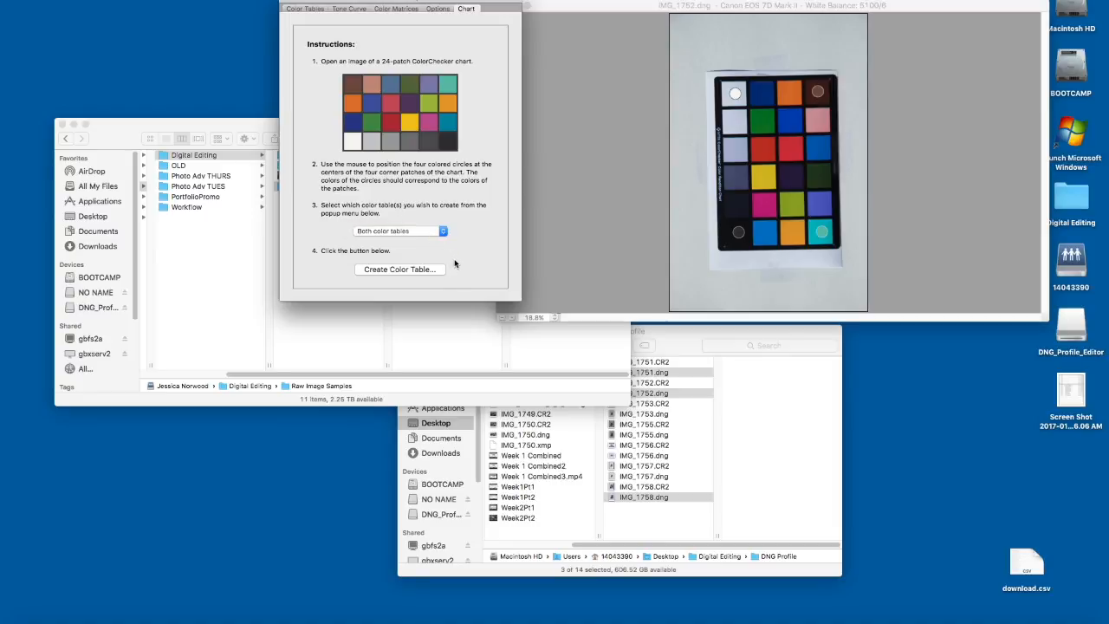
left_click(400, 270)
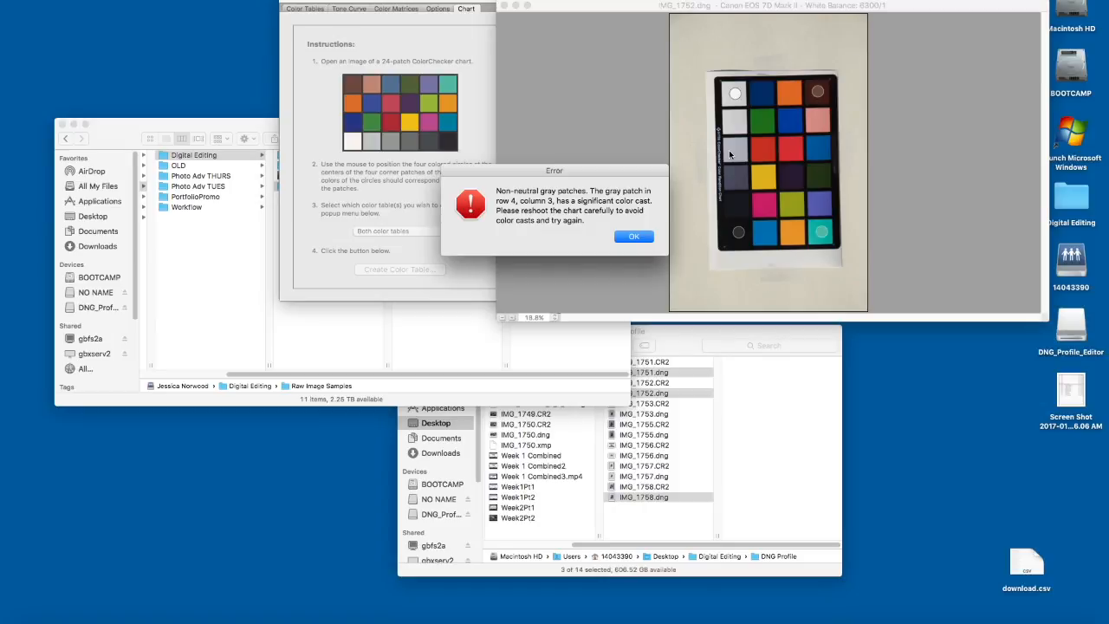
left_click(633, 235)
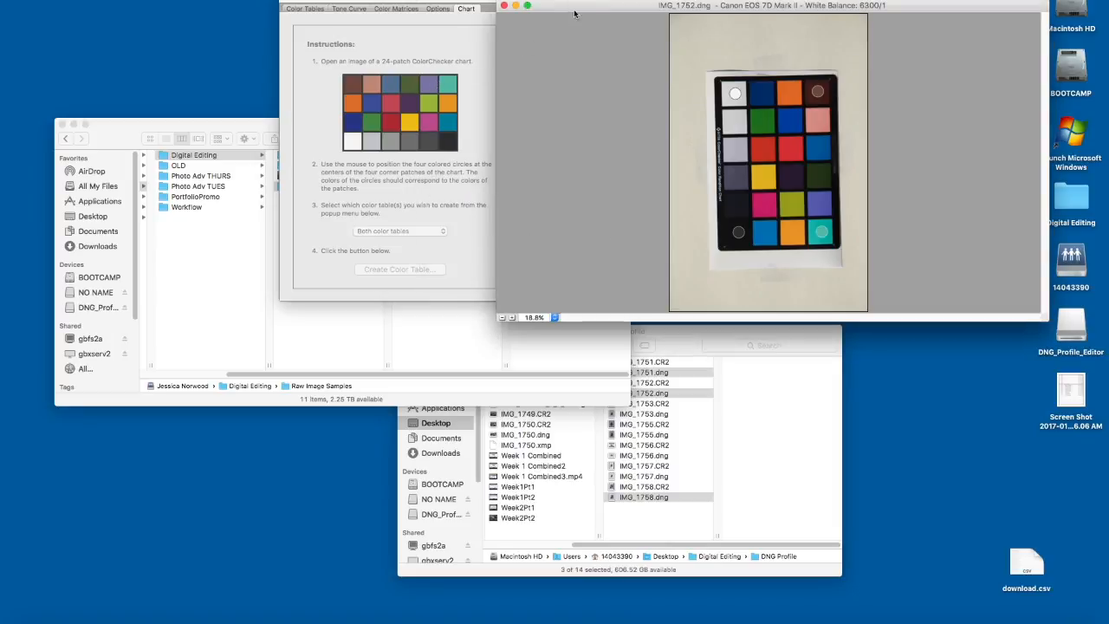
Step: Open another color chart image, IMG_1756.dng, from the DNG Profile folder
left_click_drag(573, 9, 576, 13)
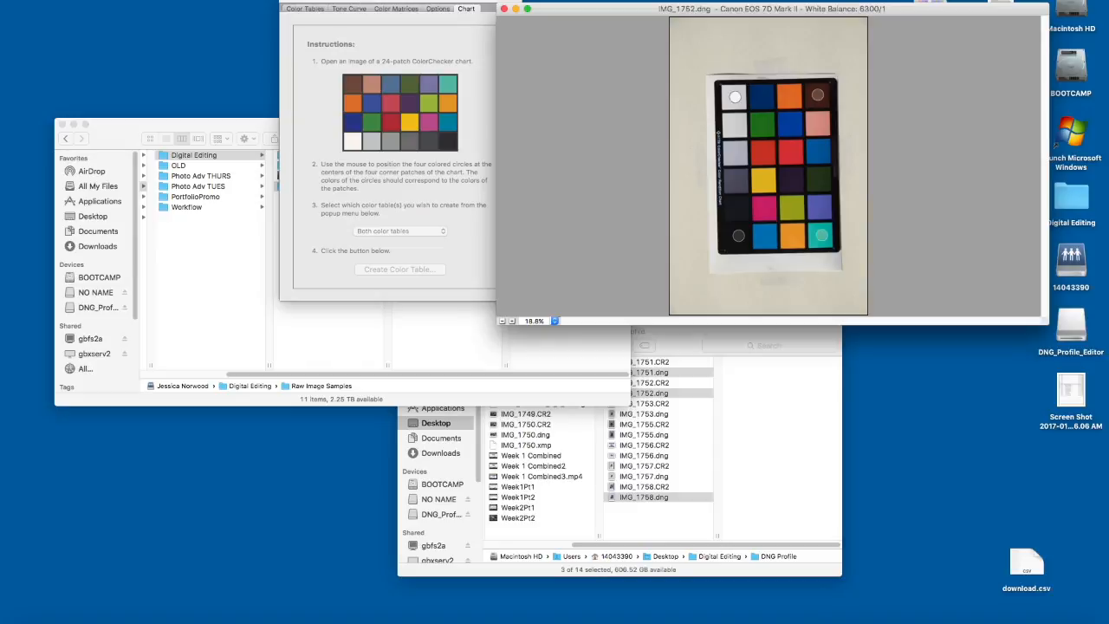
left_click(130, 0)
left_click(124, 1)
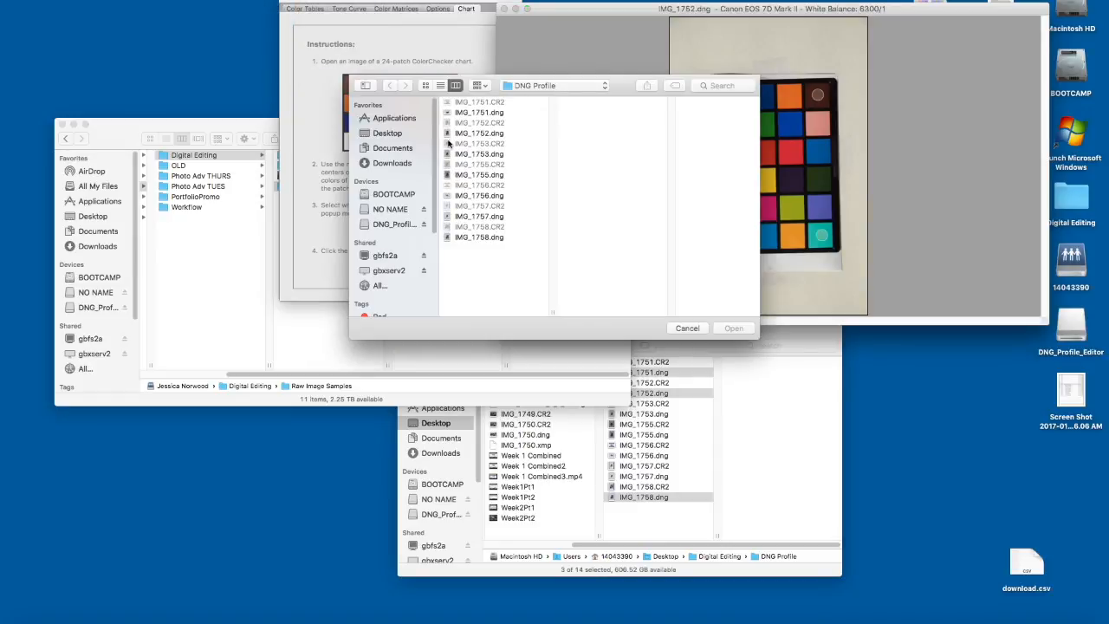
left_click(451, 174)
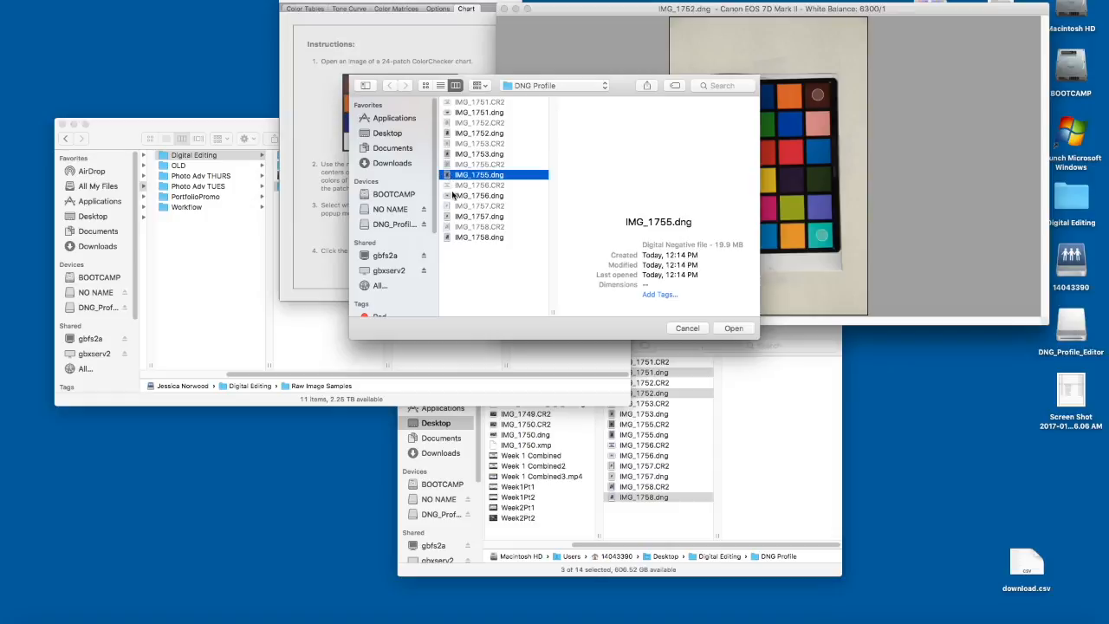
left_click(448, 197)
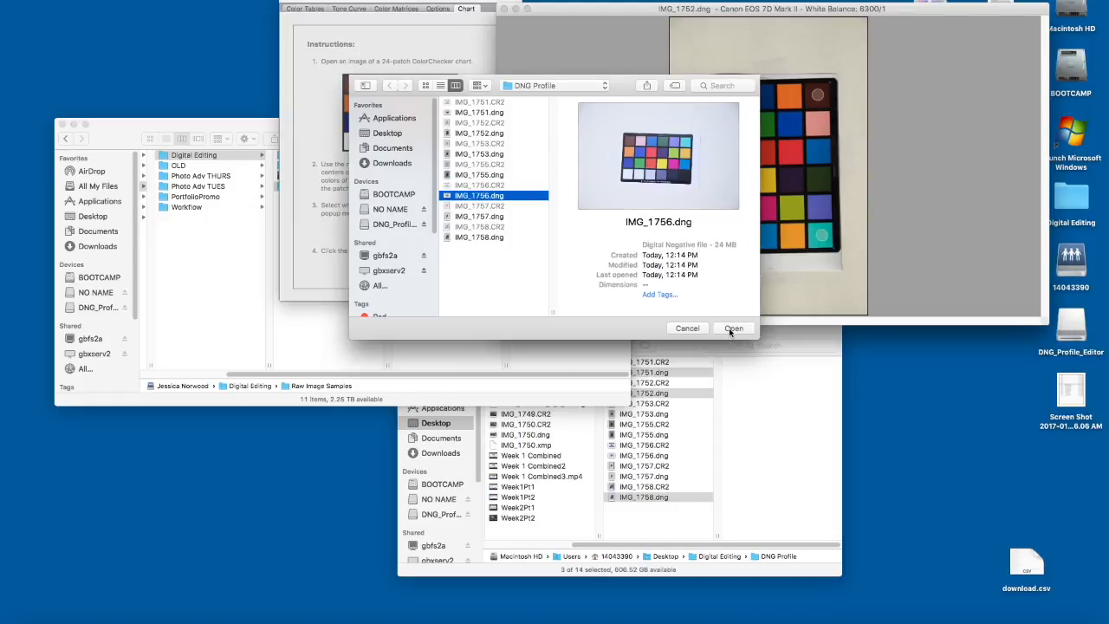
key("Return")
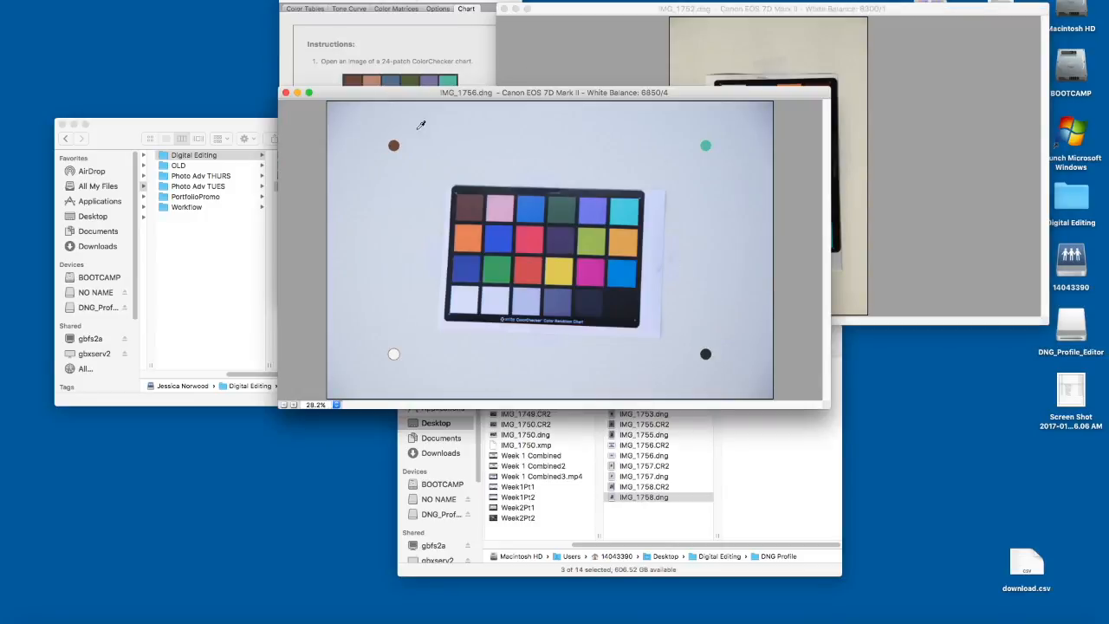
Step: Place the brown, teal, black and white circles on the matching corner patches of the chart in IMG_1756.dng
left_click_drag(444, 178, 469, 207)
left_click_drag(706, 146, 625, 212)
mouse_move(705, 354)
left_mouse_down()
mouse_move(624, 327)
mouse_move(621, 304)
left_mouse_up()
left_click_drag(394, 354, 465, 300)
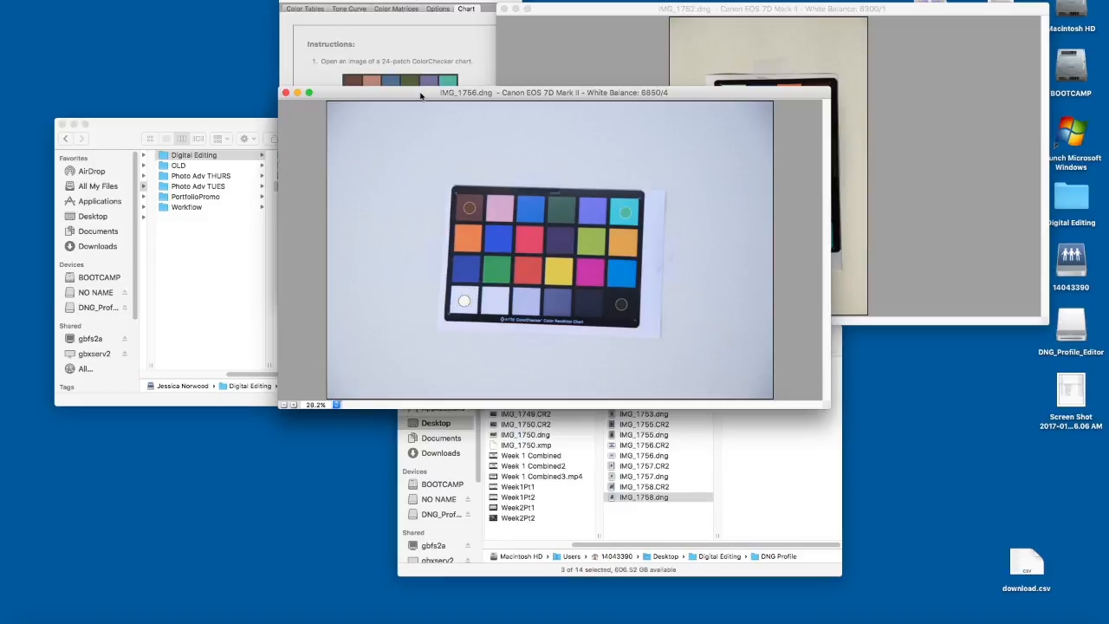
Step: Try to create both color tables from the IMG_1756.dng chart and bring up the Color Tables settings
left_click_drag(422, 92, 583, 206)
left_click(404, 251)
left_click(398, 269)
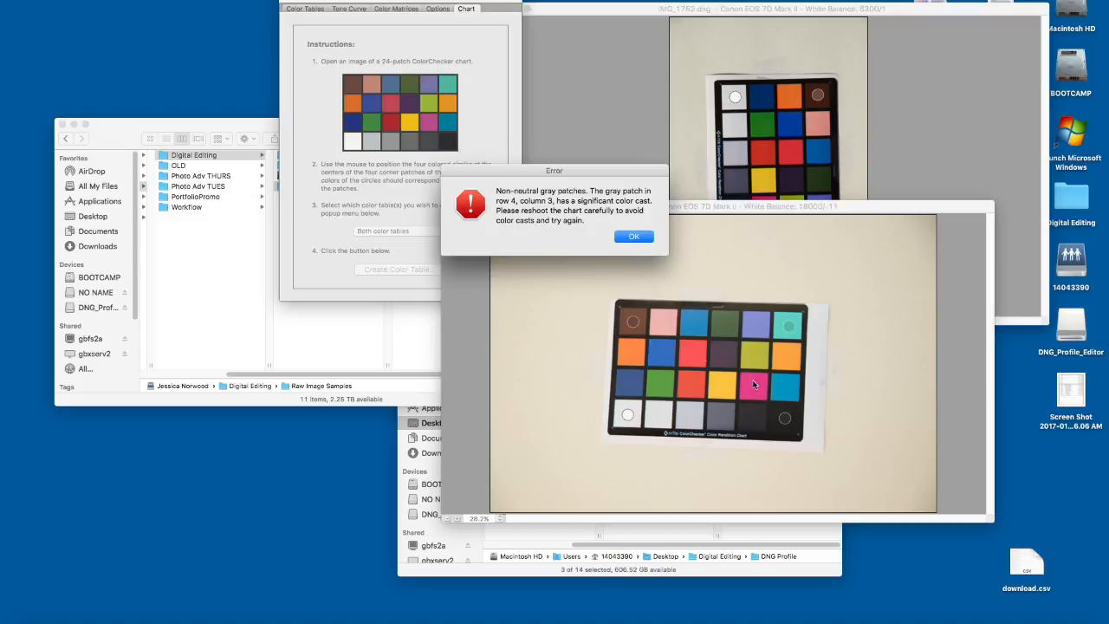
left_click(618, 235)
left_click(433, 44)
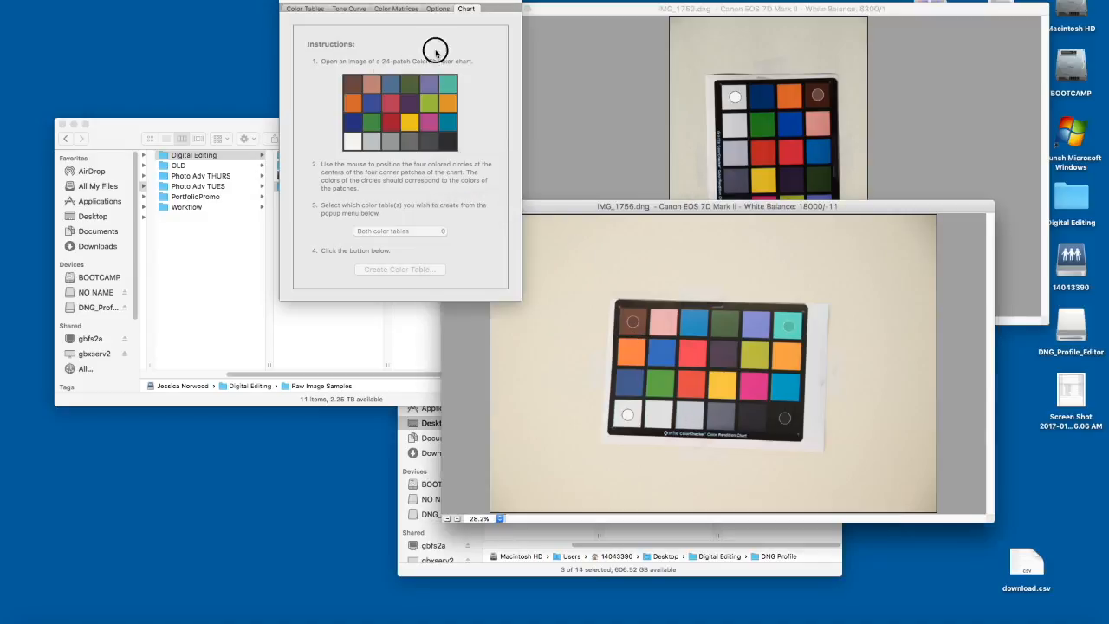
left_click(306, 9)
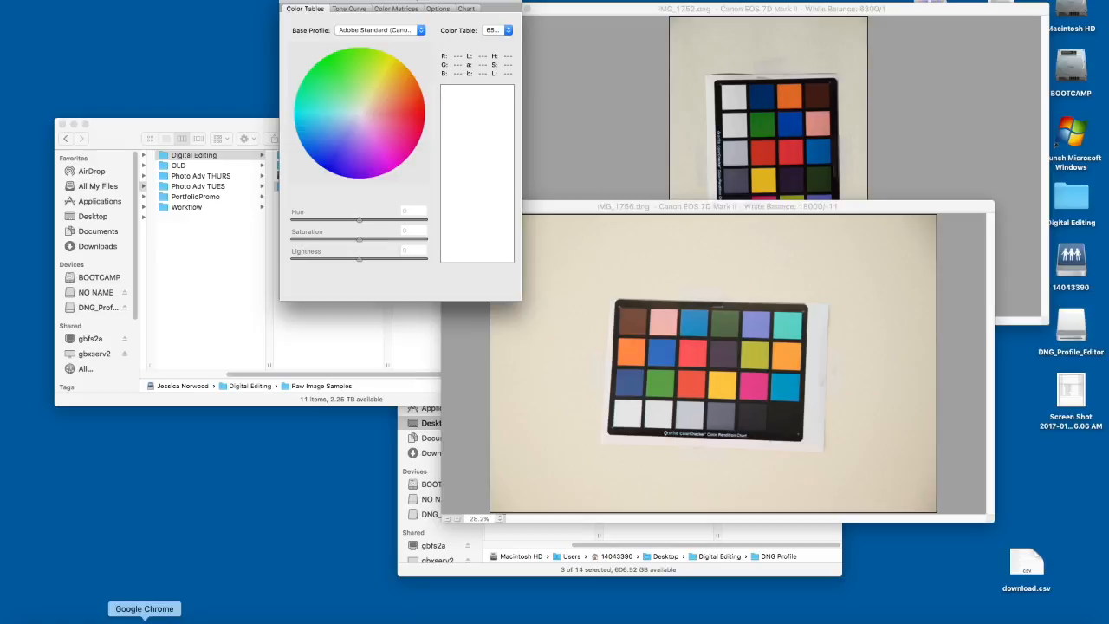
Step: Switch to Google Chrome and open the Photography-Digital Editing course, #21239, from Blackboard's My Courses list
left_click(148, 617)
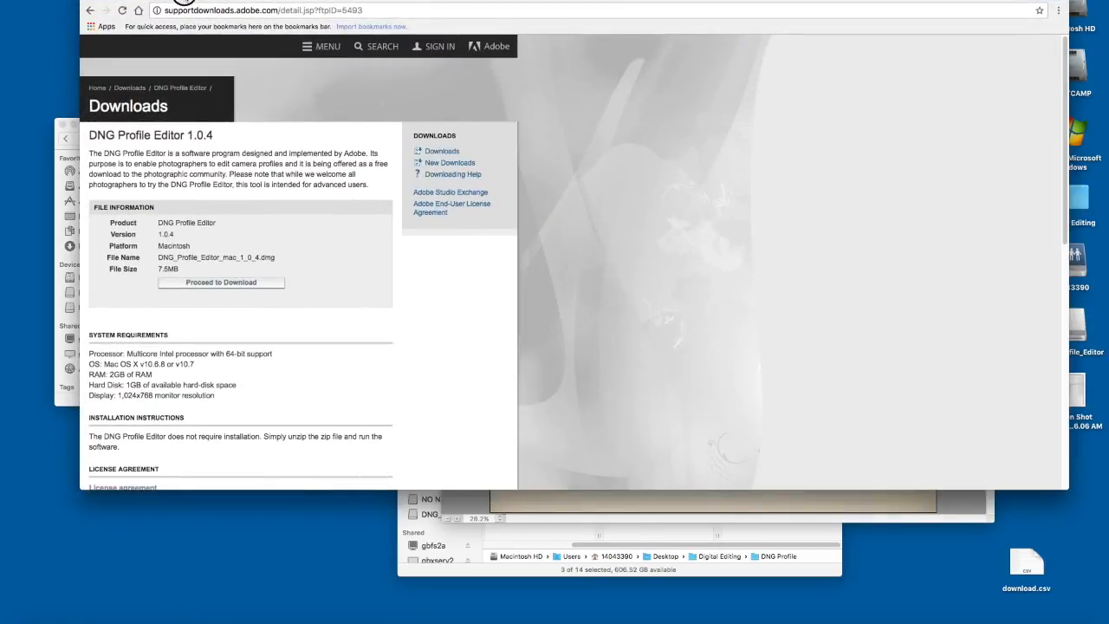
left_click(184, 2)
scroll(508, 334, "down", 3)
scroll(496, 355, "down", 2)
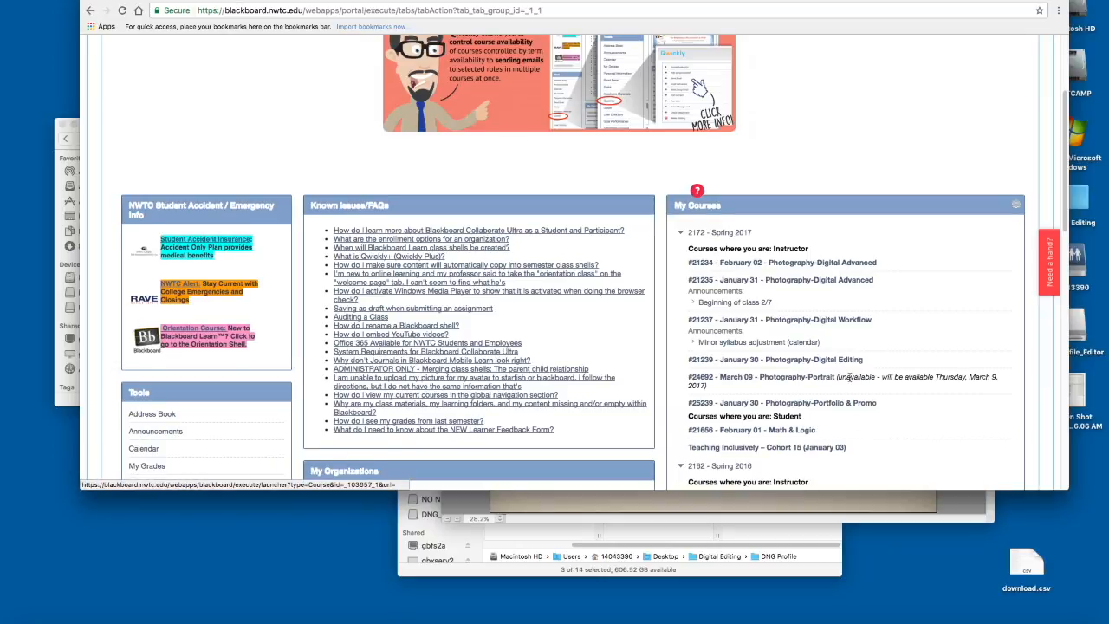
left_click(819, 369)
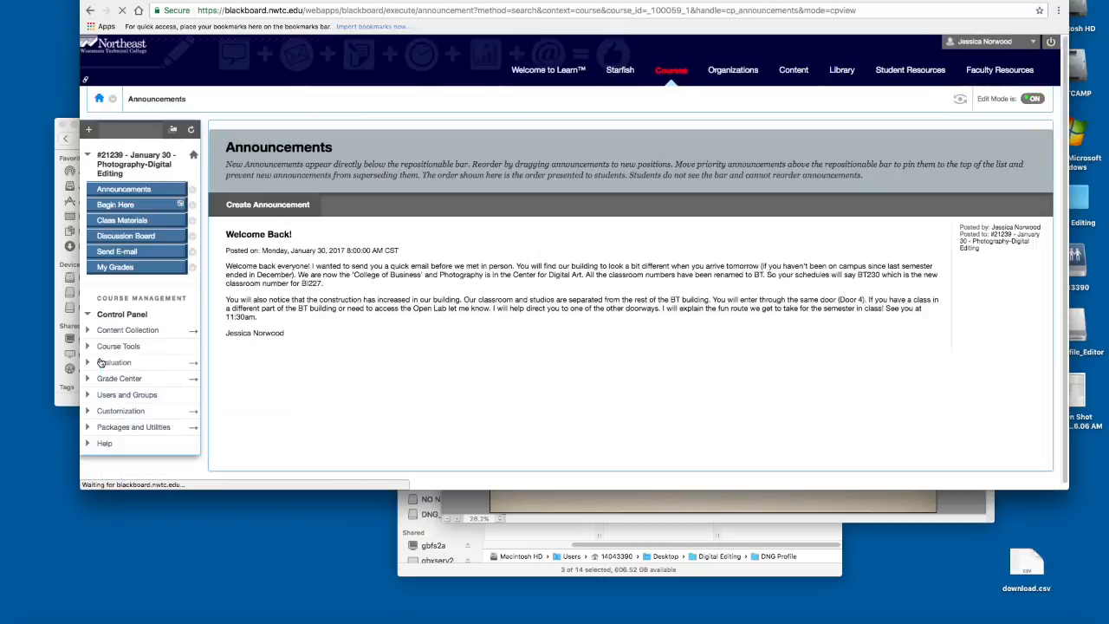
Step: Open the Week 2-3: ACR folder in Class Materials, turn Edit Mode off and find the Custom Camera Profile link
left_click(130, 222)
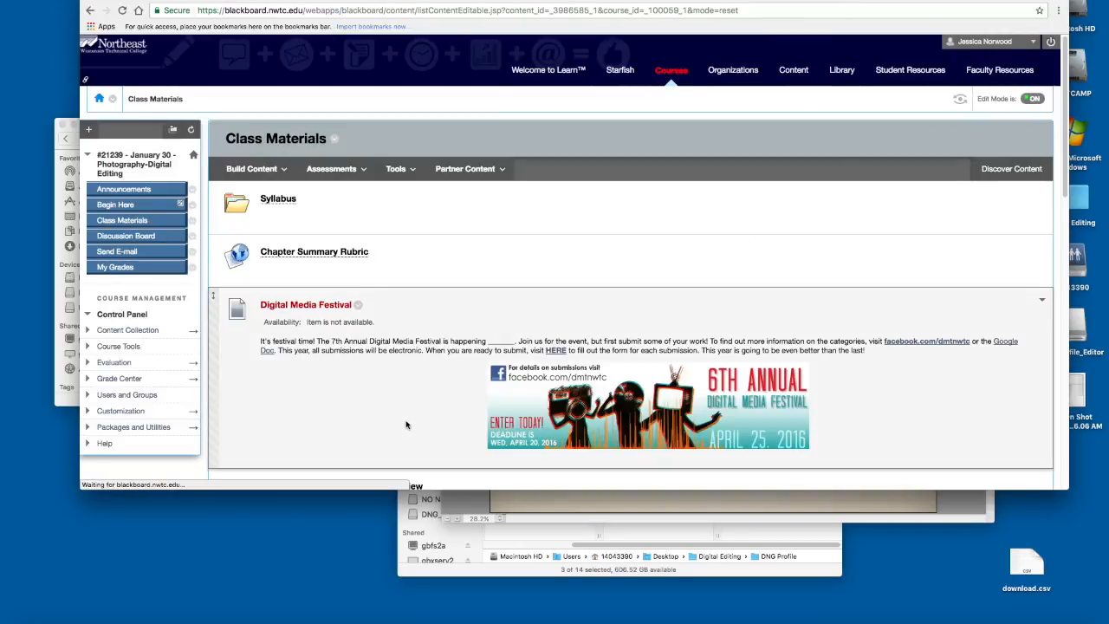
scroll(330, 386, "down", 5)
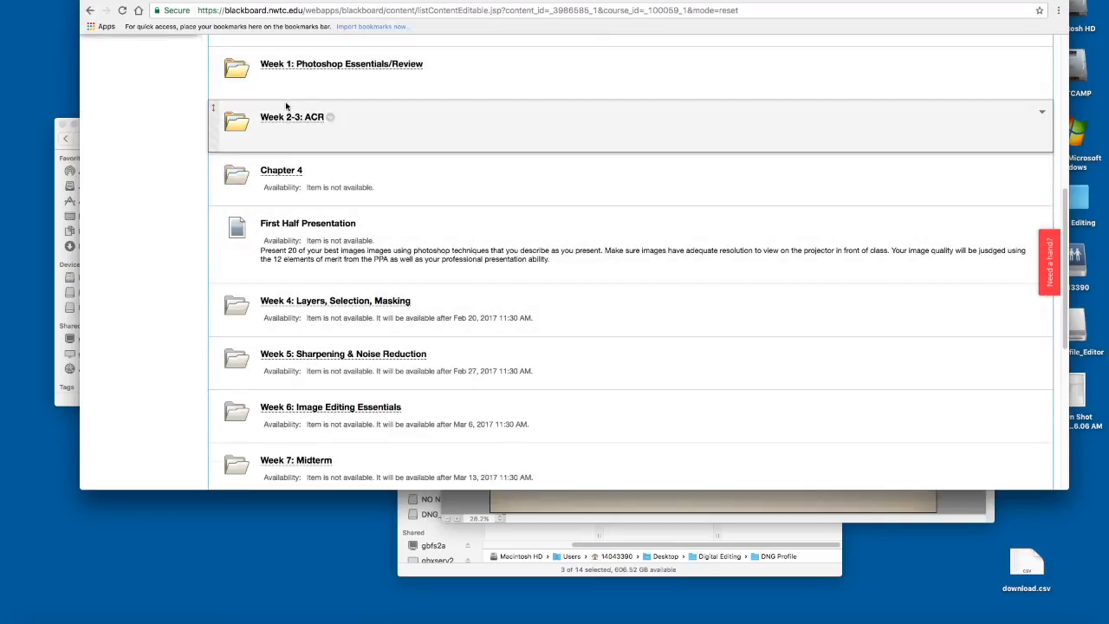
left_click(439, 141)
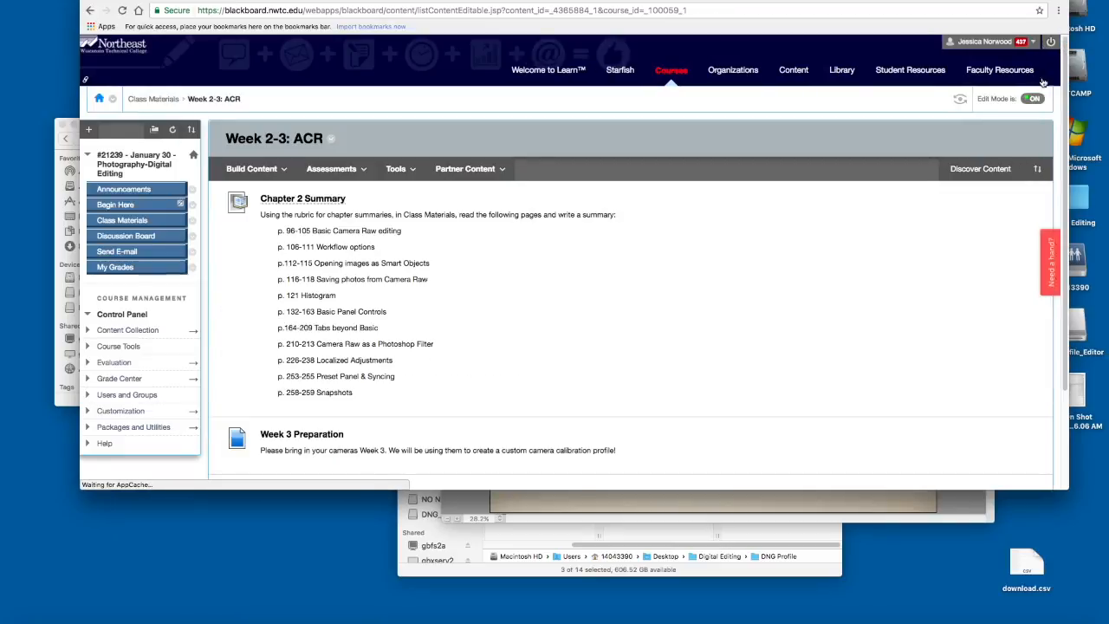
left_click(1031, 100)
scroll(356, 364, "down", 3)
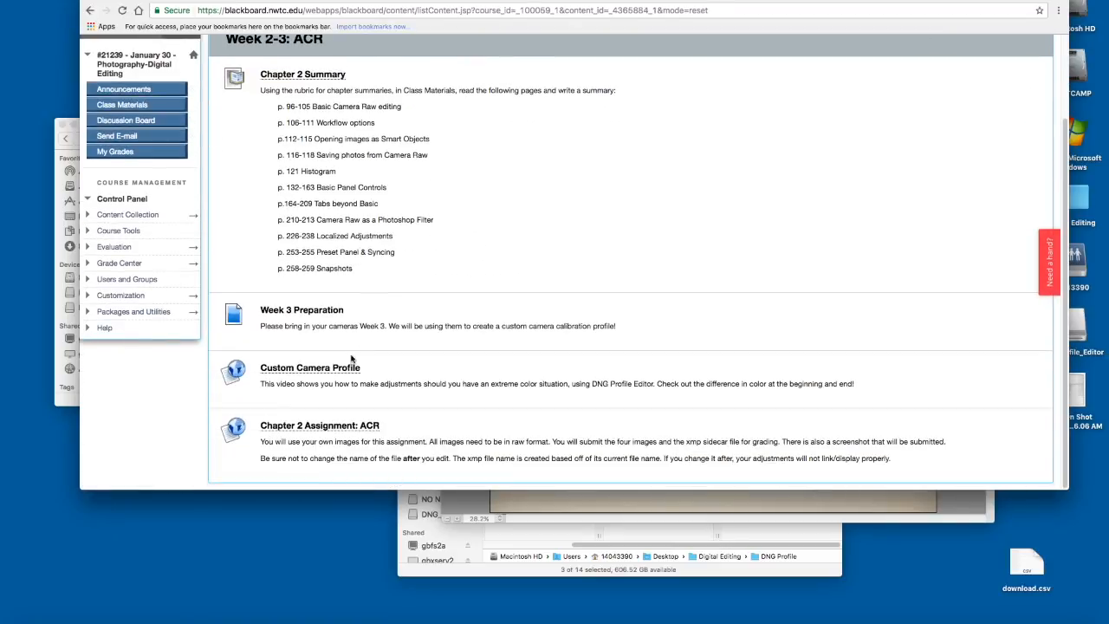
Step: Turn Edit Mode on for the Week 2-3: ACR page and find the Custom Camera Profile link
scroll(355, 388, "up", 3)
left_click(1031, 98)
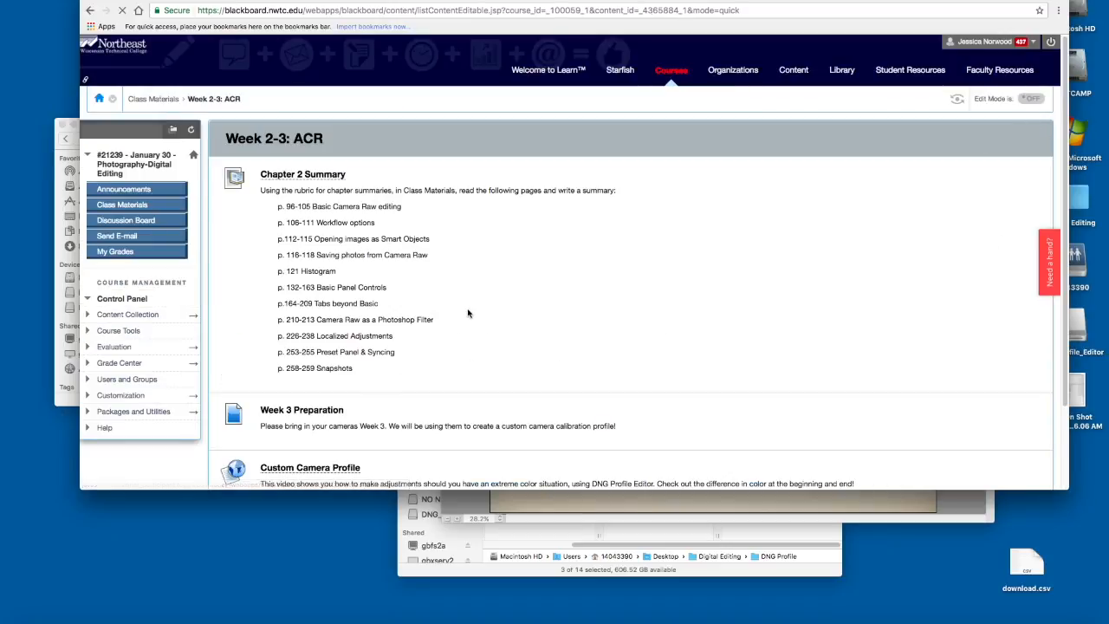
scroll(461, 312, "down", 3)
scroll(315, 372, "up", 3)
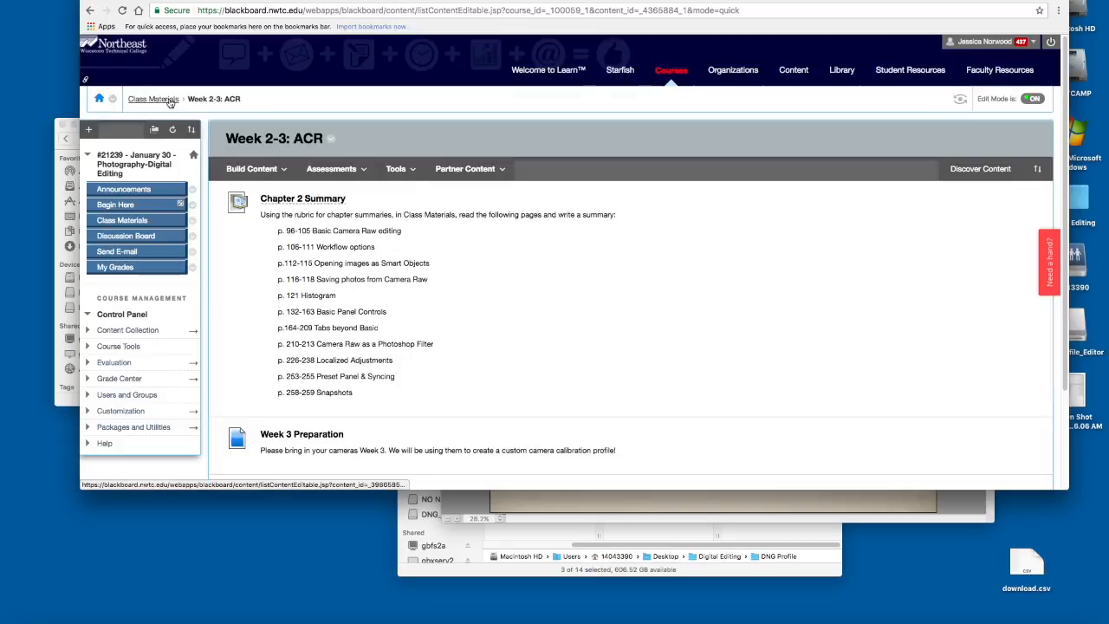
left_click(254, 169)
scroll(274, 407, "down", 3)
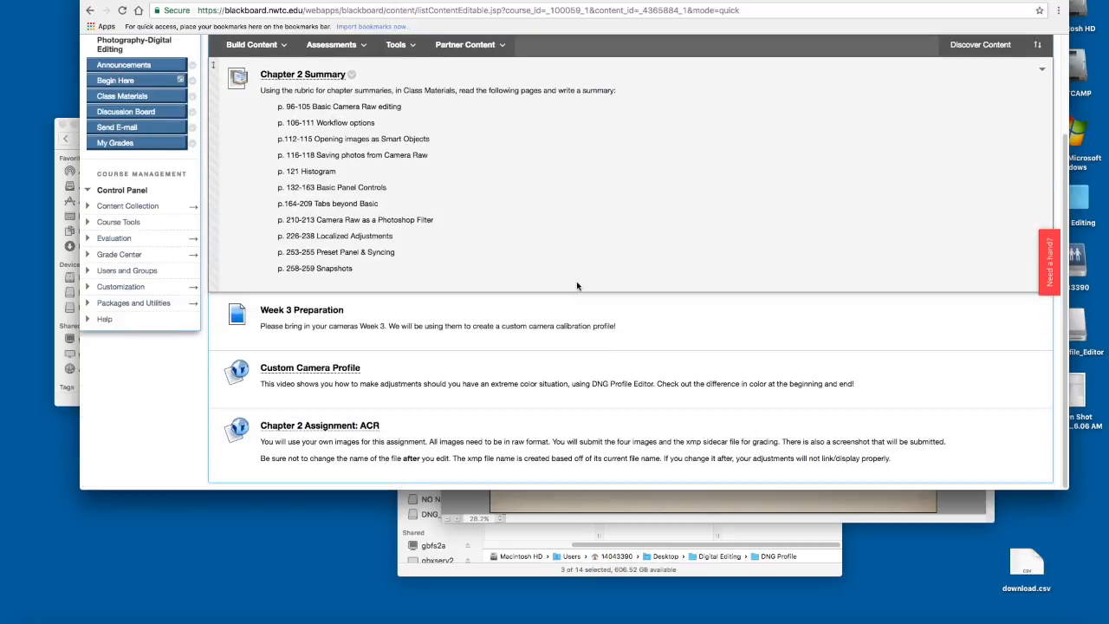
Step: Open the Custom Camera Profile video, show it full screen and skip ahead to about 1:39
left_click(312, 368)
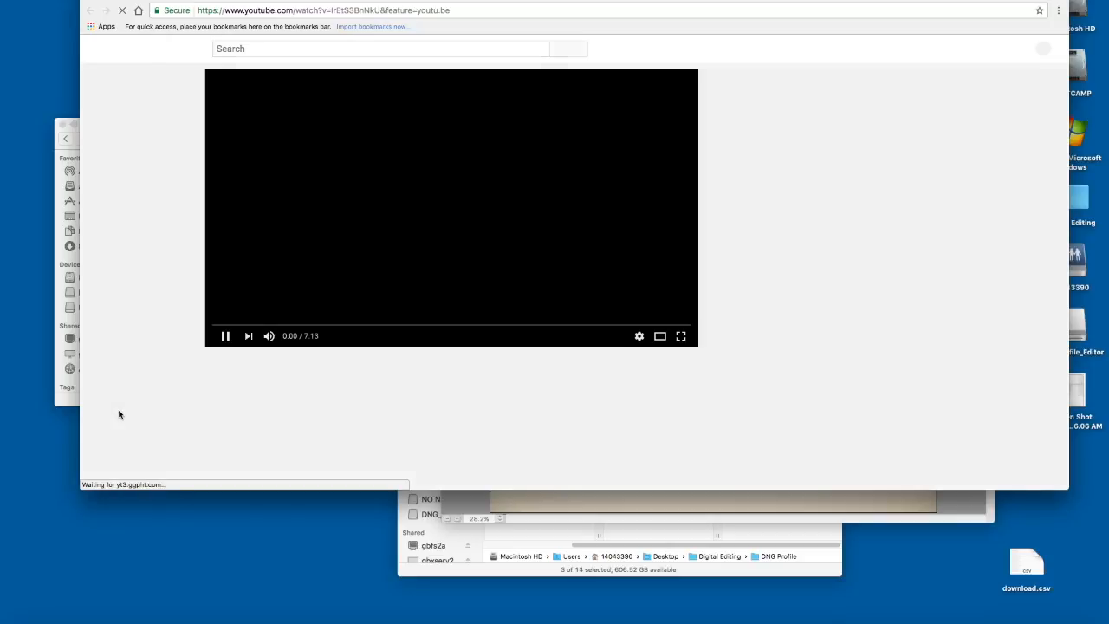
left_click(221, 338)
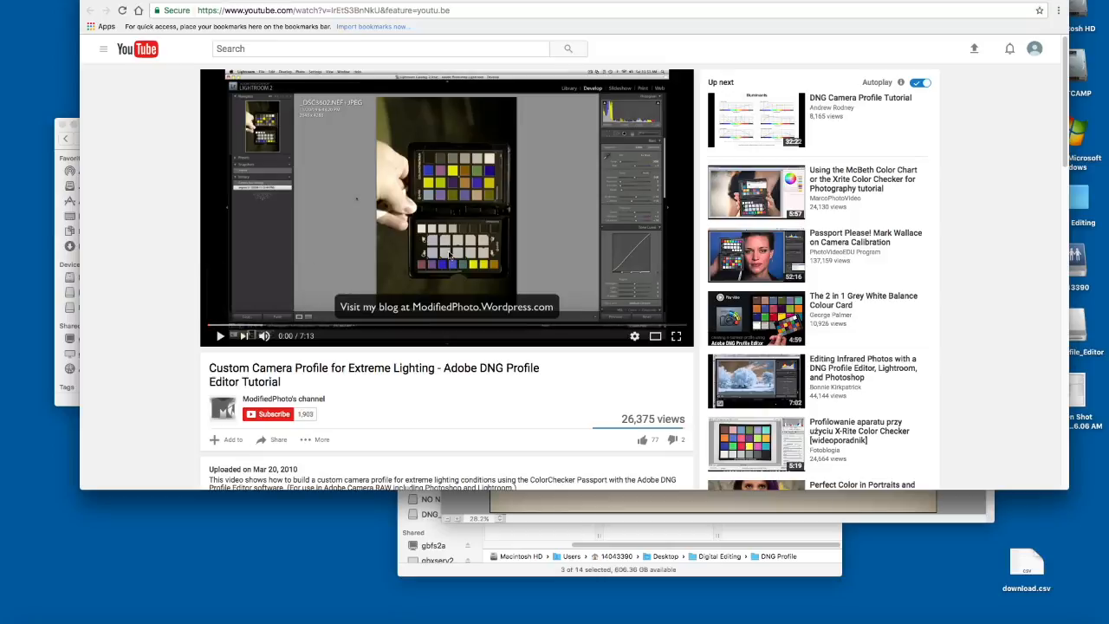
left_click(683, 343)
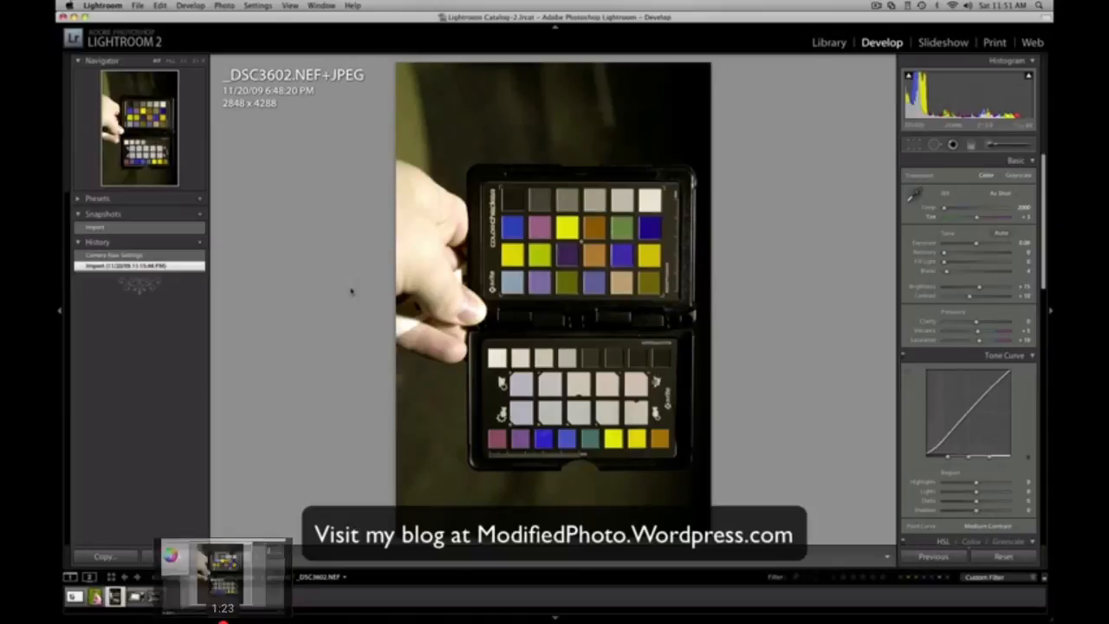
left_click(222, 622)
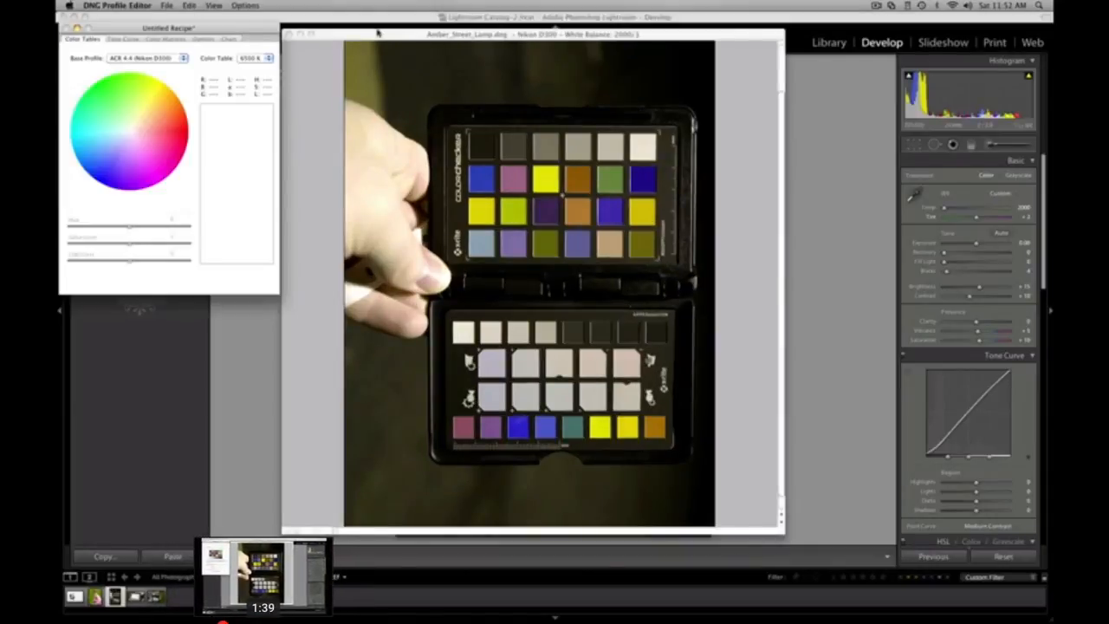
left_click(263, 622)
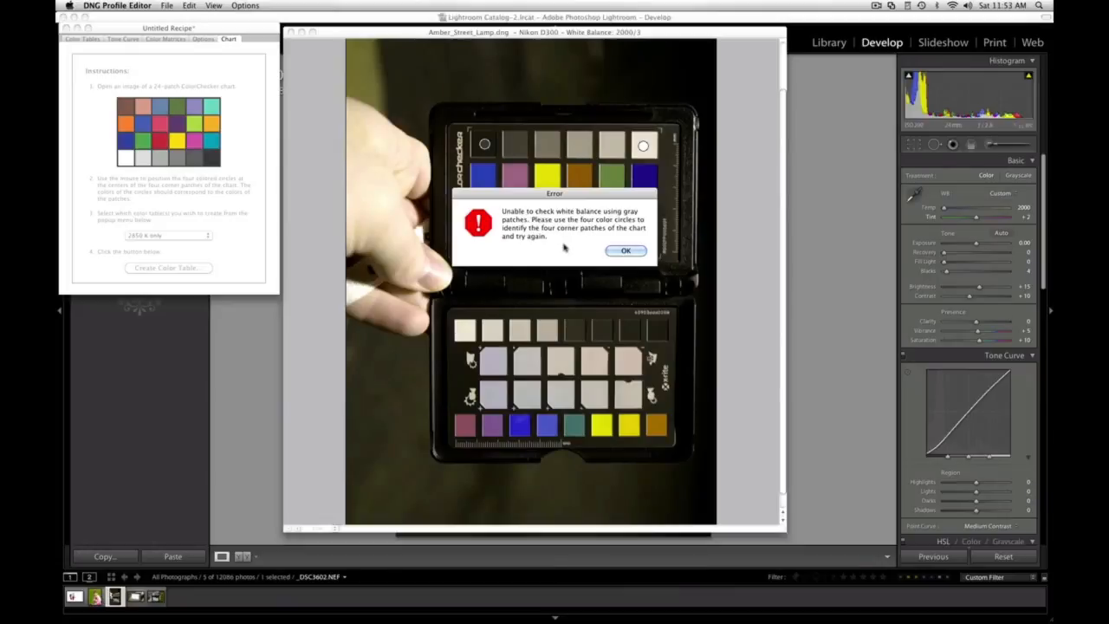
Step: Dismiss the white balance error and set White Balance Calibration to temperature +3 and tint -38 in the color matrices
left_click(627, 251)
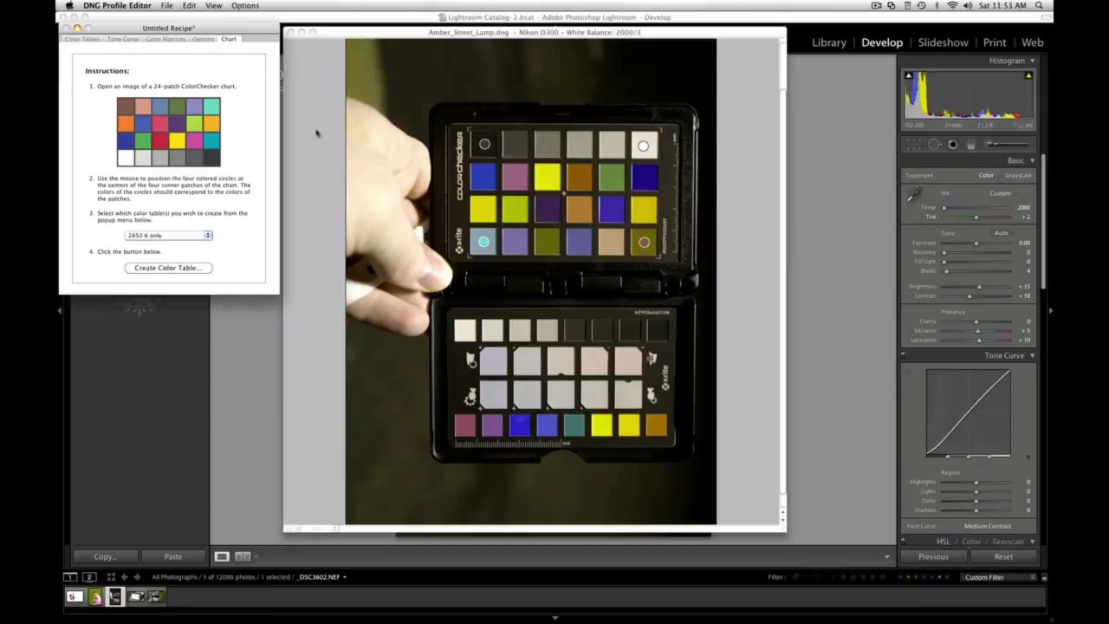
left_click(166, 39)
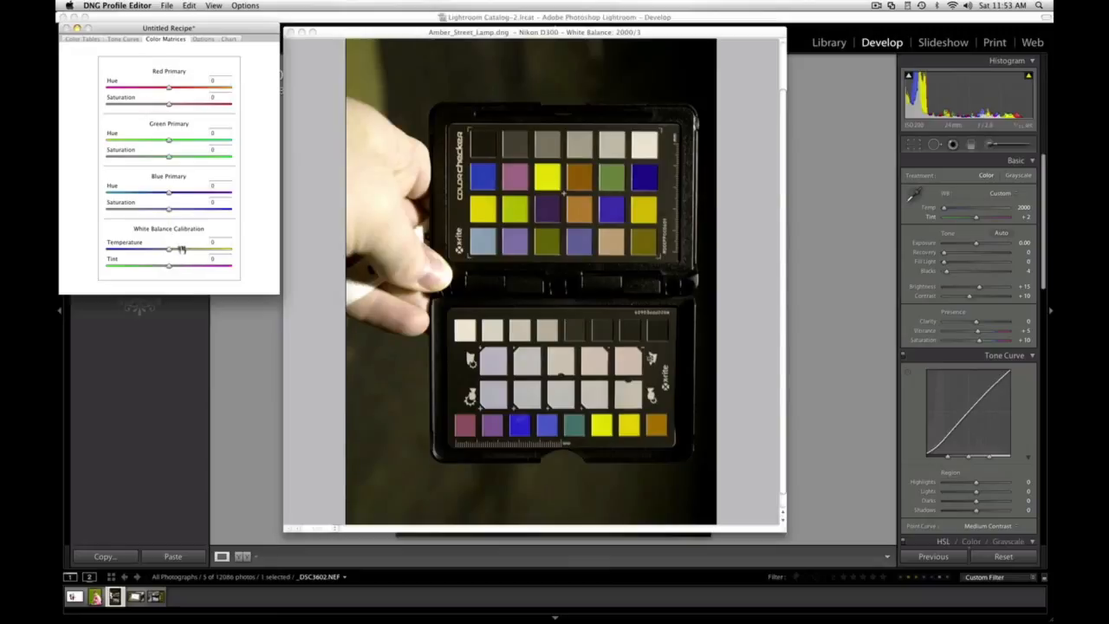
key("XF86AudioLowerVolume")
type("8")
left_click(223, 259)
type("-18")
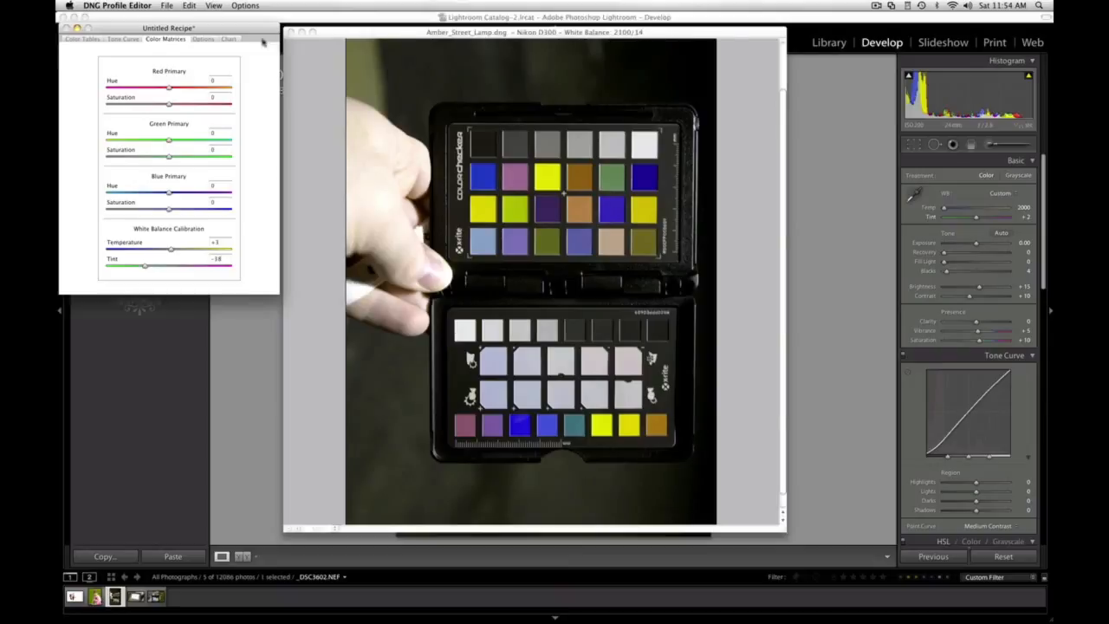
Step: Check the chart, return to the color matrices and set Red Primary to hue -27 and saturation +53
left_click(230, 39)
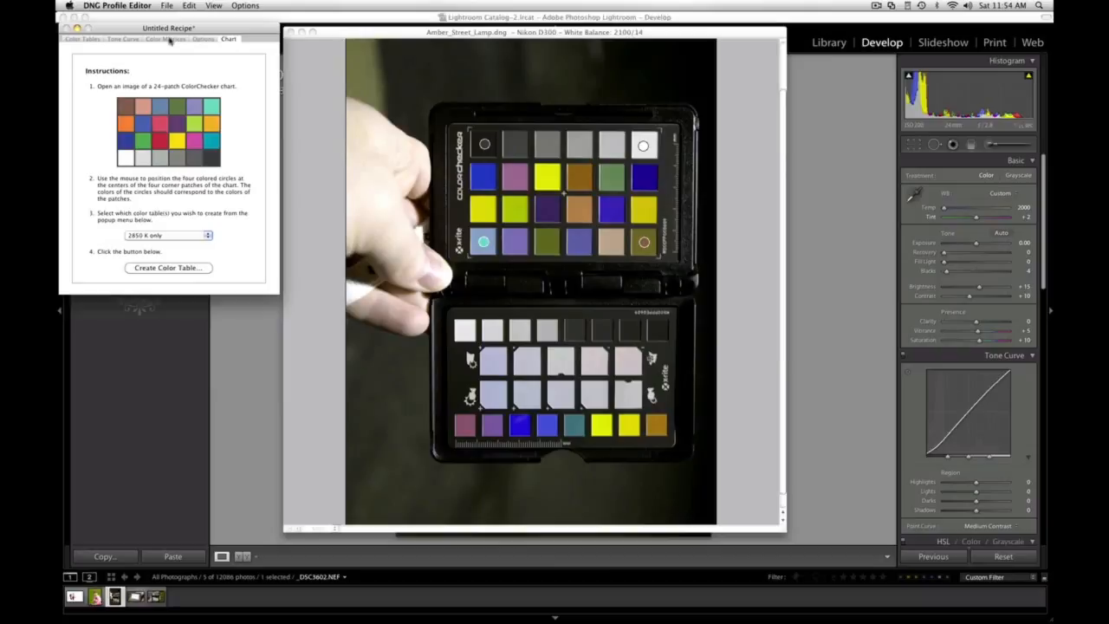
left_click(169, 39)
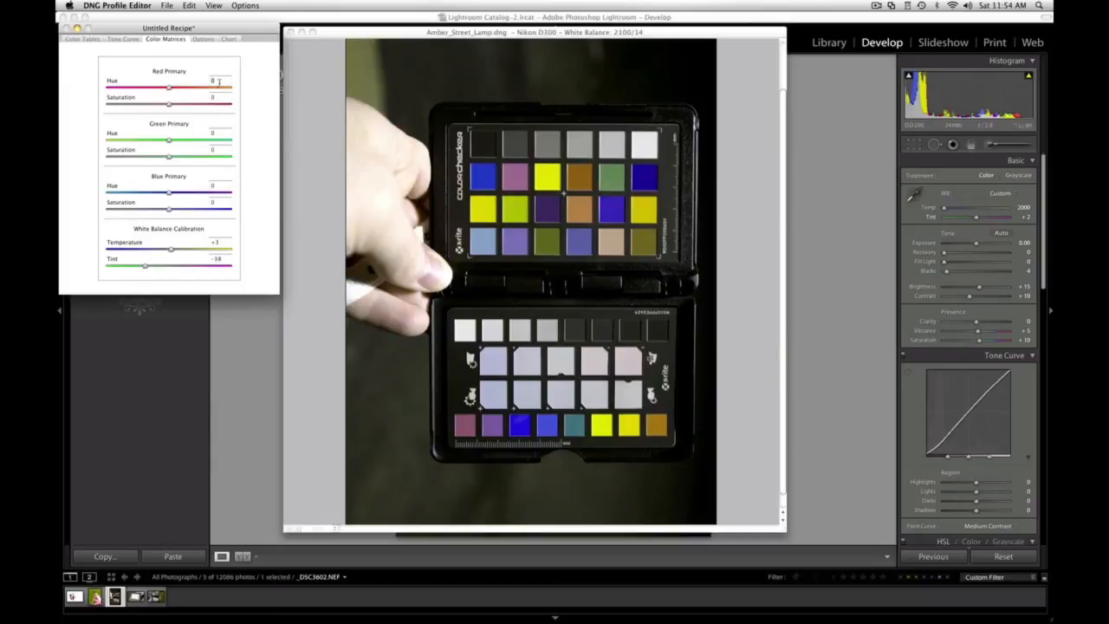
type("-27")
type("58")
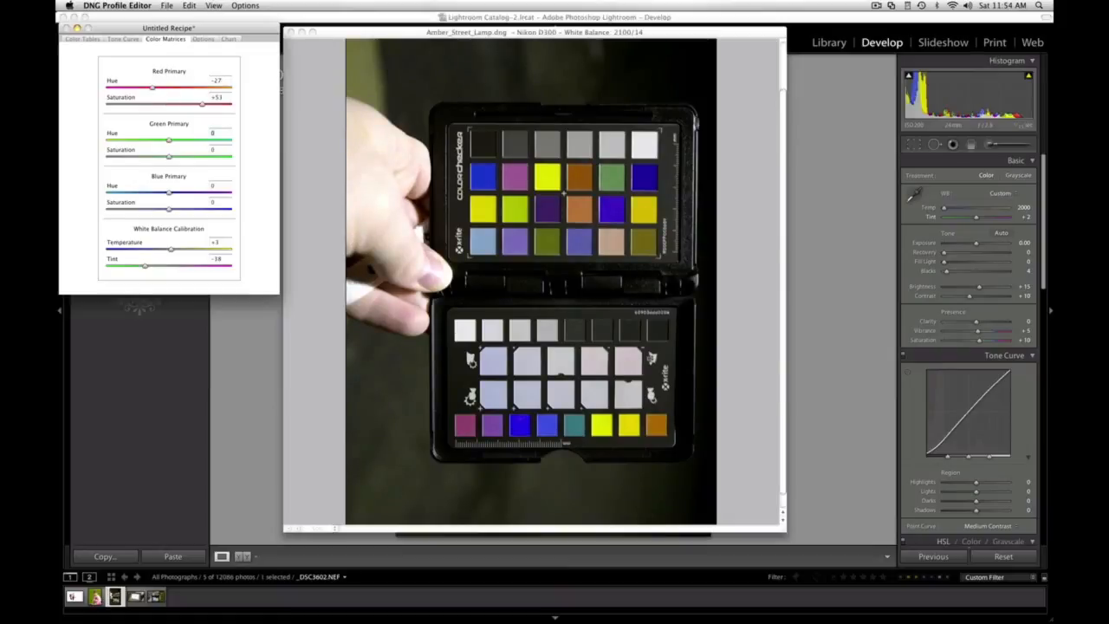
Step: Set Green Primary to hue +23 and saturation +56, and Blue Primary to hue -21 and saturation +19
key("Tab")
type("28")
key("Tab")
type("58")
key("Tab")
type("828")
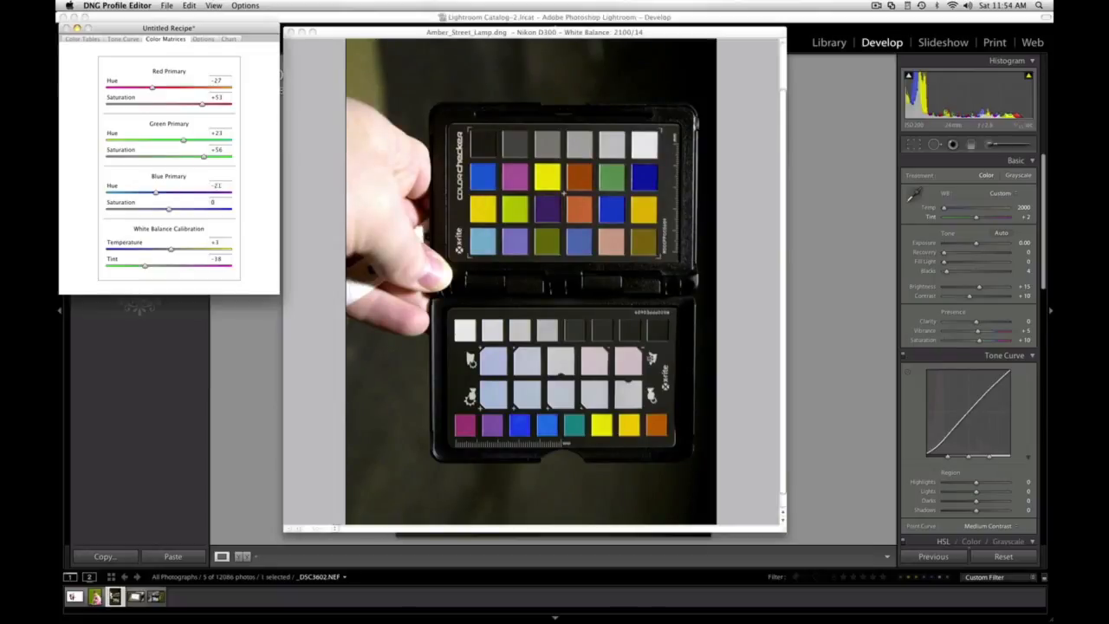
type("19")
key("Tab")
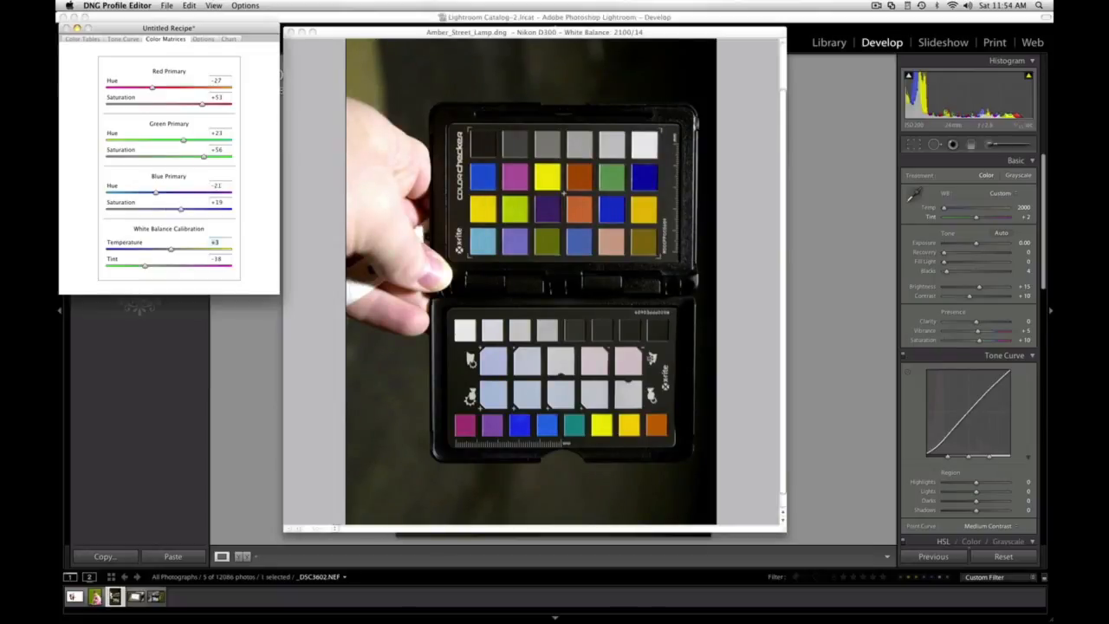
left_click(228, 82)
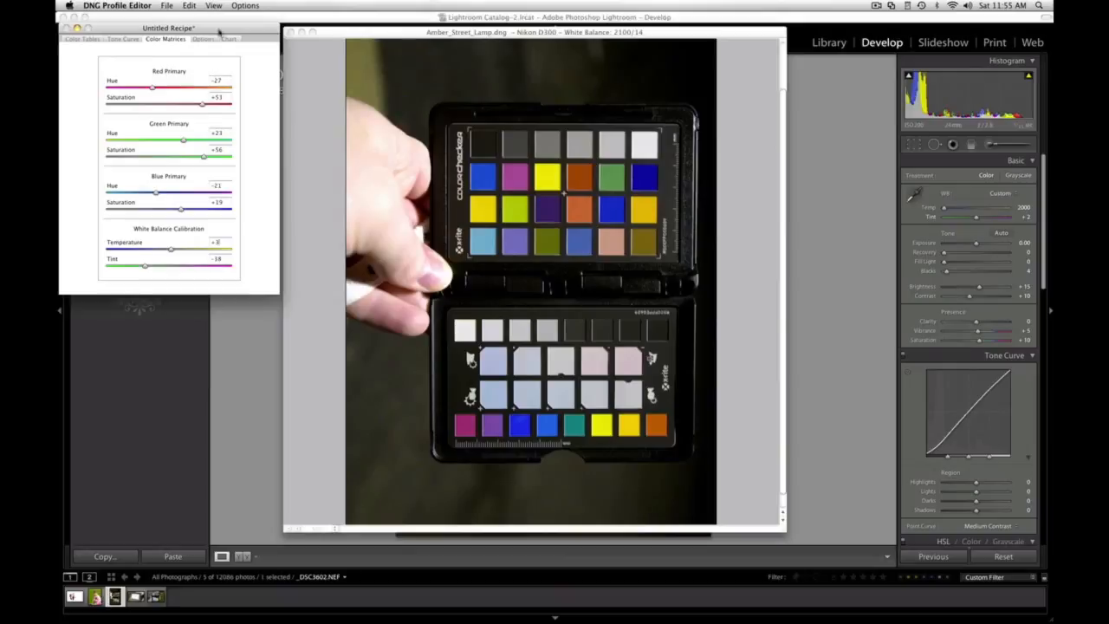
Step: Create the 2850 K only color table from the ColorChecker chart in Amber_Street_Lamp.dng
left_click(229, 39)
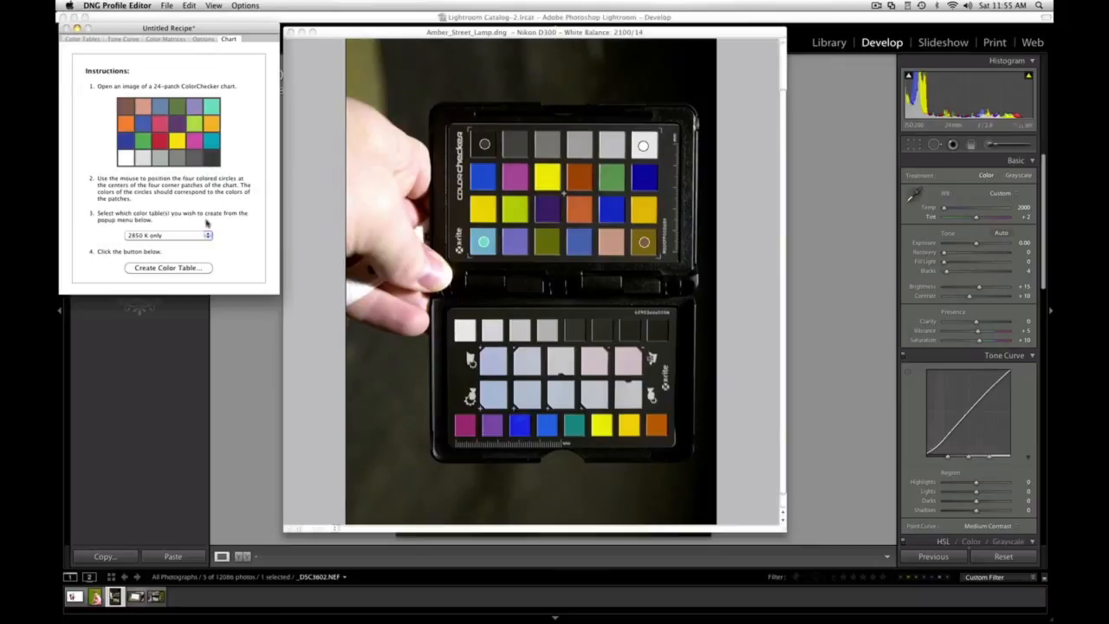
left_click(169, 269)
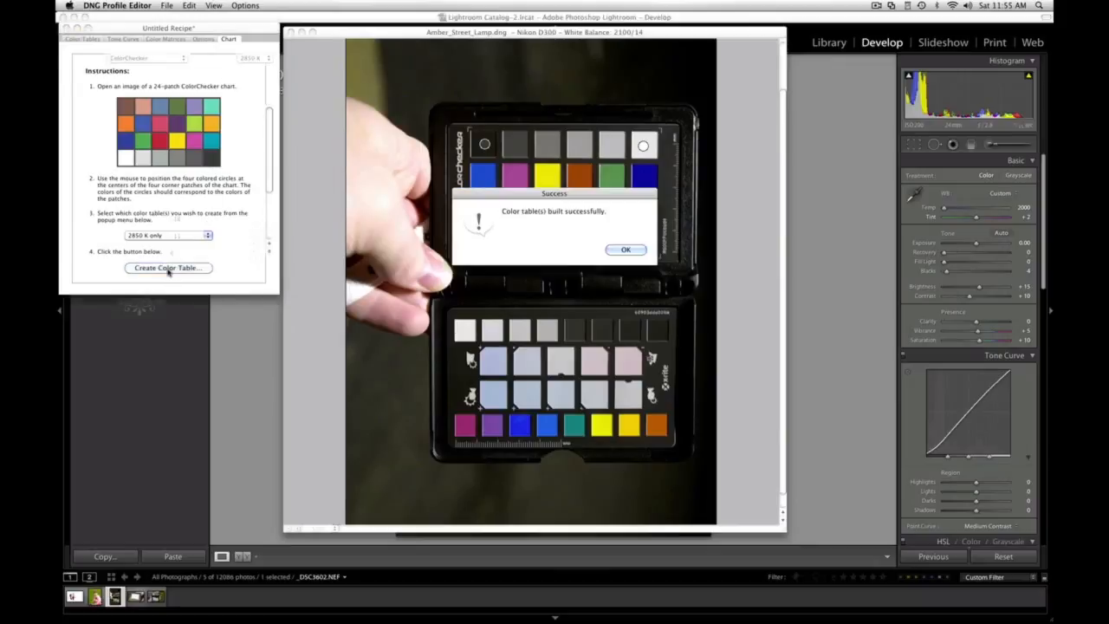
left_click(624, 249)
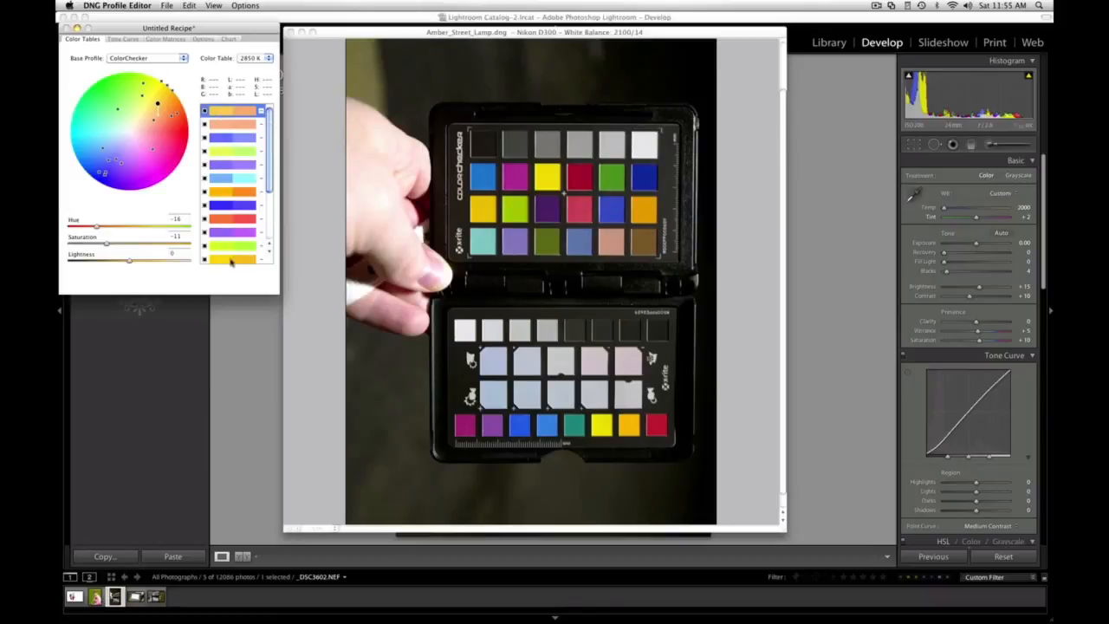
Step: Look through the color table's entries and find the export option for the Nikon D300 profile
left_click_drag(268, 161, 269, 212)
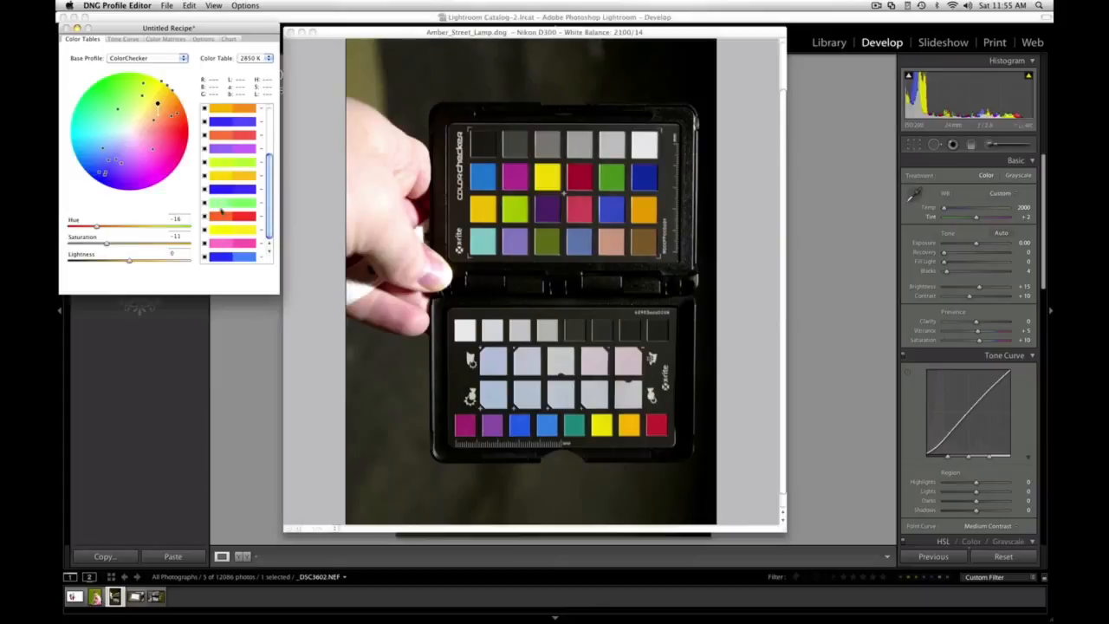
left_click_drag(268, 220, 271, 131)
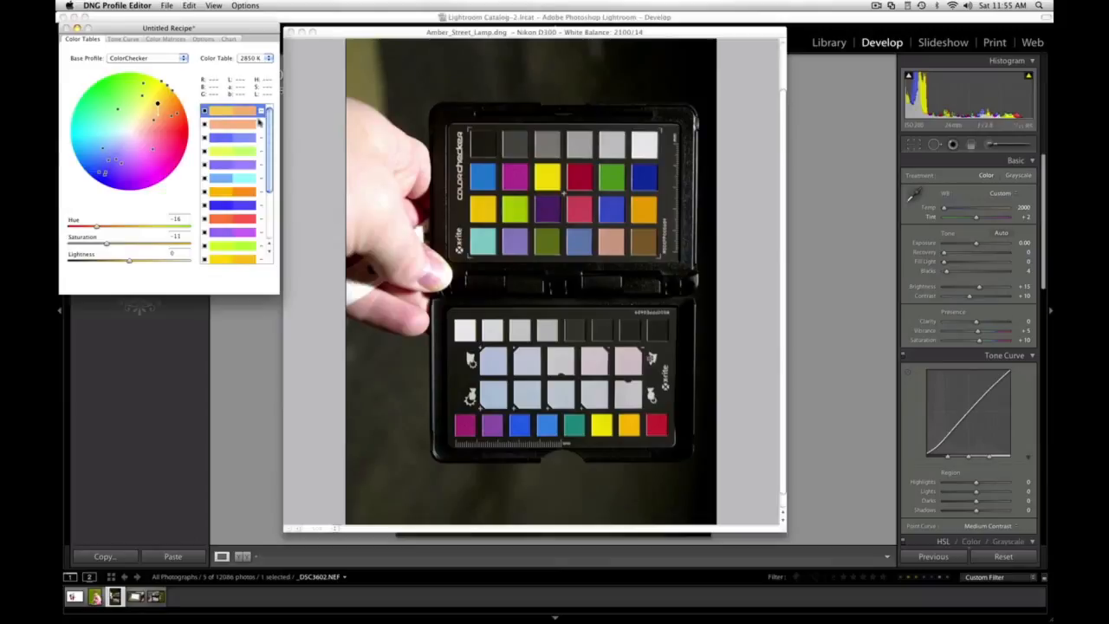
left_click(172, 5)
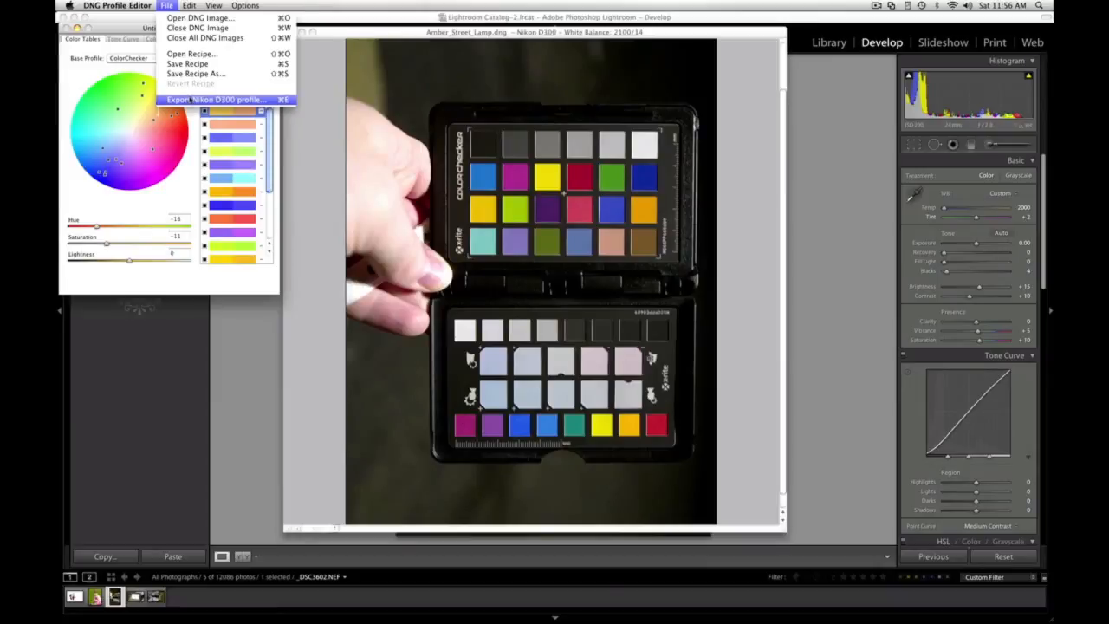
left_click(190, 199)
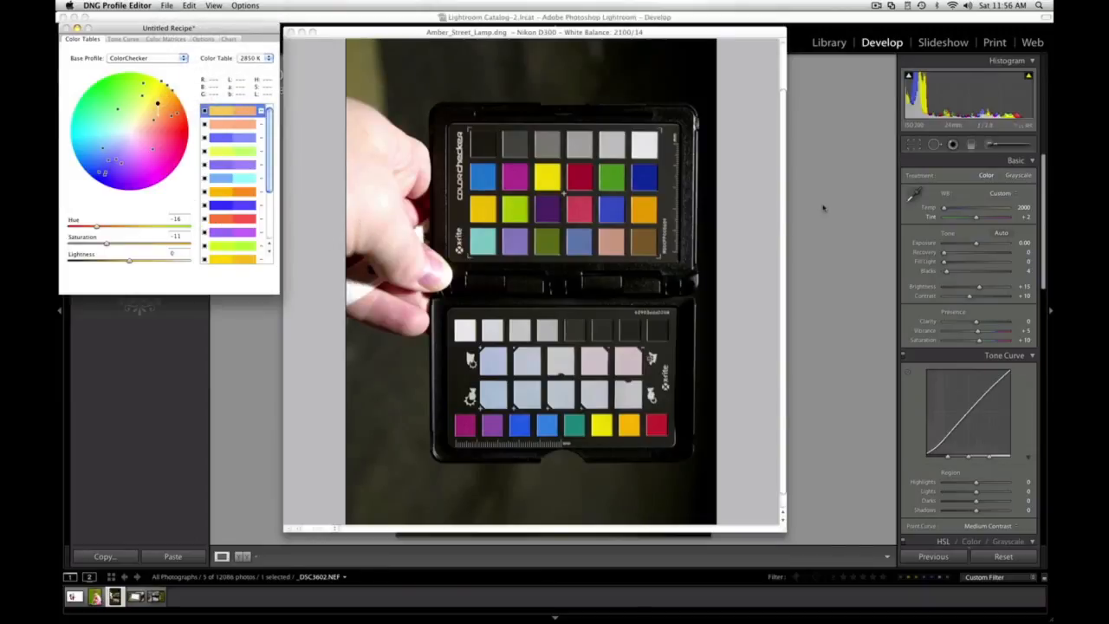
Step: Switch to Lightroom and apply the Amber Street Lamp - Perfect Match camera calibration profile to _DSC3602.NEF
left_click(824, 208)
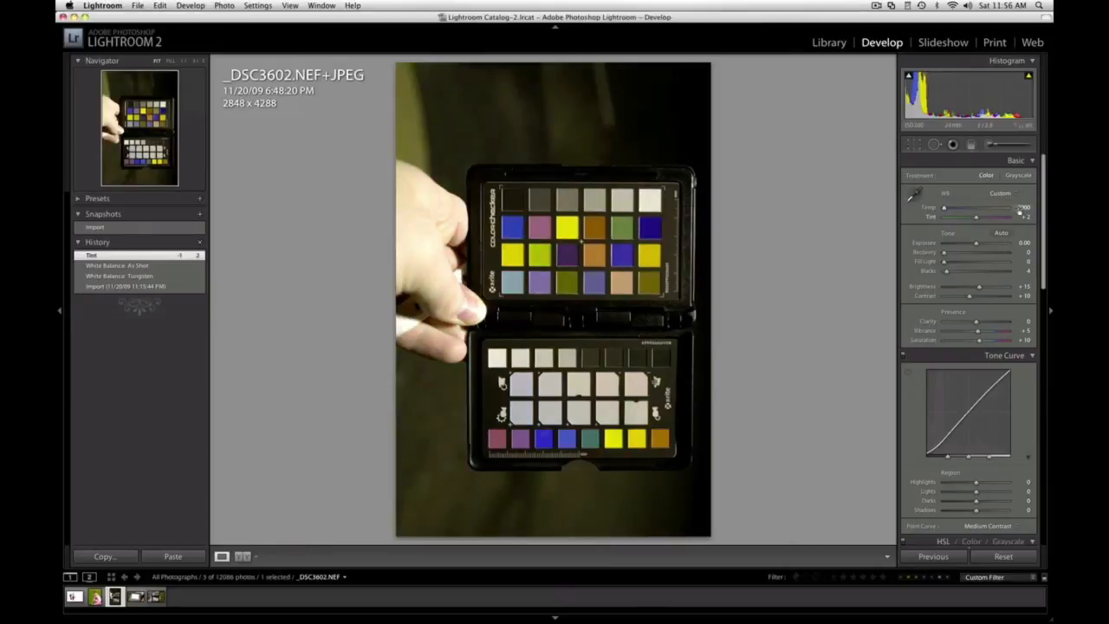
left_click_drag(1043, 201, 1046, 464)
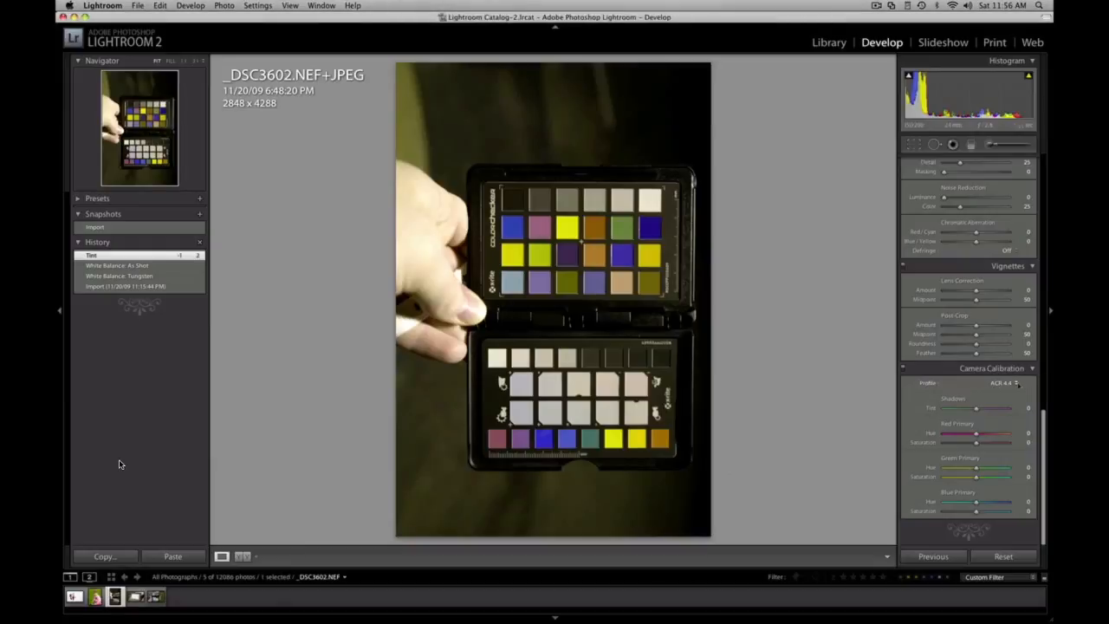
left_click(1006, 382)
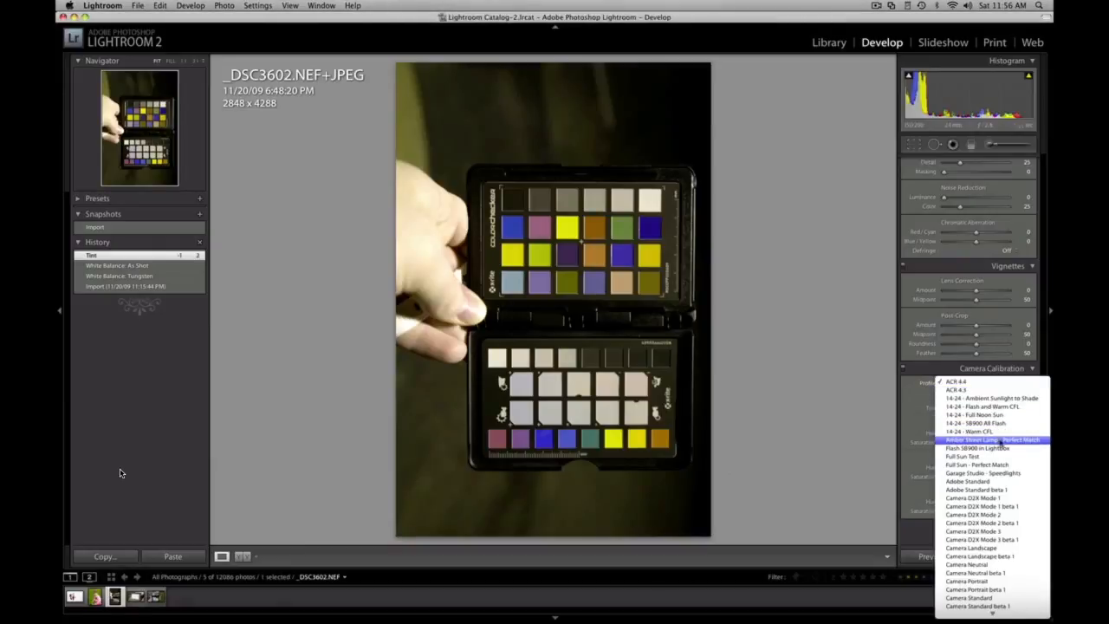
left_click(1001, 442)
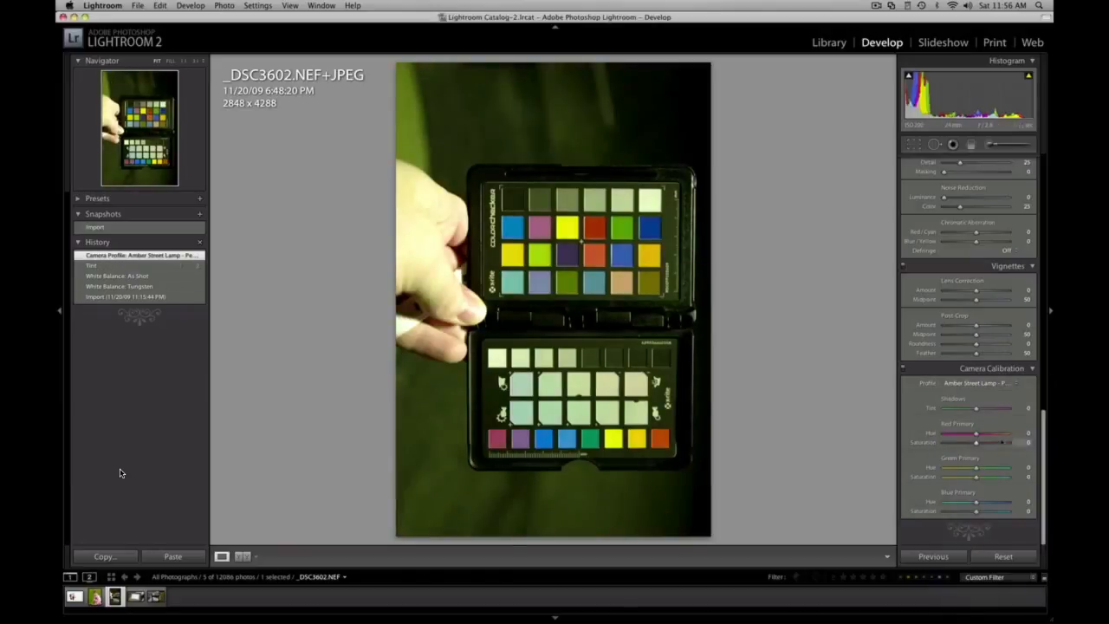
Step: Set the photo's white balance by sampling the upper middle neutral patch on the chart's lower panel
left_click_drag(1044, 433, 1050, 178)
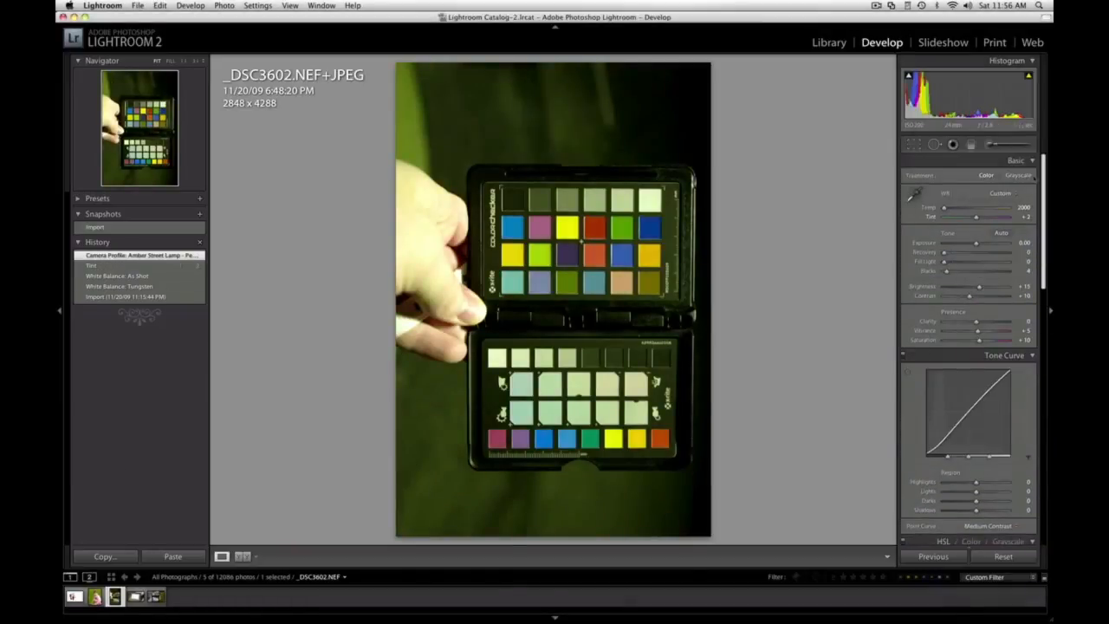
left_click(914, 194)
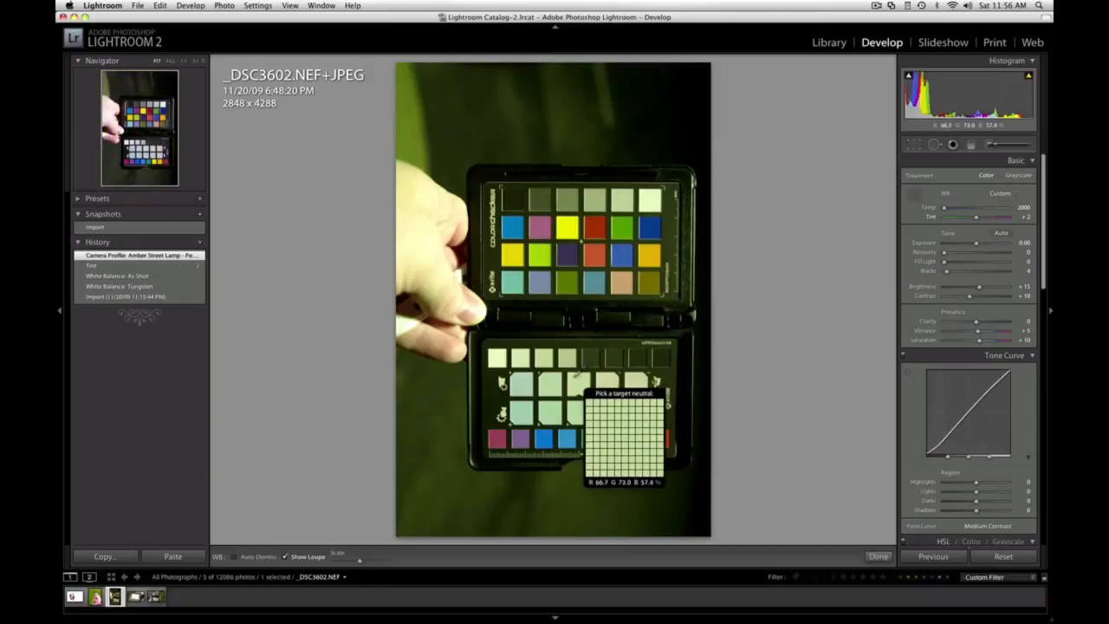
left_click(580, 381)
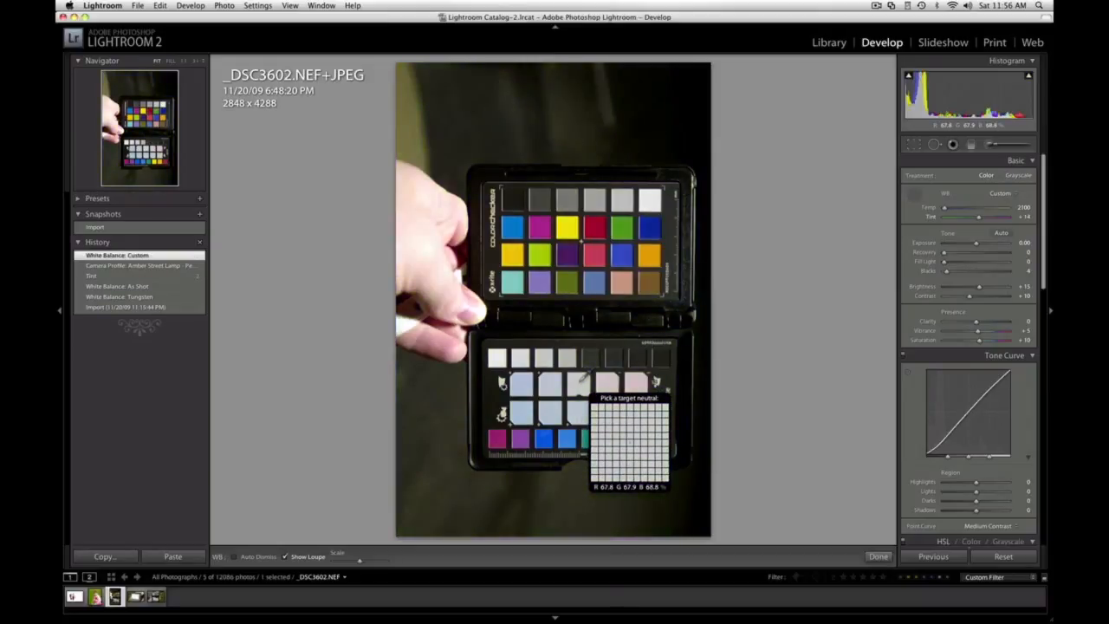
key("Escape")
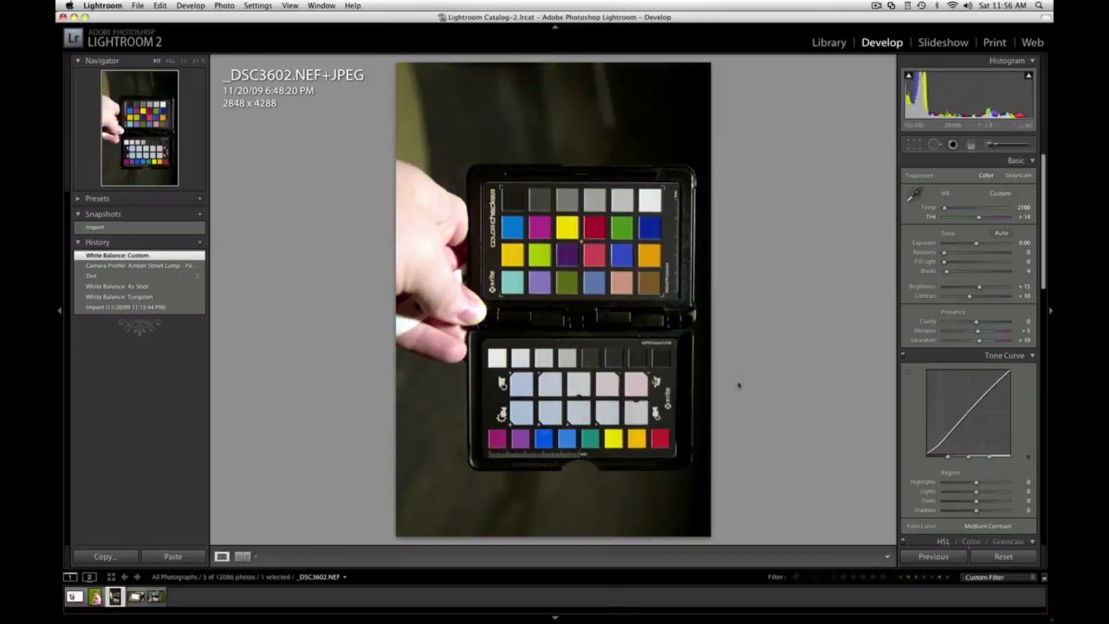
Step: Compare the photo's Import state with its White Balance: Custom state and check the Camera Calibration profile
left_click(140, 309)
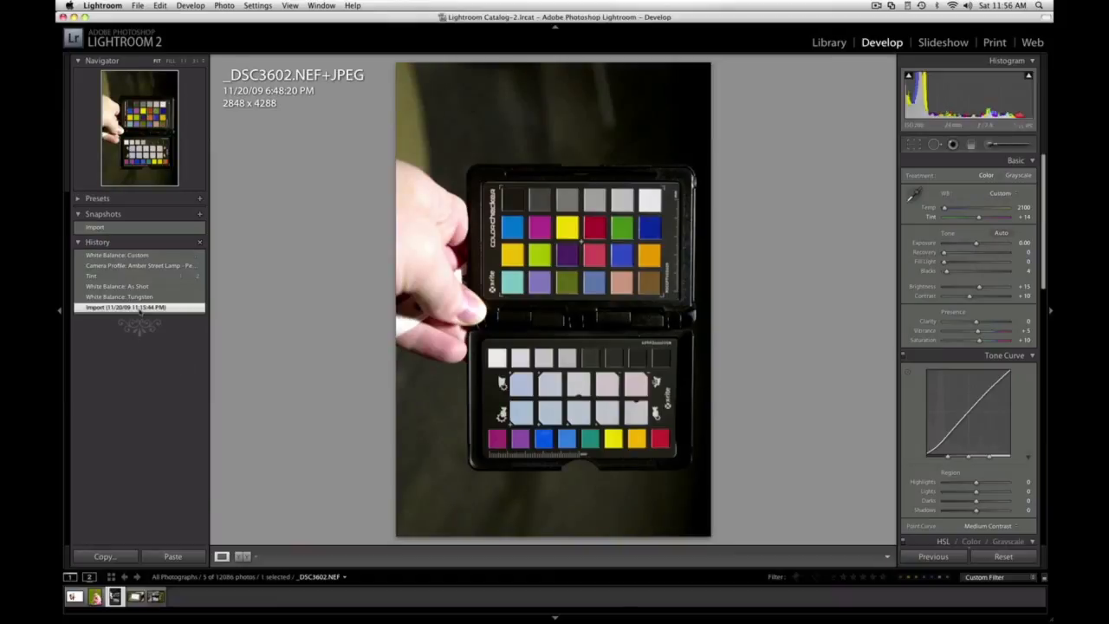
left_click(130, 256)
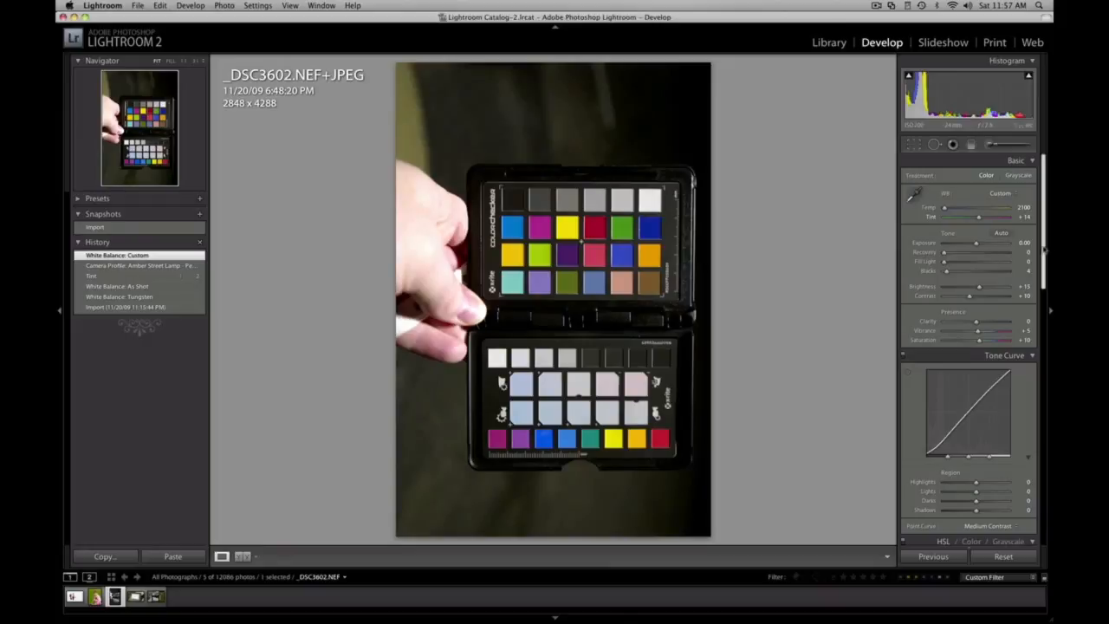
left_click_drag(1044, 249, 1044, 498)
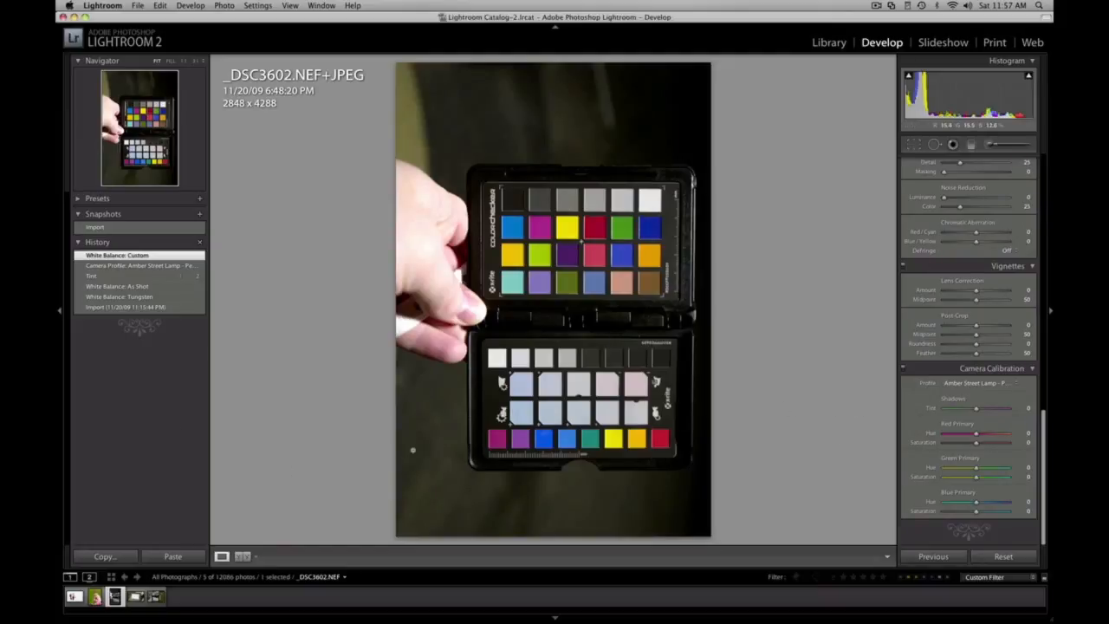
Step: Compare the Basic white balance and tone settings of _DSC3612.NEF with those of _DSC3602.NEF
left_click(157, 597)
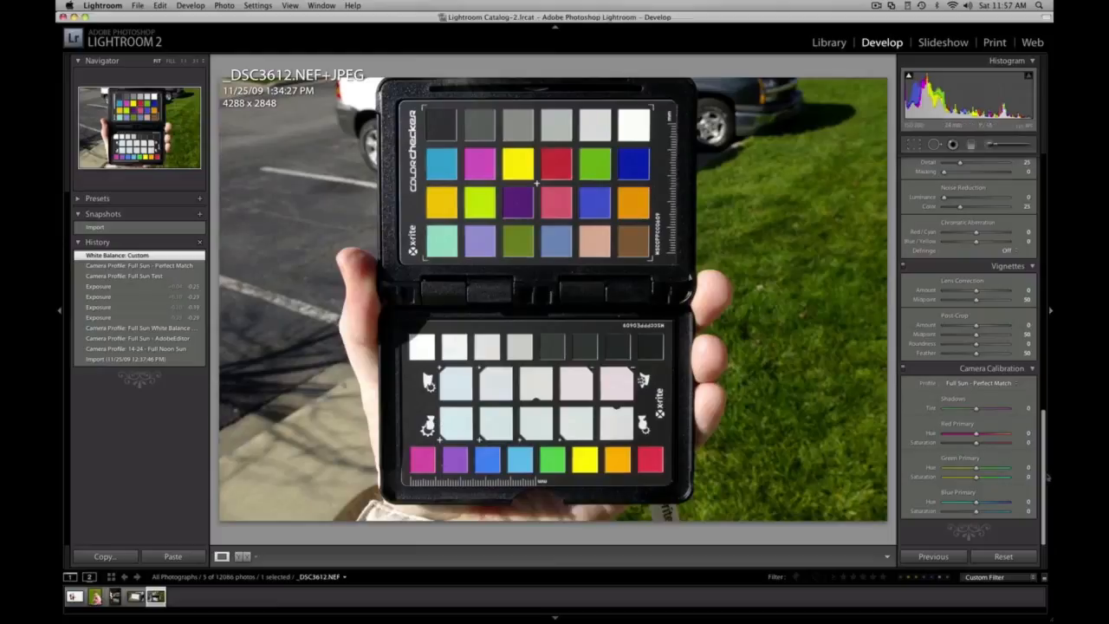
left_click_drag(1042, 466, 1042, 212)
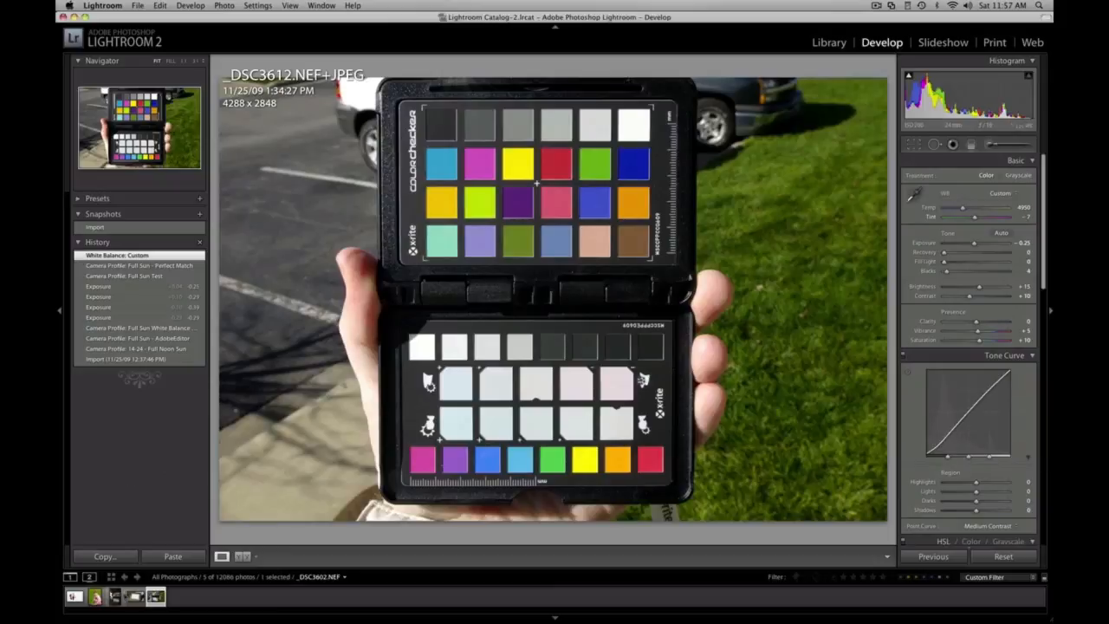
left_click(116, 596)
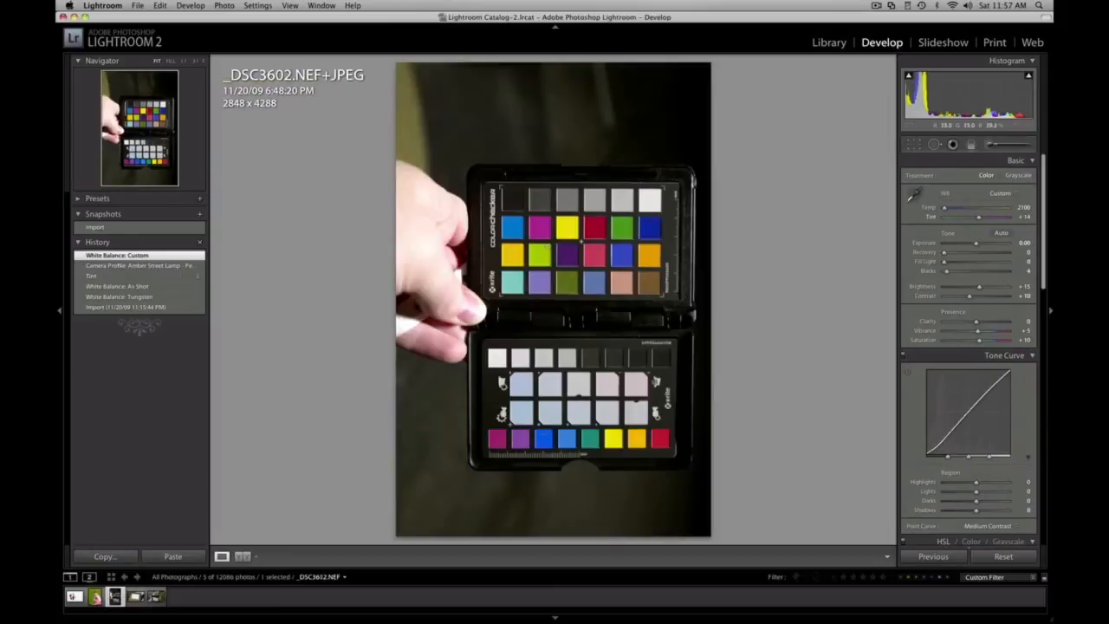
left_click(156, 596)
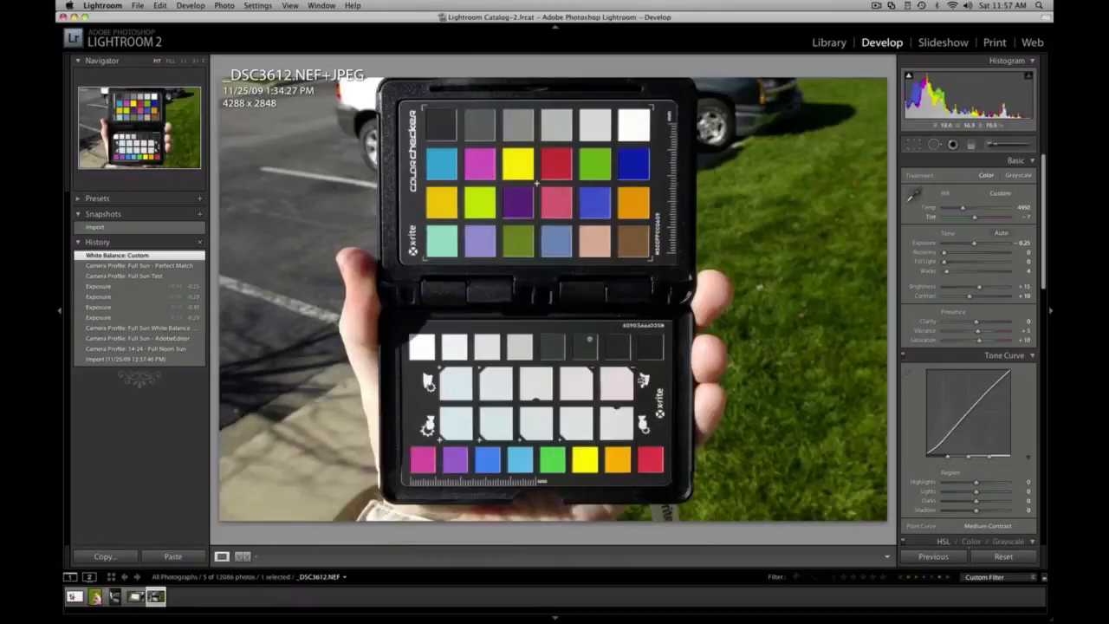
left_click(114, 596)
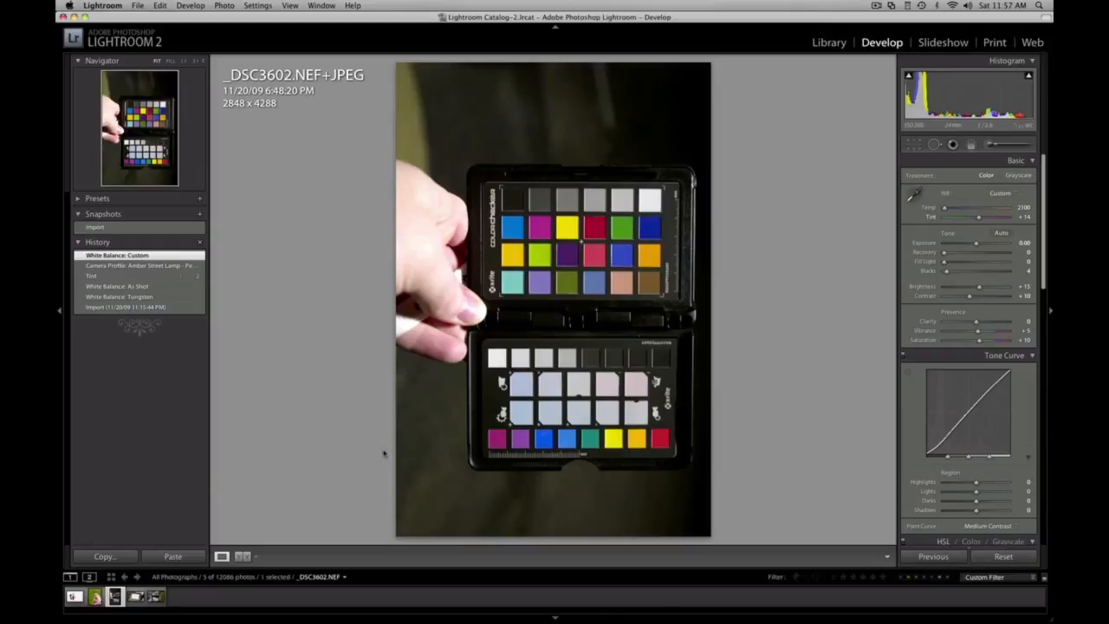
Step: Exit the video's full-screen view and minimize the browser to return to DNG Profile Editor
right_click(35, 605)
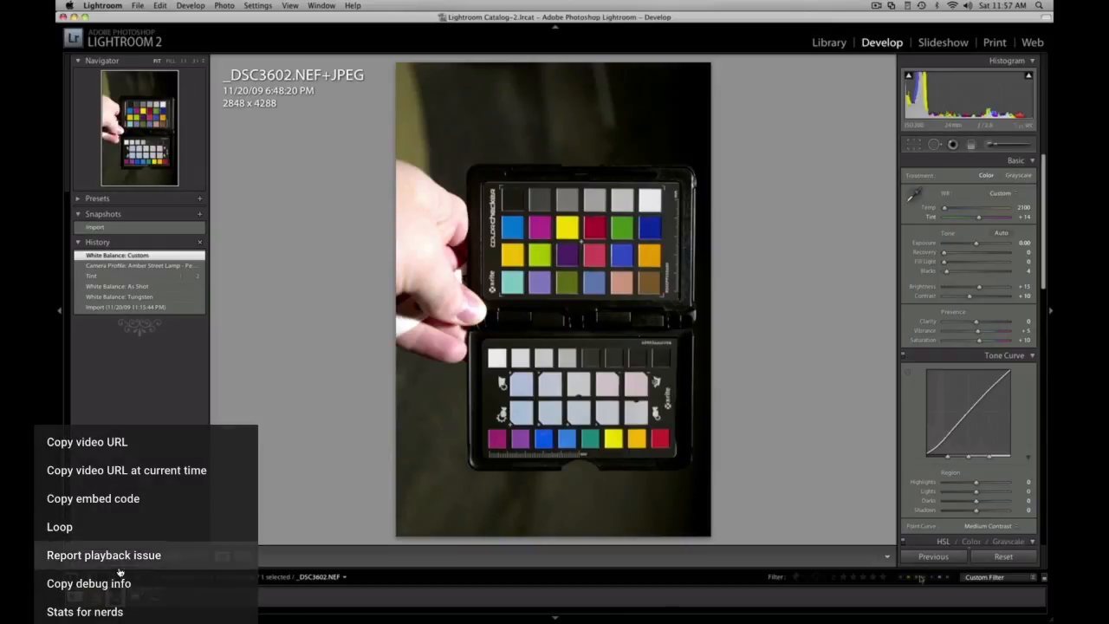
key("Escape")
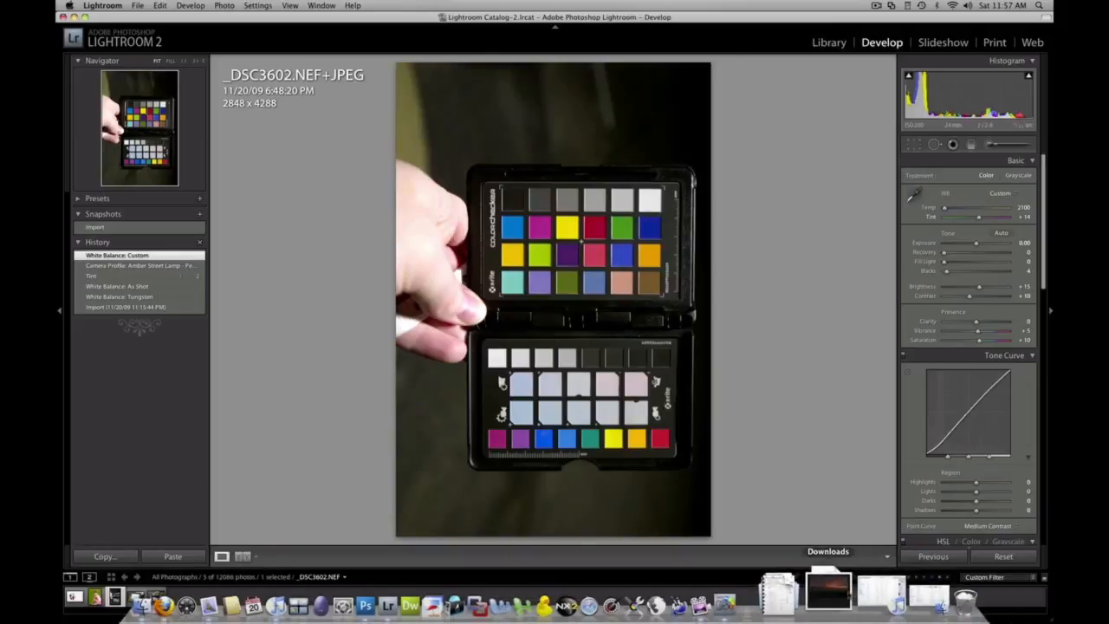
left_click(1066, 602)
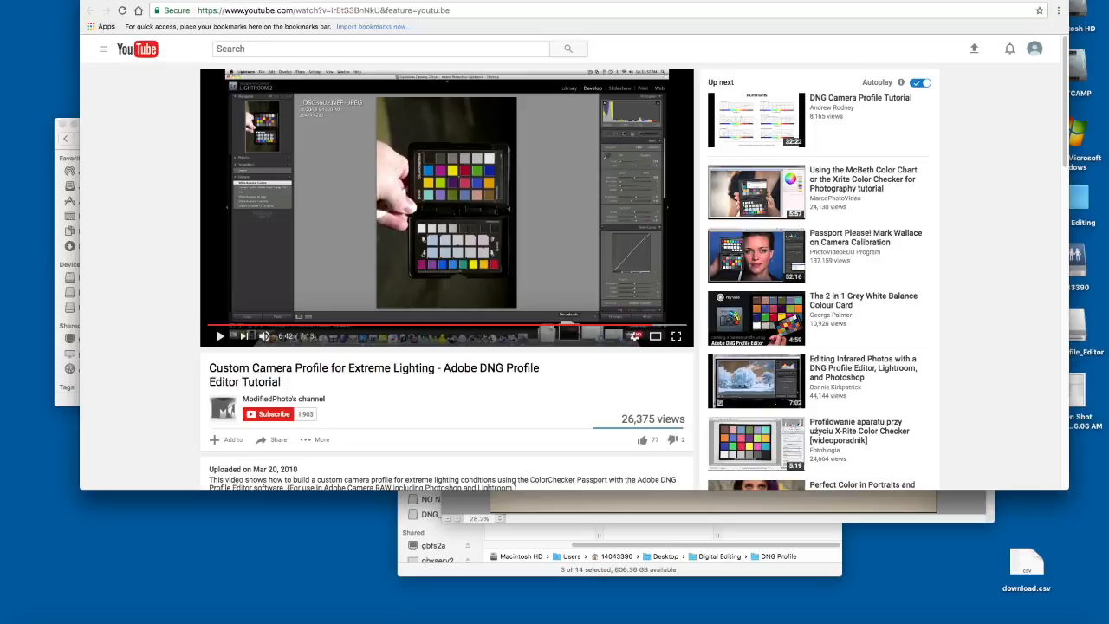
key("super+m")
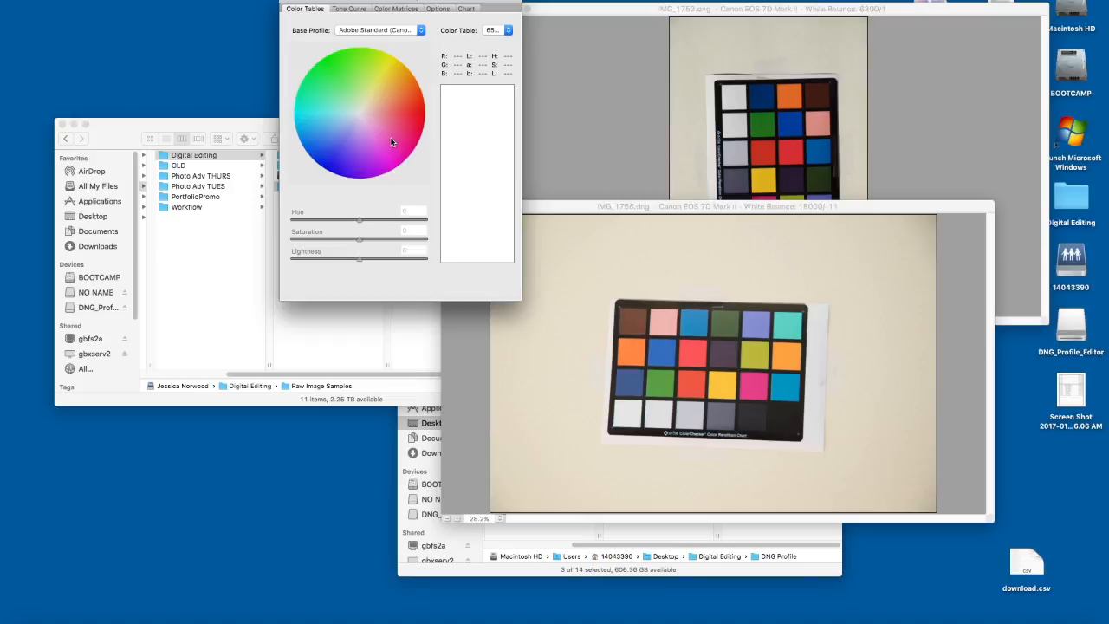
Step: Start exporting the Canon EOS 7D Mark II profile and expand the save dialog to show the full folder browser
left_click(126, 0)
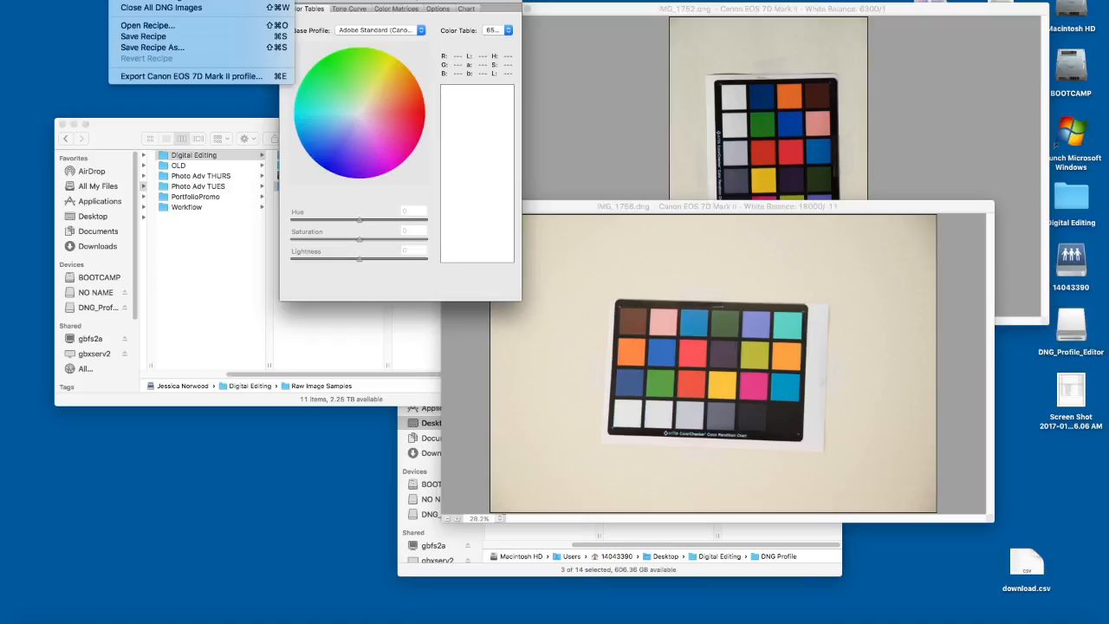
left_click(194, 79)
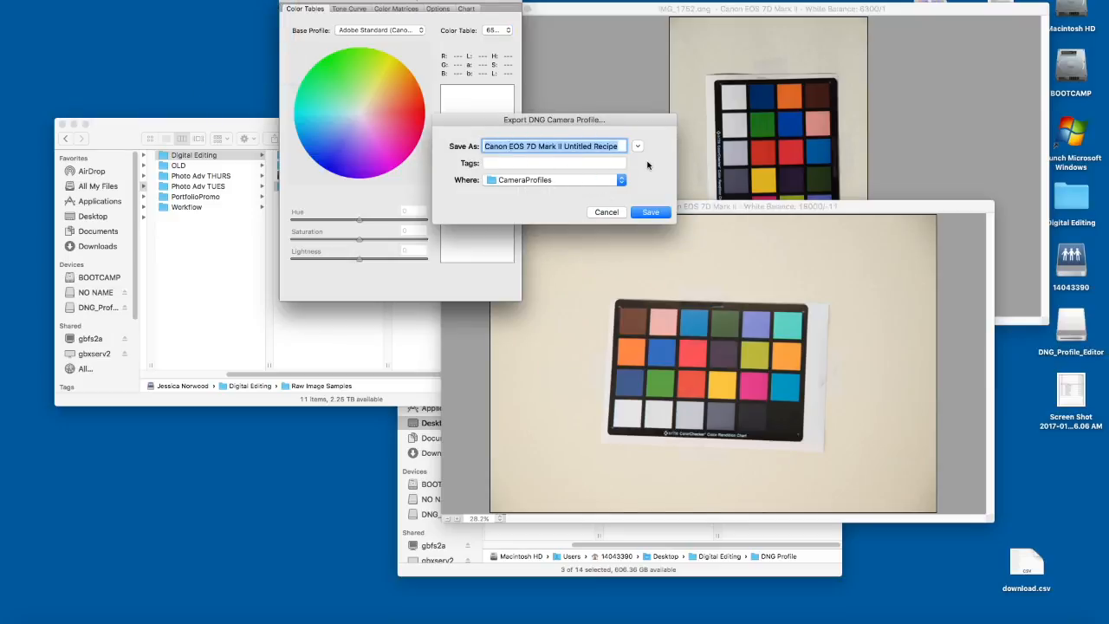
left_click(637, 146)
left_click_drag(548, 121, 571, 90)
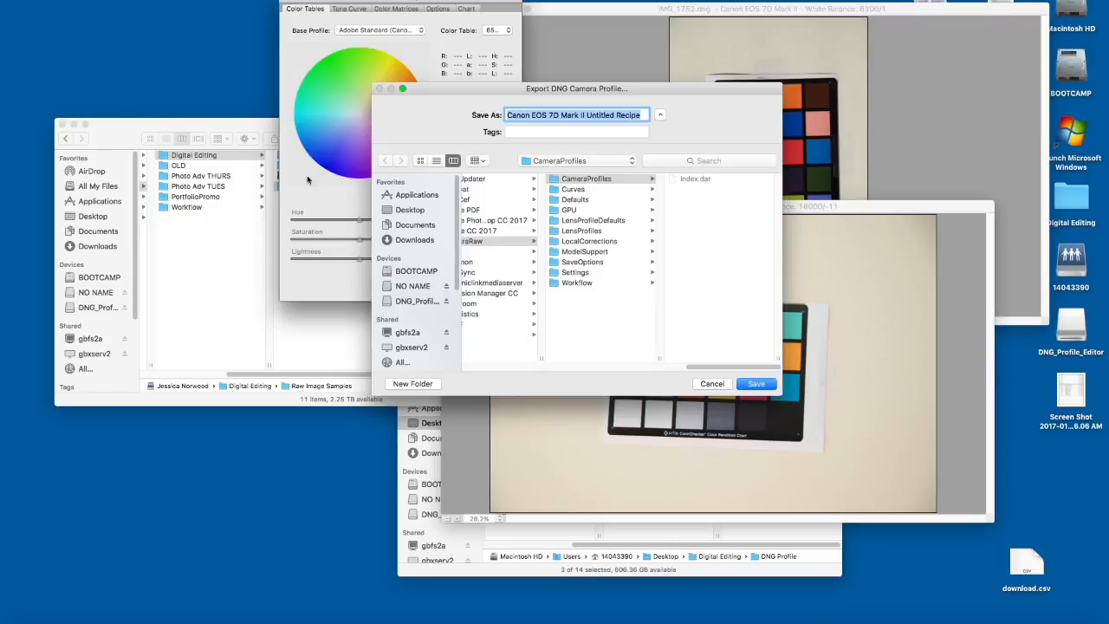
Step: Trace the save path from Users through Library, Application Support, Adobe and CameraRaw to CameraProfiles, and cancel the export
scroll(555, 230, "left", 5)
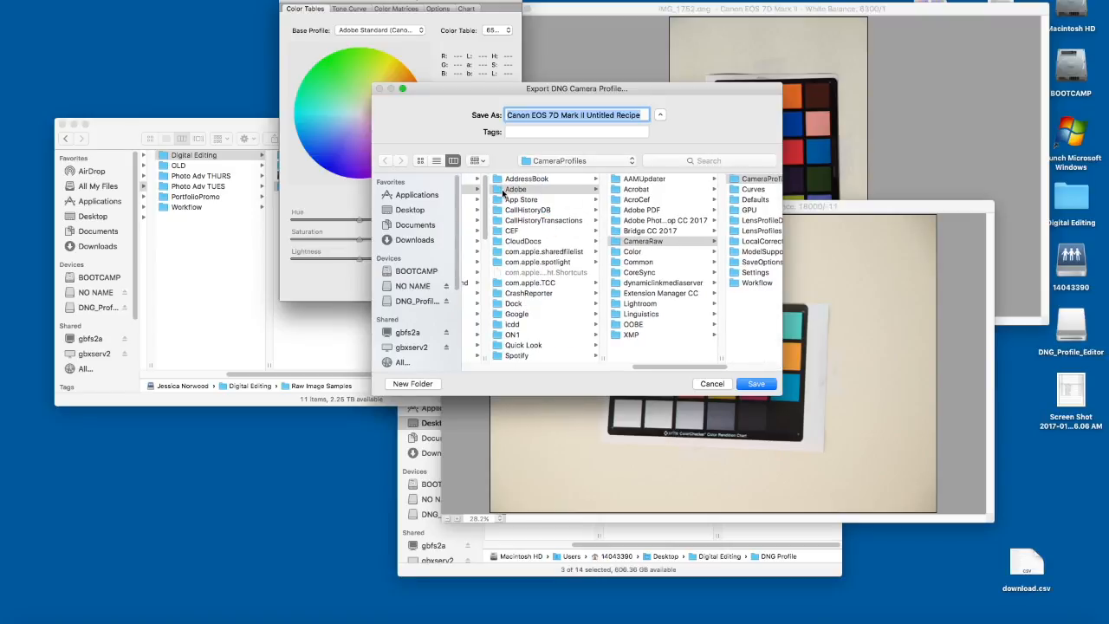
scroll(511, 195, "left", 10)
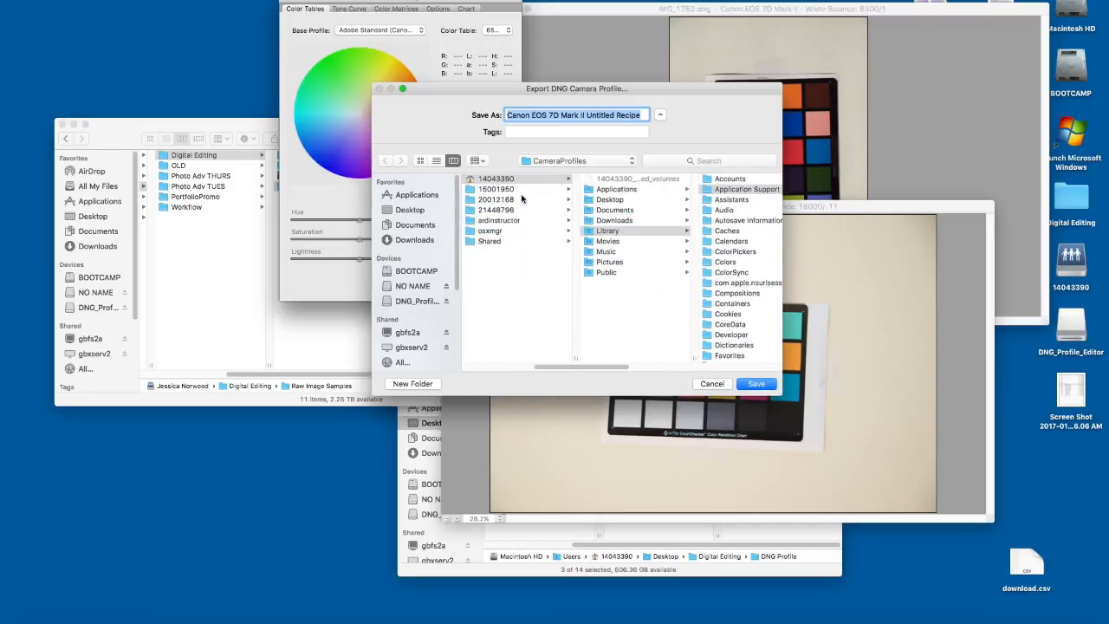
scroll(522, 200, "left", 6)
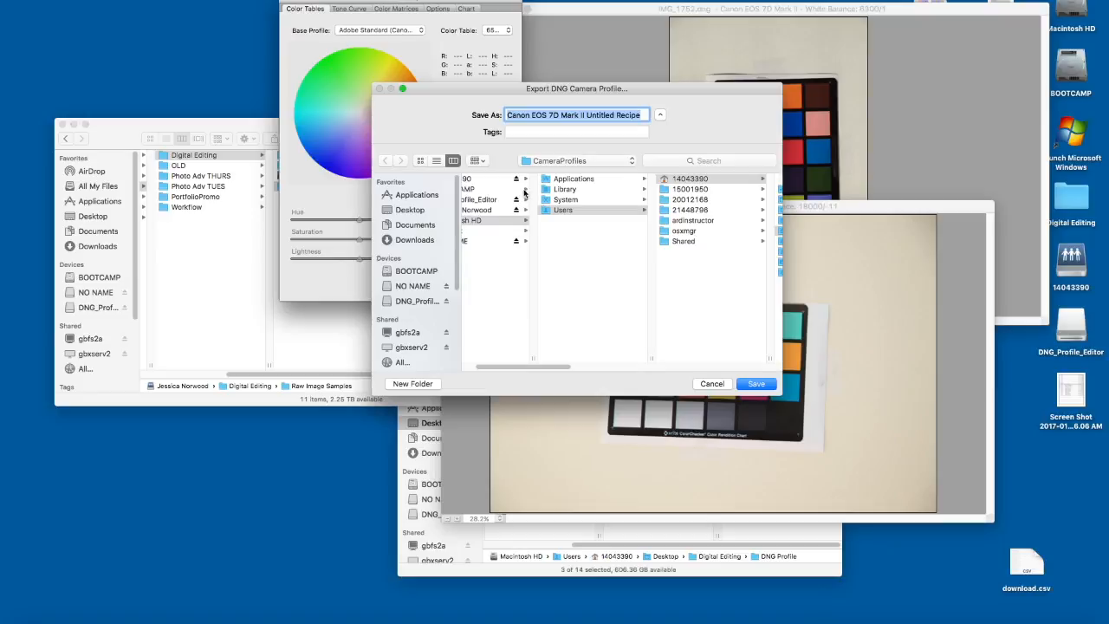
scroll(537, 208, "right", 8)
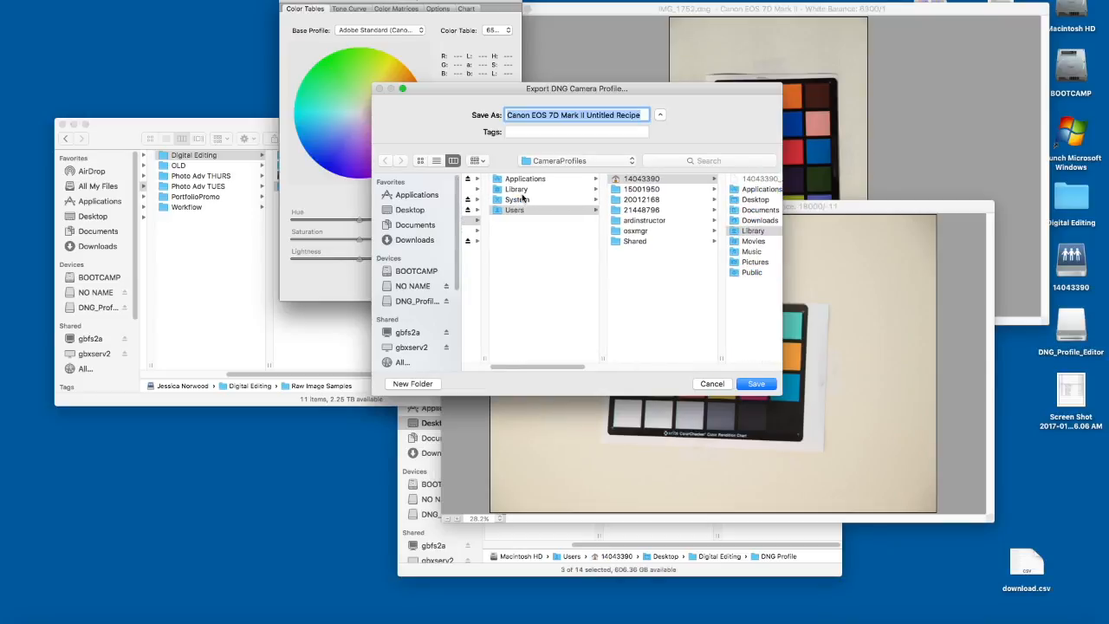
scroll(572, 221, "right", 4)
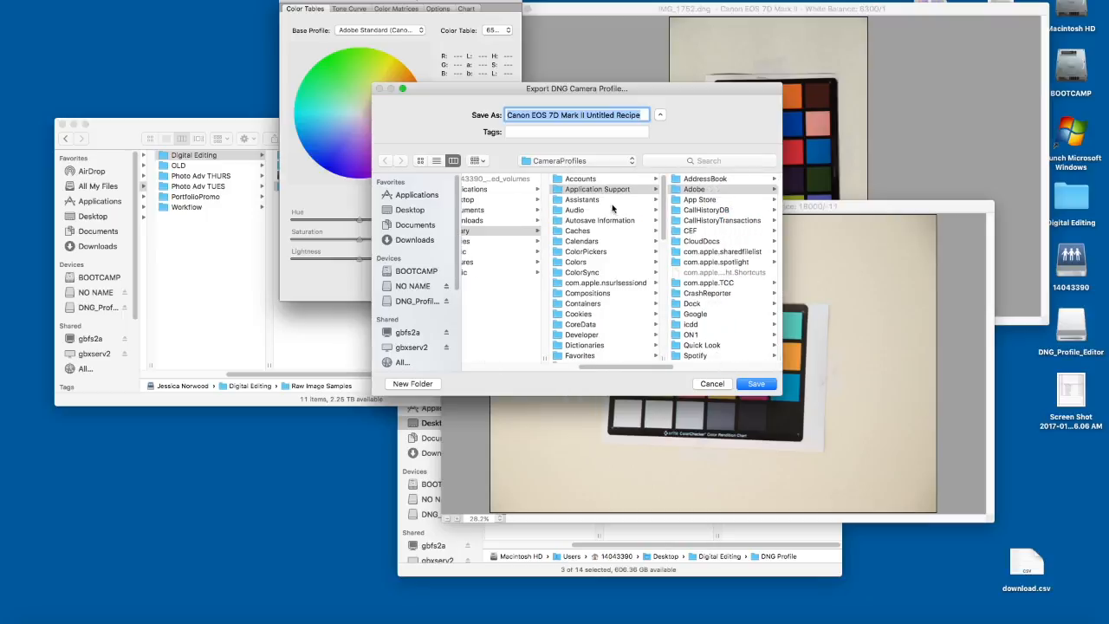
scroll(607, 193, "right", 4)
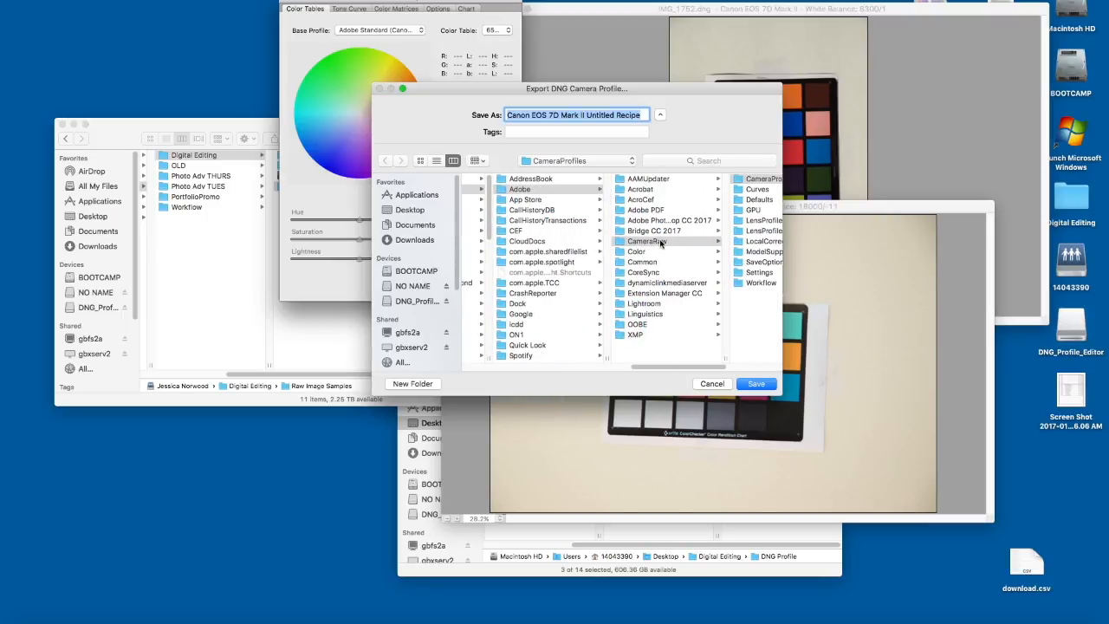
scroll(660, 244, "right", 2)
scroll(662, 245, "right", 4)
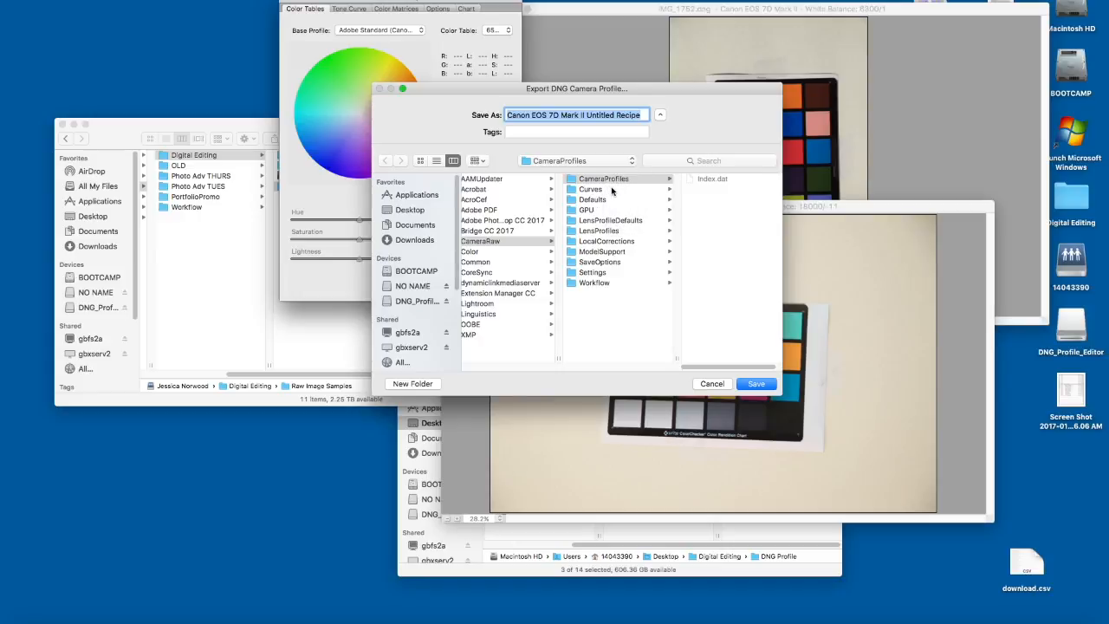
left_click(713, 383)
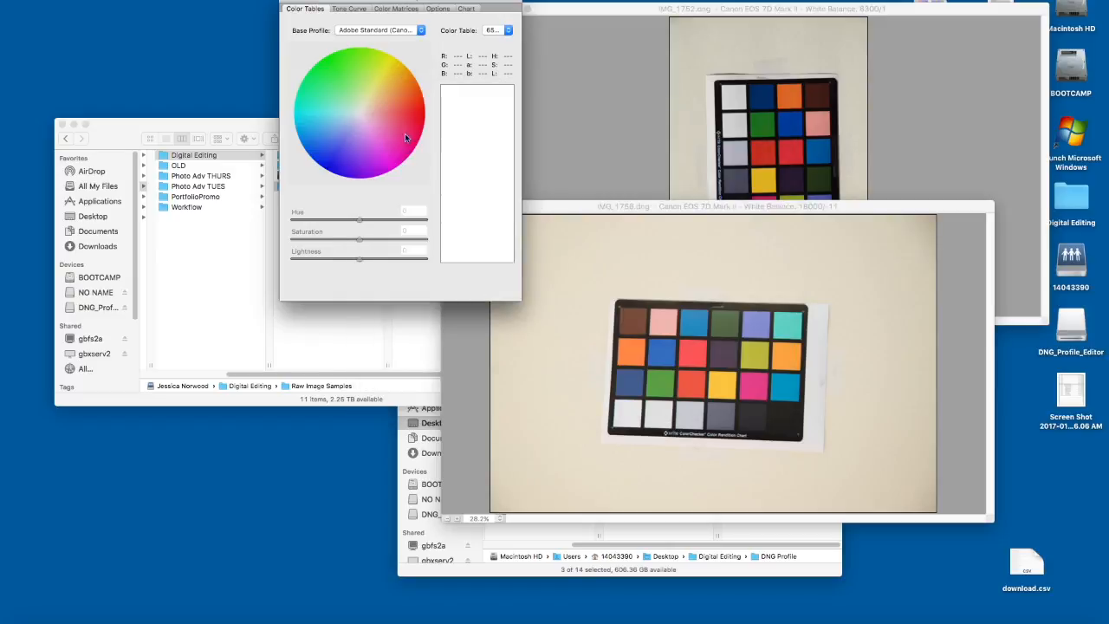
Step: Quit DNG Profile Editor and switch to Adobe Bridge
left_click(65, 2)
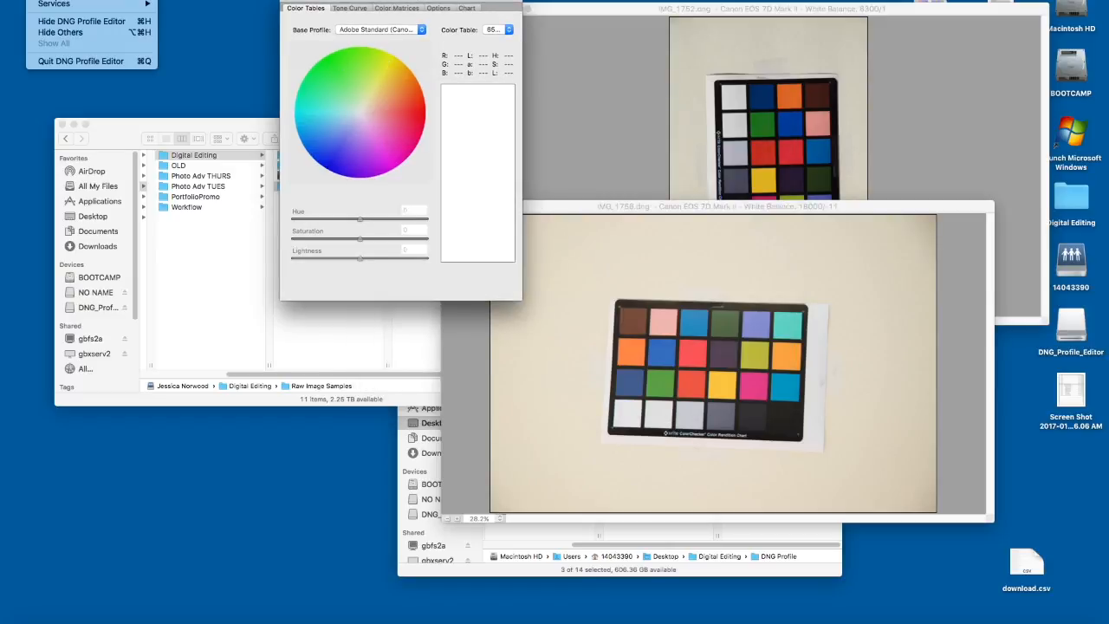
left_click(126, 63)
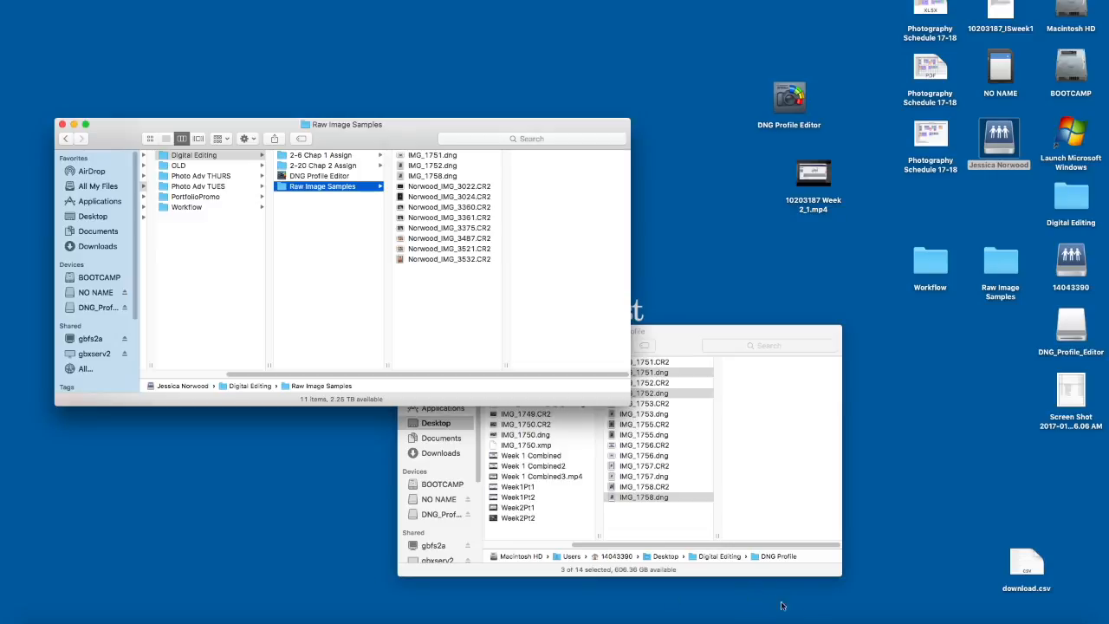
left_click(810, 613)
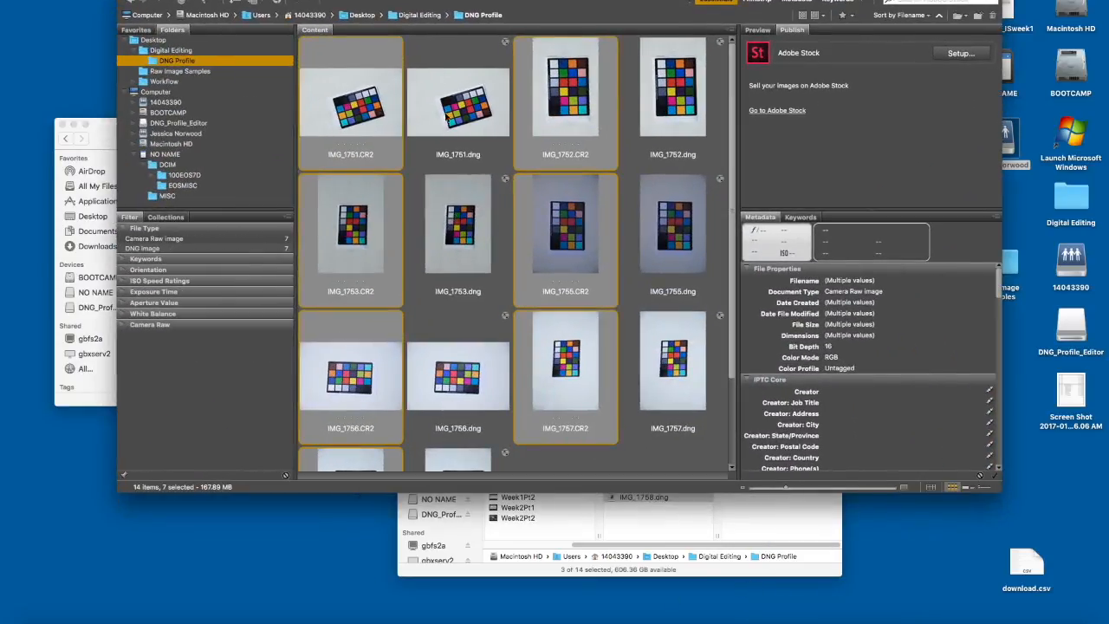
Step: Open IMG_1751.CR2 in Camera Raw, show its Camera Calibration settings and enlarge the window
left_click(355, 128)
left_click(462, 128)
left_click(371, 116)
double_click(372, 115)
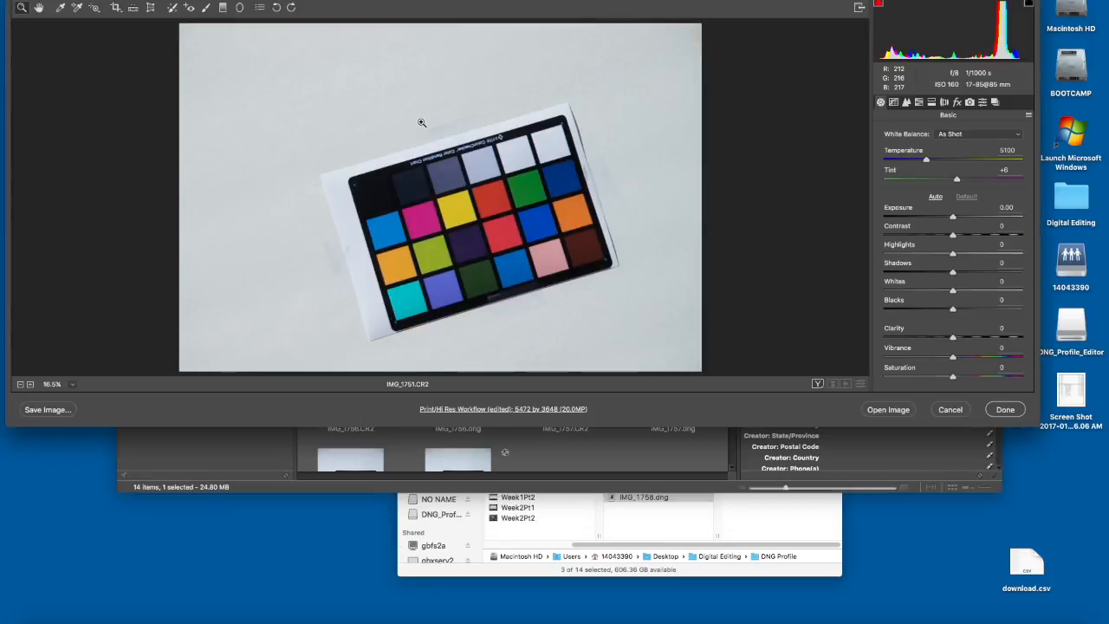
left_click(970, 103)
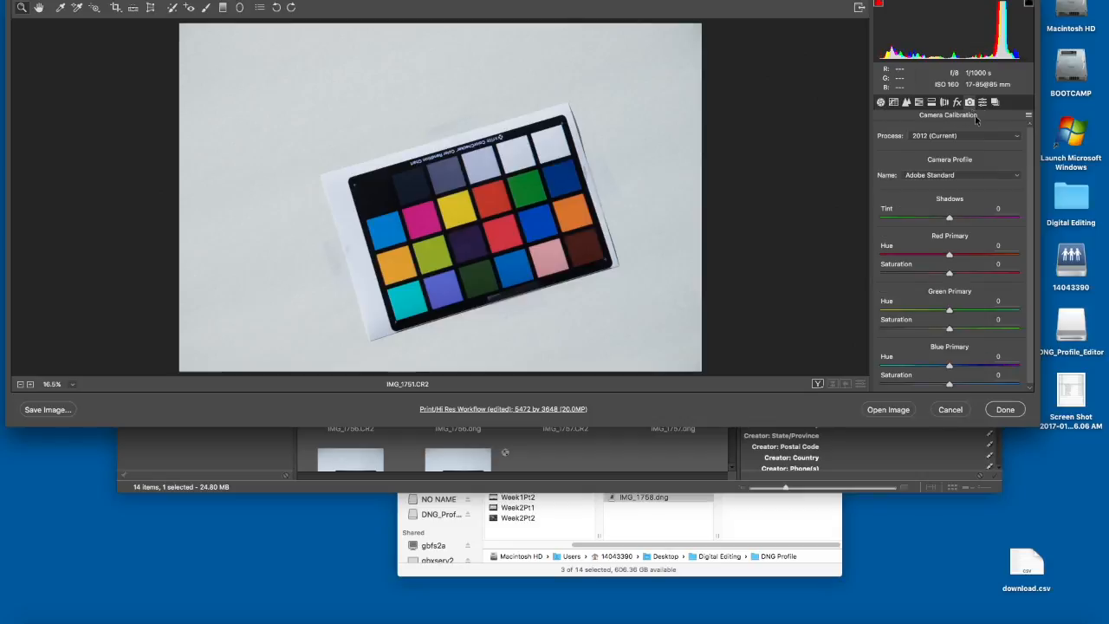
left_click_drag(1037, 422, 1064, 514)
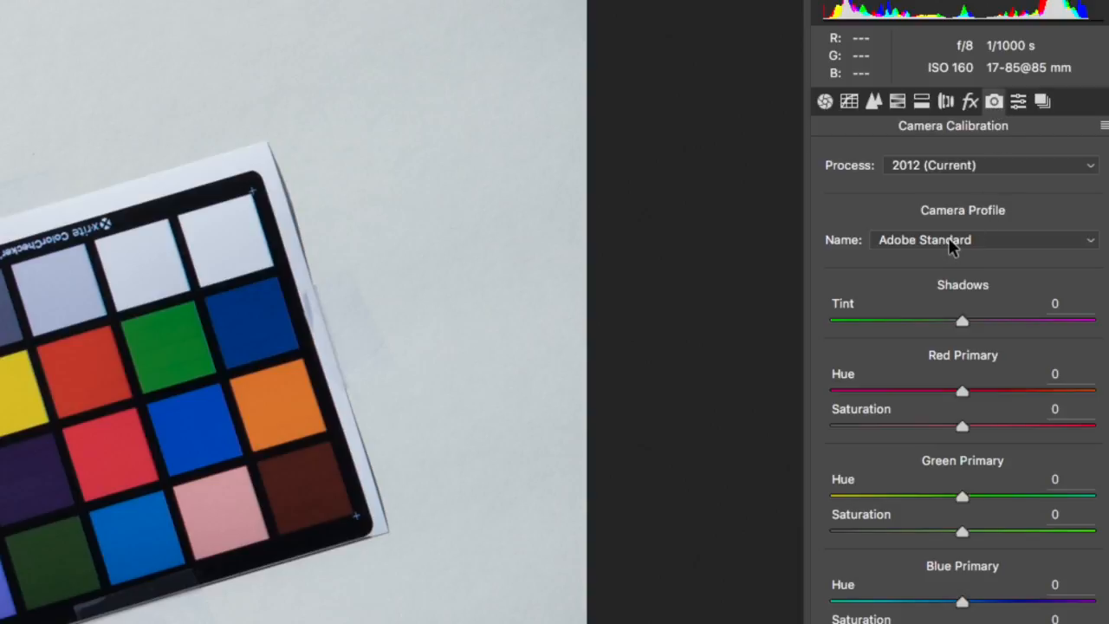
Step: Check the available process versions and try the Camera Landscape profile on the chart photo
left_click(911, 171)
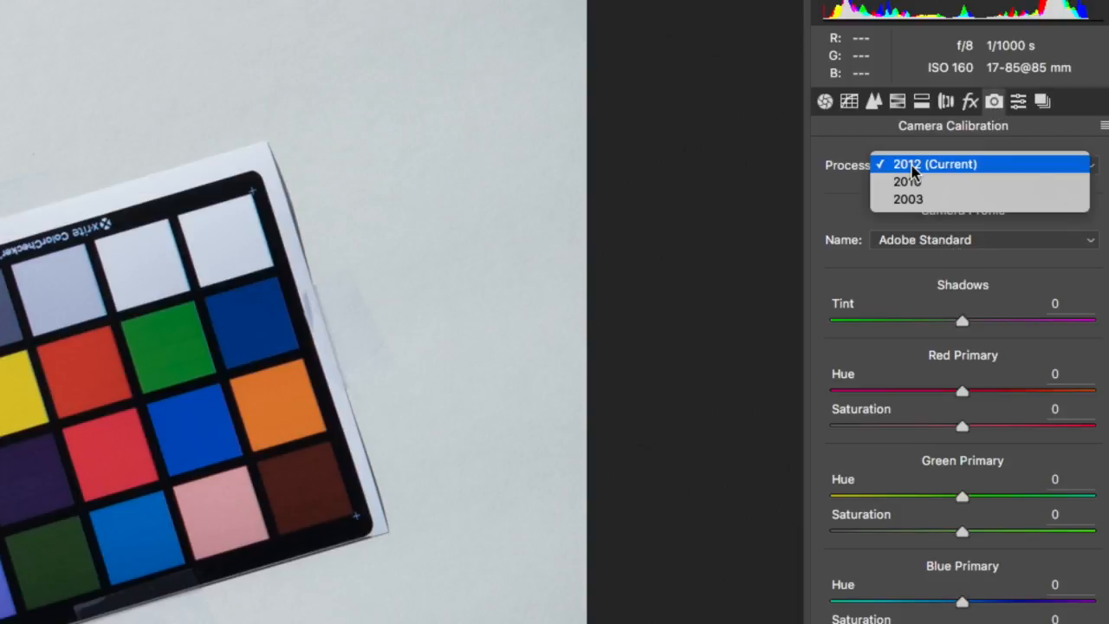
left_click(838, 172)
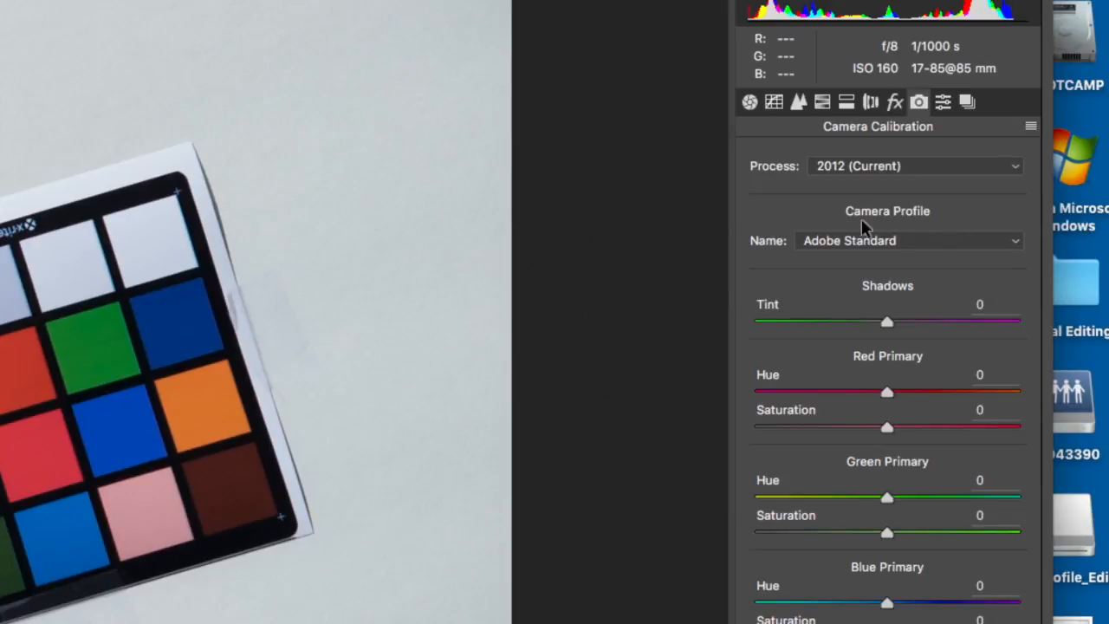
left_click(855, 236)
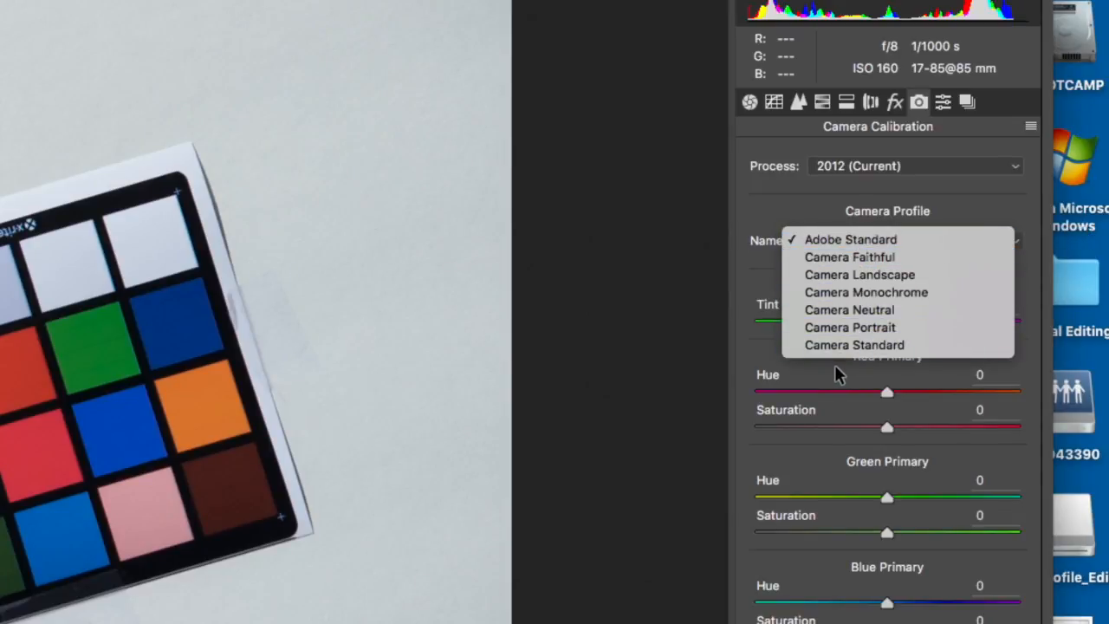
left_click(848, 274)
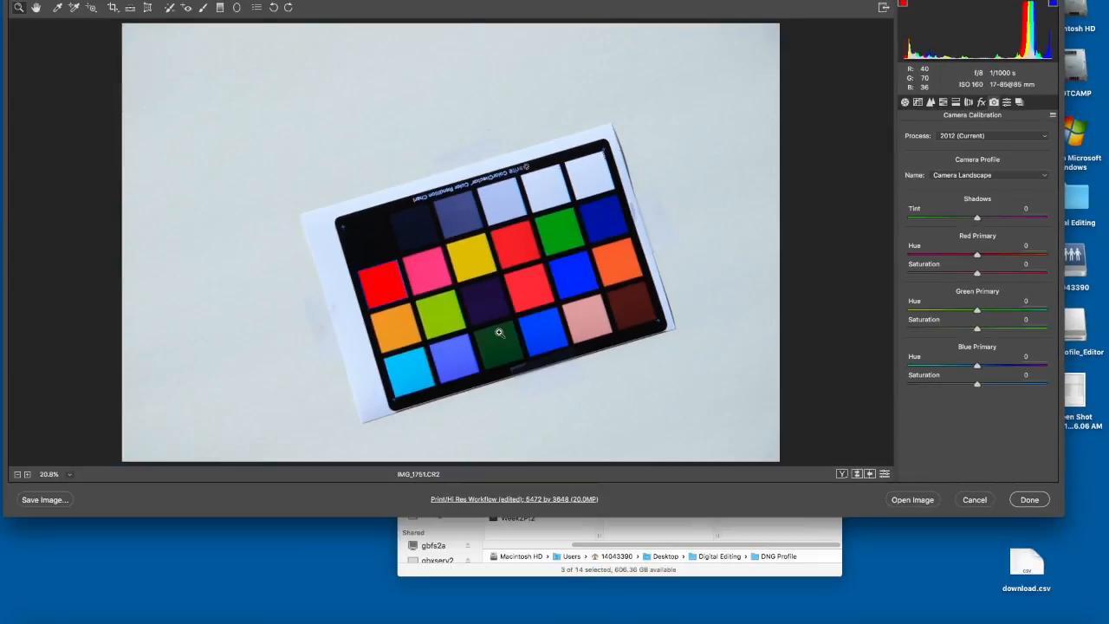
Step: Set the chart photo's camera profile to Camera Neutral and review the list of available profiles
left_click(964, 175)
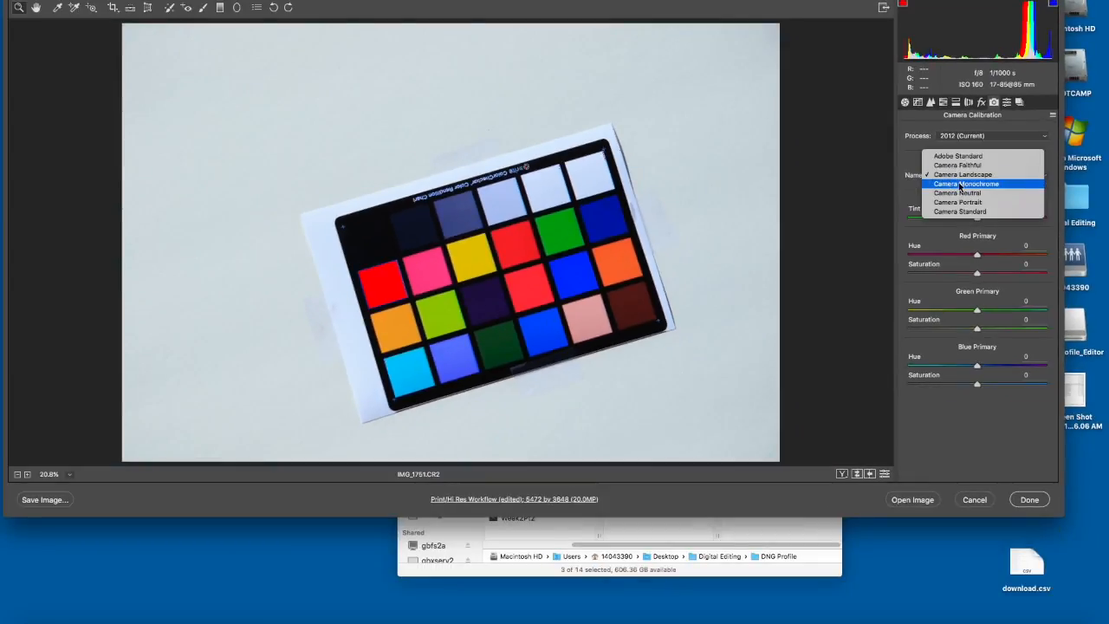
left_click(958, 192)
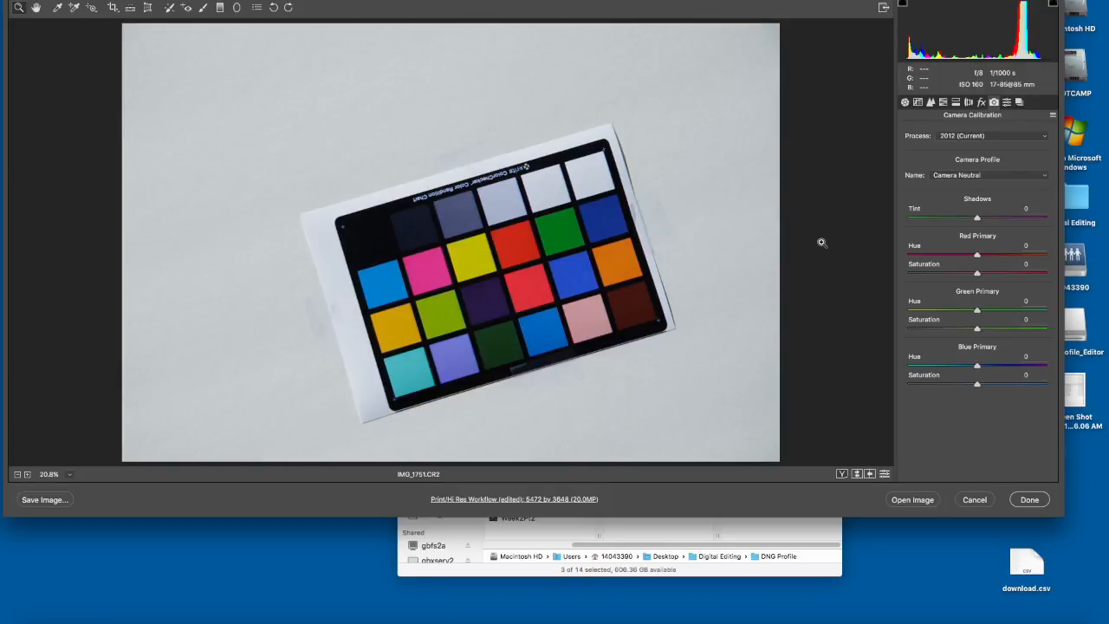
left_click(971, 176)
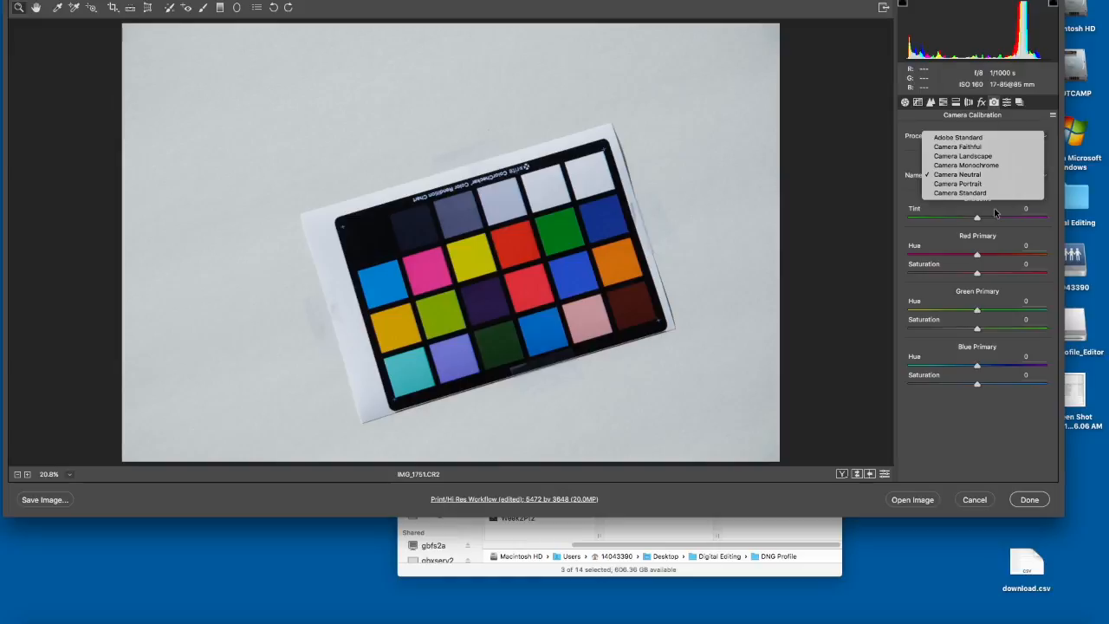
left_click(896, 184)
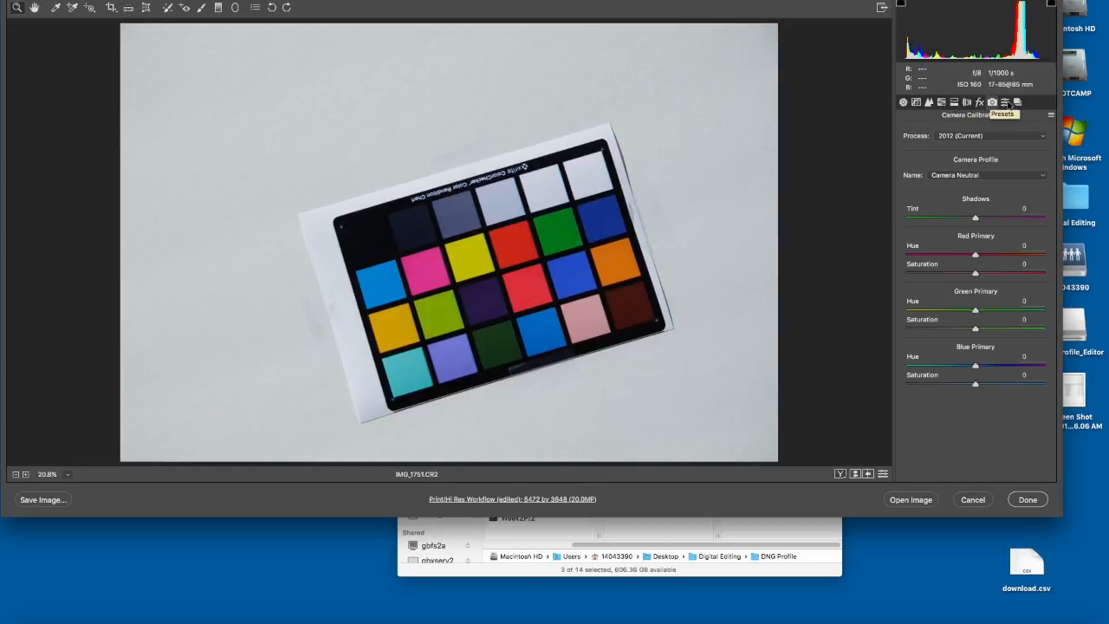
left_click_drag(532, 1, 543, 1)
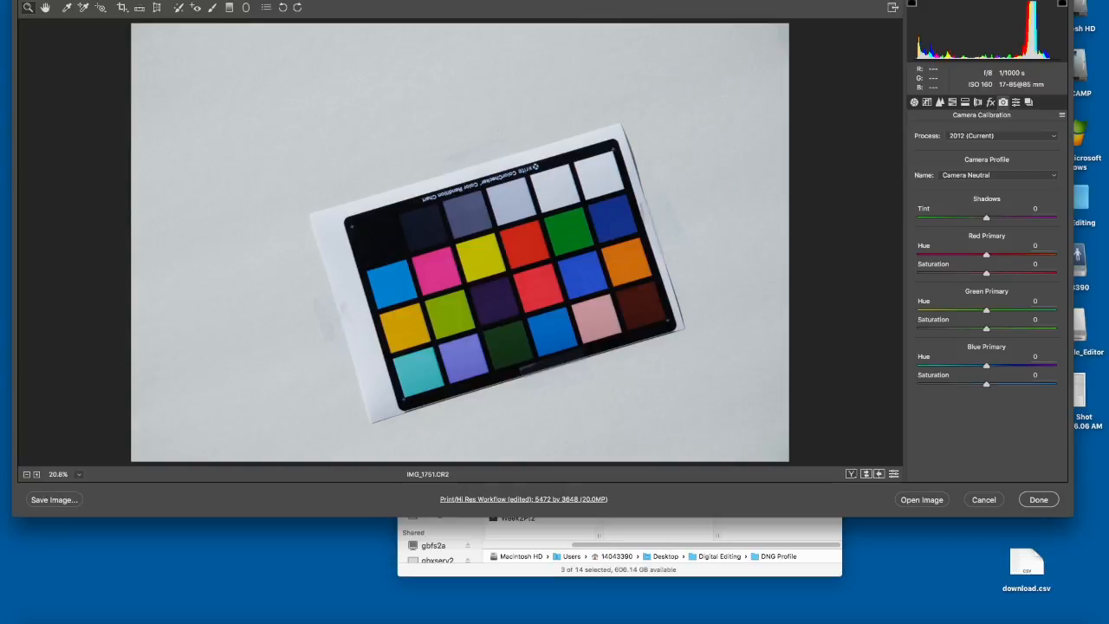
Step: Review the chart photo's HSL / Grayscale, Basic, Tone Curve and Detail settings
left_click(965, 102)
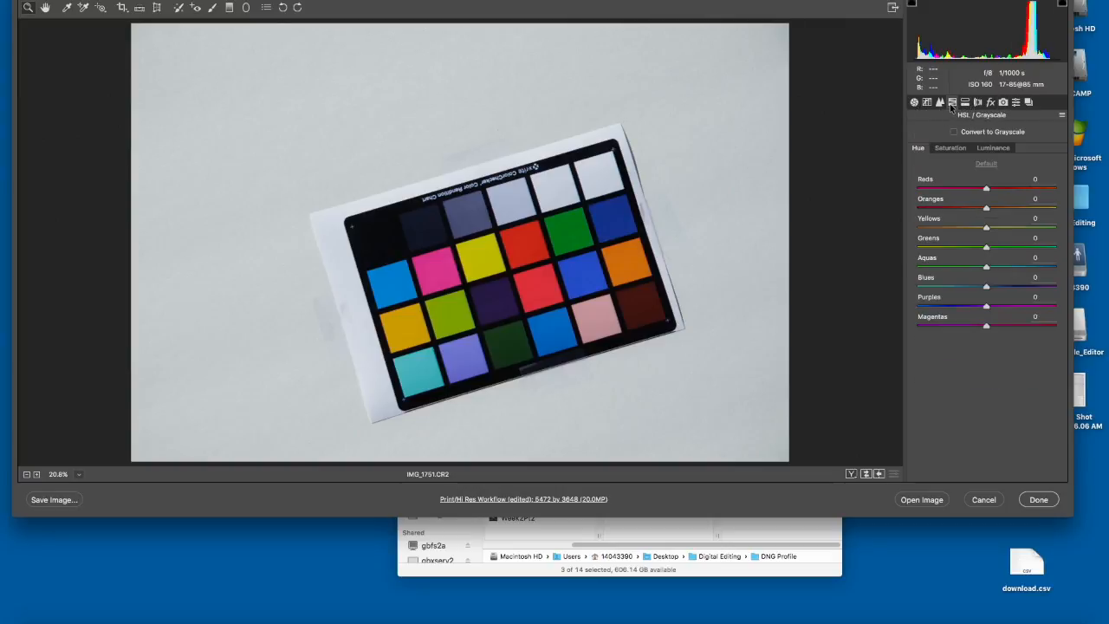
left_click(915, 103)
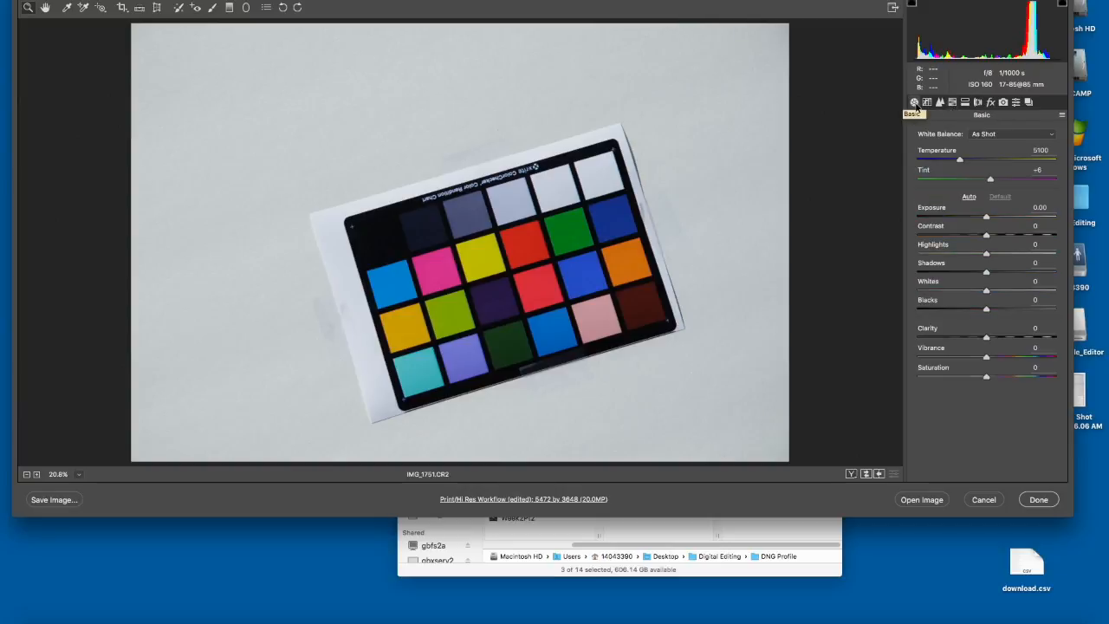
left_click(928, 104)
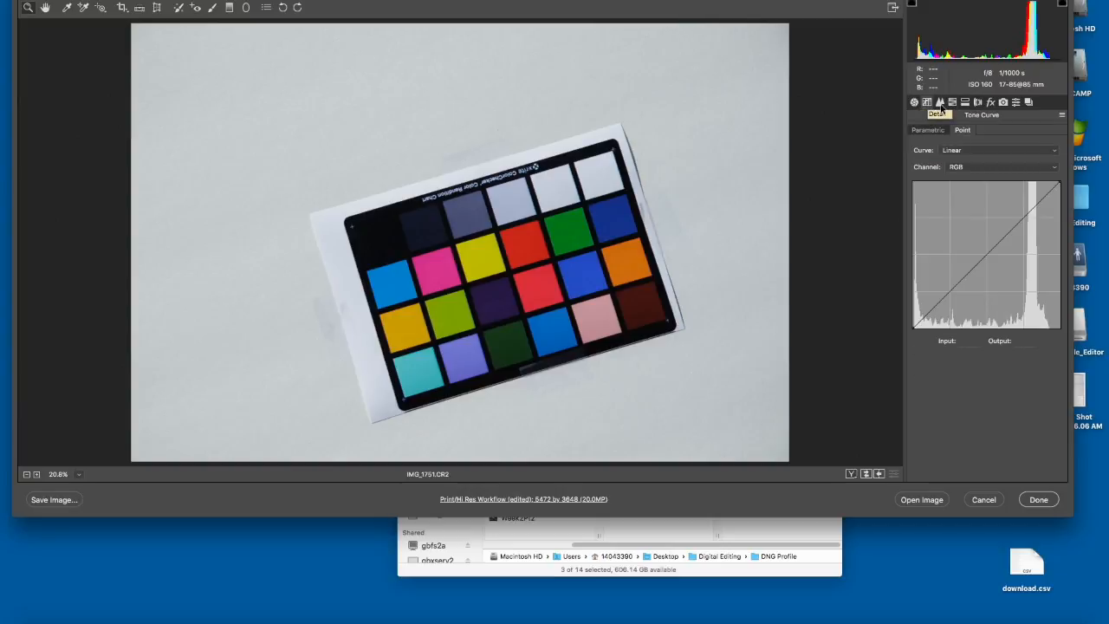
left_click(953, 102)
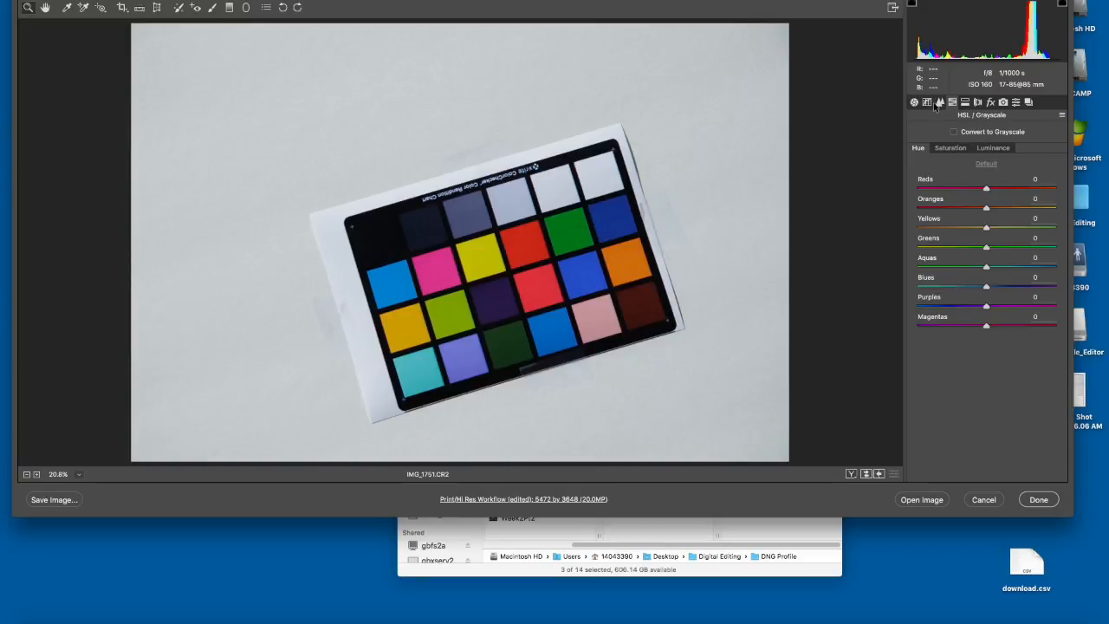
left_click(939, 103)
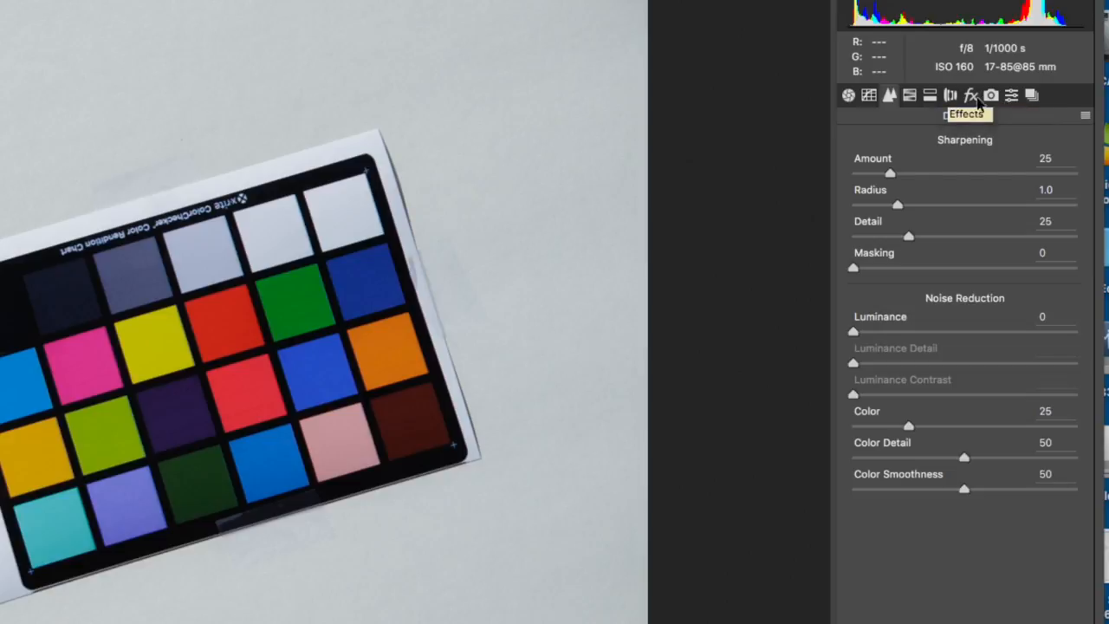
Step: Show the chart photo's Lens Corrections, examine the patch edges up close for color fringing, and cancel out of Camera Raw
left_click(951, 98)
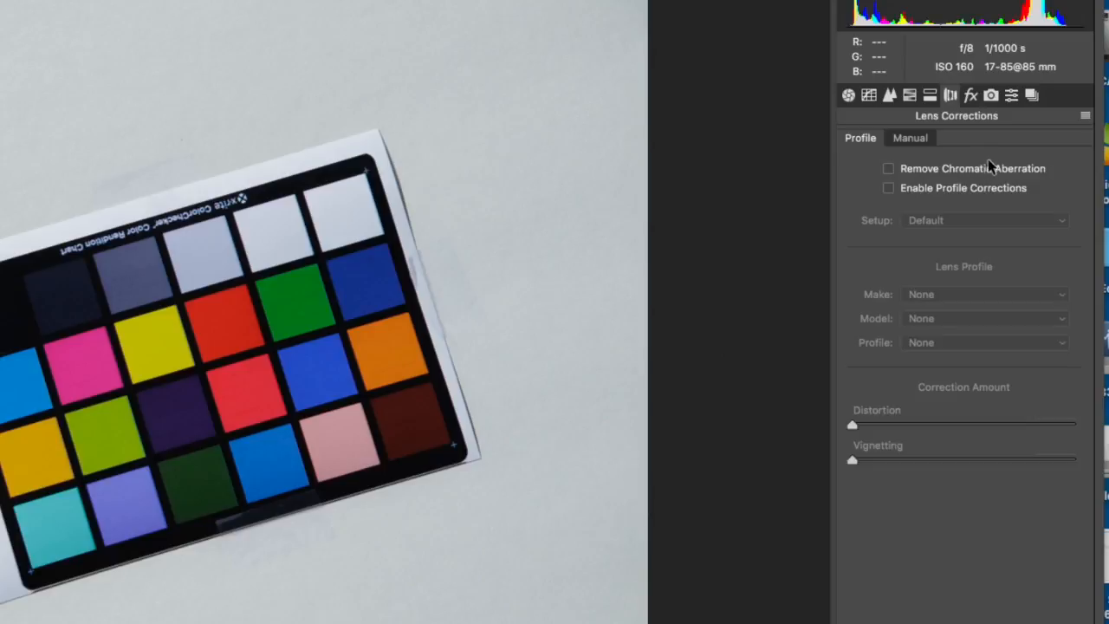
left_click(201, 290)
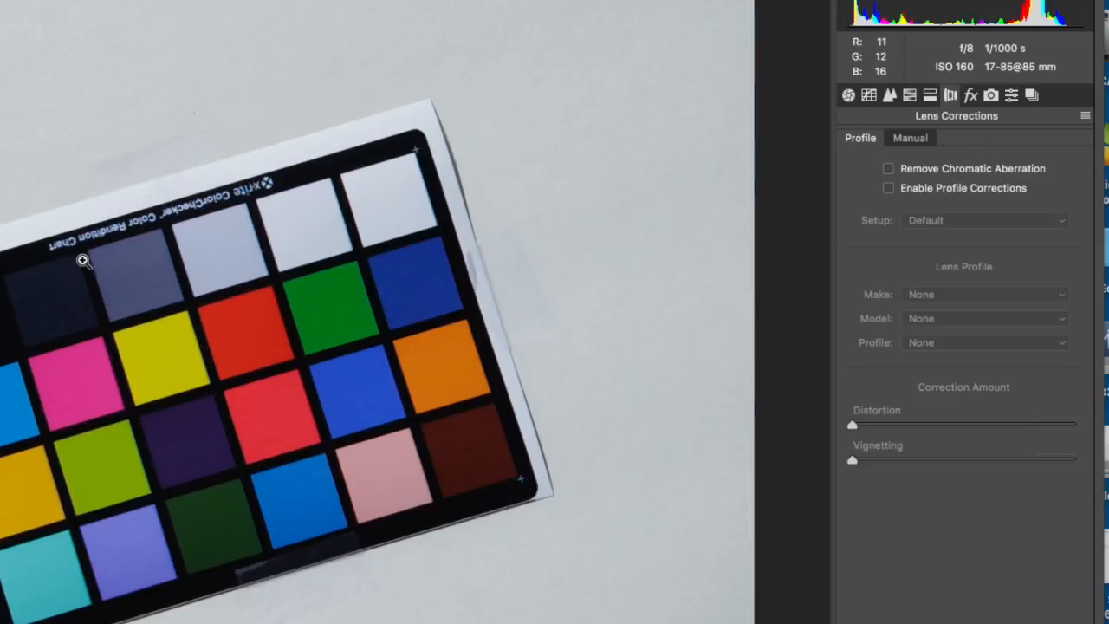
left_click(35, 275)
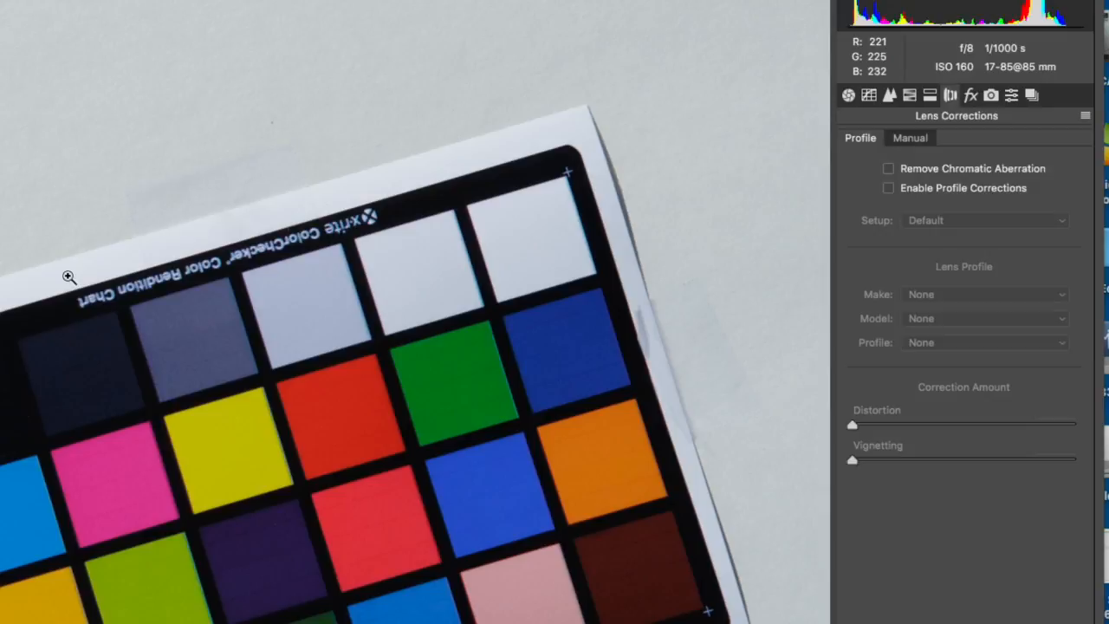
left_click(70, 276)
left_click_drag(161, 413, 483, 124)
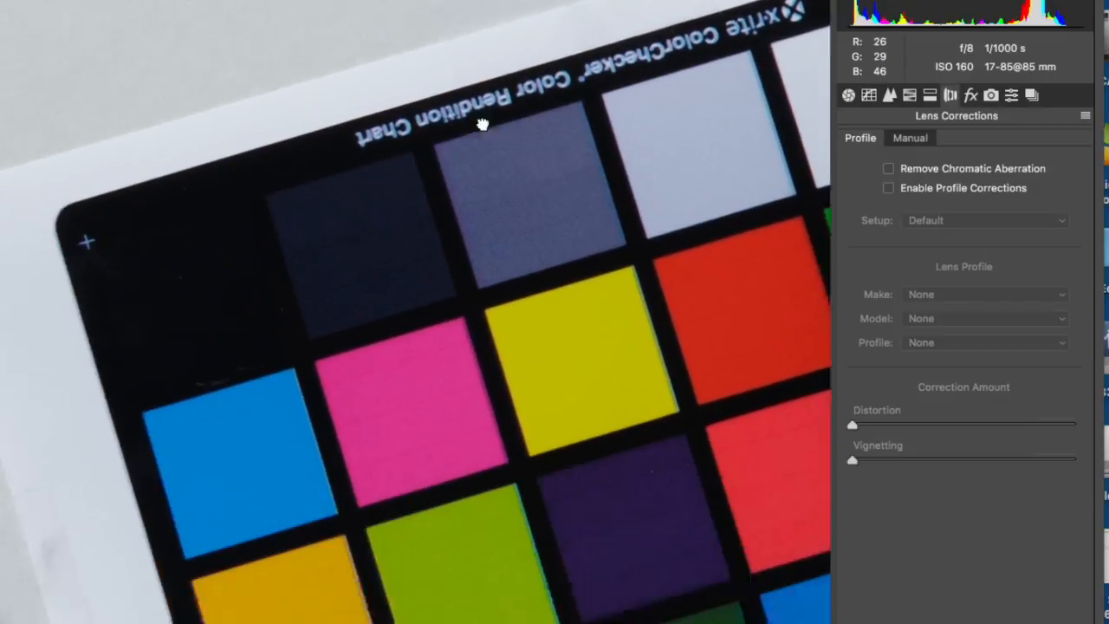
left_click_drag(348, 388, 356, 121)
left_click_drag(309, 277, 325, 436)
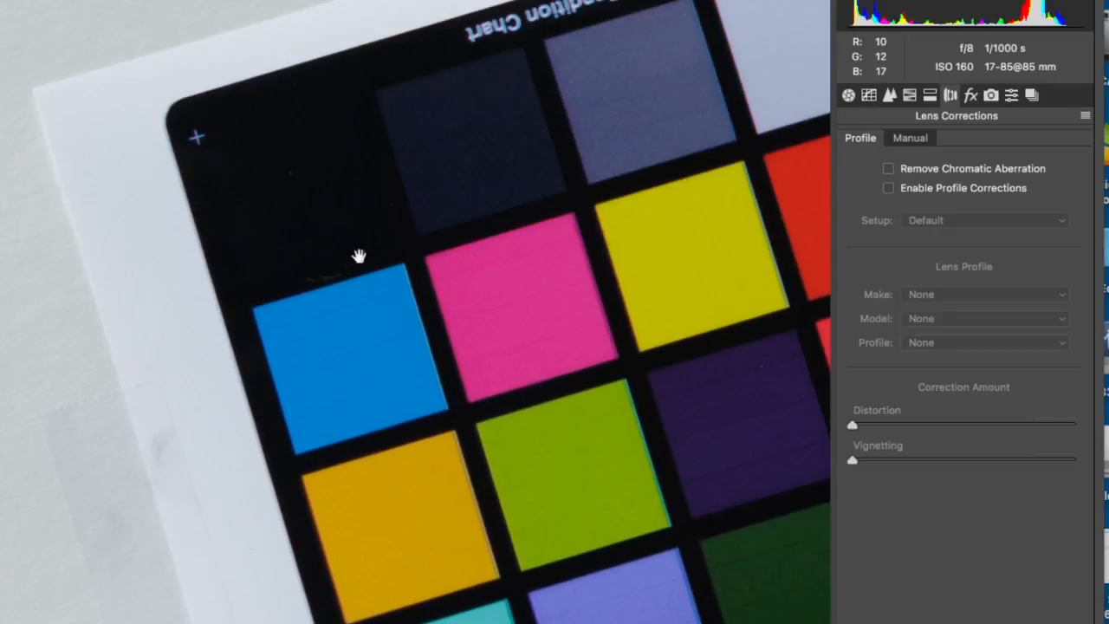
left_click_drag(666, 252, 372, 356)
left_click_drag(612, 251, 456, 272)
left_click_drag(581, 230, 477, 265)
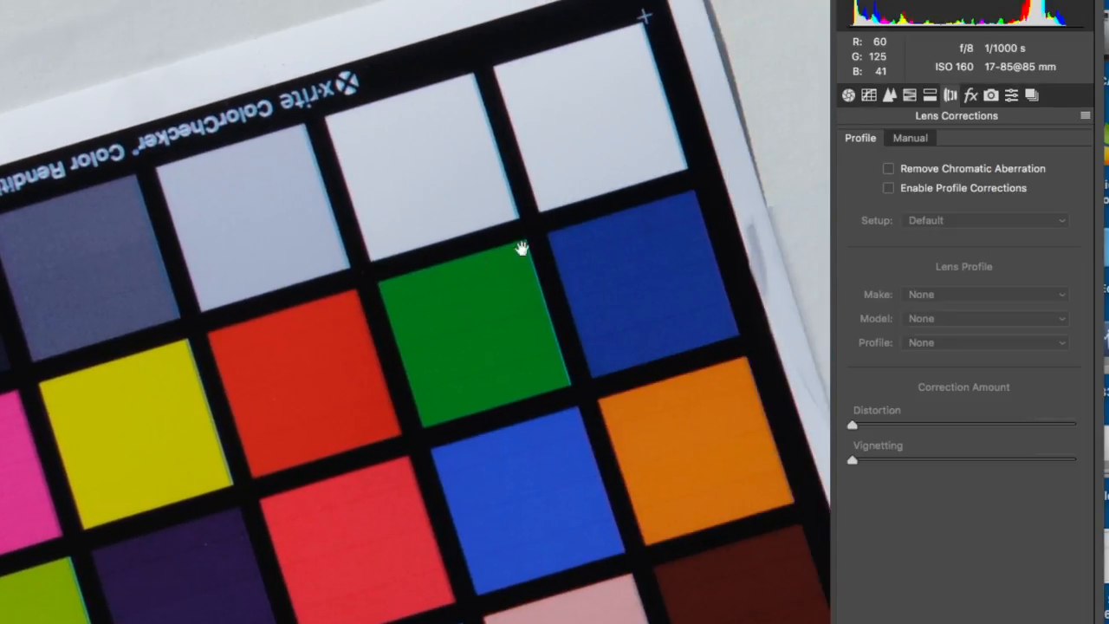
key("super+0")
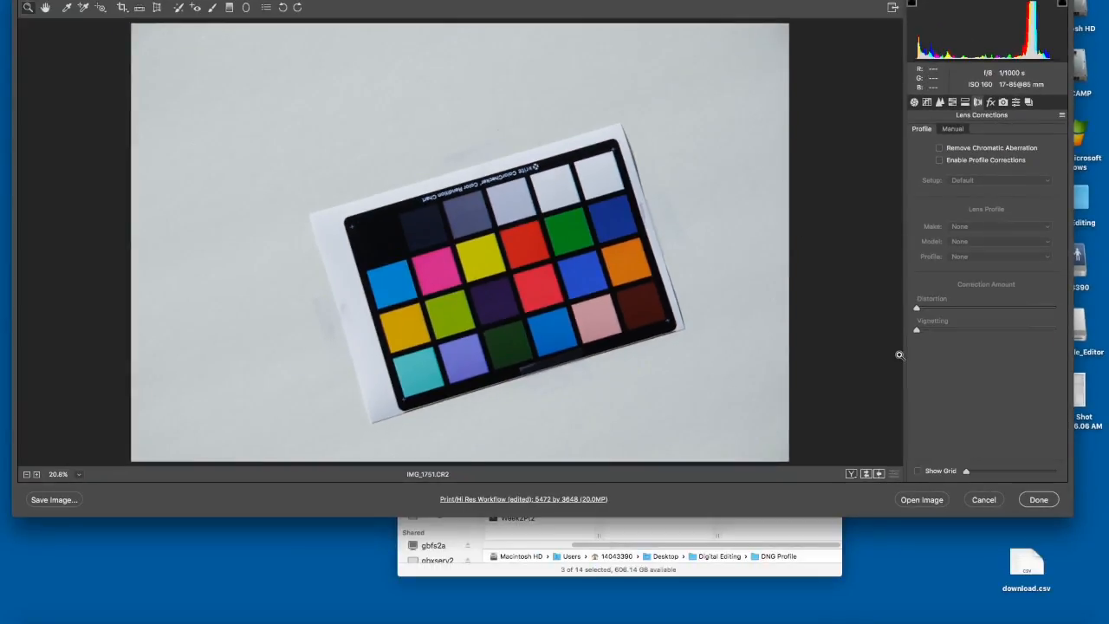
left_click(988, 500)
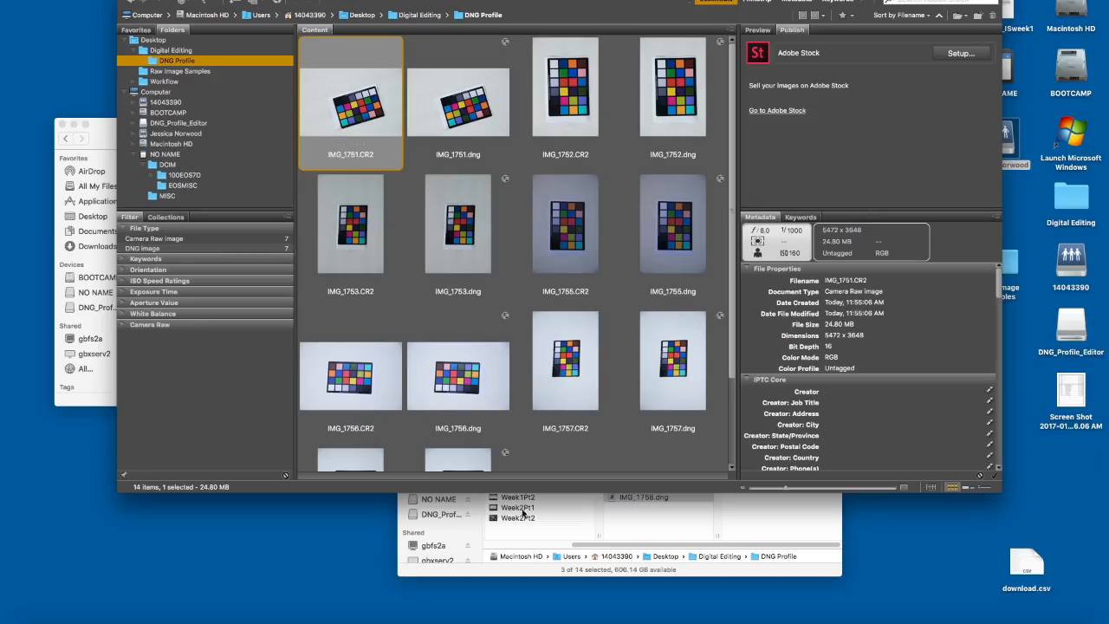
Step: Switch to Finder, browse the gbxserv2 server to the Digital Editing folder, and open its Raw Image Samples folder in Adobe Bridge
left_click(635, 545)
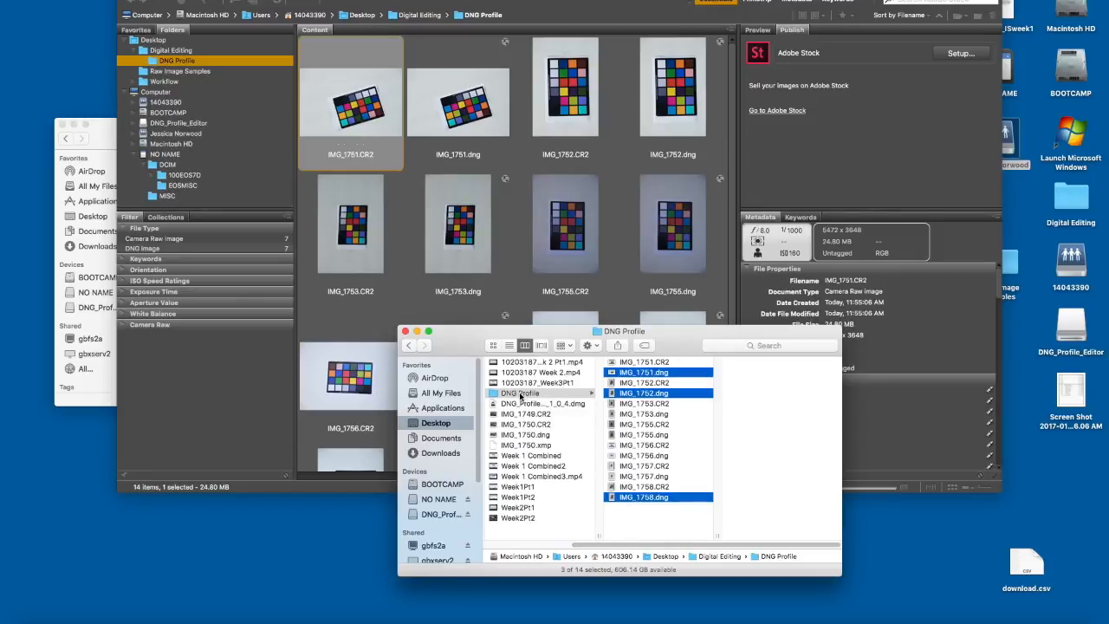
scroll(522, 396, "left", 3)
left_click(418, 424)
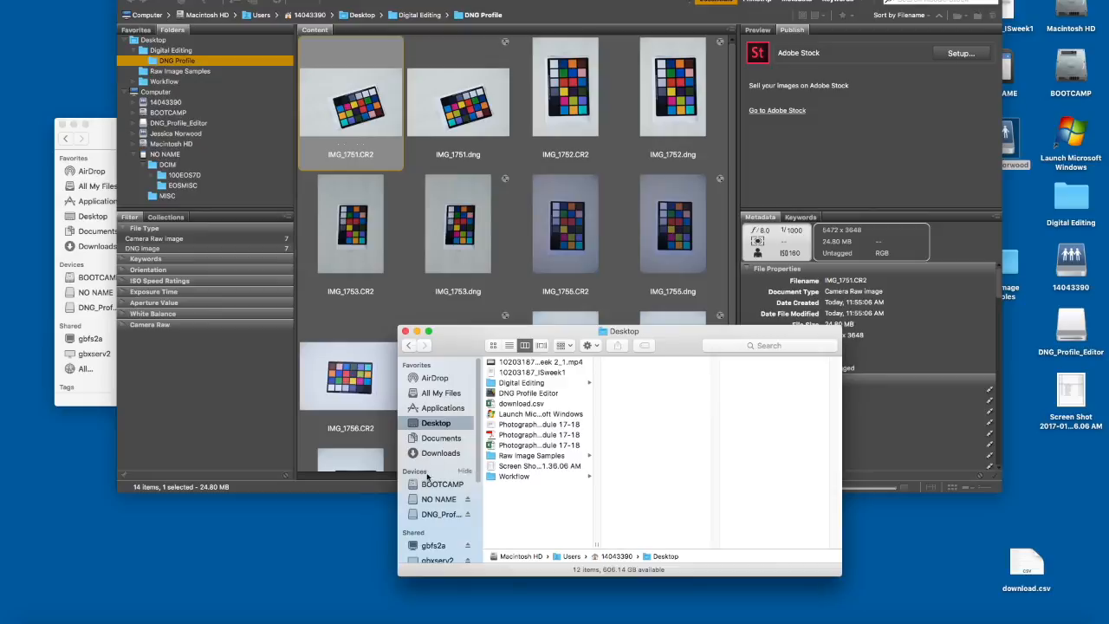
left_click(437, 559)
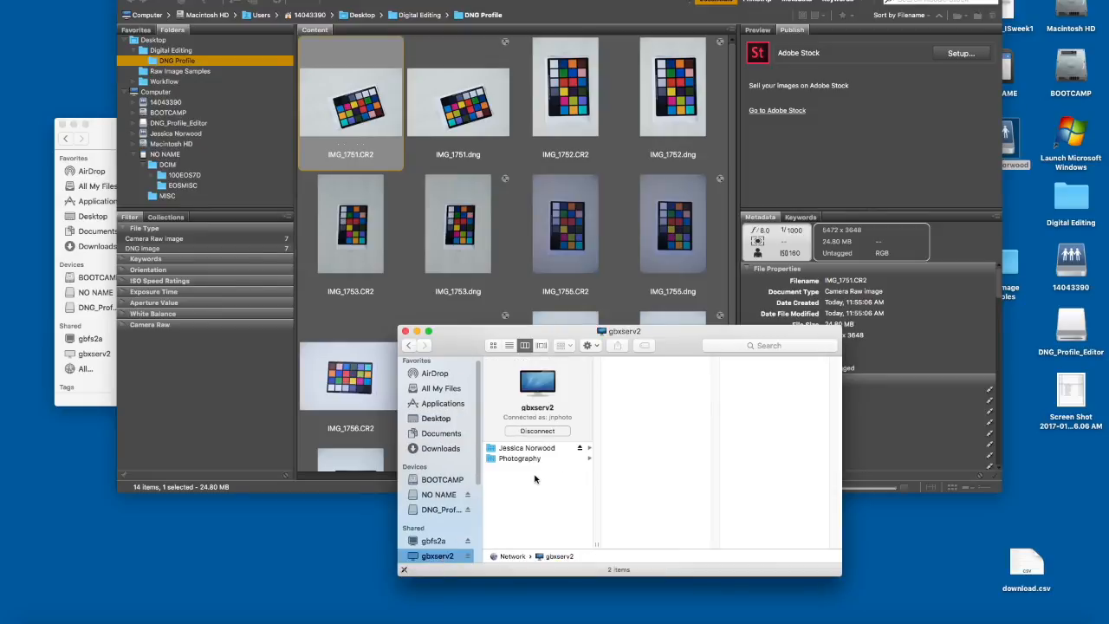
left_click(527, 449)
left_click(639, 362)
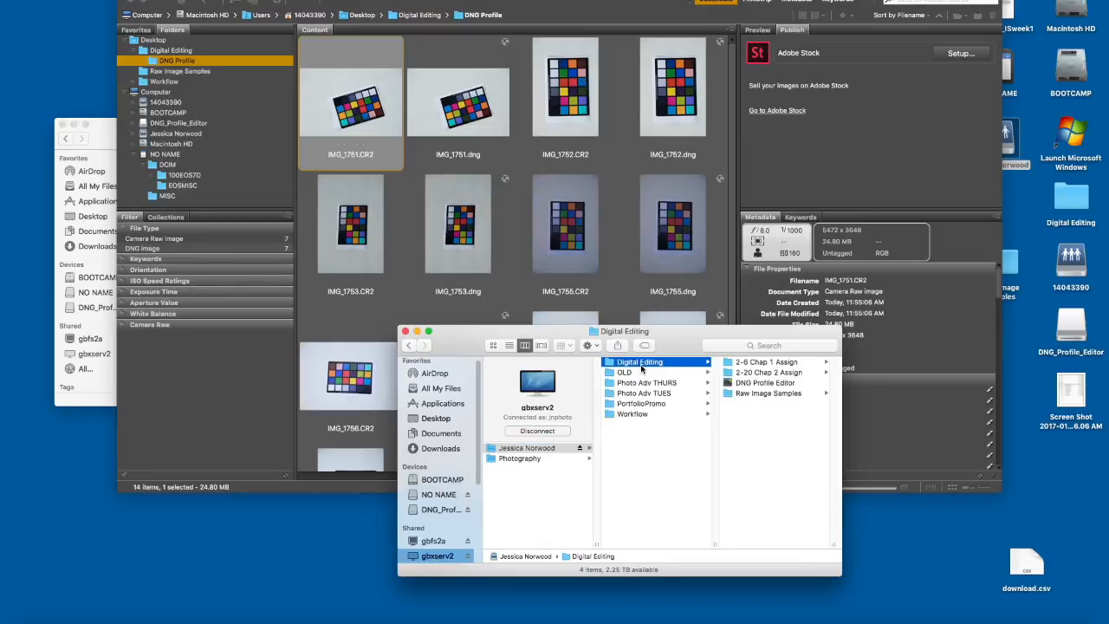
left_click_drag(747, 395, 810, 606)
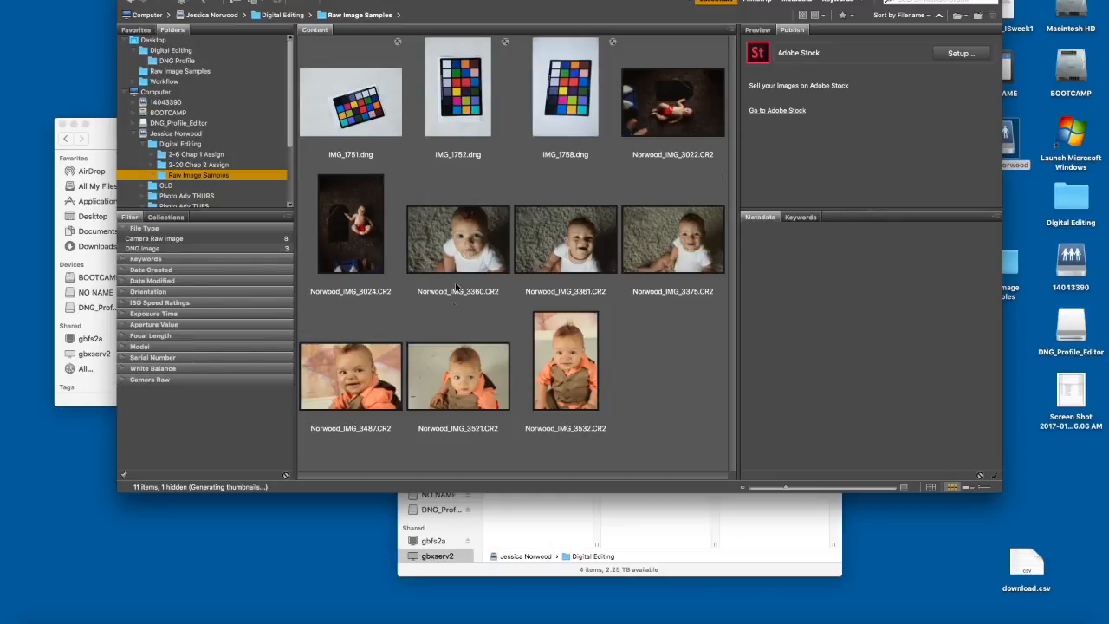
Step: Open the IMG_3487.CR2 photo of the smiling baby in Camera Raw
left_click(451, 389)
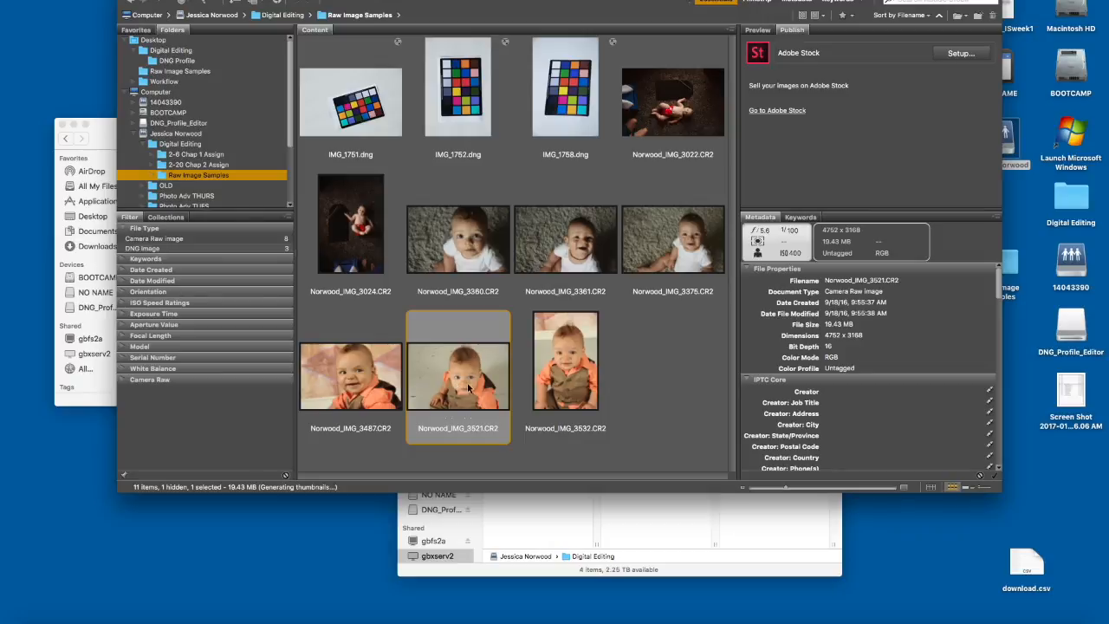
left_click(369, 388)
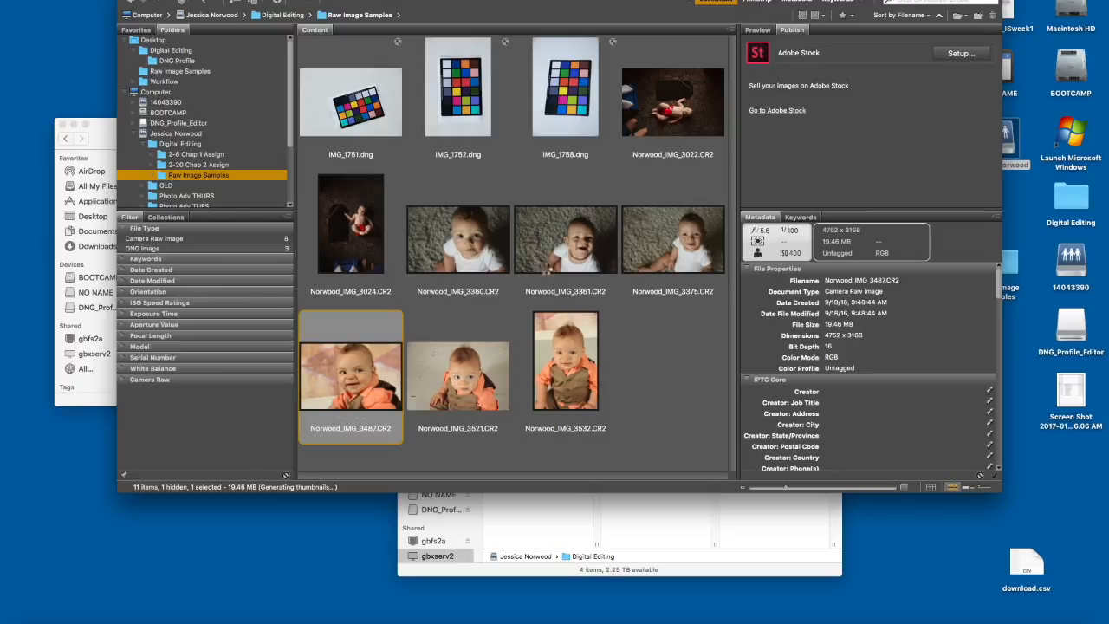
key("super+r")
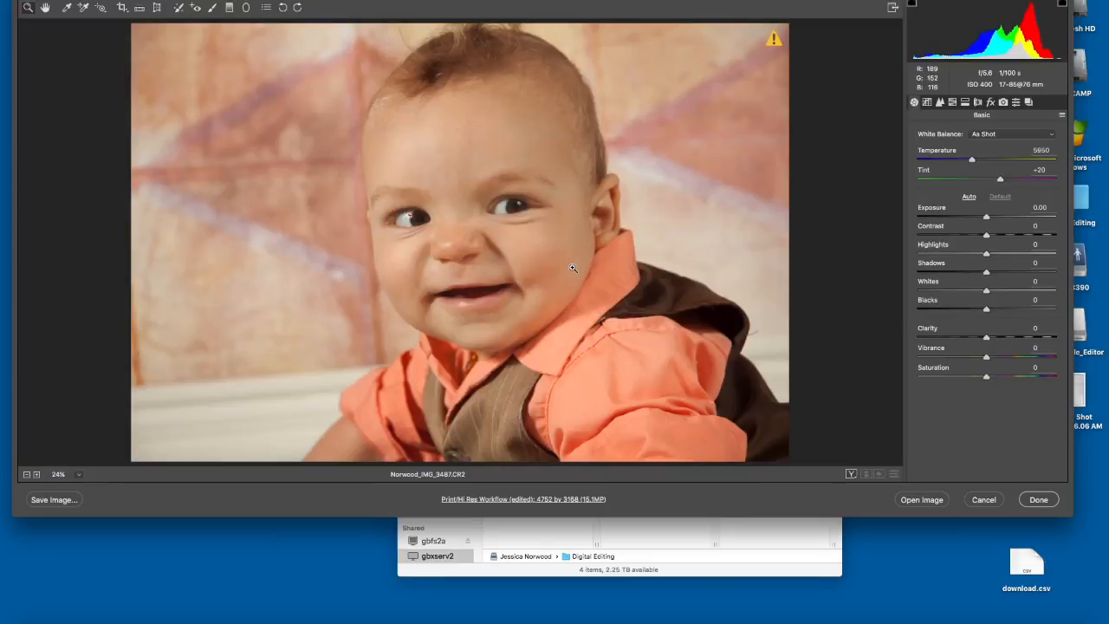
Step: Examine the edges around the smiling baby's ear, collar and head for color fringing and close the photo
left_click(608, 163)
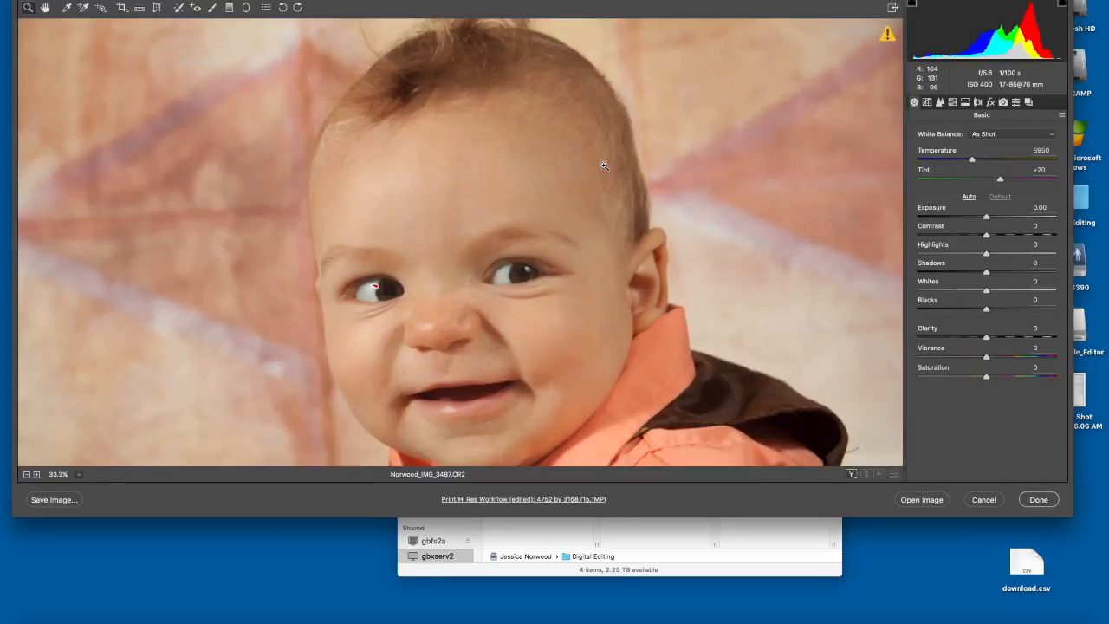
left_click(457, 208)
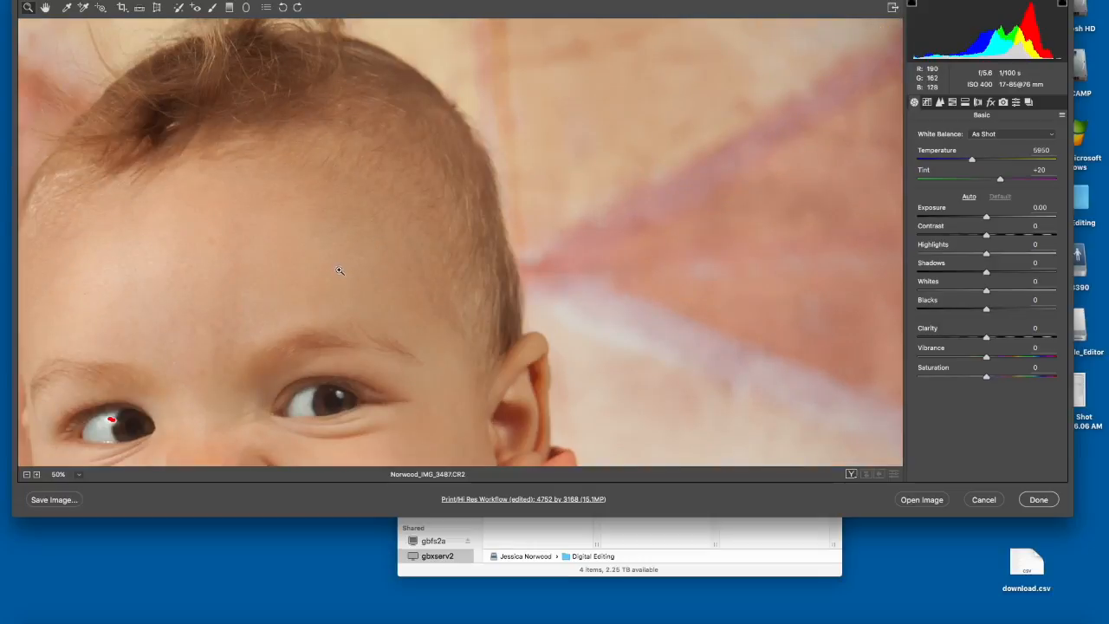
left_click(525, 368)
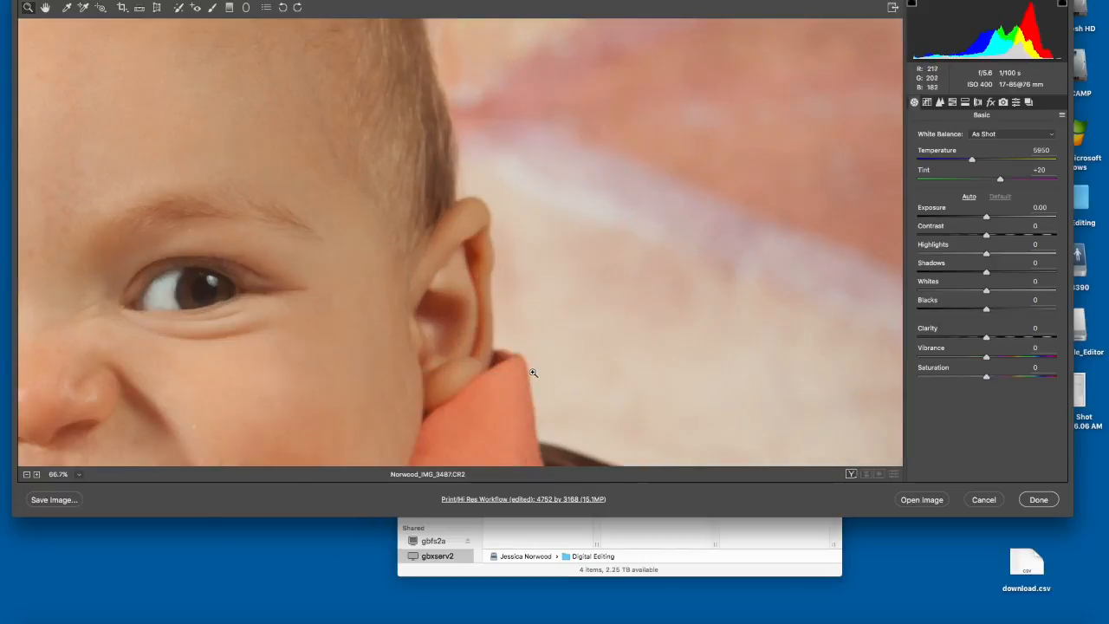
left_click_drag(543, 396, 554, 175)
left_click_drag(488, 307, 657, 164)
left_click_drag(357, 307, 648, 254)
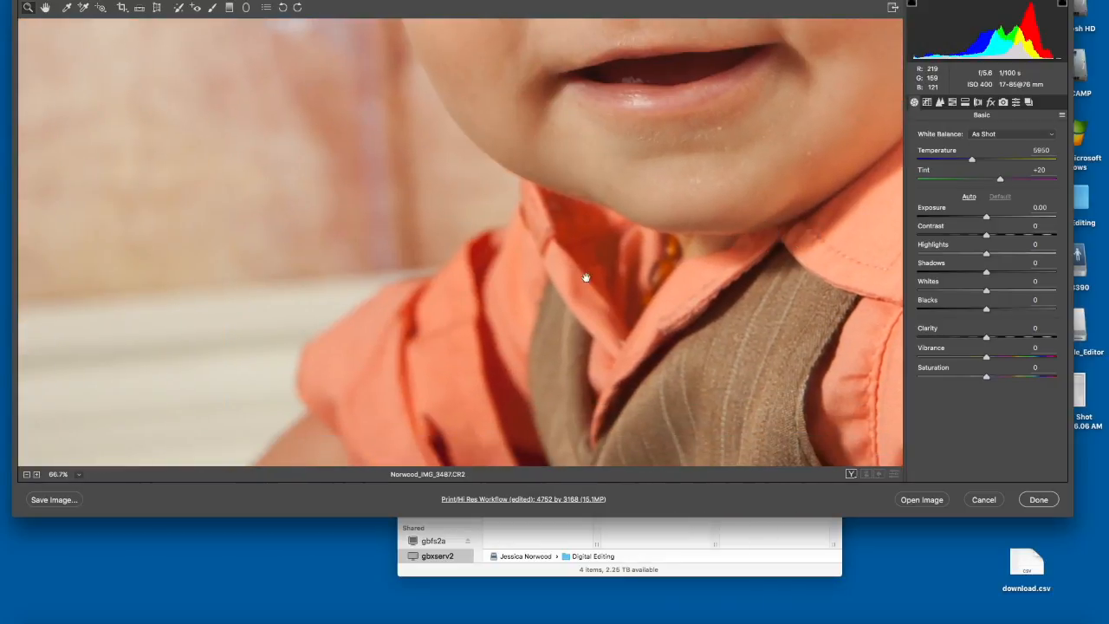
left_click_drag(329, 390, 615, 206)
scroll(615, 207, "up", 15)
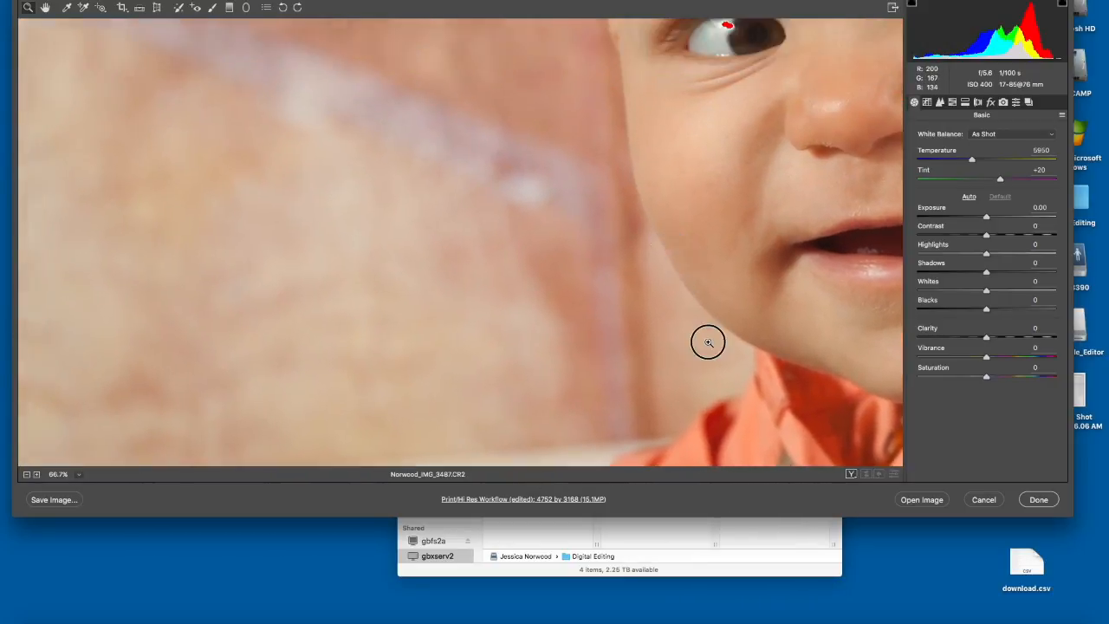
scroll(757, 304, "up", 2)
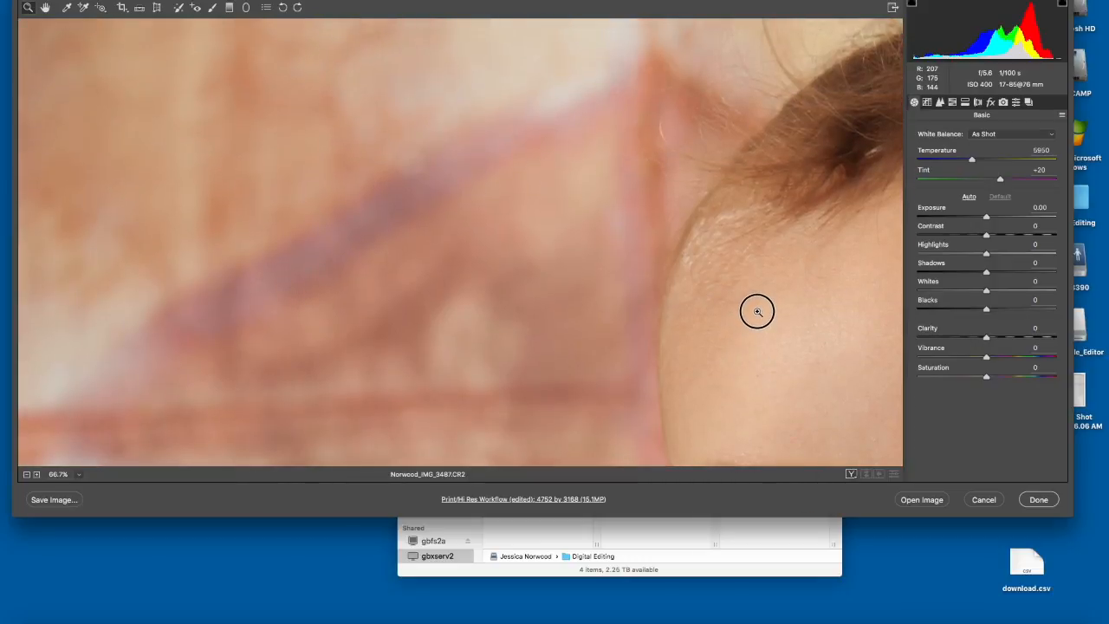
key("Return")
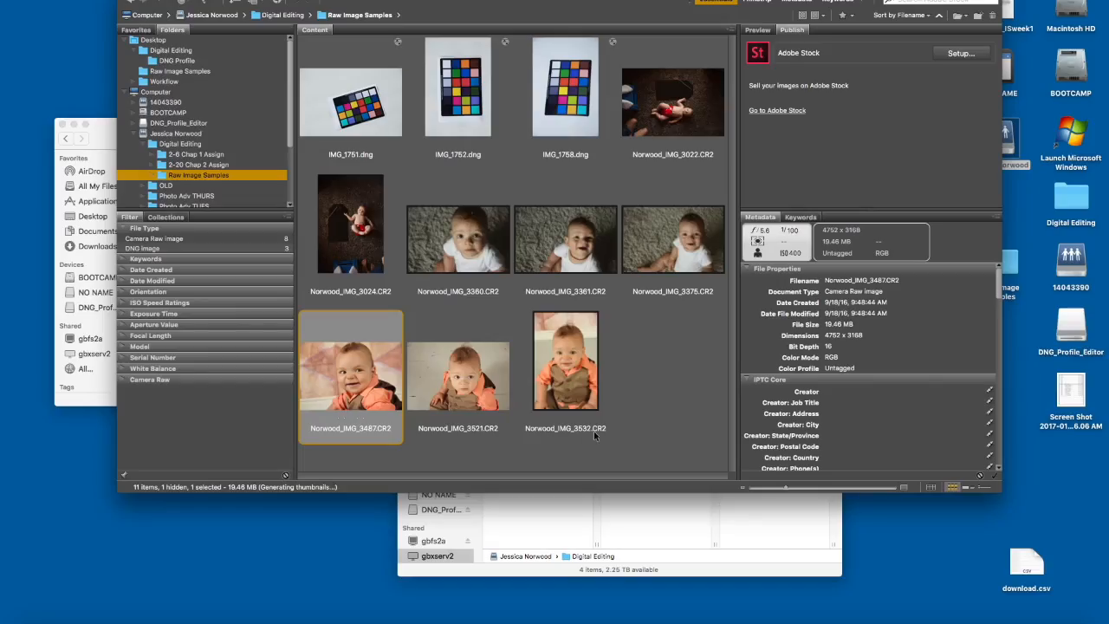
Step: Open the IMG_3360.CR2 baby photo in Camera Raw and magnify the white shirt sleeve's edge to 200%
left_click(485, 245)
double_click(485, 243)
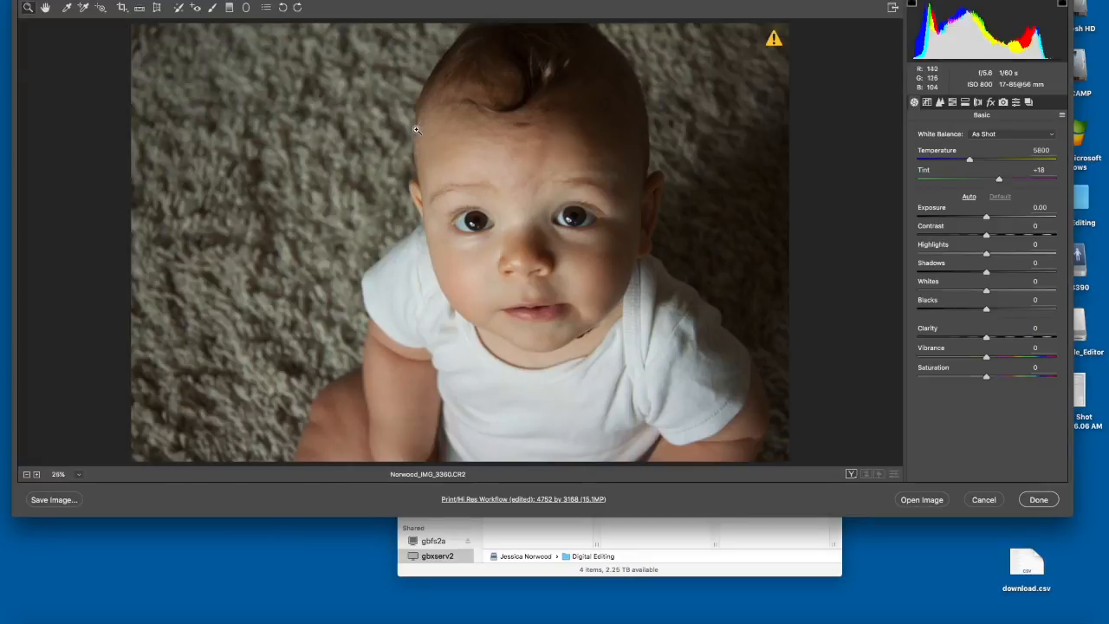
left_click(417, 129)
left_click(425, 145)
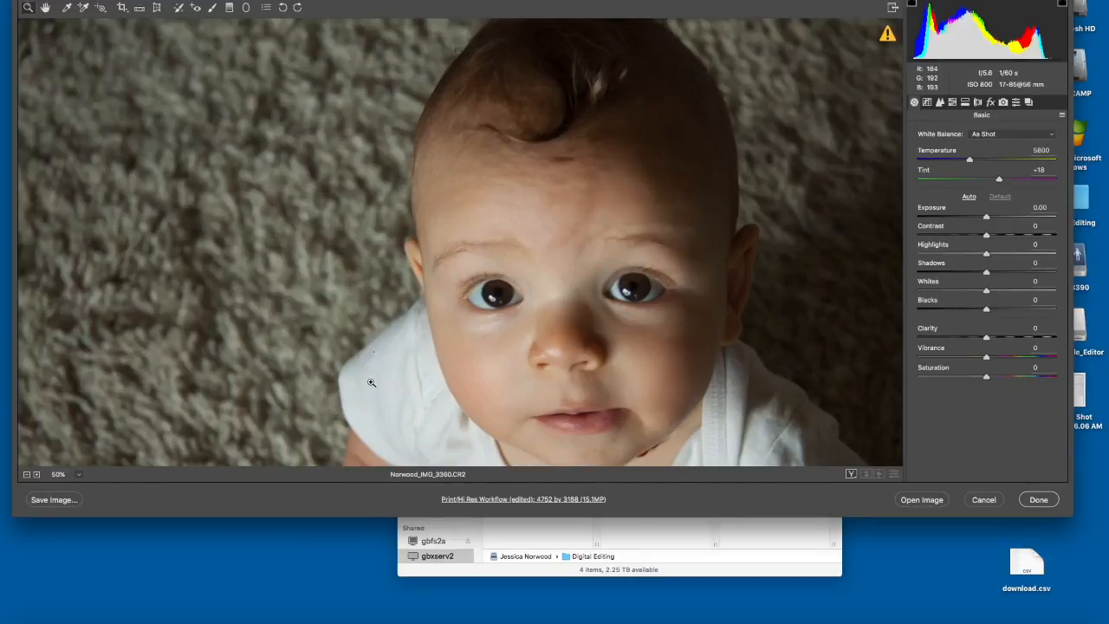
left_click(372, 385)
left_click(454, 280)
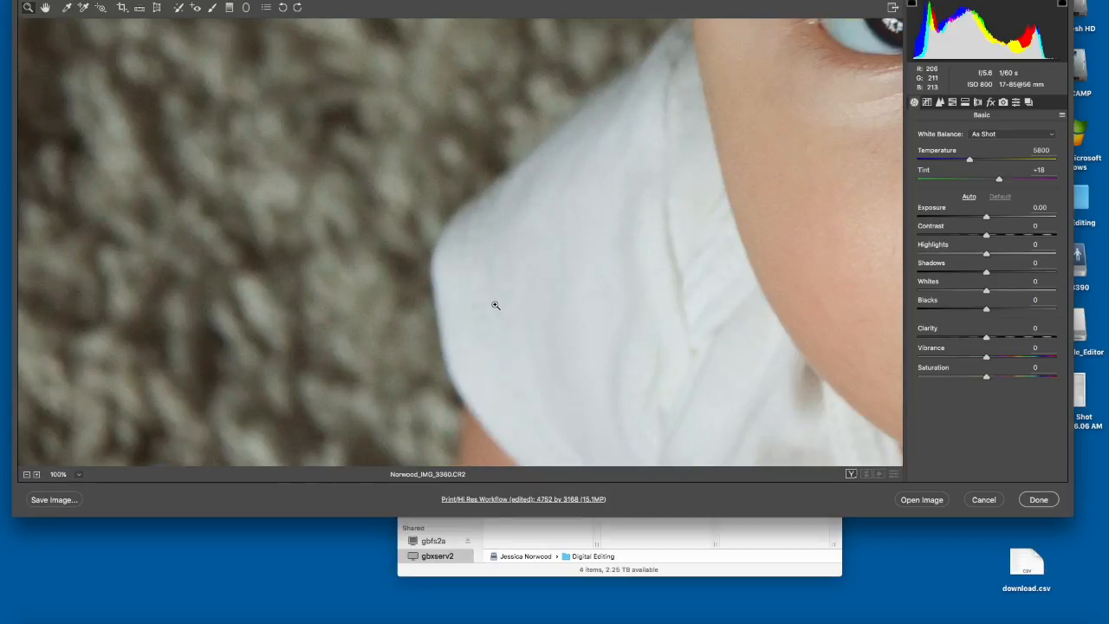
left_click(447, 322)
left_click_drag(407, 337, 593, 236)
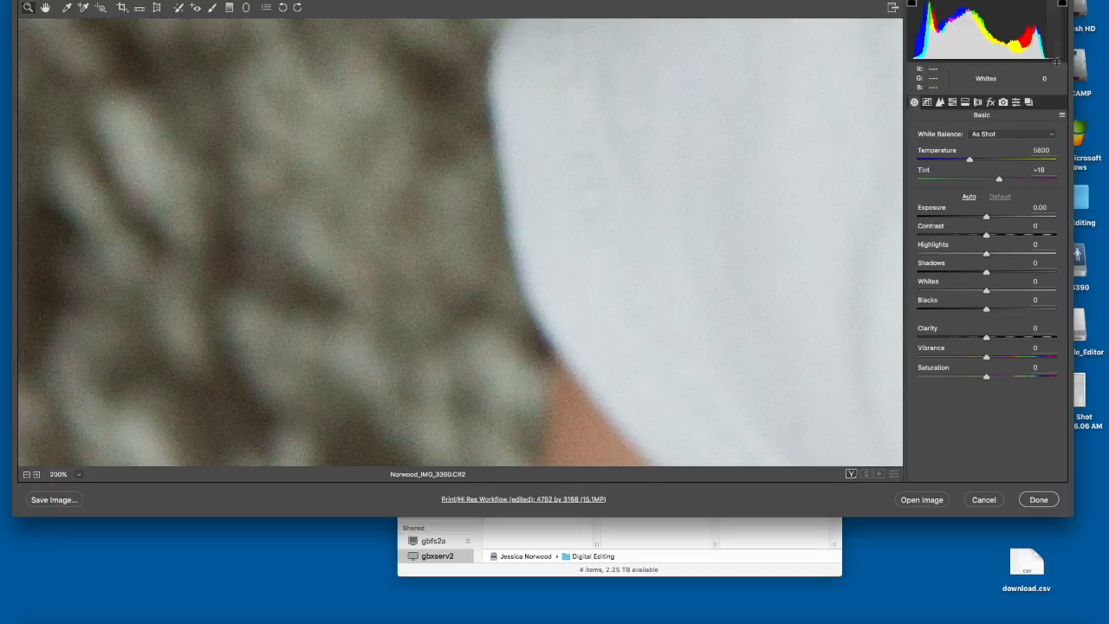
Step: Turn on Remove Chromatic Aberration in Lens Corrections, compare the sleeve edge with and without it, and check the manual defringe settings
left_click(978, 102)
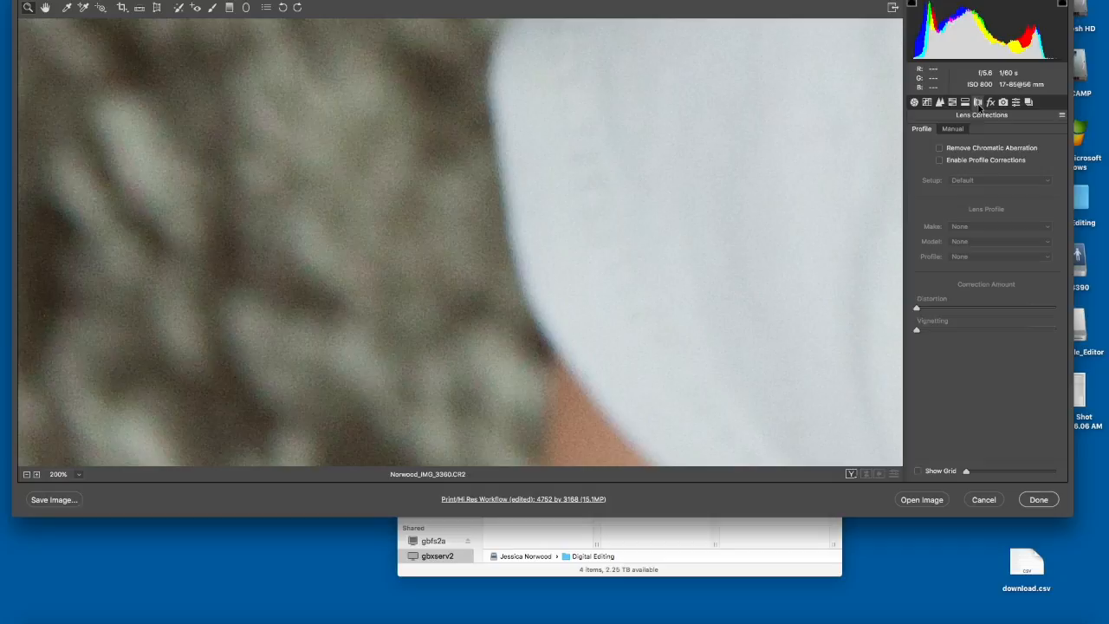
left_click(938, 149)
left_click(938, 150)
left_click(938, 151)
left_click(956, 128)
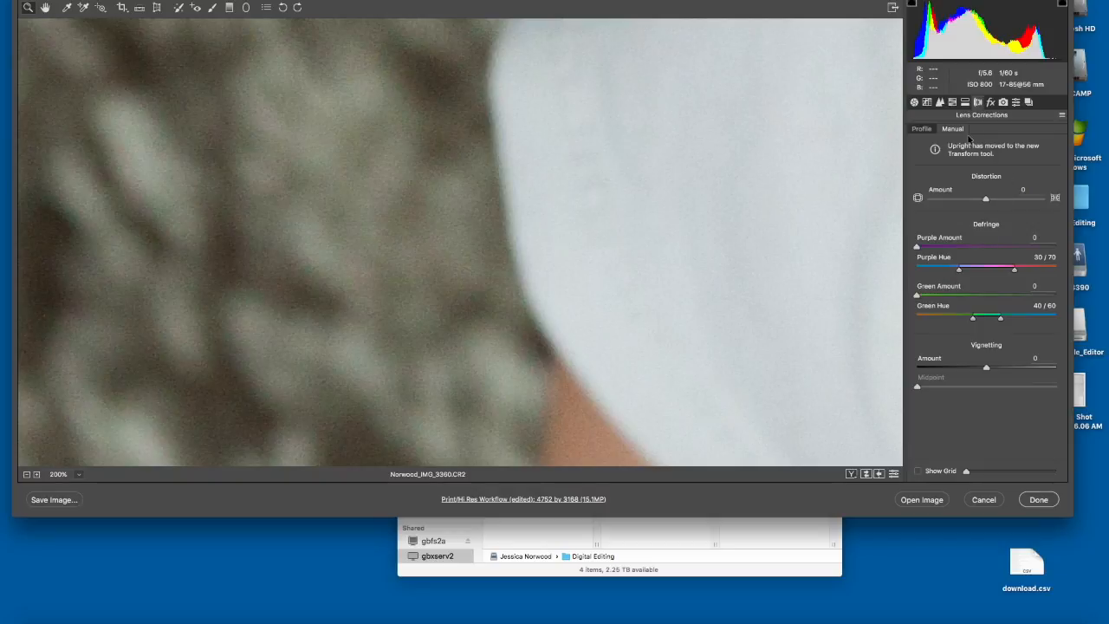
left_click(922, 128)
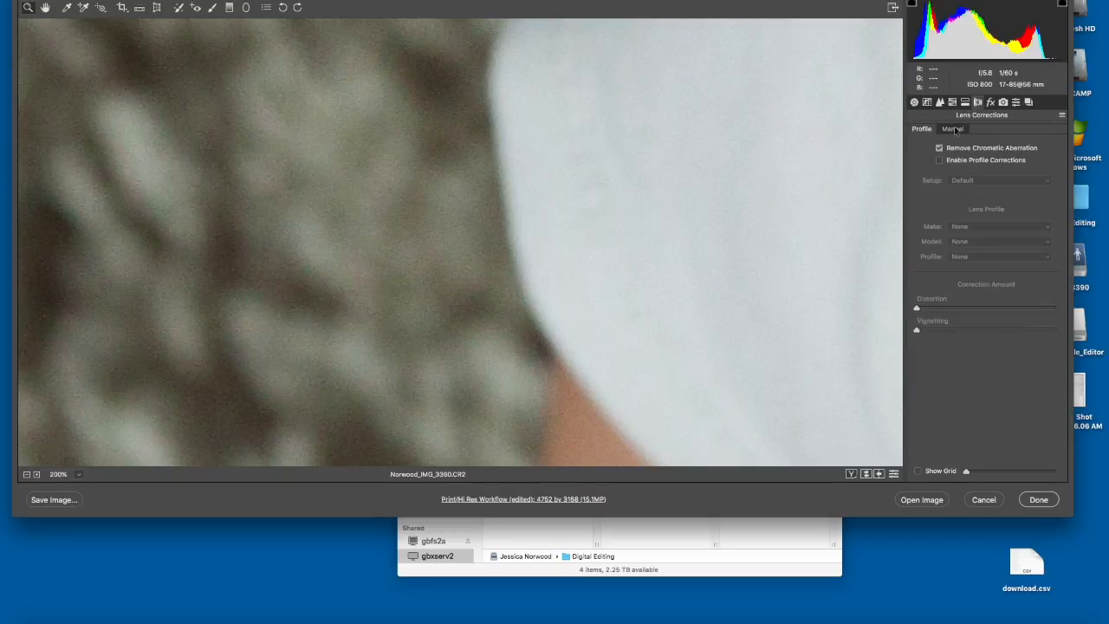
Step: Turn off Remove Chromatic Aberration and try a strong green defringe on the shirt sleeve's edge
left_click(953, 129)
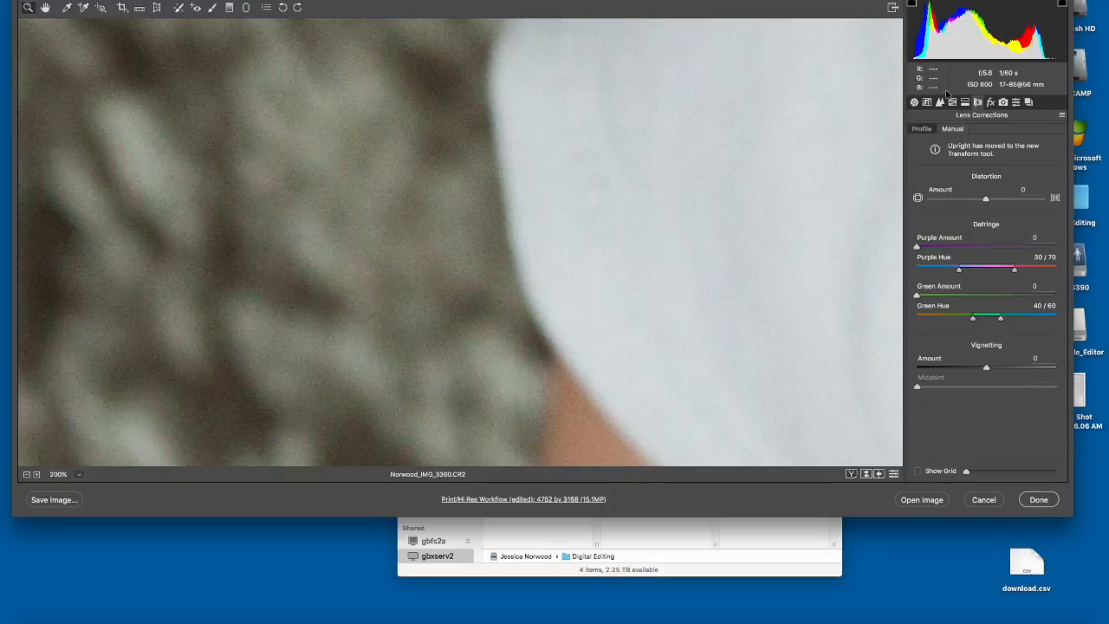
left_click(922, 128)
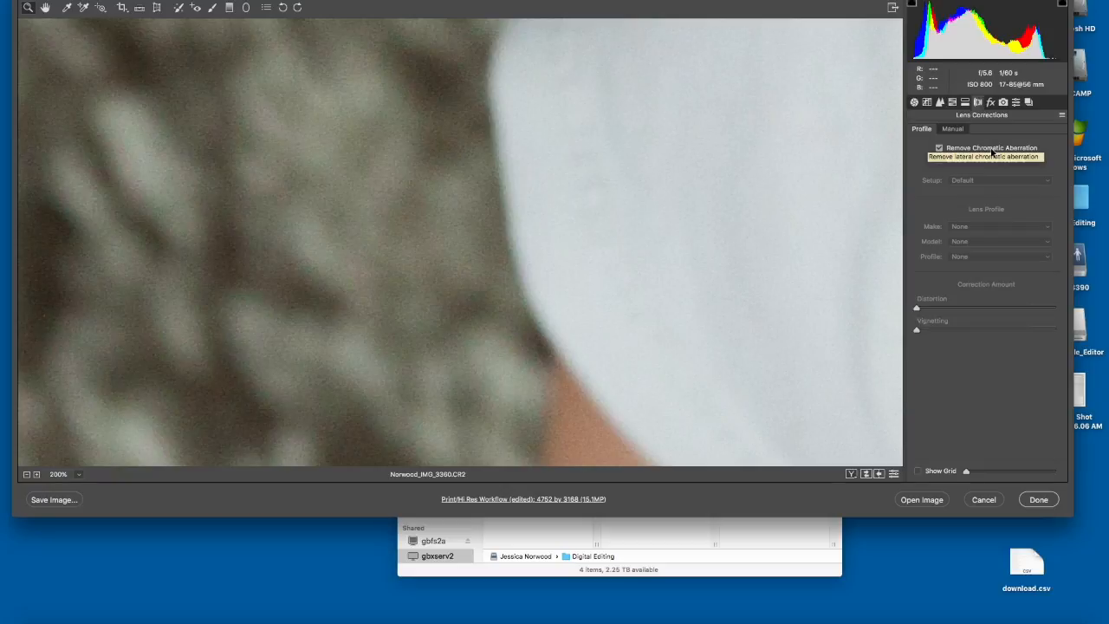
left_click(953, 128)
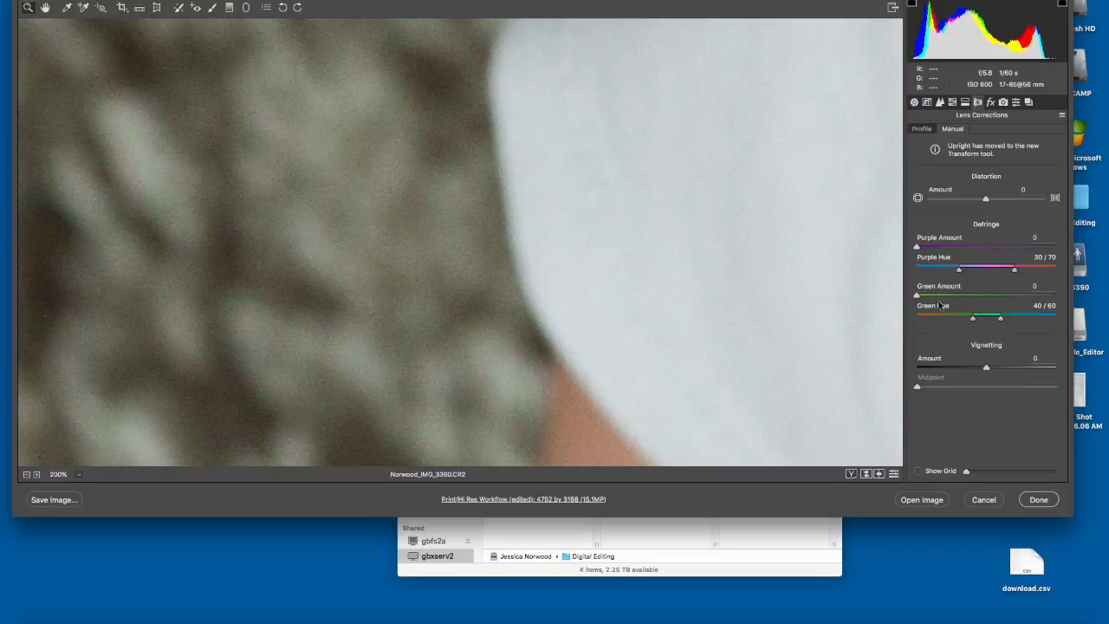
mouse_move(917, 247)
left_mouse_down()
mouse_move(1067, 250)
mouse_move(900, 256)
left_mouse_up()
left_click_drag(917, 296, 1045, 296)
left_click(921, 128)
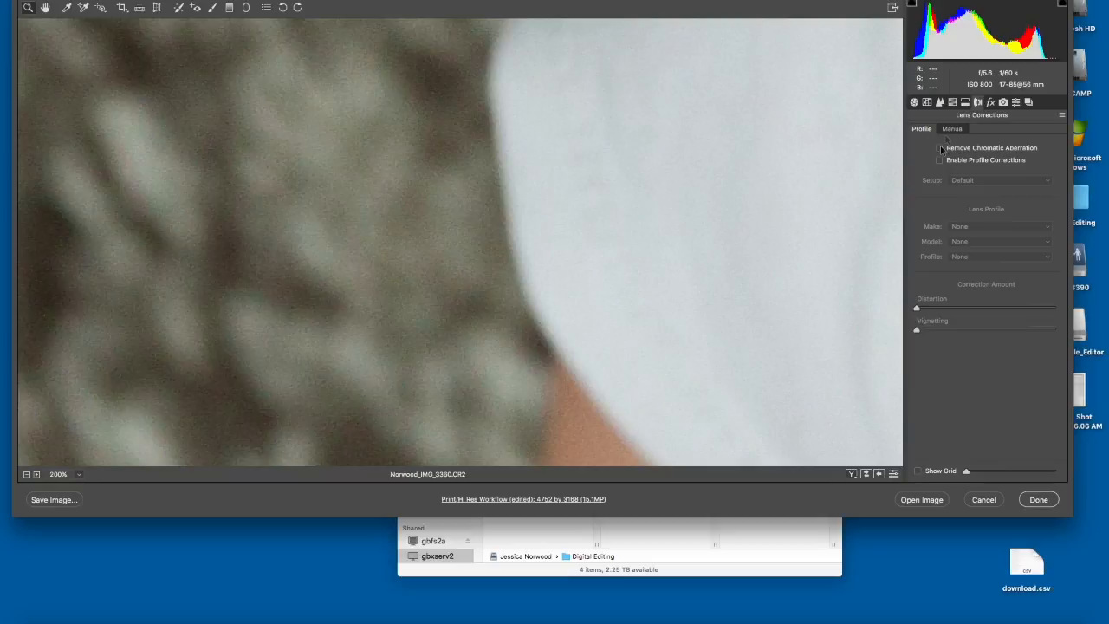
left_click(953, 129)
Step: Test defringing the sleeve edge with purple 20 and green 10, and settle on Purple Amount 15 and Green Amount 0
left_click_drag(1056, 296, 985, 298)
left_click_drag(917, 247, 1066, 249)
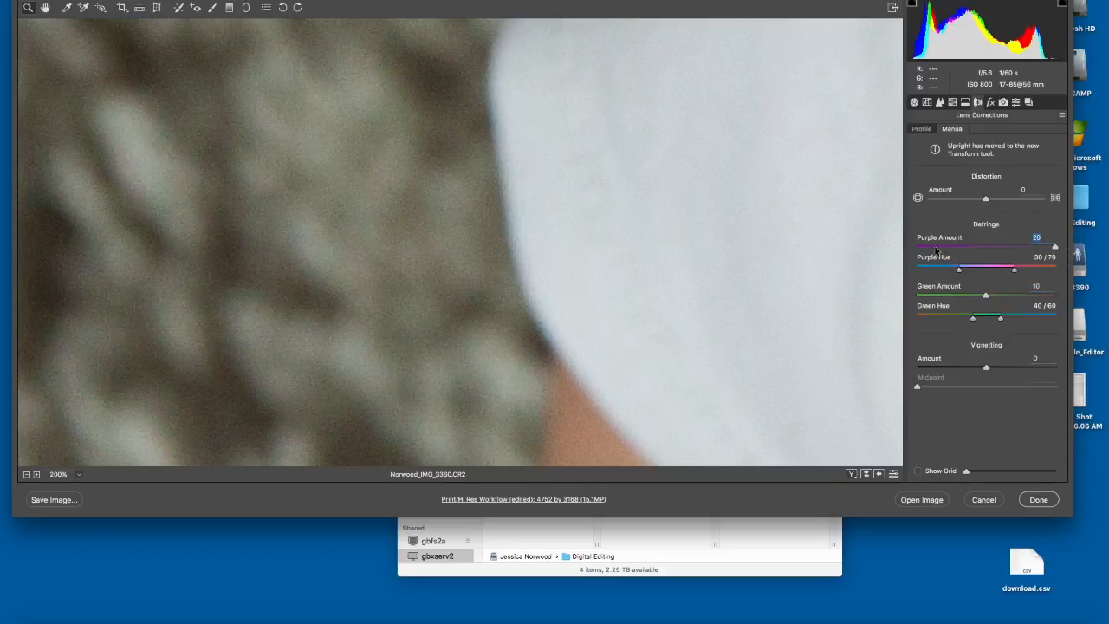
left_click_drag(934, 247, 878, 250)
left_click_drag(986, 298, 901, 300)
left_click_drag(918, 247, 1017, 250)
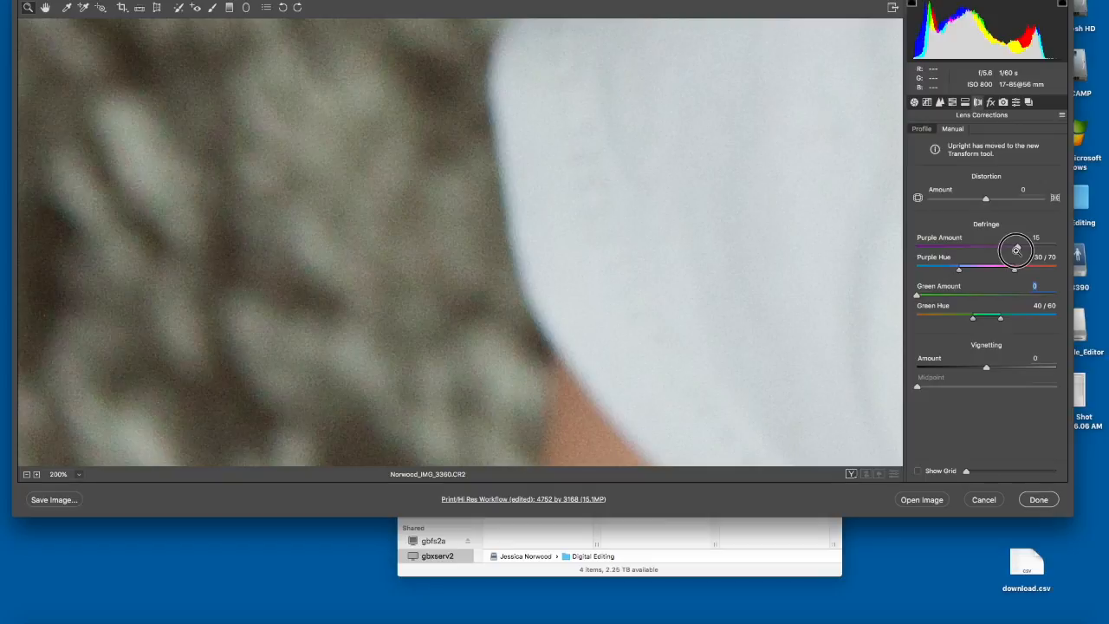
left_click_drag(1017, 249, 1017, 250)
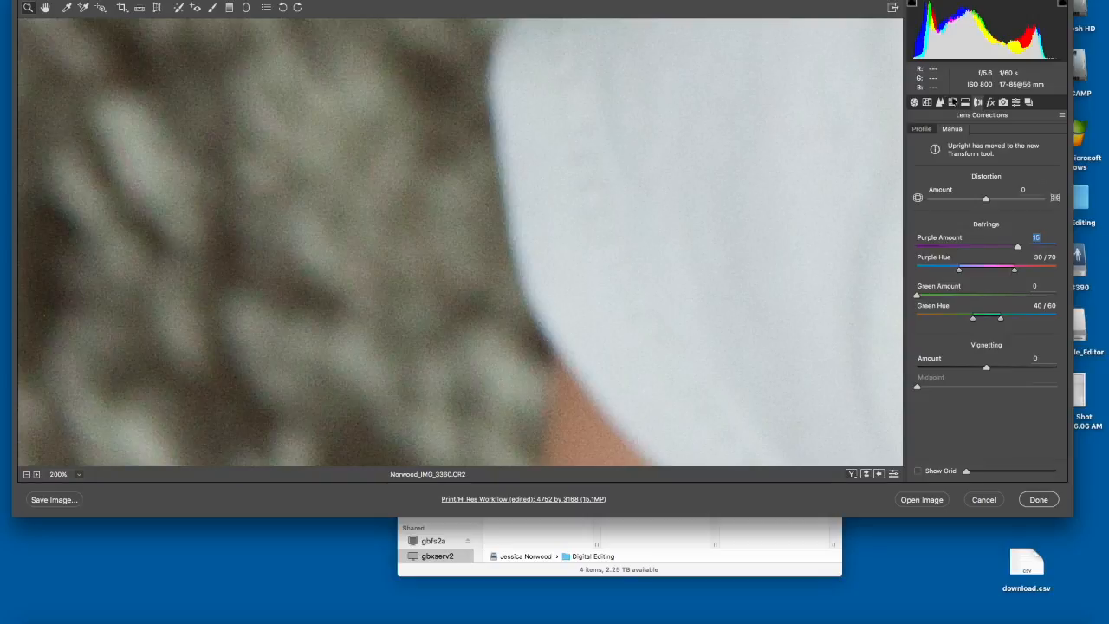
Step: Fit the whole photo in view and review the lens profile, lens vignetting, effects and presets settings
left_click(923, 128)
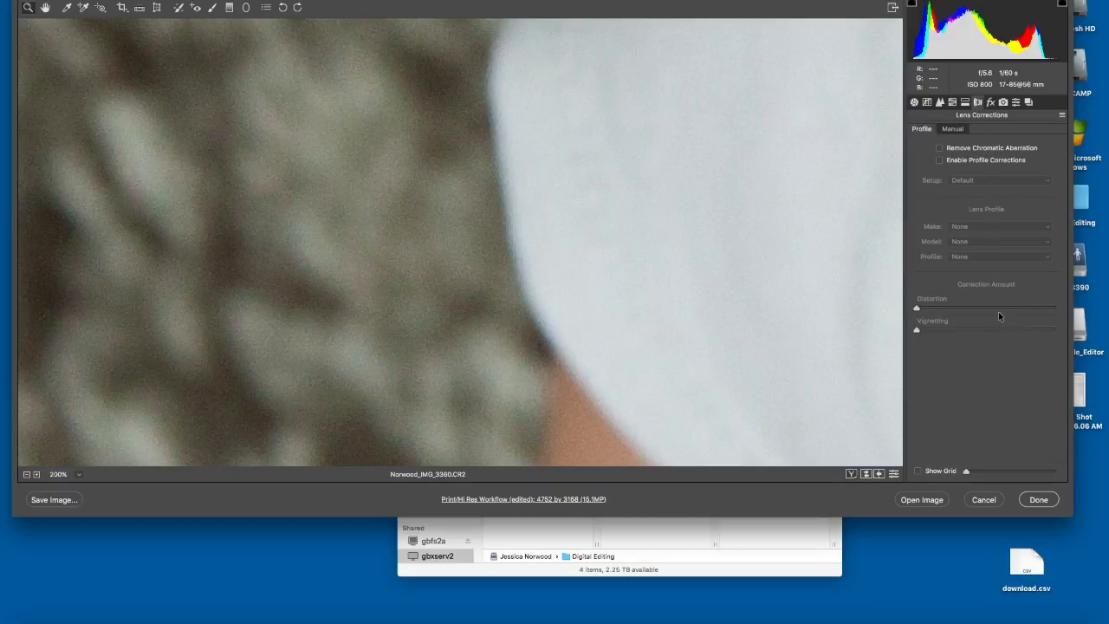
left_click(953, 128)
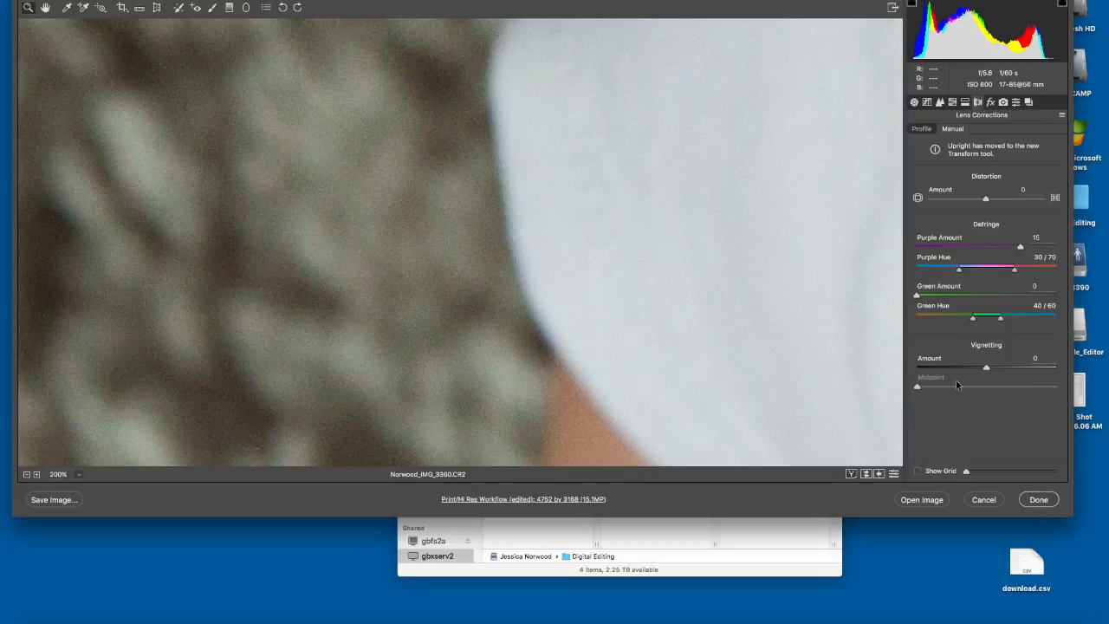
mouse_move(986, 367)
left_mouse_down()
mouse_move(1055, 376)
mouse_move(907, 377)
mouse_move(987, 371)
left_mouse_up()
key("super+0")
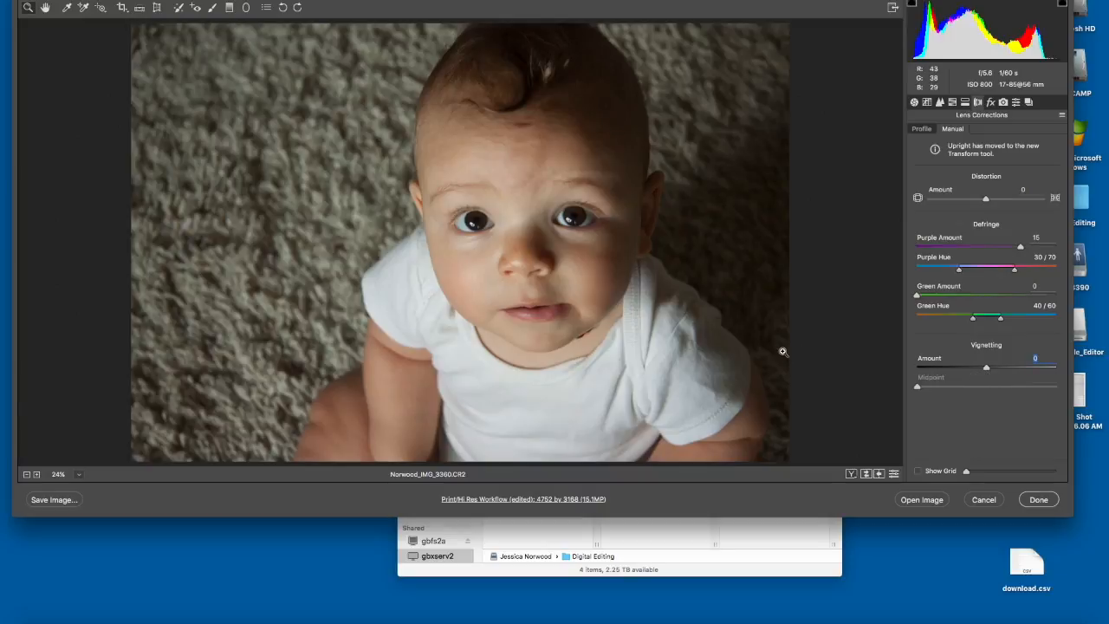
left_click(991, 102)
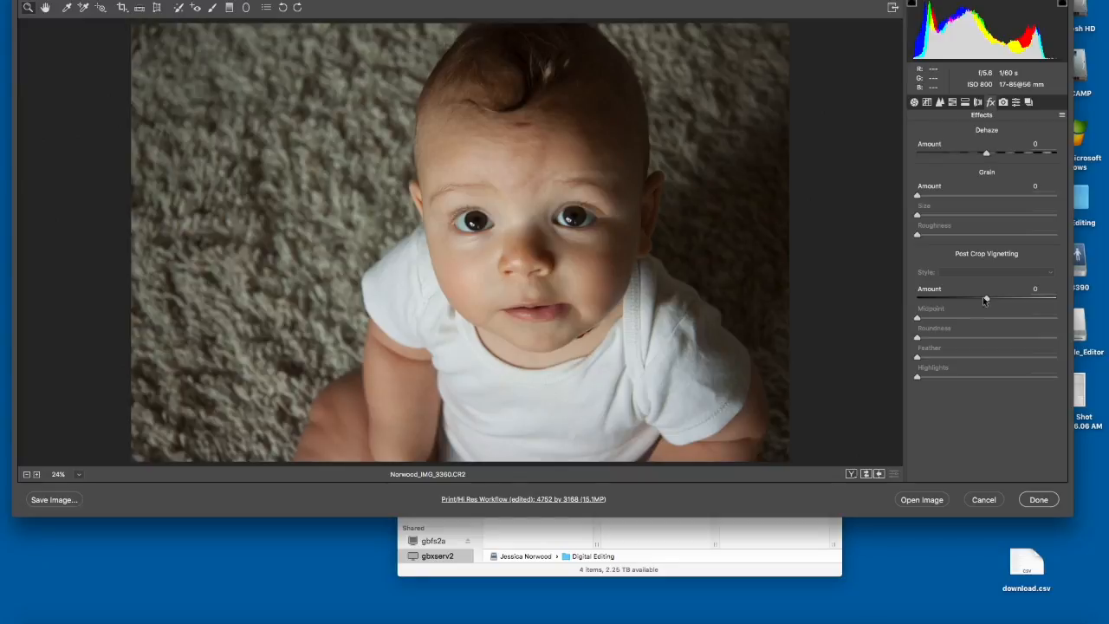
left_click(1015, 102)
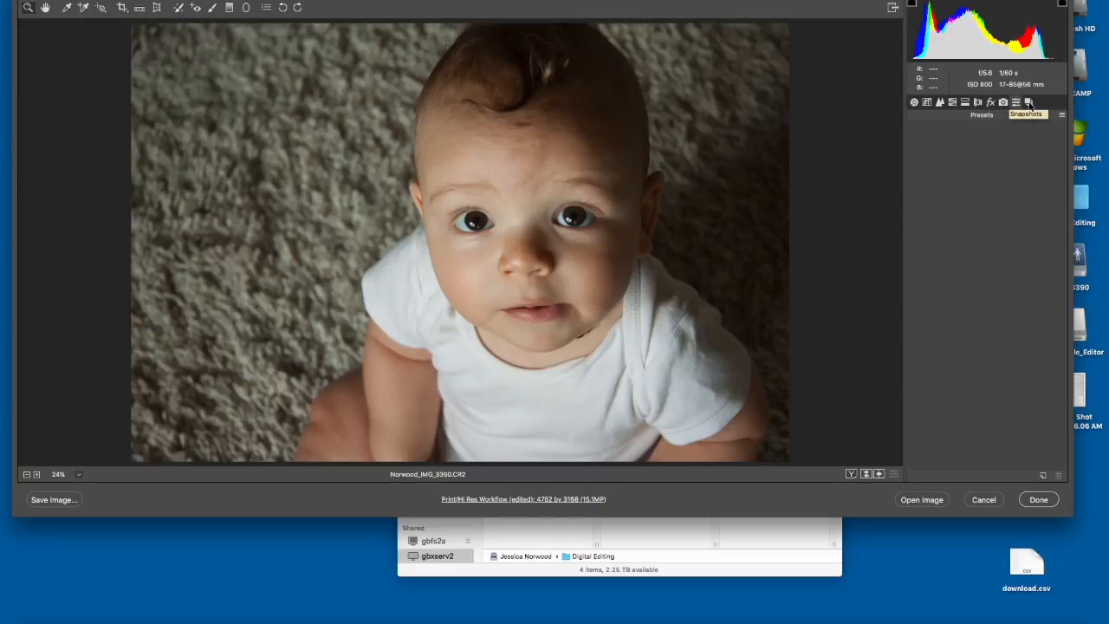
Step: Save the photo's current settings as a snapshot named Before
left_click(1029, 102)
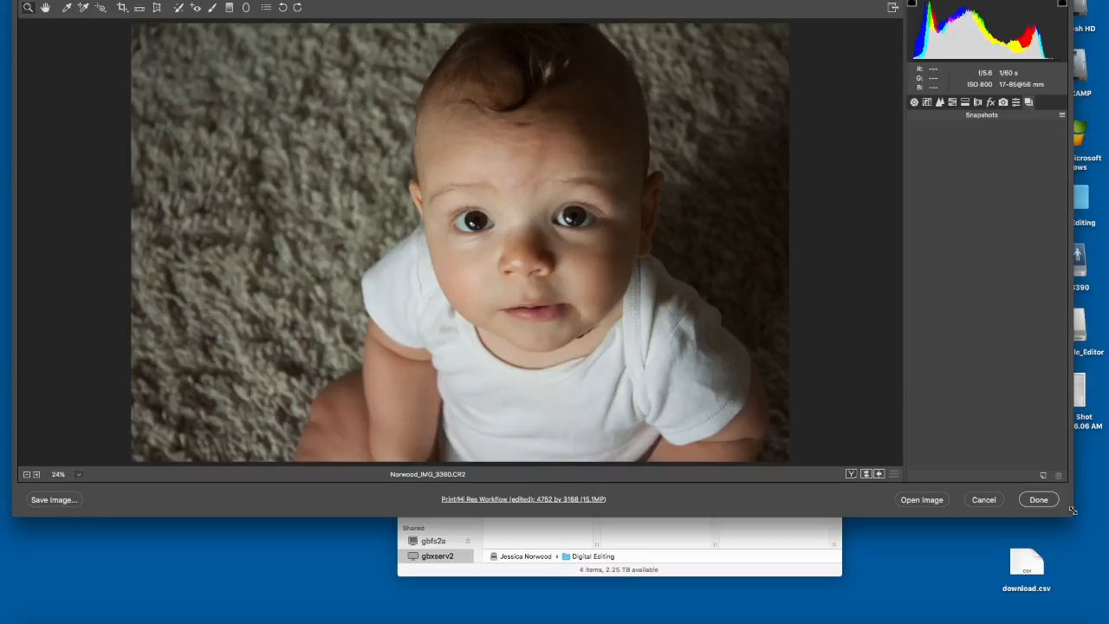
left_click_drag(1075, 514, 1076, 509)
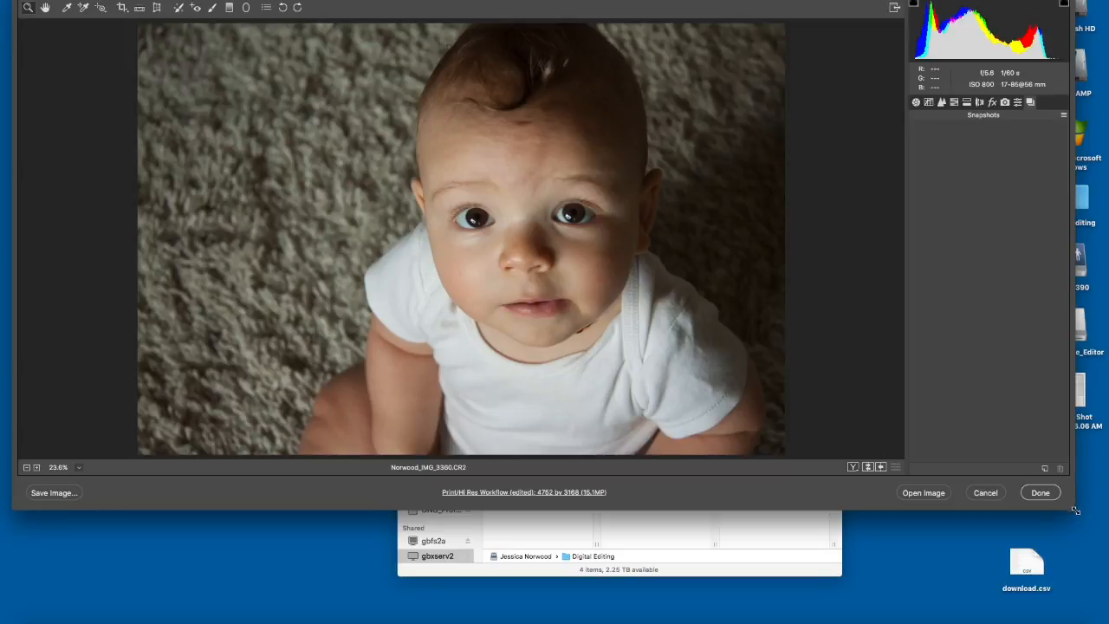
left_click(1046, 469)
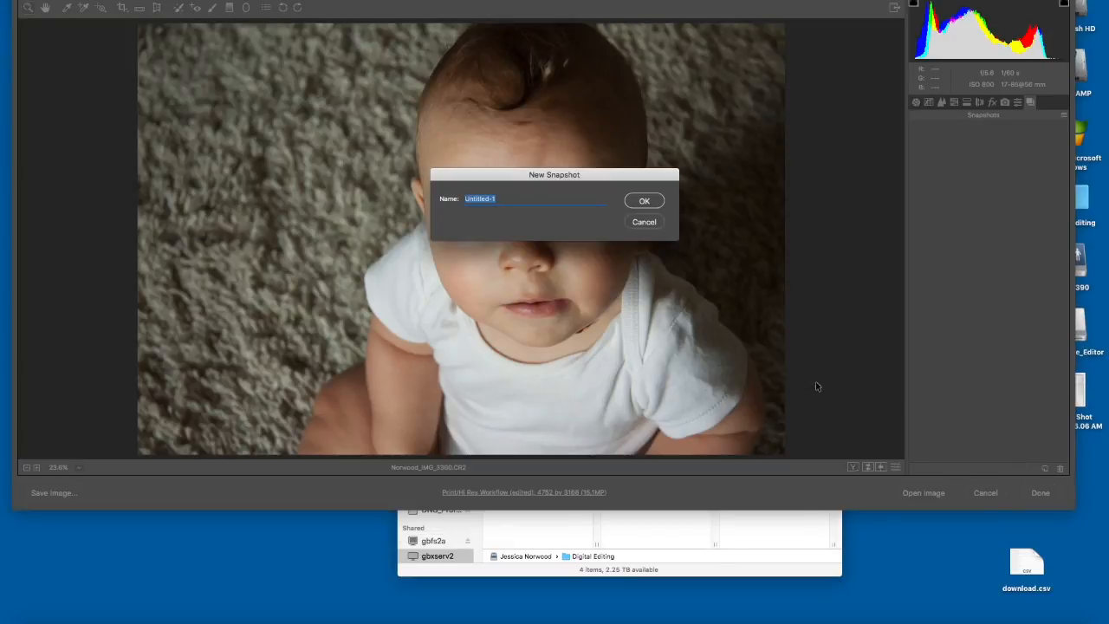
type("Before")
key("Return")
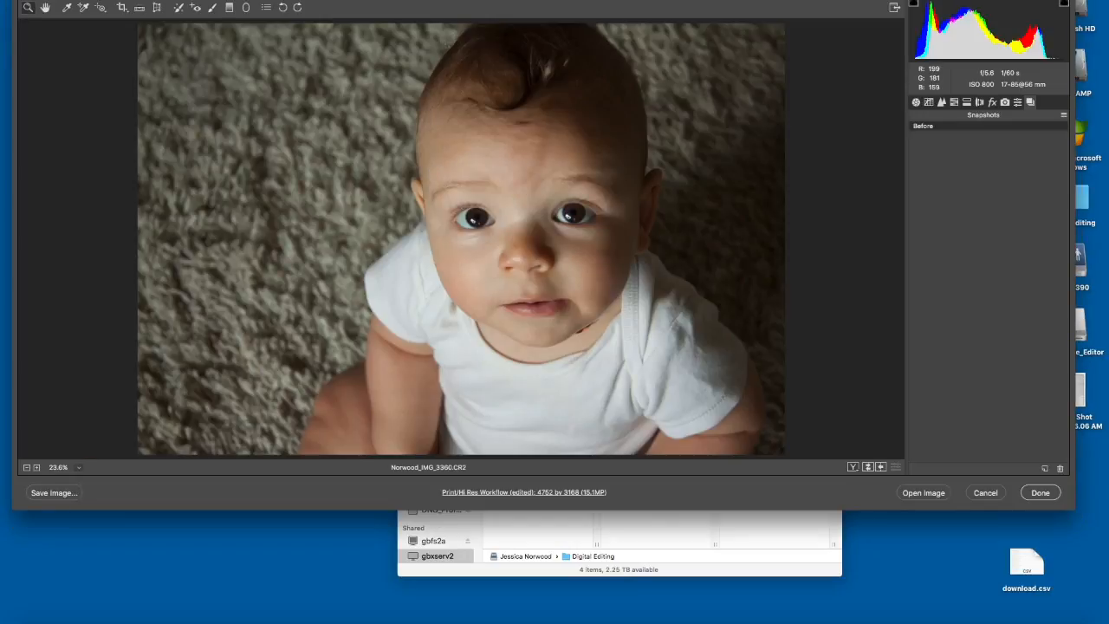
Step: Set the basic adjustments to Exposure +0.27, Shadows +69 and Vibrance +32
left_click(916, 103)
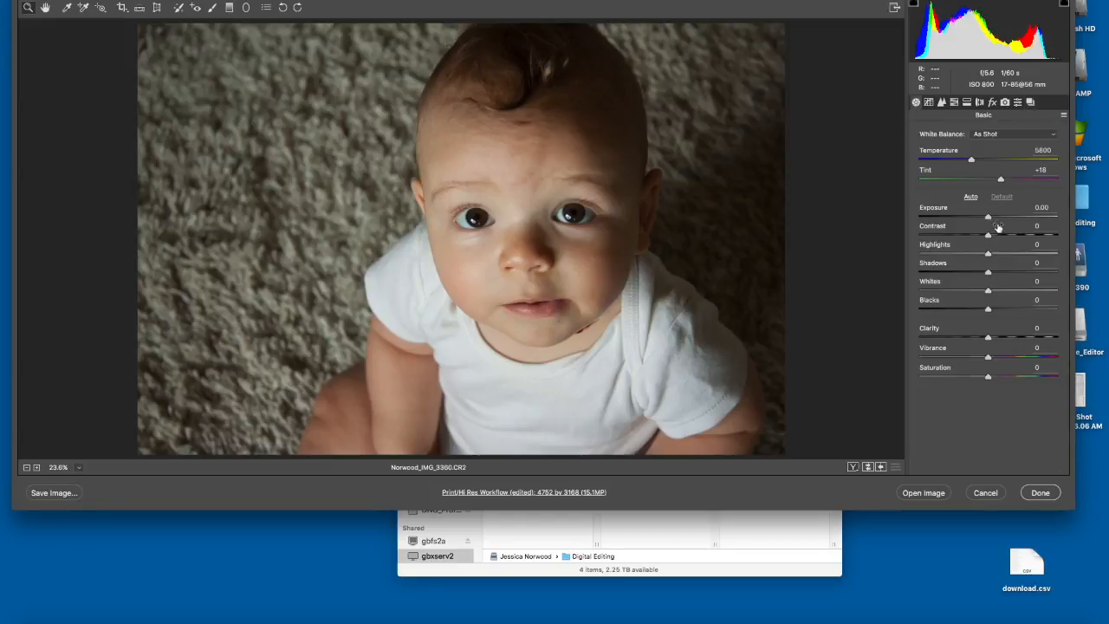
mouse_move(987, 37)
left_mouse_down()
mouse_move(1005, 39)
mouse_move(953, 37)
mouse_move(981, 39)
left_mouse_up()
left_click_drag(988, 356, 1009, 356)
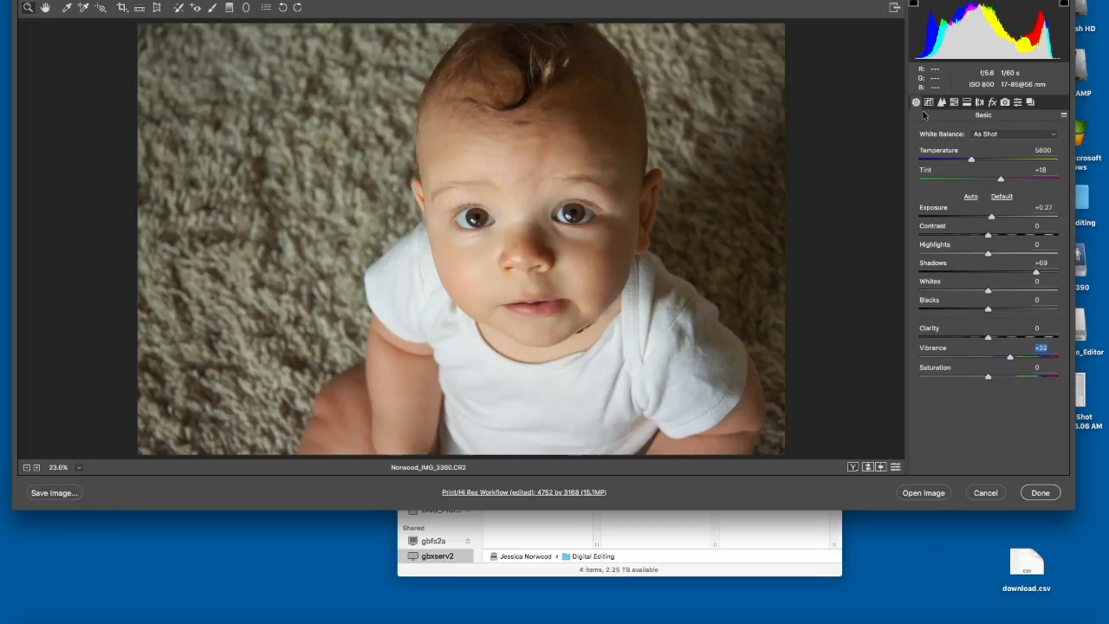
Step: Shape the RGB point curve into a gentle S by raising the highlights and placing a shadow point at input 77, output 75
left_click(928, 103)
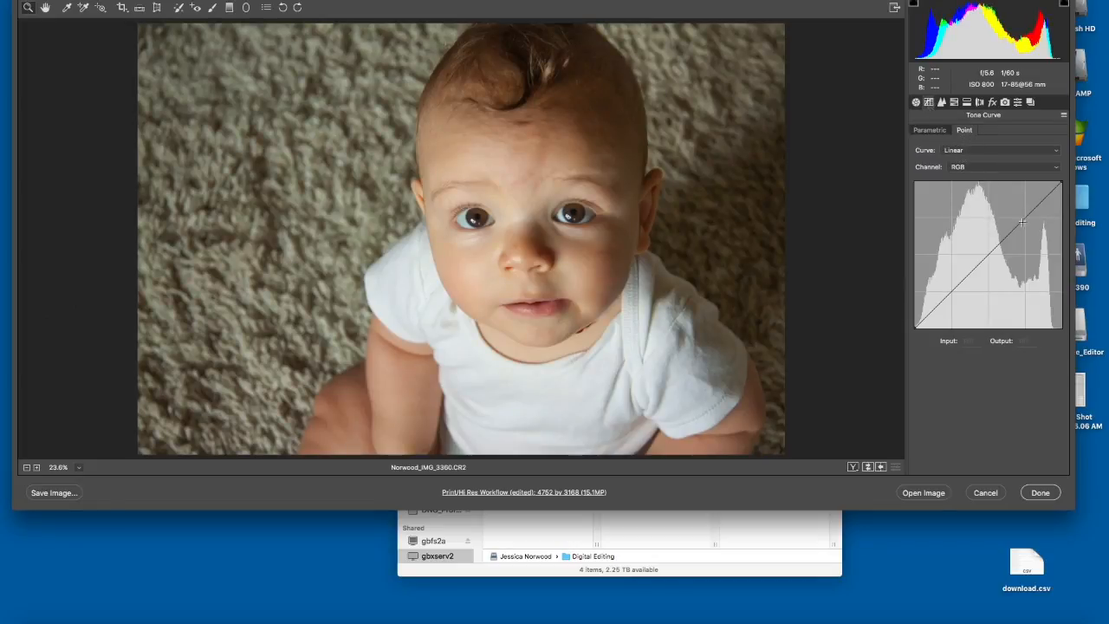
left_click_drag(1015, 232, 1011, 225)
left_click(959, 284)
left_click_drag(959, 284, 959, 287)
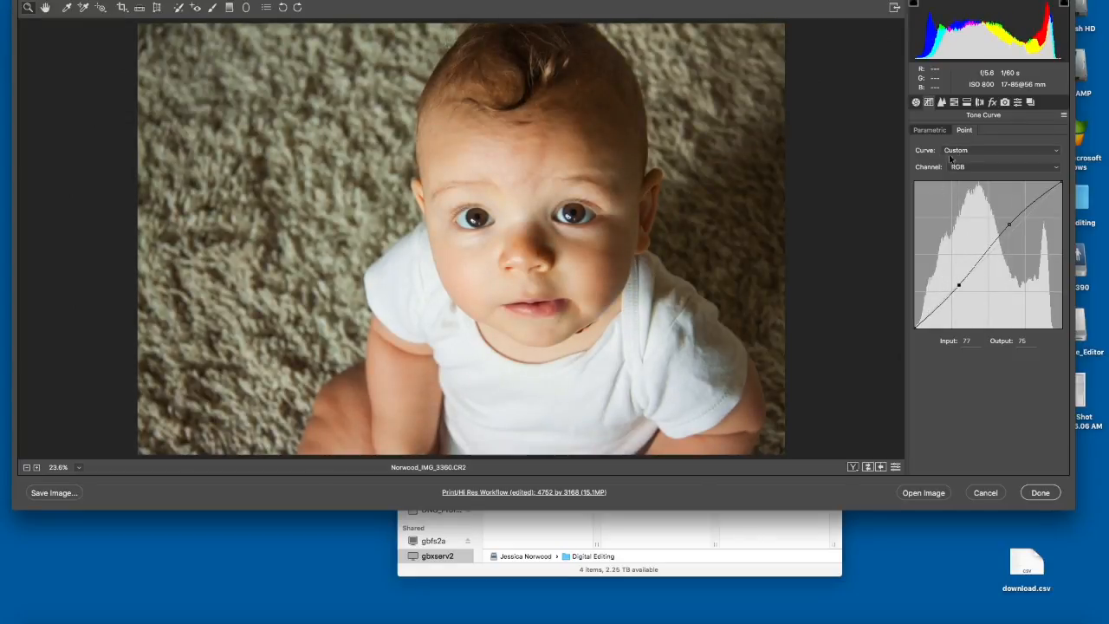
Step: Shift the warm HSL hues and set saturation to Reds -12, Oranges +4, Yellows +8, Greens +10 and Blues +13
left_click(954, 102)
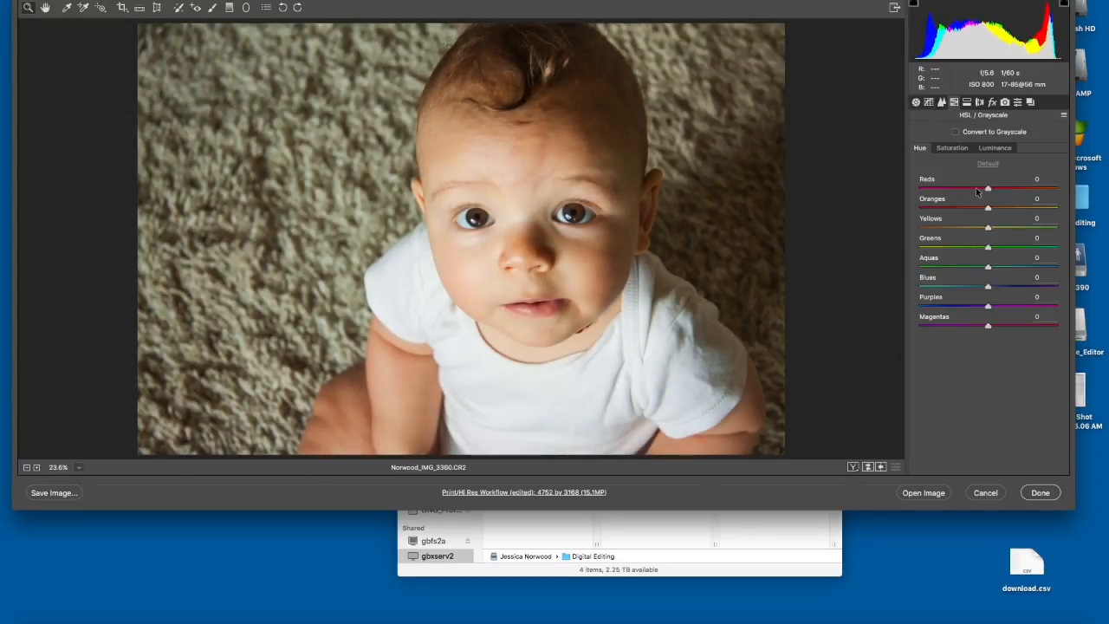
left_click_drag(988, 211, 999, 227)
left_click_drag(989, 188, 994, 228)
left_click(953, 147)
left_click_drag(989, 248, 995, 248)
left_click_drag(988, 287, 996, 287)
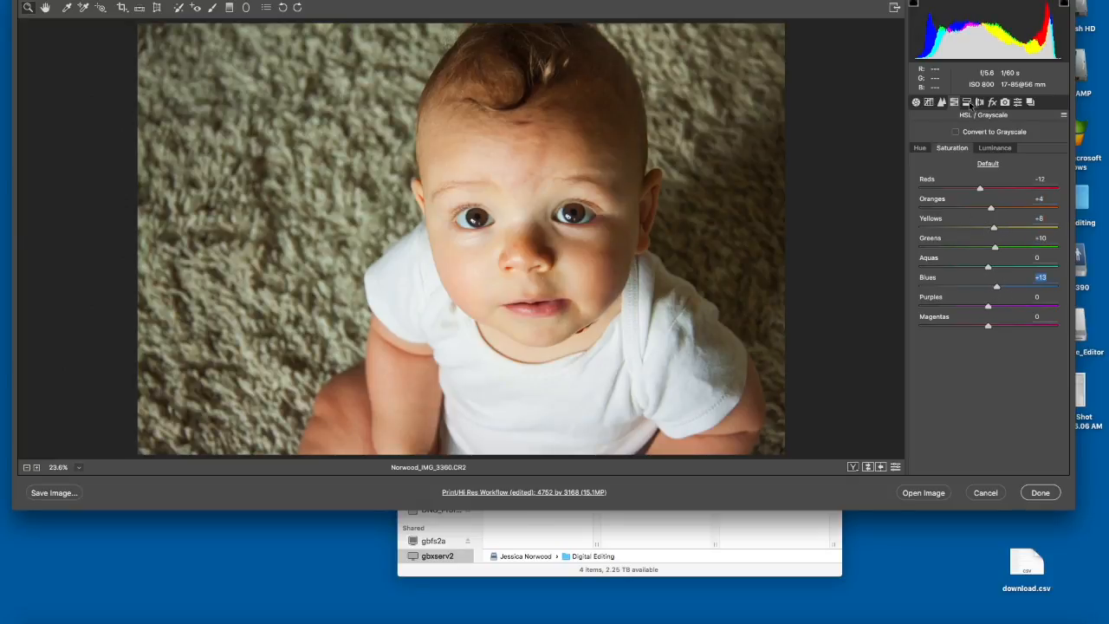
Step: Save the adjusted photo as a snapshot named Color Adjusted
left_click(969, 104)
left_click(915, 103)
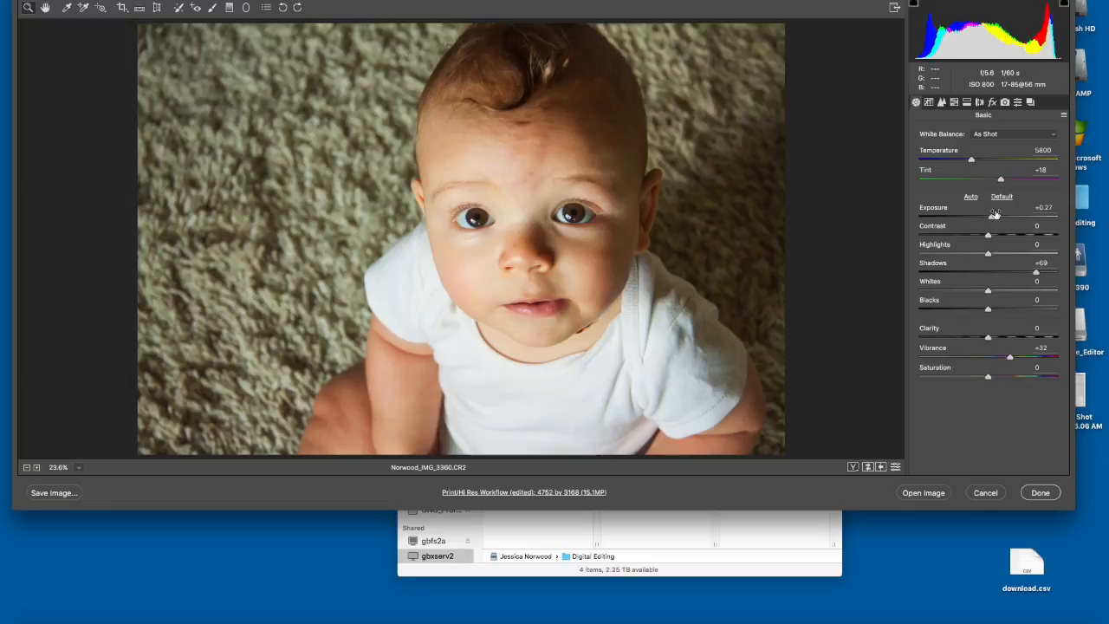
left_click(1031, 102)
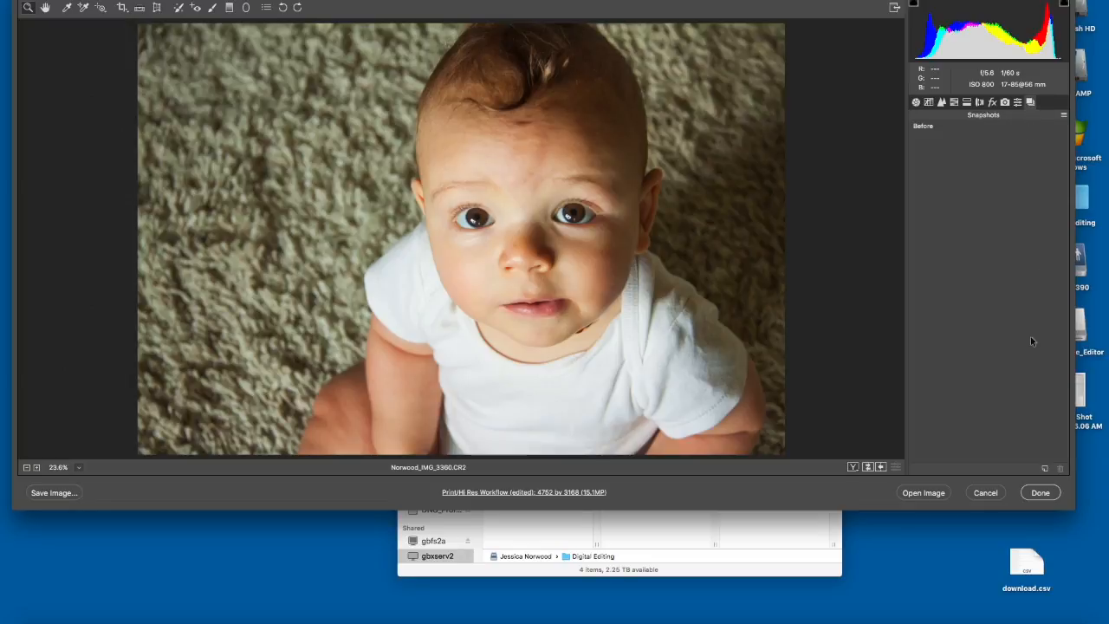
left_click(1046, 468)
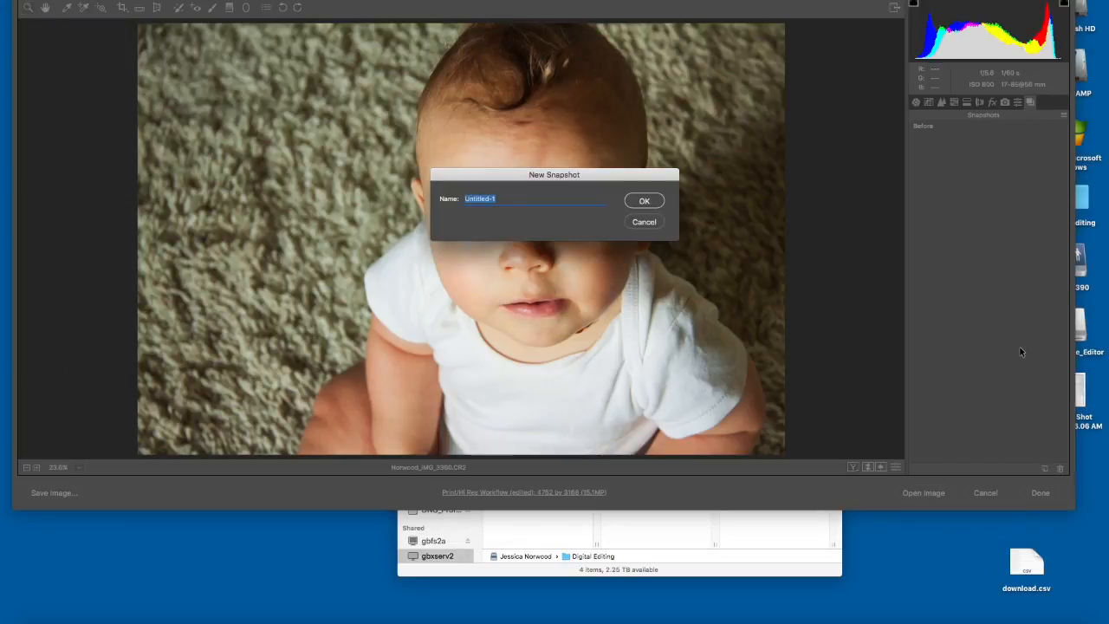
type("Color Adjusted")
key("Return")
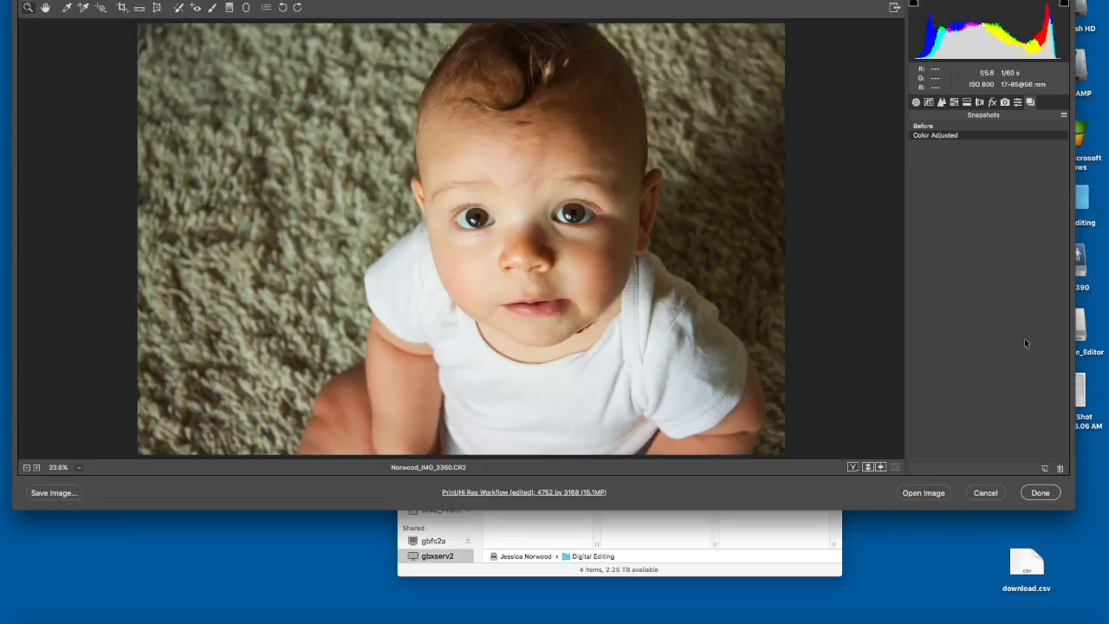
Step: Split-tone the photo with highlights at hue 227 and saturation 55, shadows at hue 96 and saturation 51, and balance +60
left_click(955, 102)
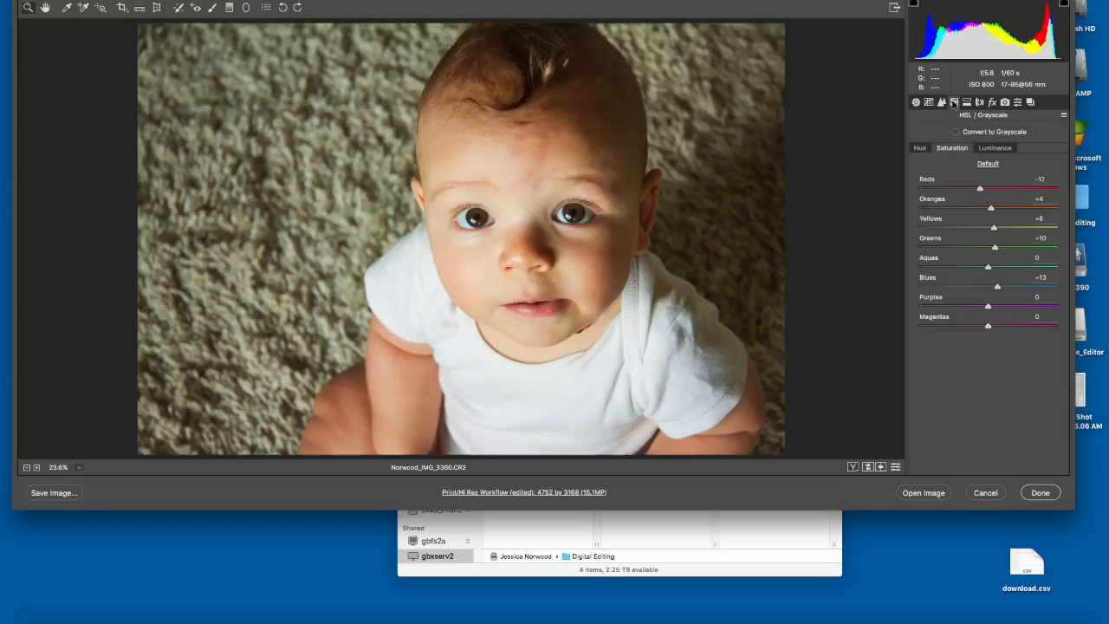
left_click(967, 102)
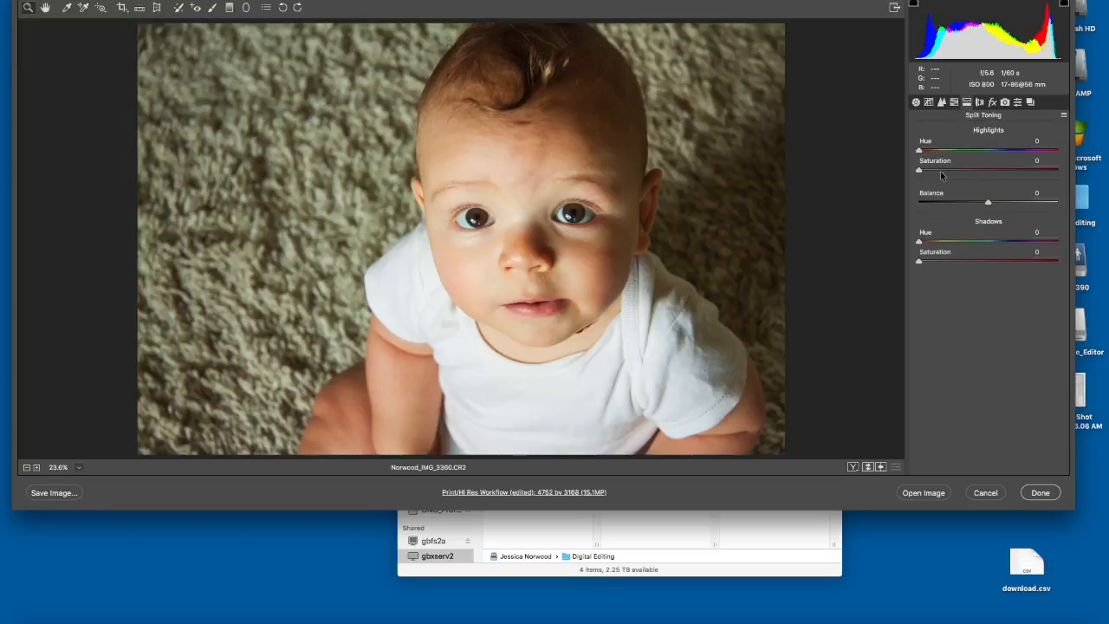
left_click_drag(924, 152, 994, 169)
left_click_drag(920, 241, 1014, 264)
left_click_drag(988, 202, 1019, 204)
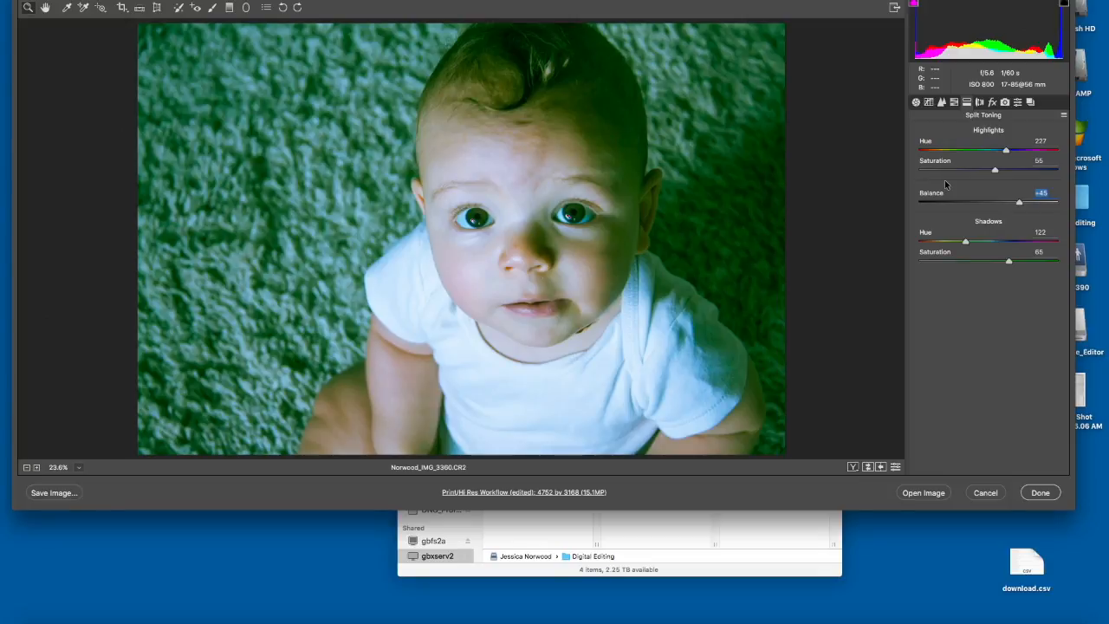
mouse_move(1019, 204)
left_mouse_down()
mouse_move(1052, 209)
mouse_move(1030, 205)
left_mouse_up()
left_click_drag(1009, 261, 957, 243)
Step: Save the toned look as a snapshot named Split-Tone
left_click(1030, 101)
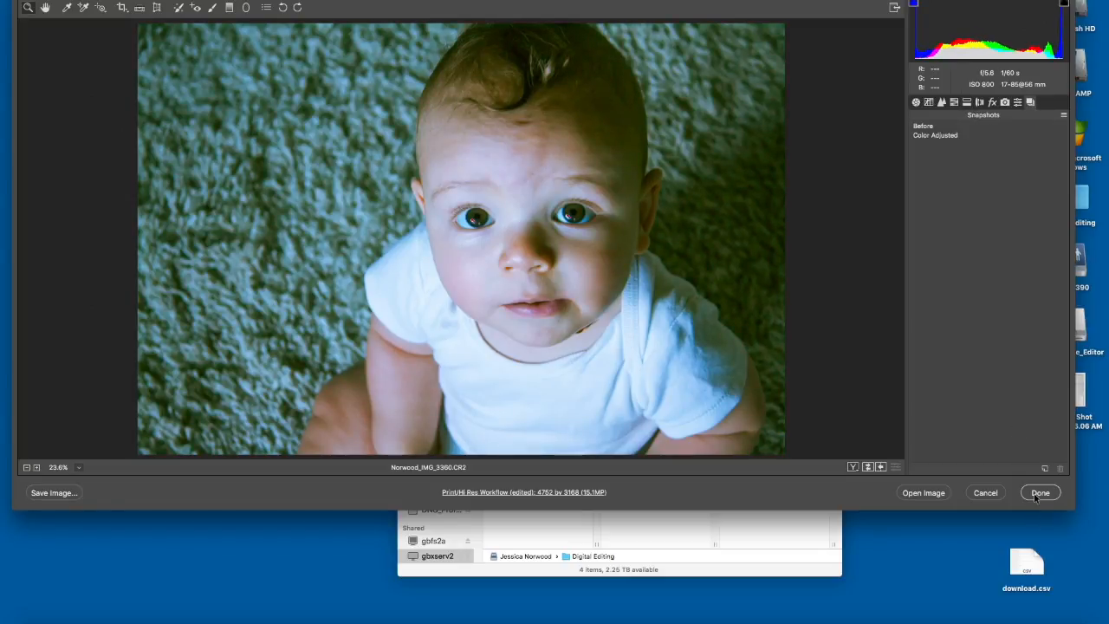
left_click(1045, 468)
key("BackSpace")
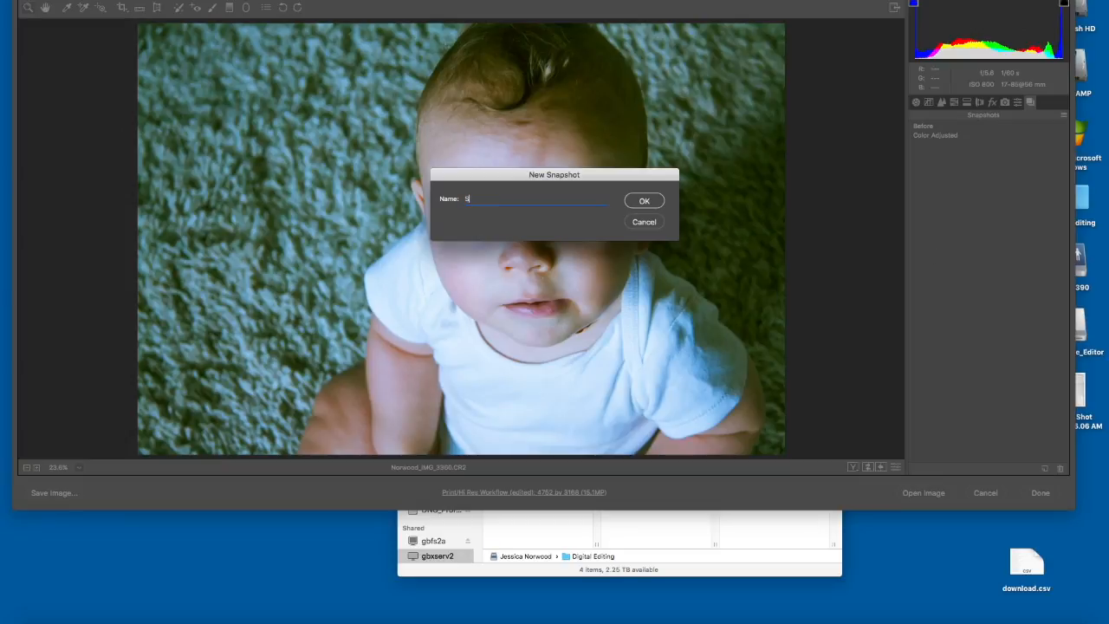
type("Split-Tone")
key("Return")
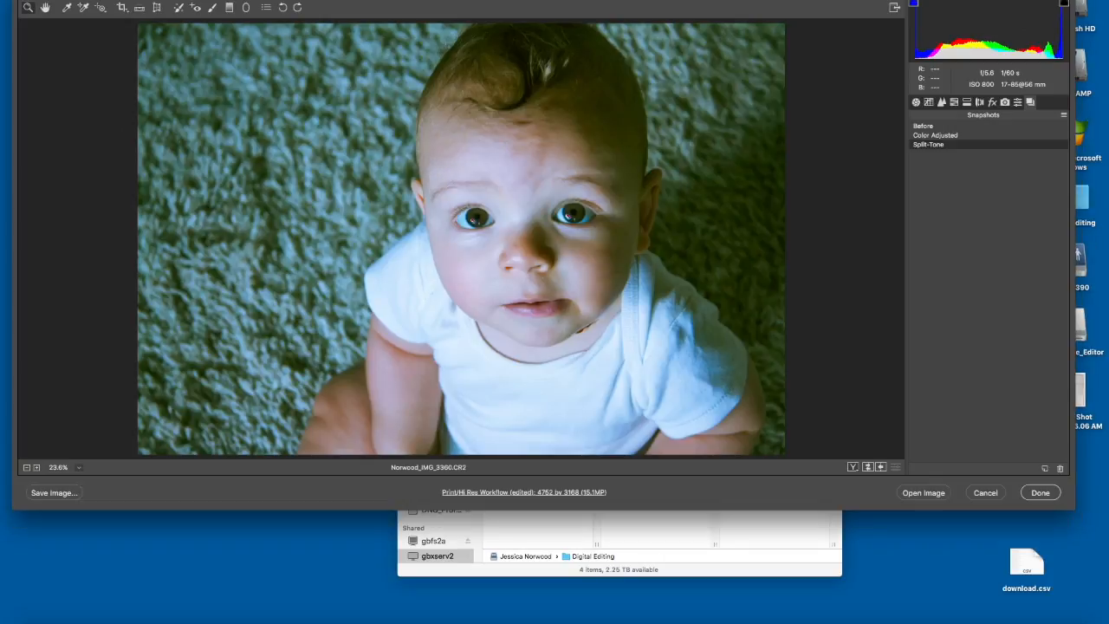
Step: Remove the split toning by setting both the highlights and shadows saturation to 0
left_click(928, 102)
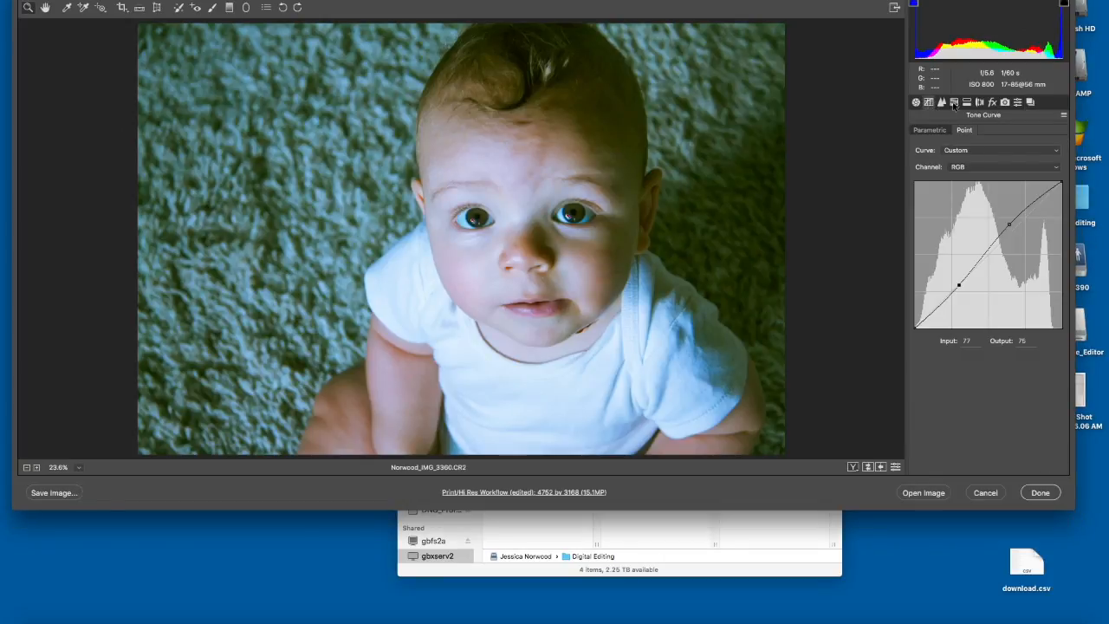
left_click(954, 103)
left_click(967, 102)
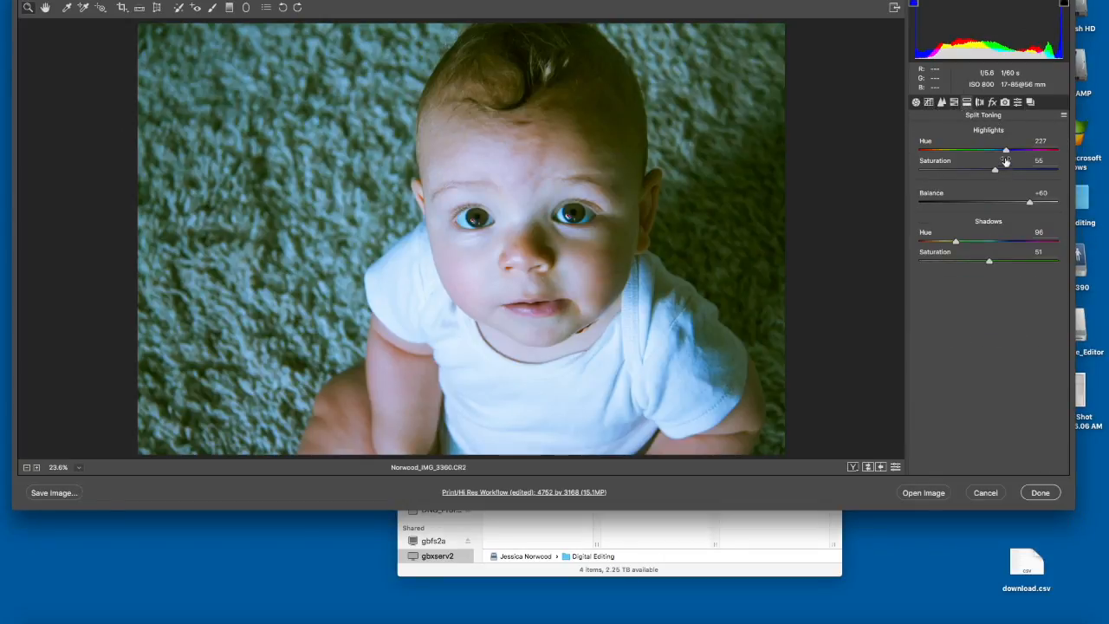
left_click_drag(995, 170, 890, 176)
left_click_drag(989, 261, 857, 262)
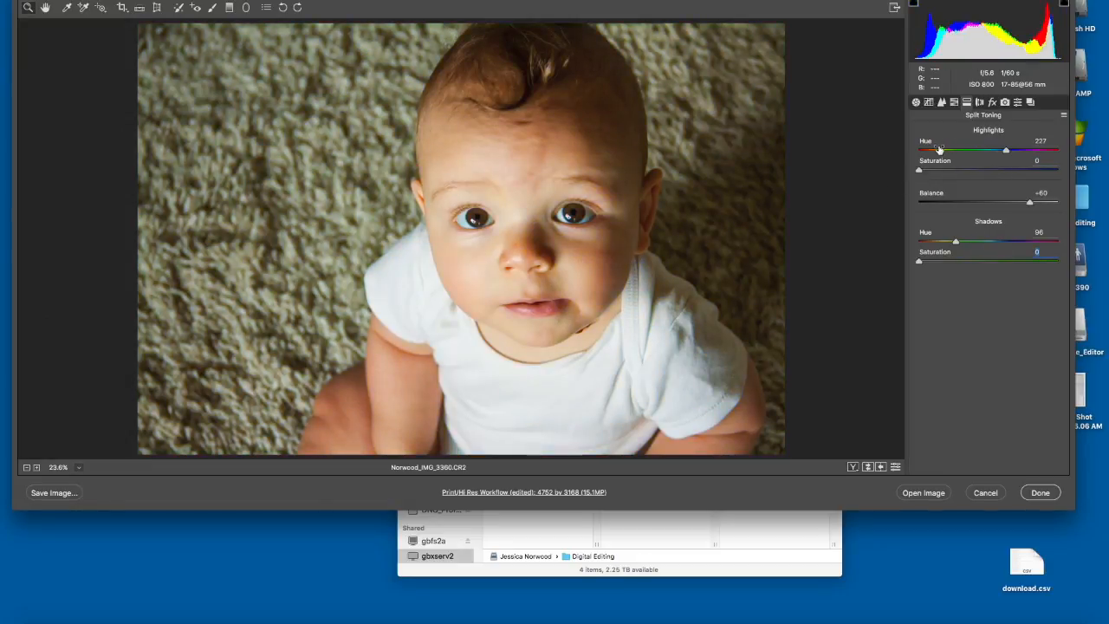
Step: Convert the photo to grayscale with reds +28, oranges +20, yellows +39, greens -26, aquas -18, blues -22, purples +37 and magentas -19
left_click(954, 103)
left_click(956, 132)
left_click_drag(981, 187, 1012, 230)
left_click_drag(994, 287, 975, 326)
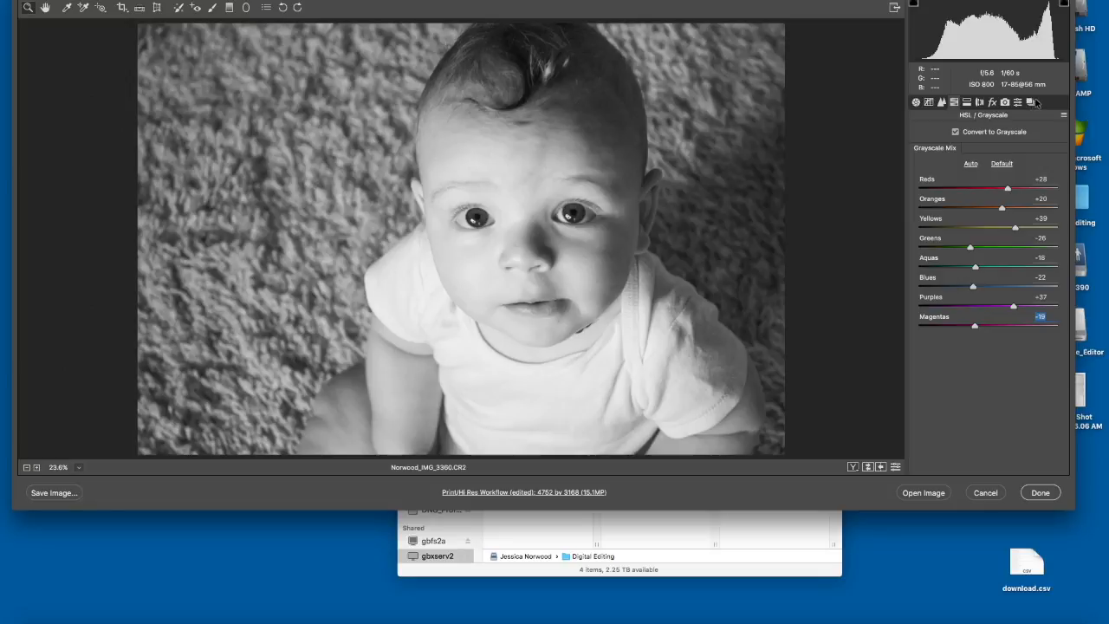
Step: Save the grayscale look as a snapshot named Black & White'
left_click(1030, 102)
left_click(1045, 468)
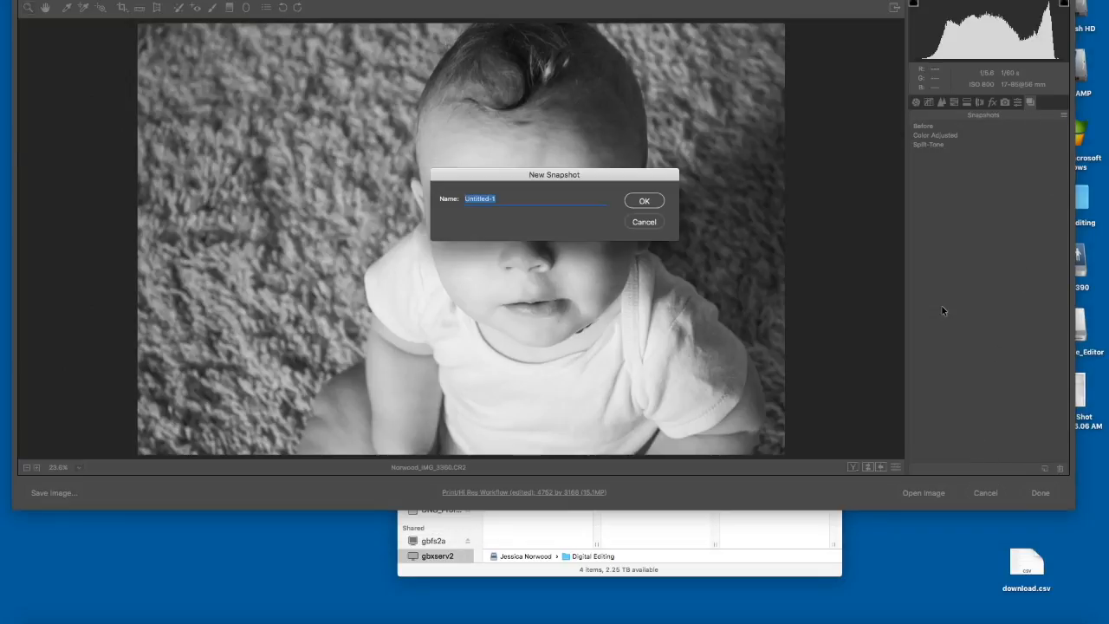
type("Black & White'")
key("Return")
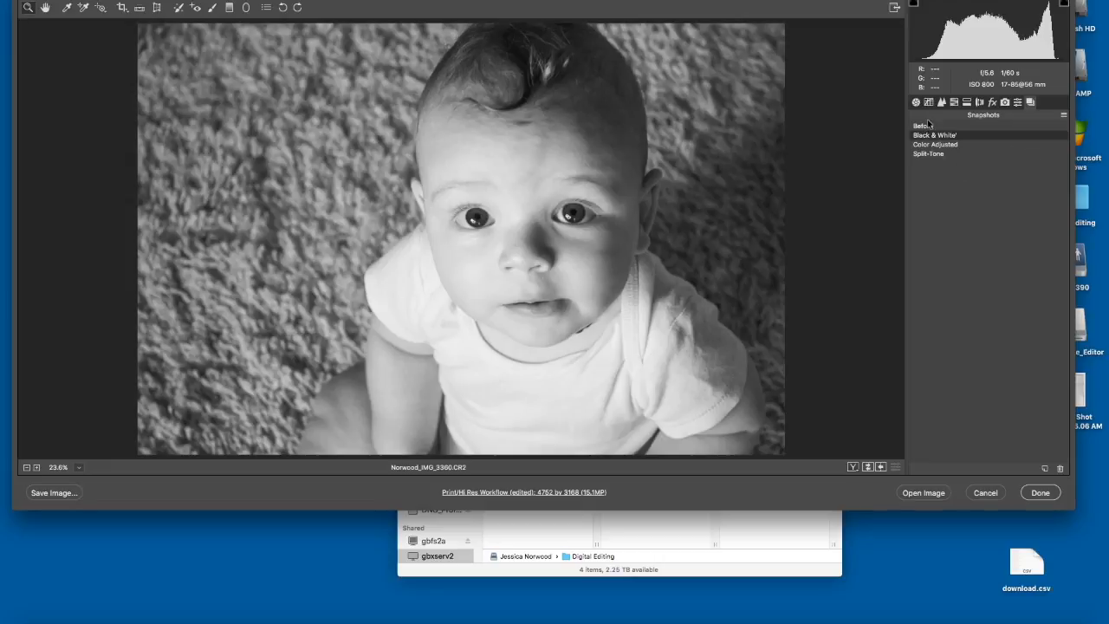
Step: Compare the saved looks by switching between the Before, Split-Tone, Color Adjusted and Black & White' snapshots
left_click(928, 127)
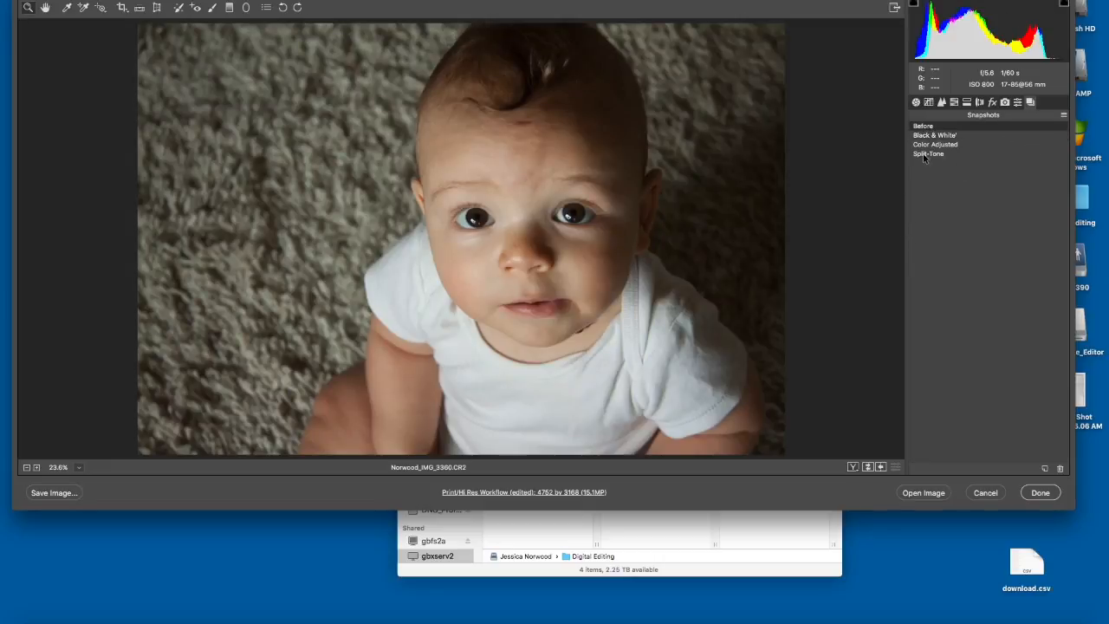
left_click(929, 154)
left_click(932, 144)
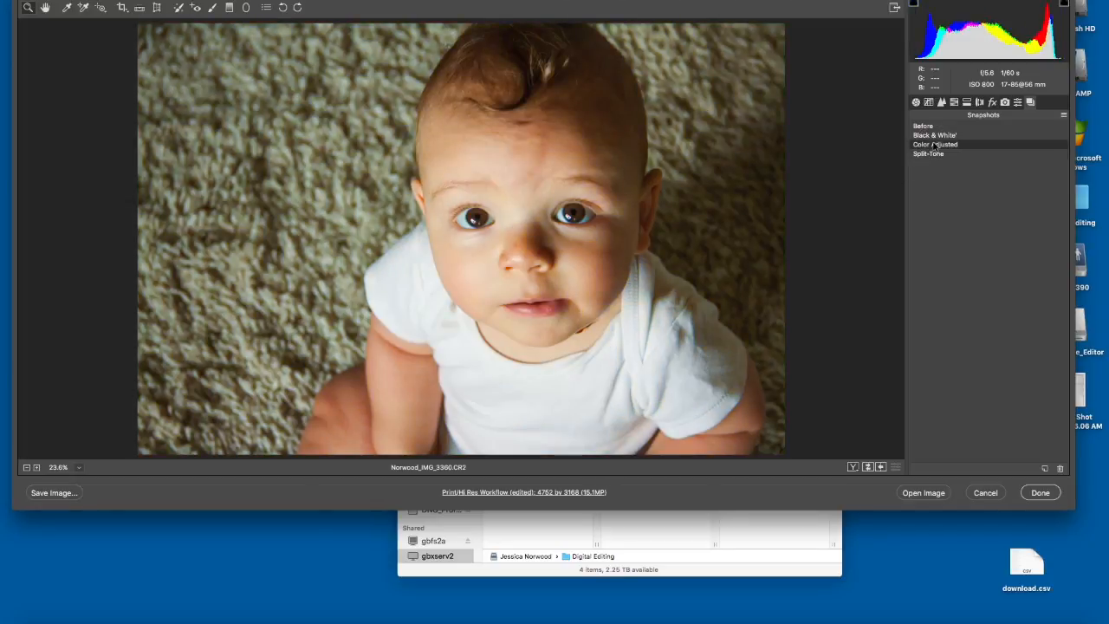
left_click(938, 134)
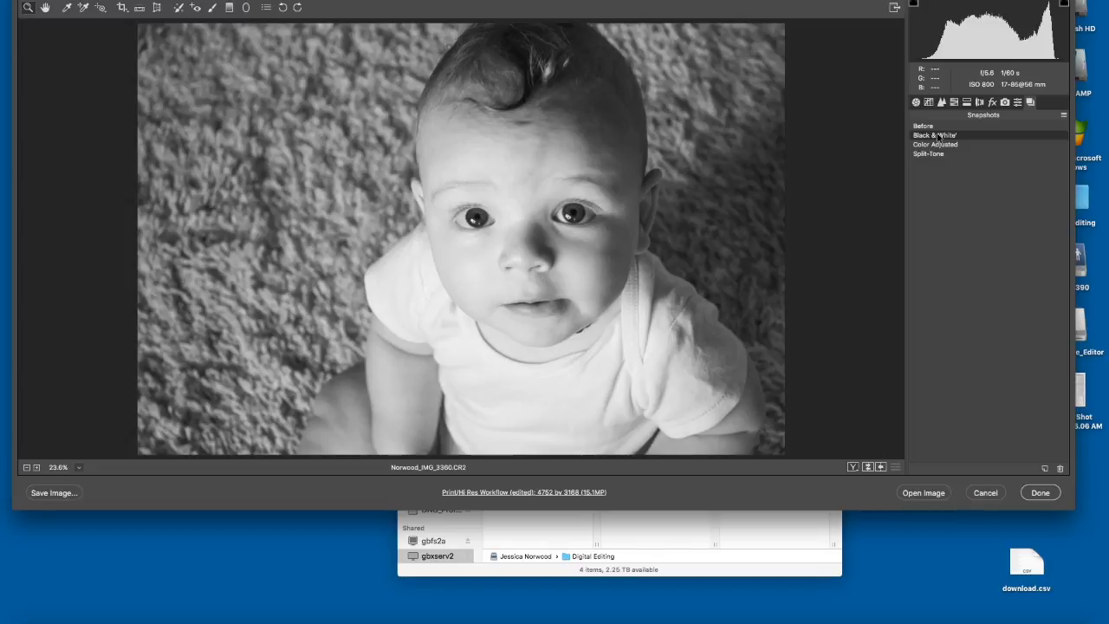
left_click(1062, 116)
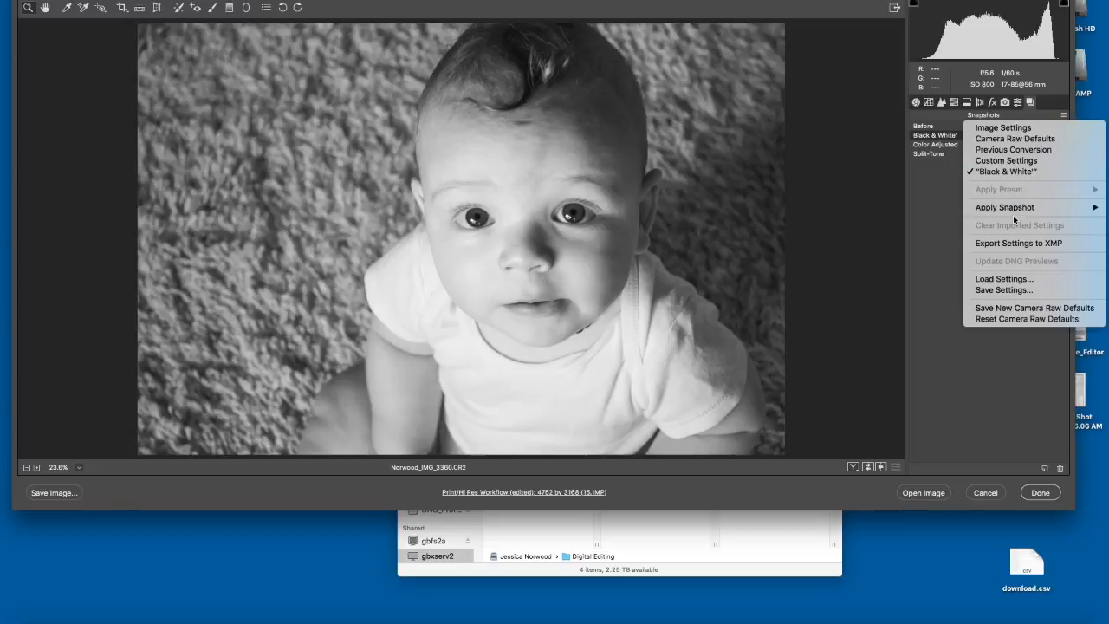
mouse_move(1016, 213)
left_click(924, 265)
left_click(936, 143)
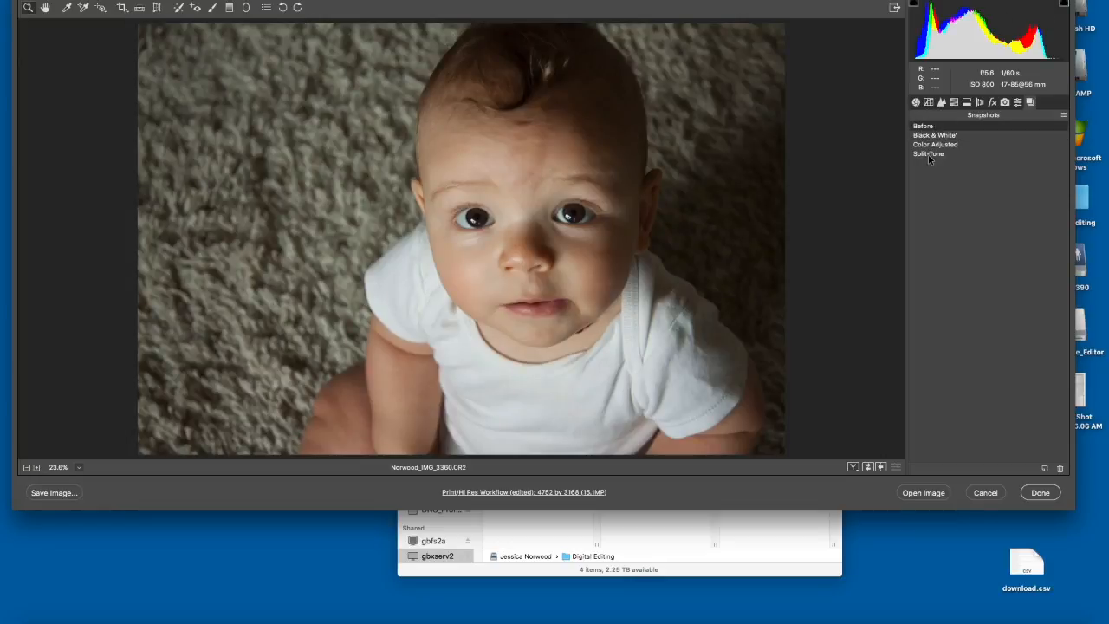
left_click(928, 154)
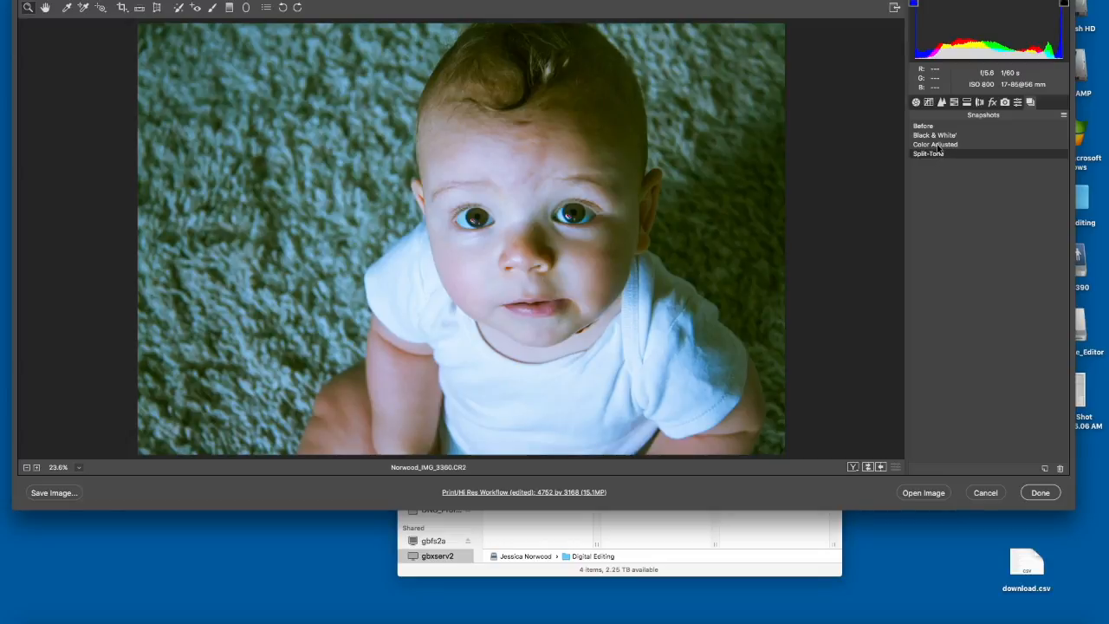
left_click(938, 145)
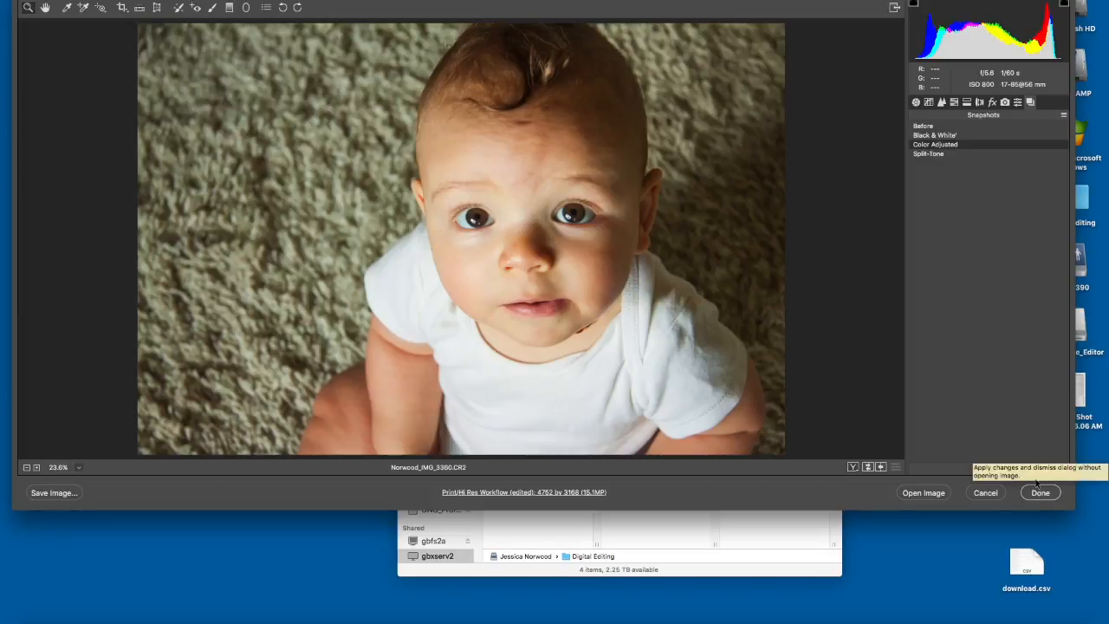
Step: Apply the Black & White' snapshot to the photo through the Apply Snapshot command
left_click(1065, 115)
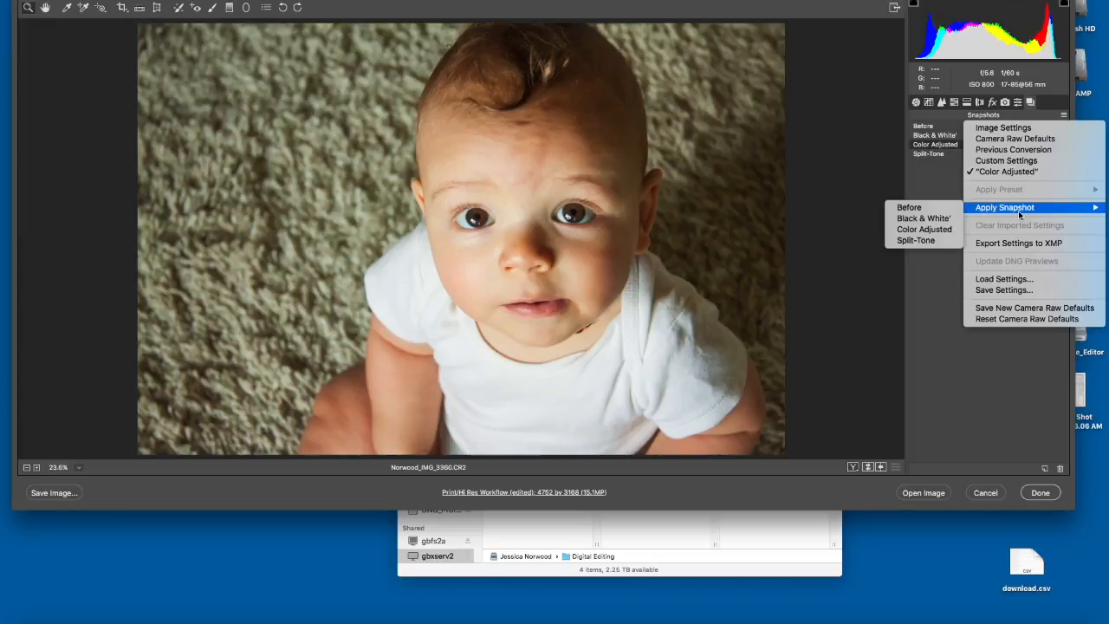
left_click(932, 218)
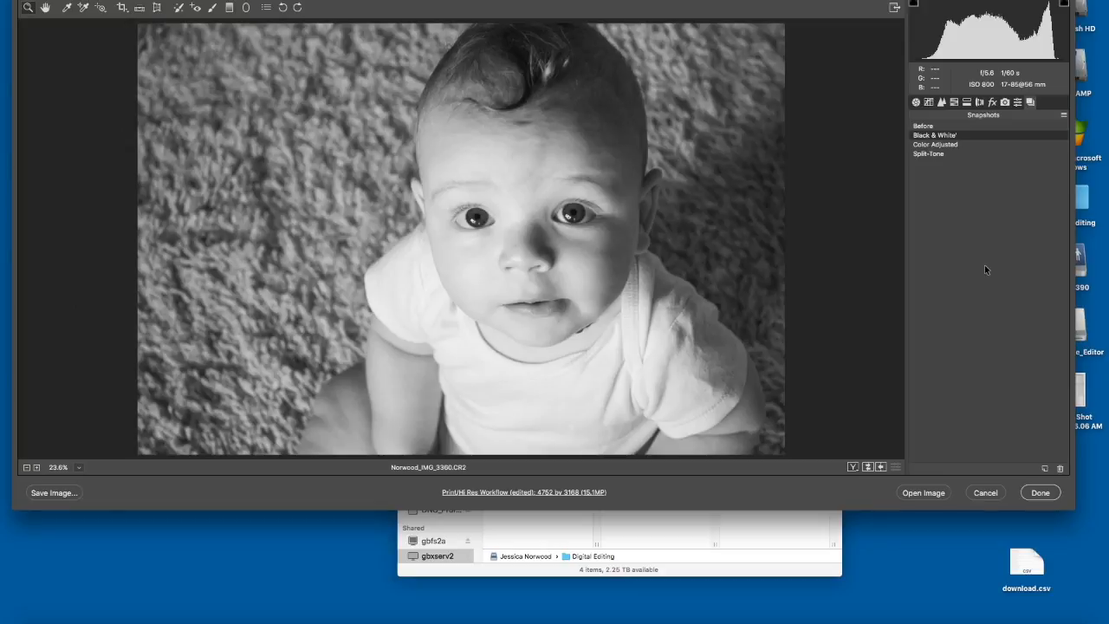
Step: Save the current settings as a preset named Black & White 1, excluding Post Crop Vignetting, Grain, Dehaze and Chromatic Aberration
left_click(1018, 101)
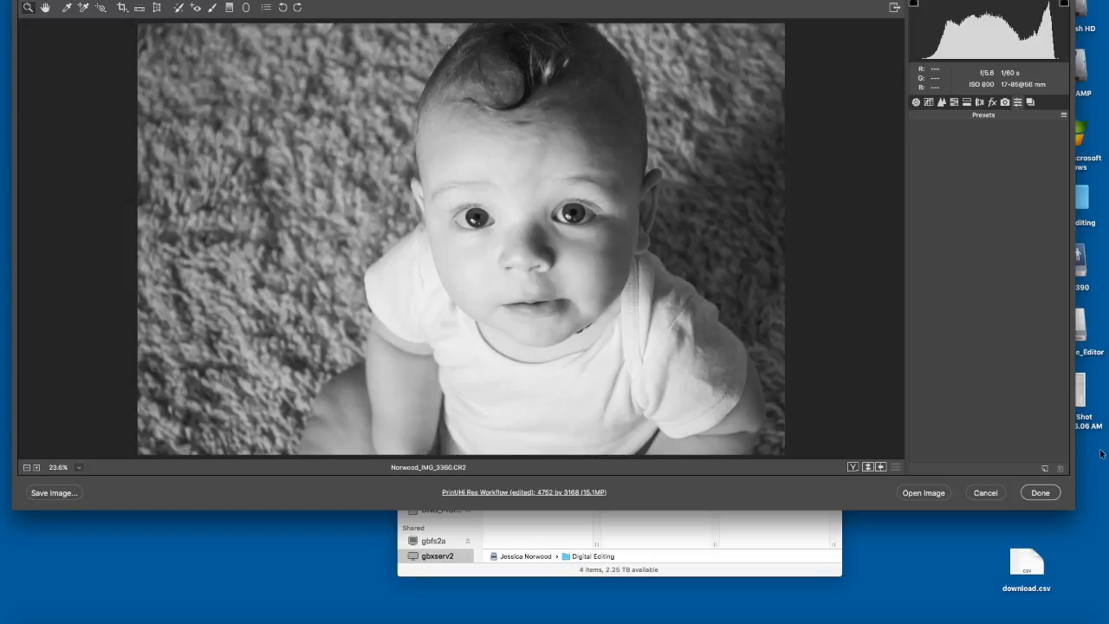
left_click(1045, 469)
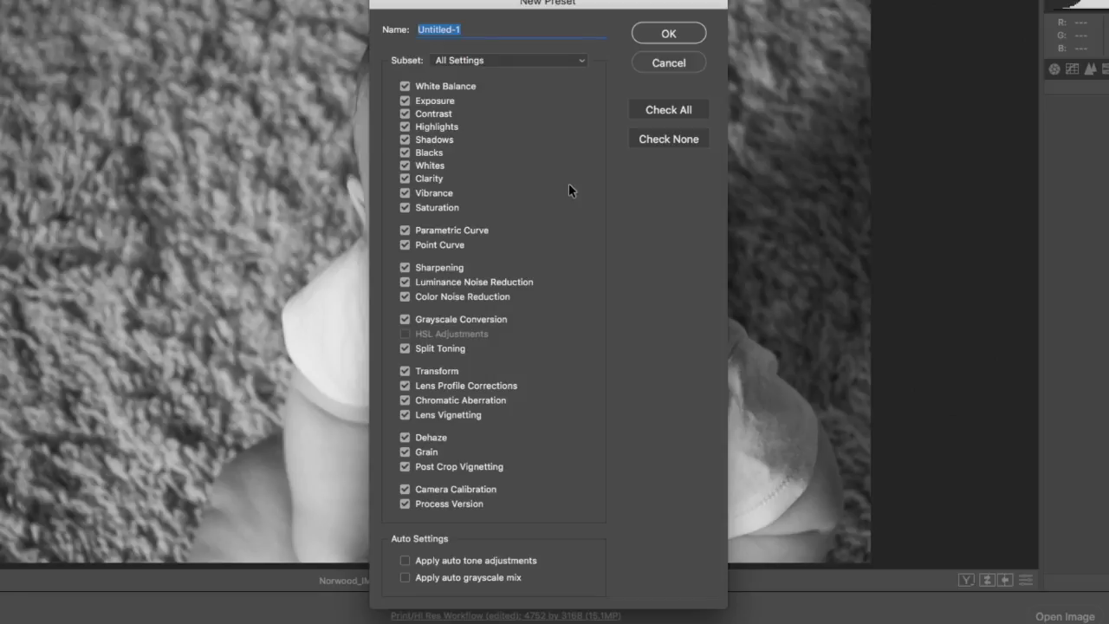
type("Black & White 1")
left_click(405, 466)
left_click(405, 452)
left_click(404, 437)
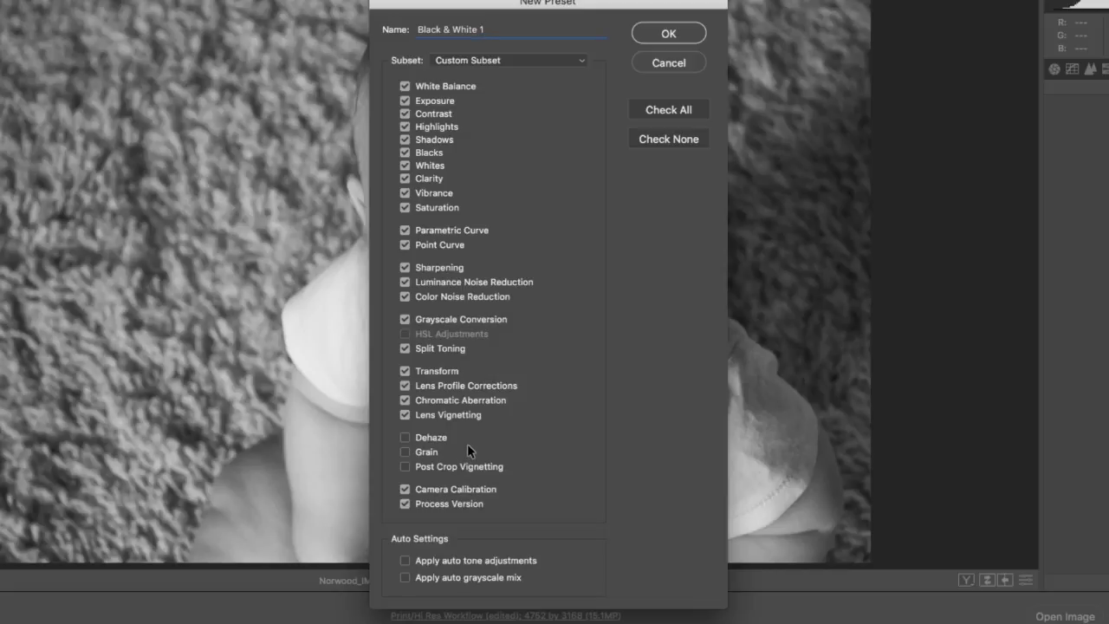
left_click(406, 401)
left_click(669, 35)
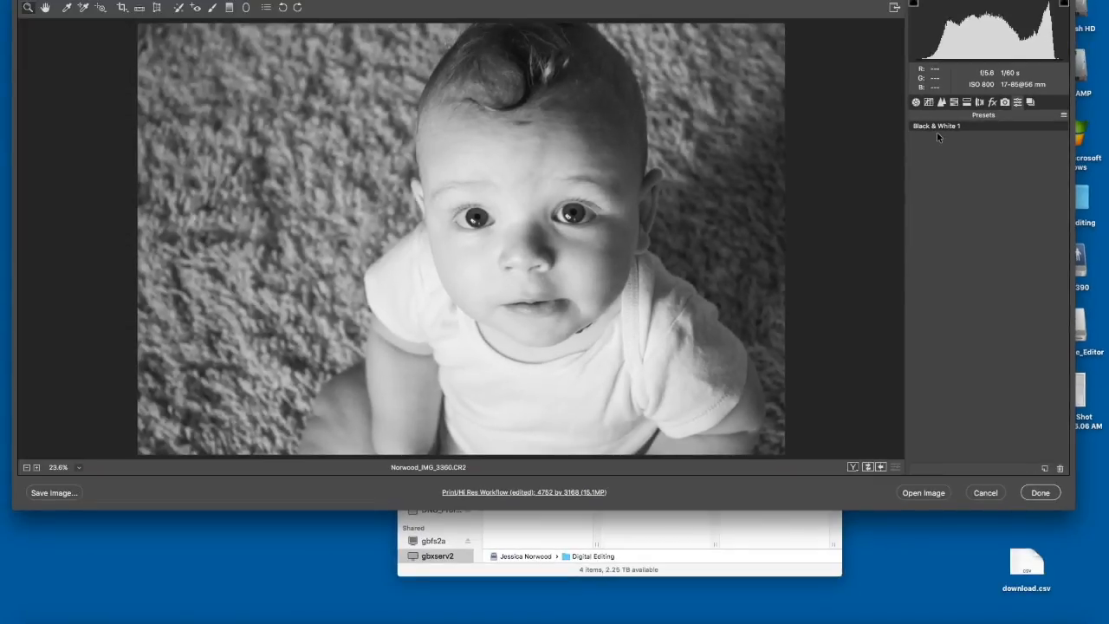
Step: Apply the edits without opening the photo, and select the raw photos IMG_3487, IMG_3521 and IMG_3532 in Bridge
left_click(1041, 493)
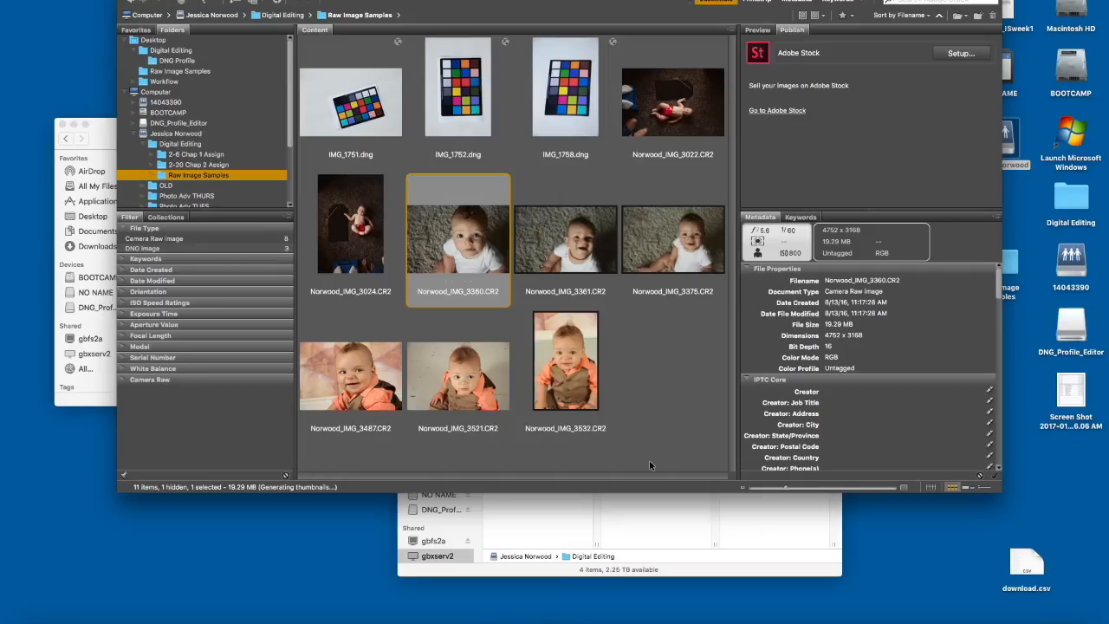
left_click(659, 390)
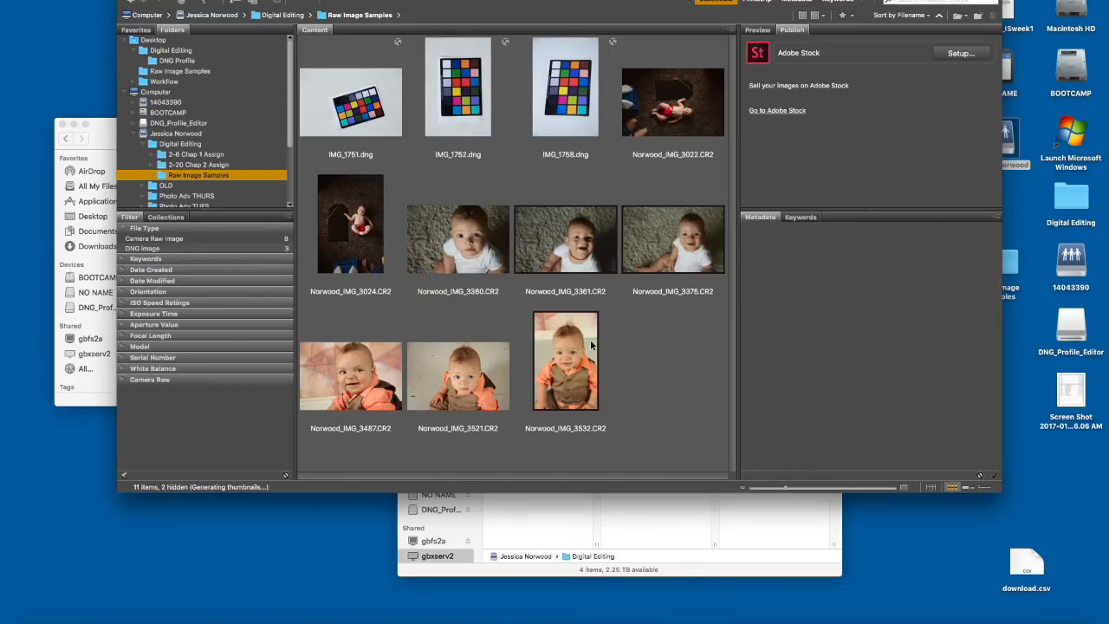
left_click(568, 379)
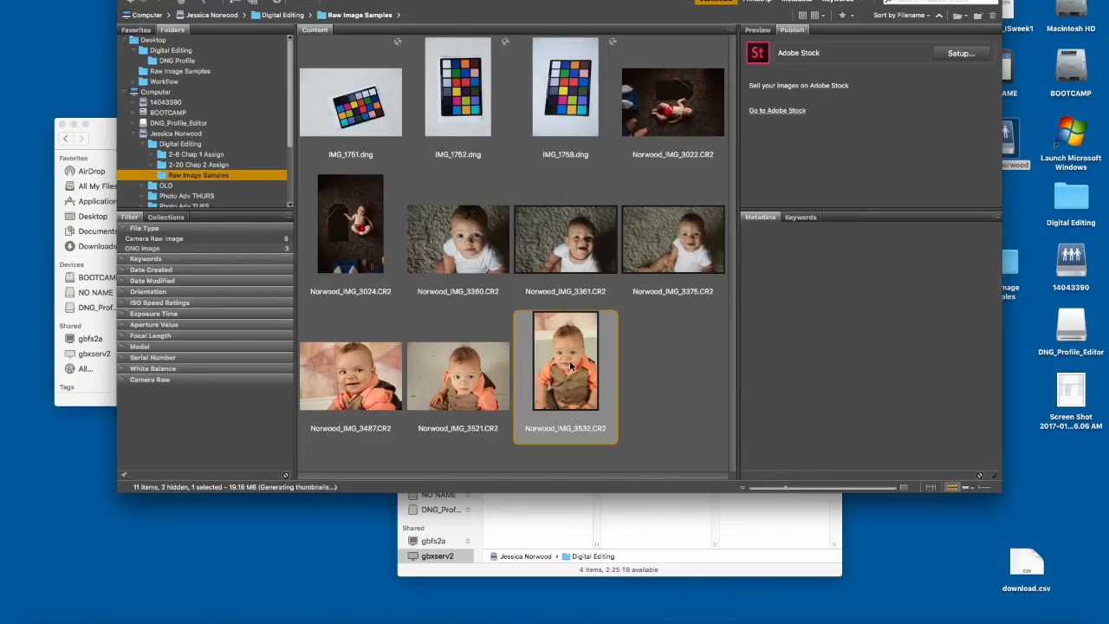
left_click(362, 389, "shift")
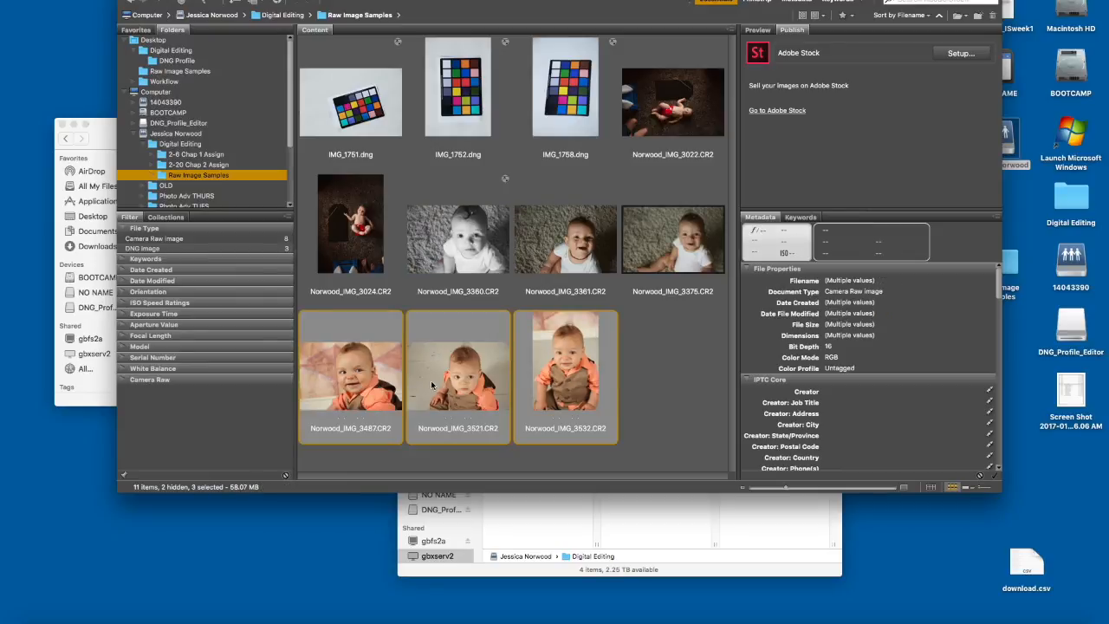
Step: Open the three selected raw portraits in Camera Raw and apply the Black & White 1 preset to IMG_3521
double_click(430, 383)
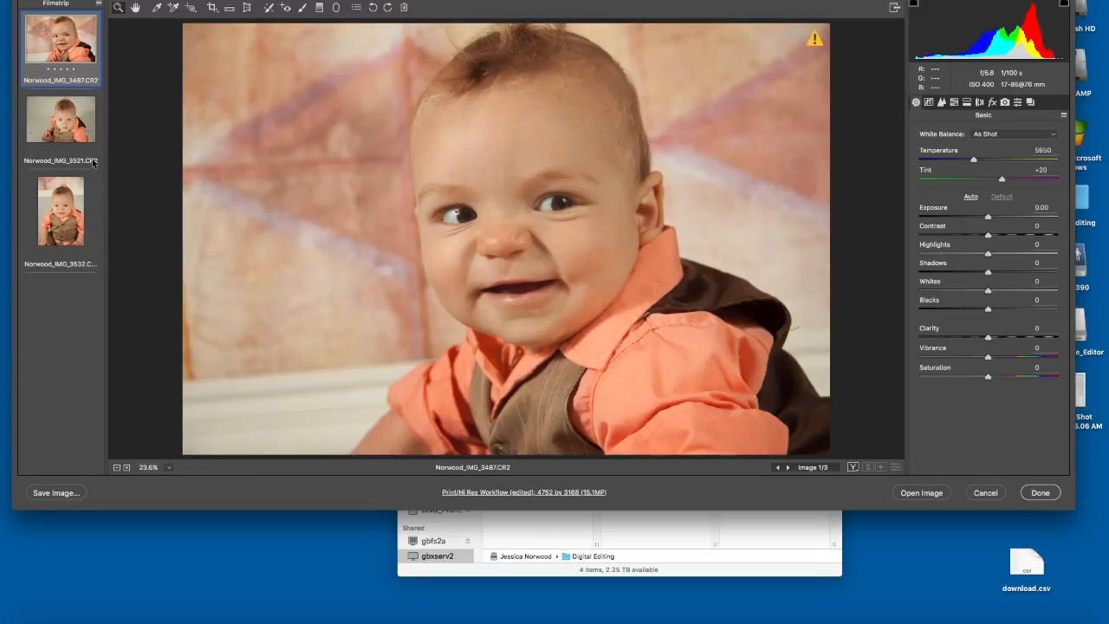
left_click(69, 128)
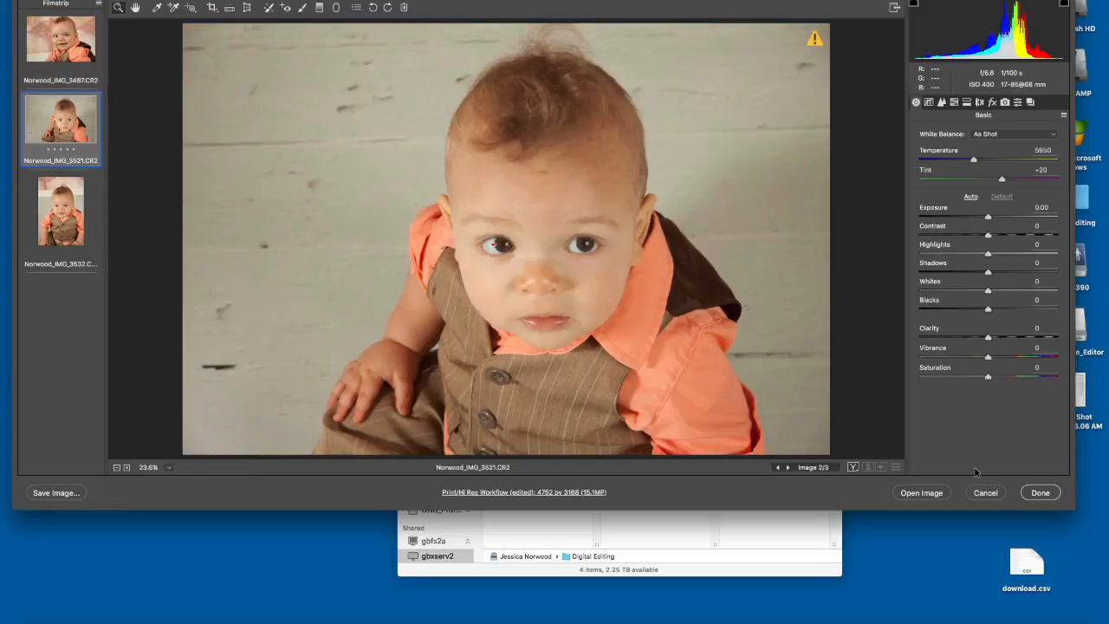
left_click(1017, 102)
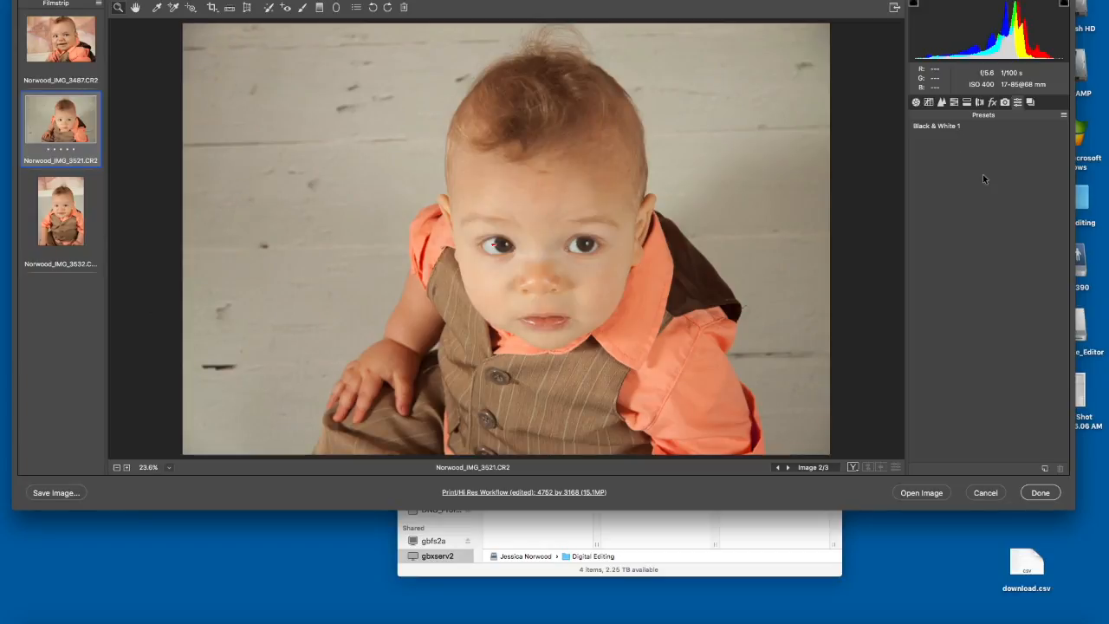
left_click(945, 126)
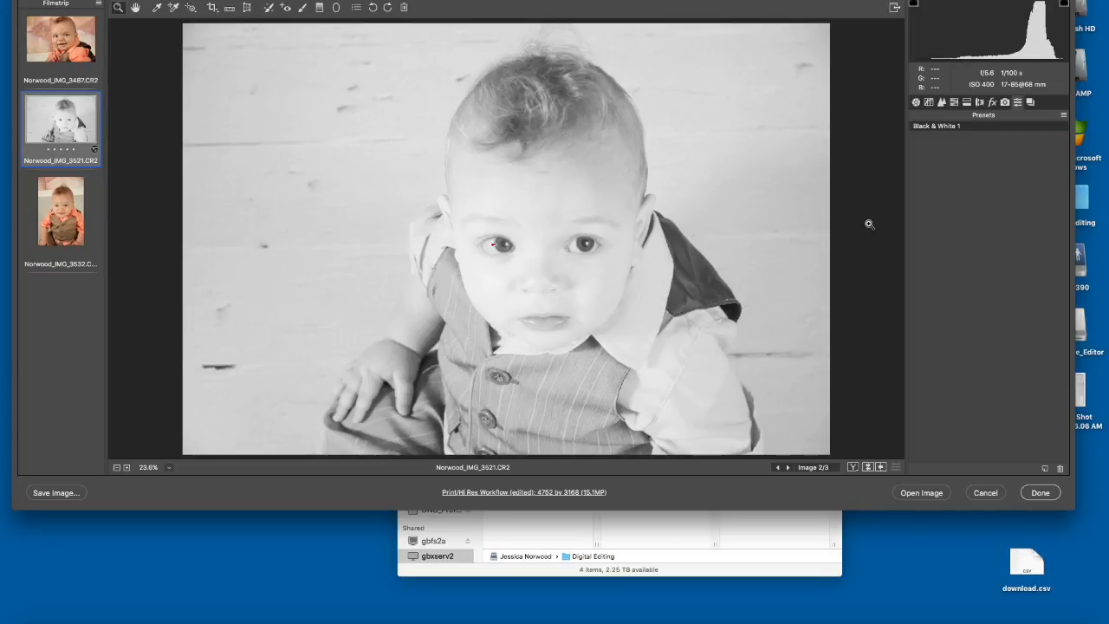
Step: Adjust the photo's grayscale mix to Reds -8, Oranges -1, Yellows -4, Greens +13, Aquas -16 and Purples -8
left_click(954, 102)
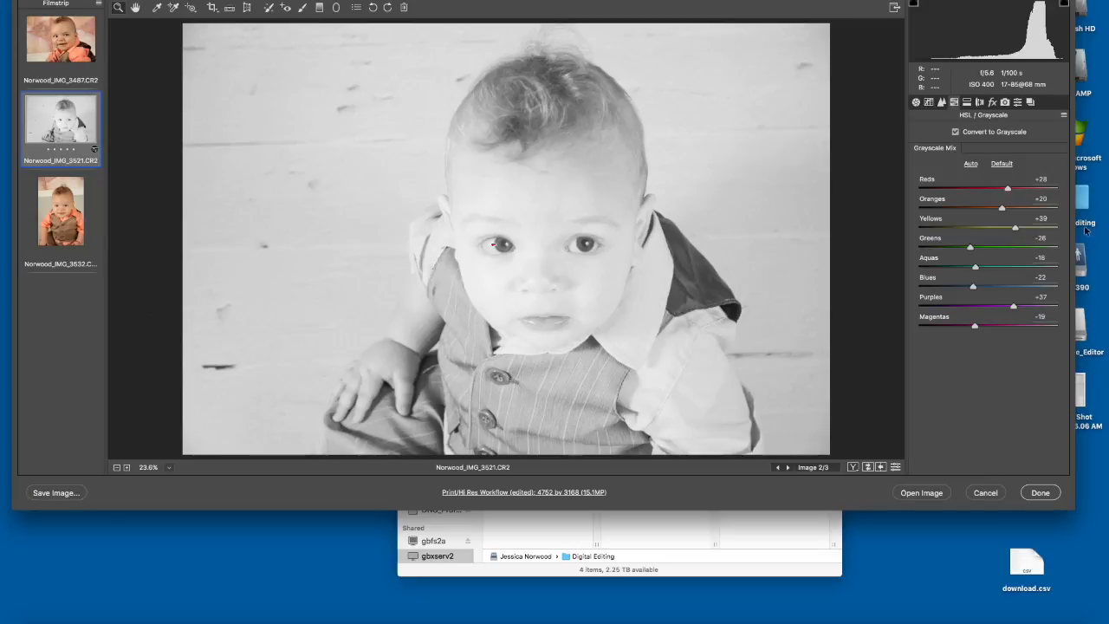
left_click_drag(1009, 190, 976, 266)
left_click_drag(1012, 308, 983, 307)
mouse_move(997, 228)
left_mouse_down()
mouse_move(1022, 227)
mouse_move(986, 229)
mouse_move(989, 212)
left_mouse_up()
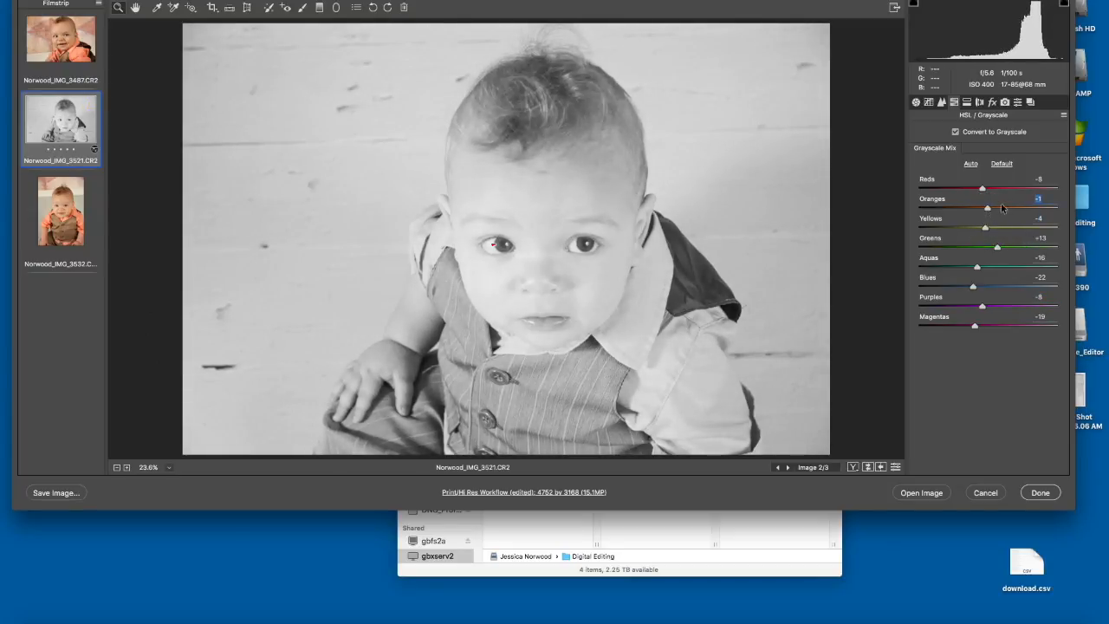
Step: Save the current adjustments as a new preset named Black & White 2 with the All Settings subset
left_click(1018, 102)
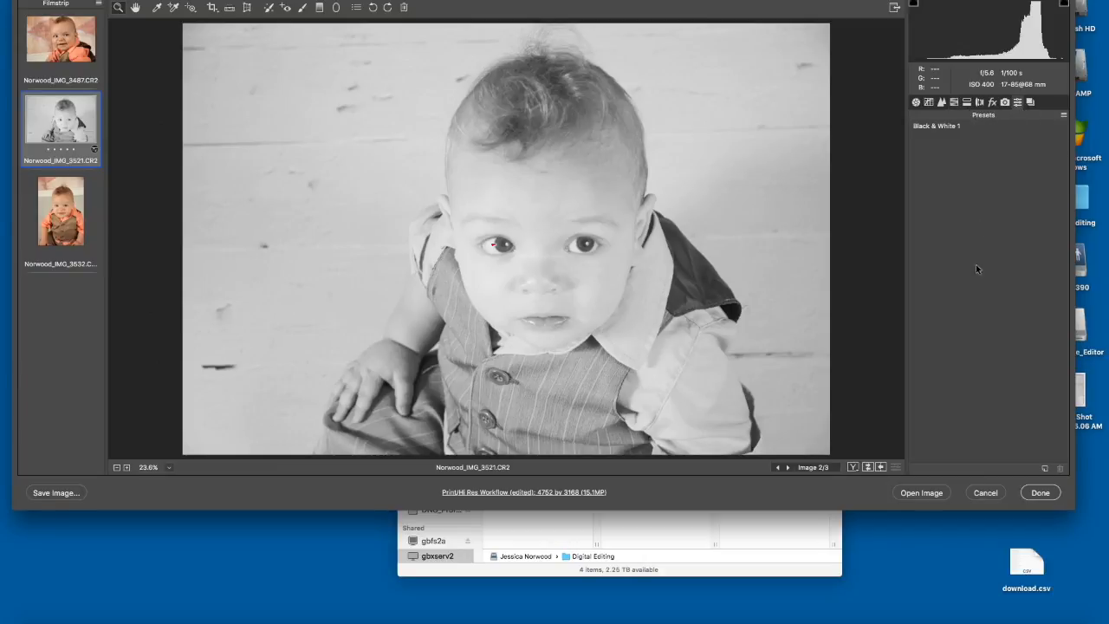
left_click(1045, 468)
type("Black & White 2")
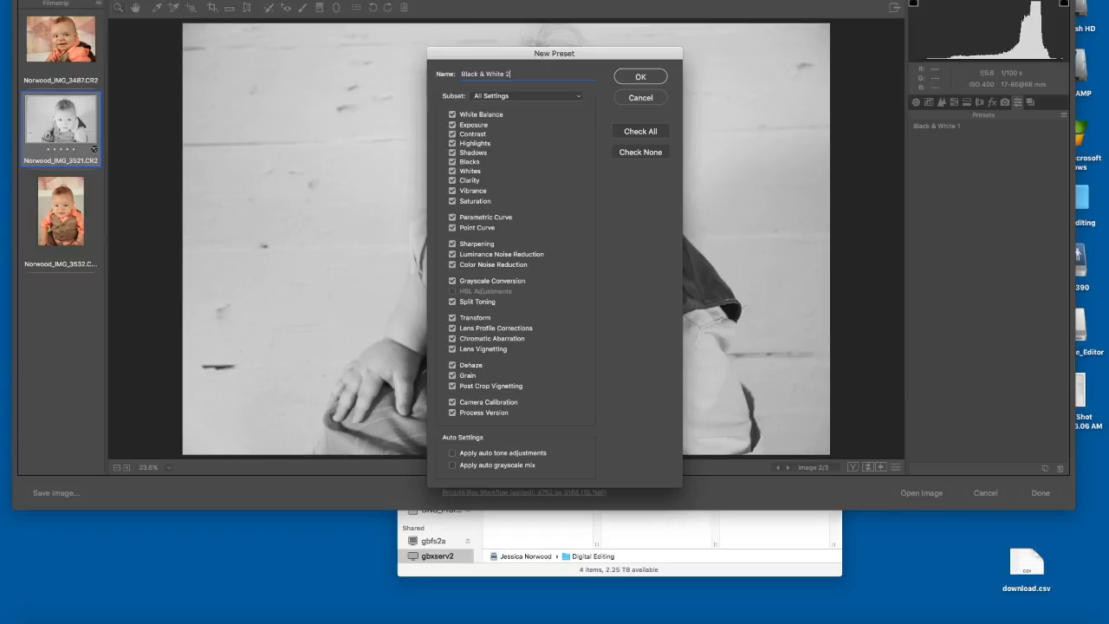
key("Return")
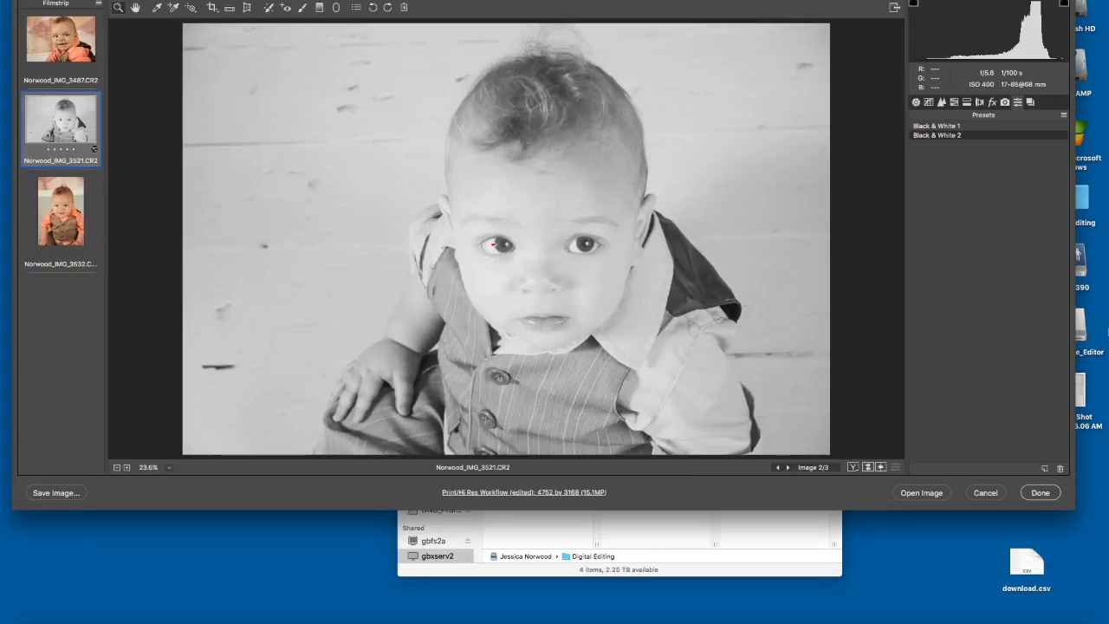
left_click_drag(819, 0, 825, 0)
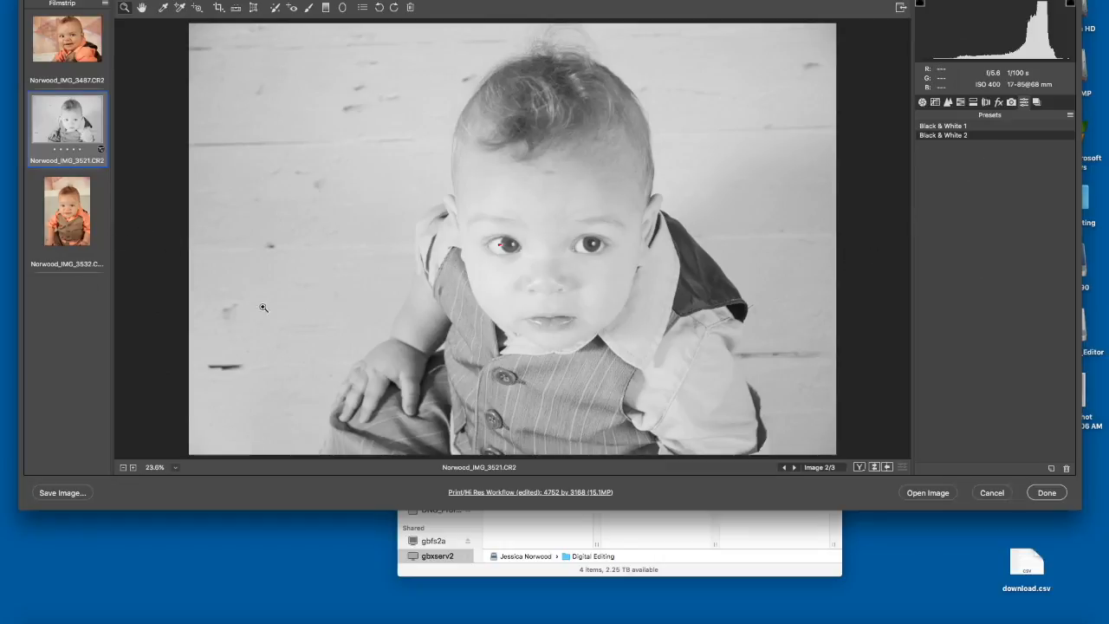
Step: Try both black-and-white presets on the vertical portrait IMG_3532, ending with Black & White 2 applied
left_click(935, 136)
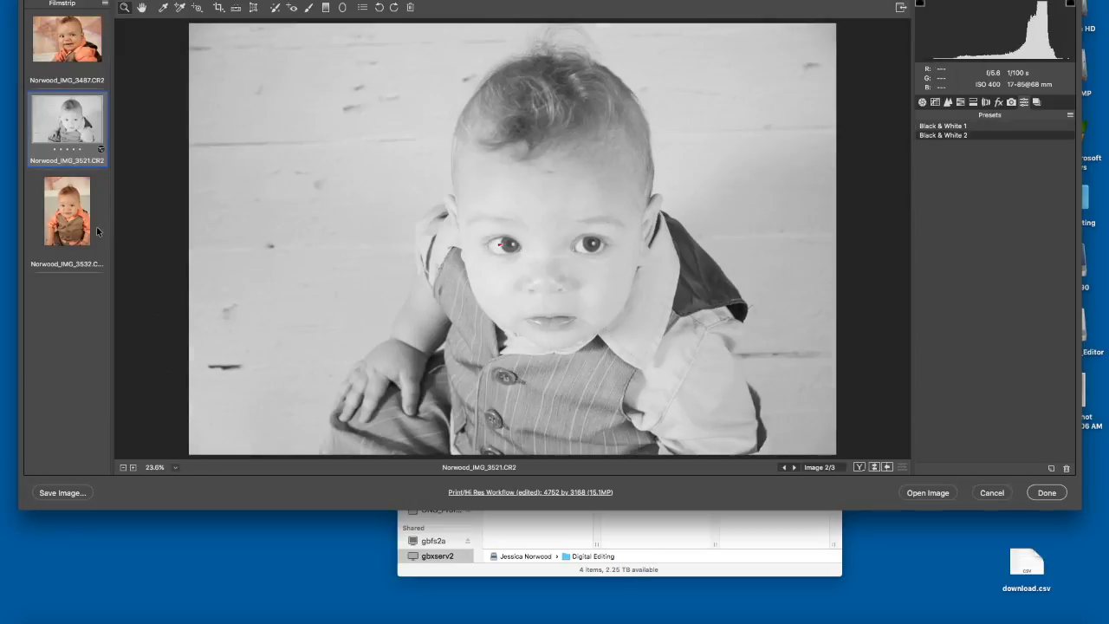
left_click(64, 217)
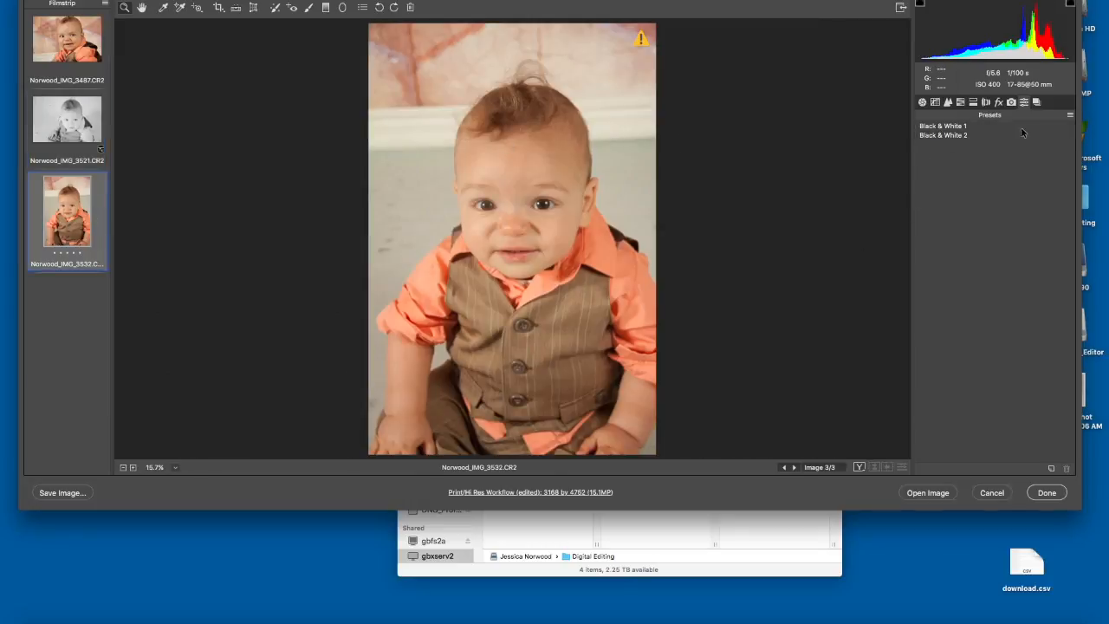
left_click(950, 134)
left_click(950, 127)
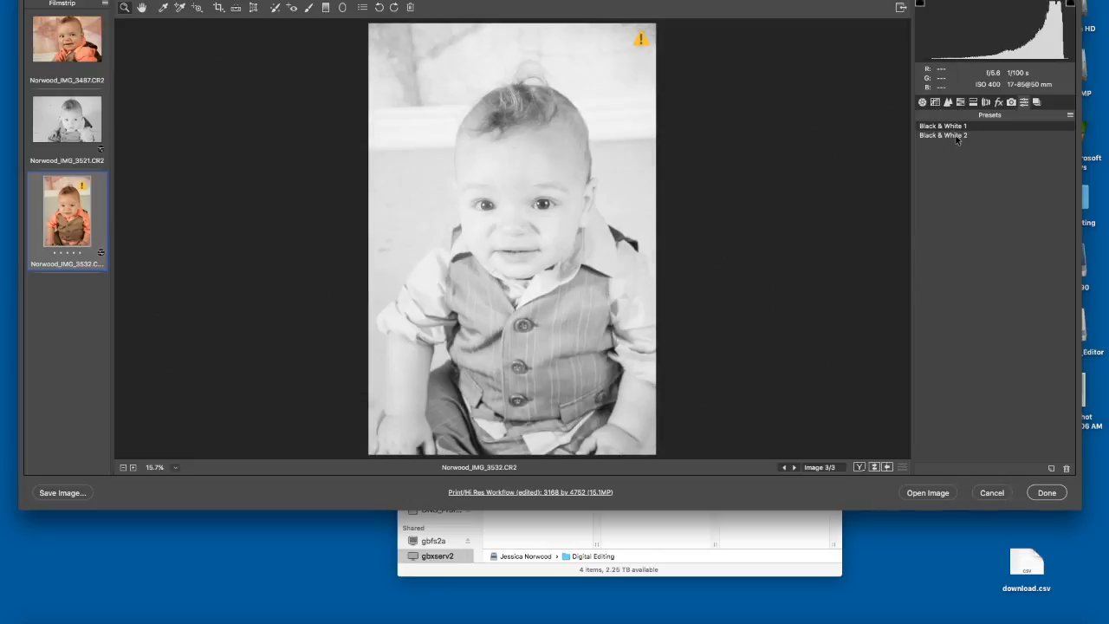
left_click(956, 136)
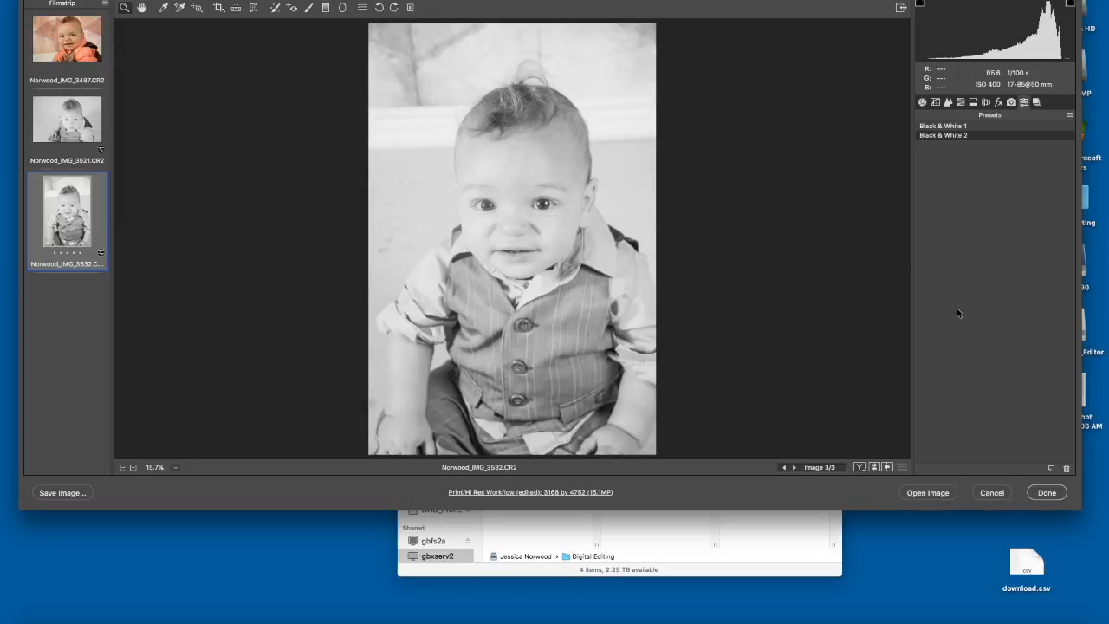
Step: Examine where preset files are stored by browsing the CameraRaw Settings folder from Load Settings, without loading anything
left_click(1071, 115)
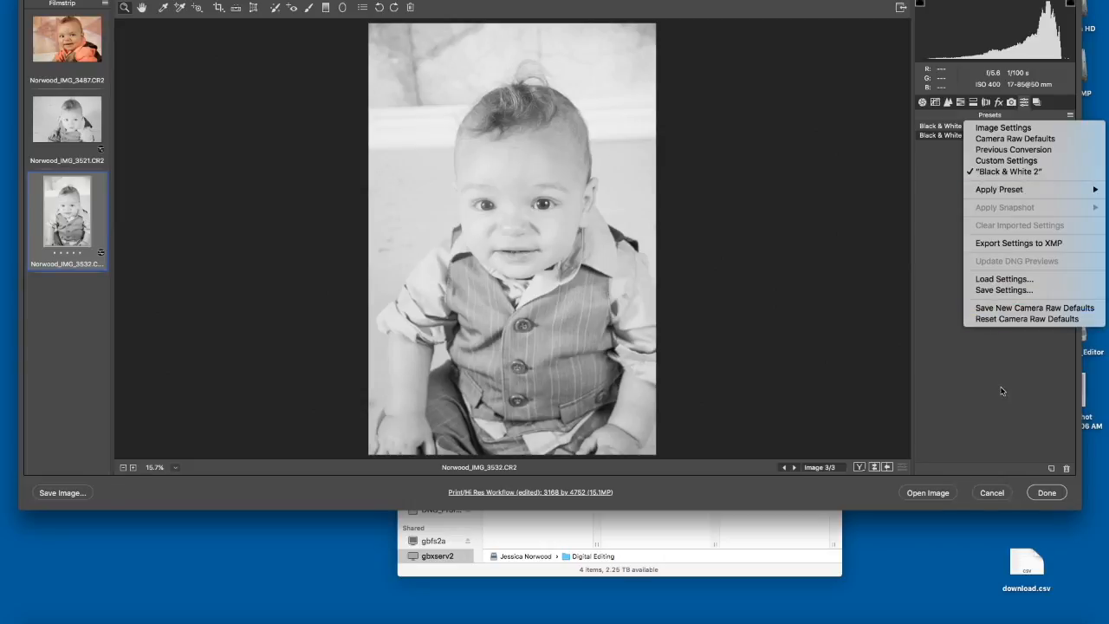
left_click(997, 280)
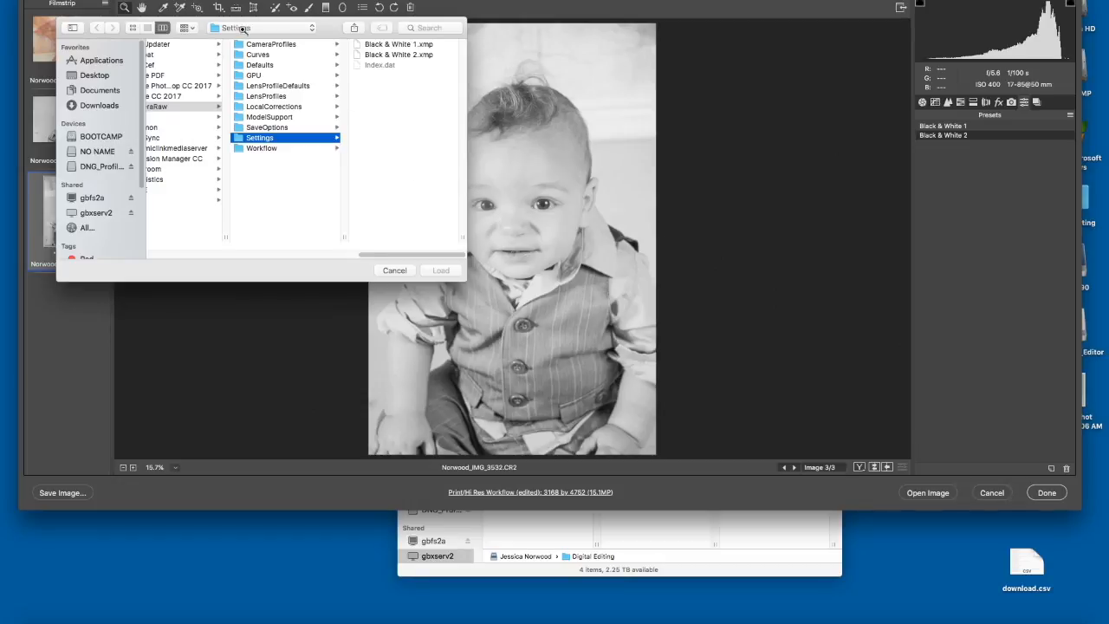
scroll(275, 88, "left", 5)
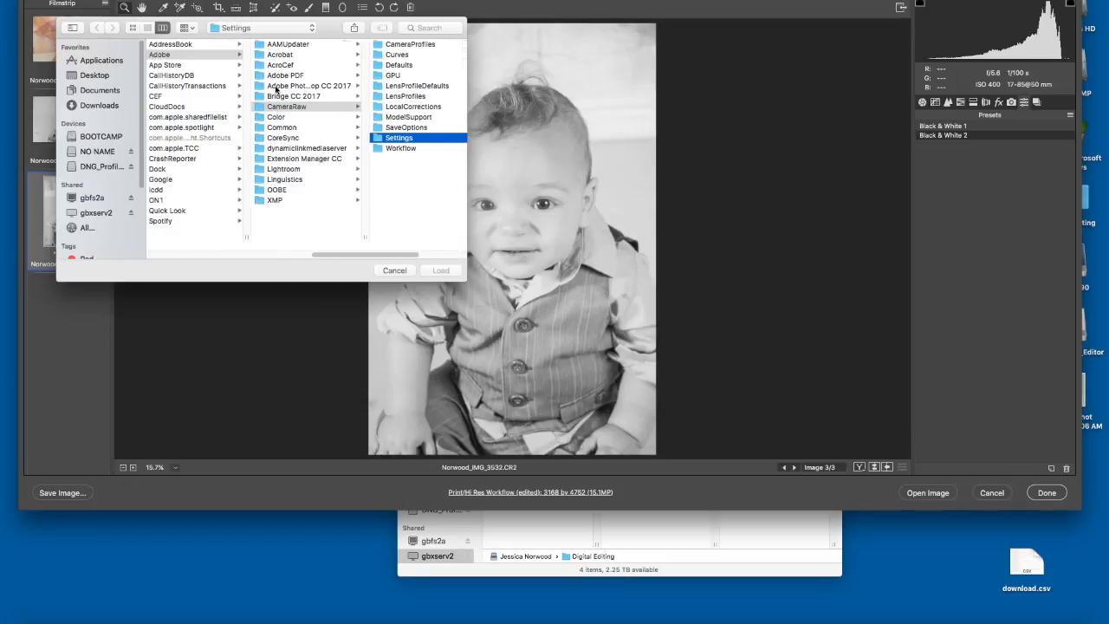
scroll(276, 89, "right", 5)
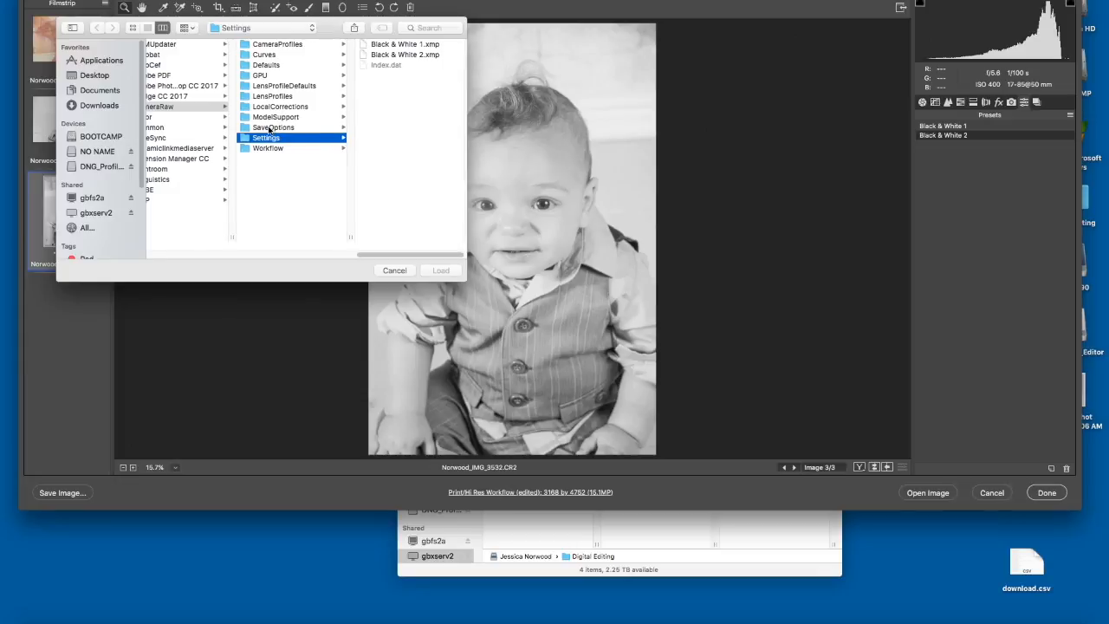
scroll(269, 130, "left", 5)
scroll(270, 130, "left", 5)
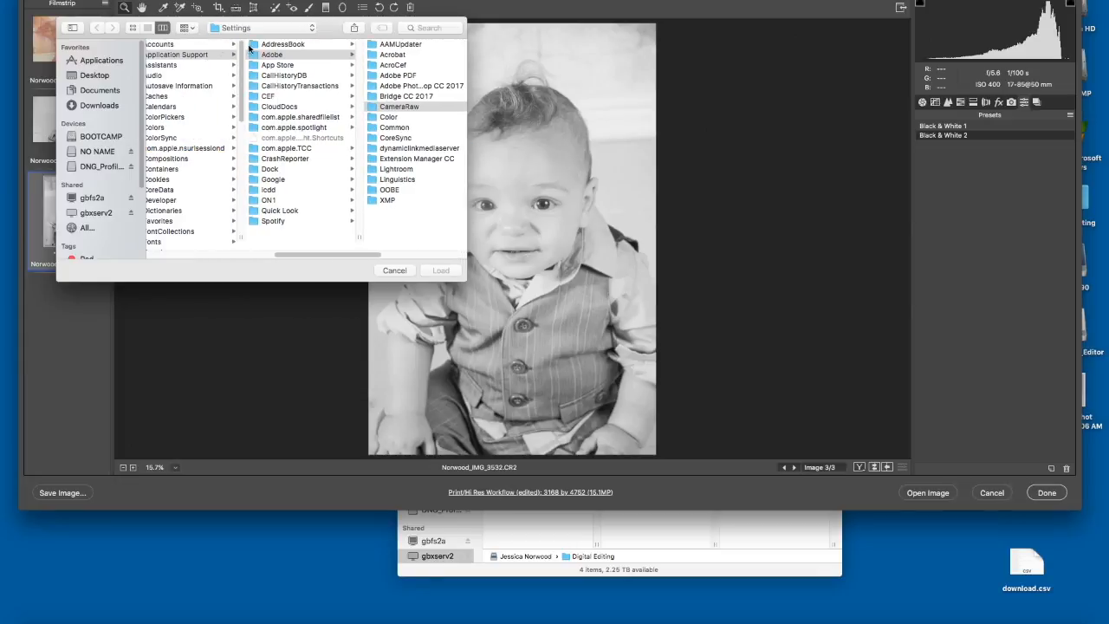
scroll(282, 67, "right", 5)
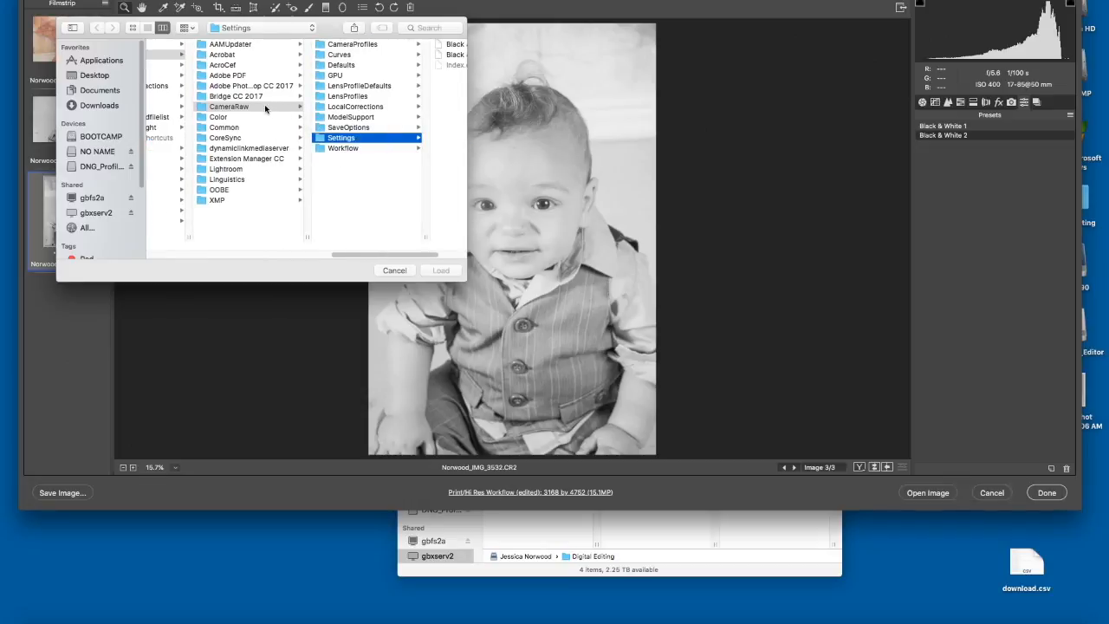
left_click(344, 139)
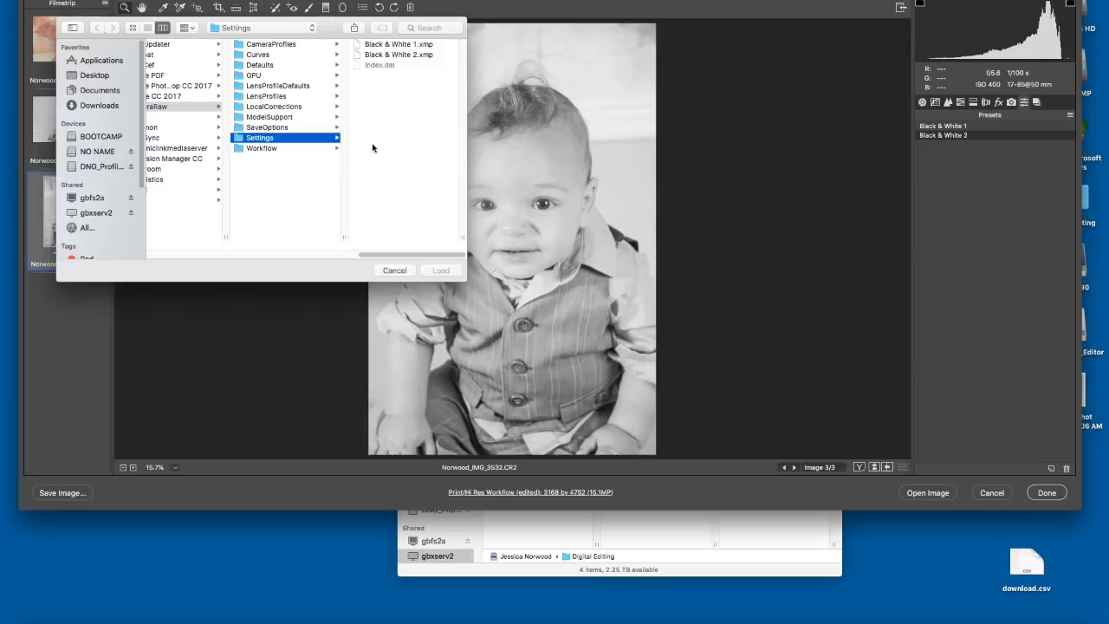
left_click(395, 271)
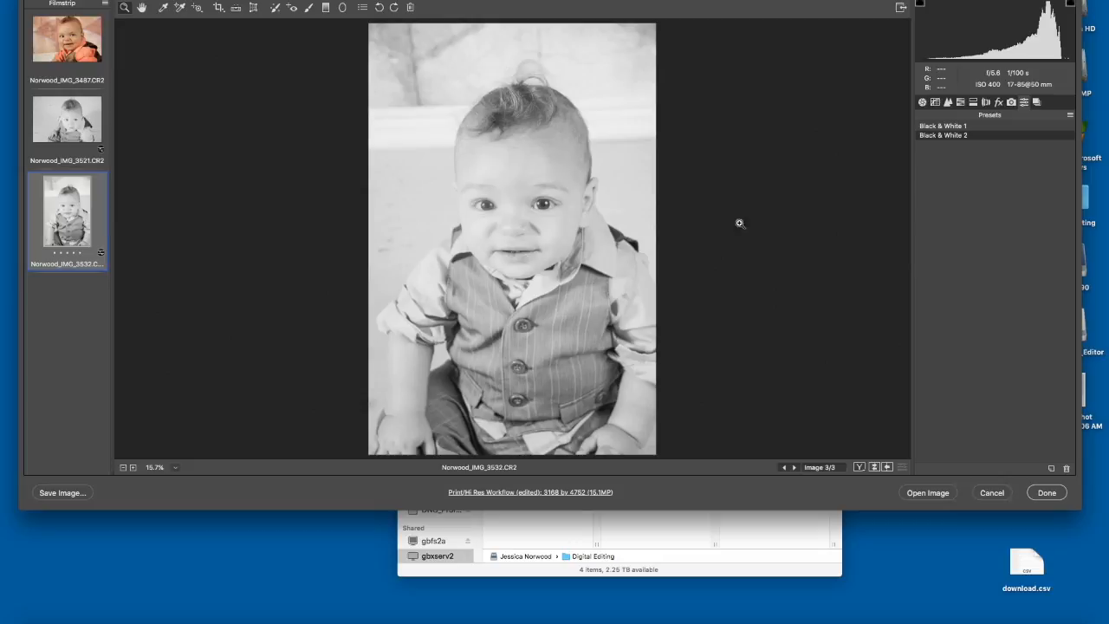
Step: Switch to Chrome and search Google for "camera raw presets free download" in a new tab
left_click(148, 617)
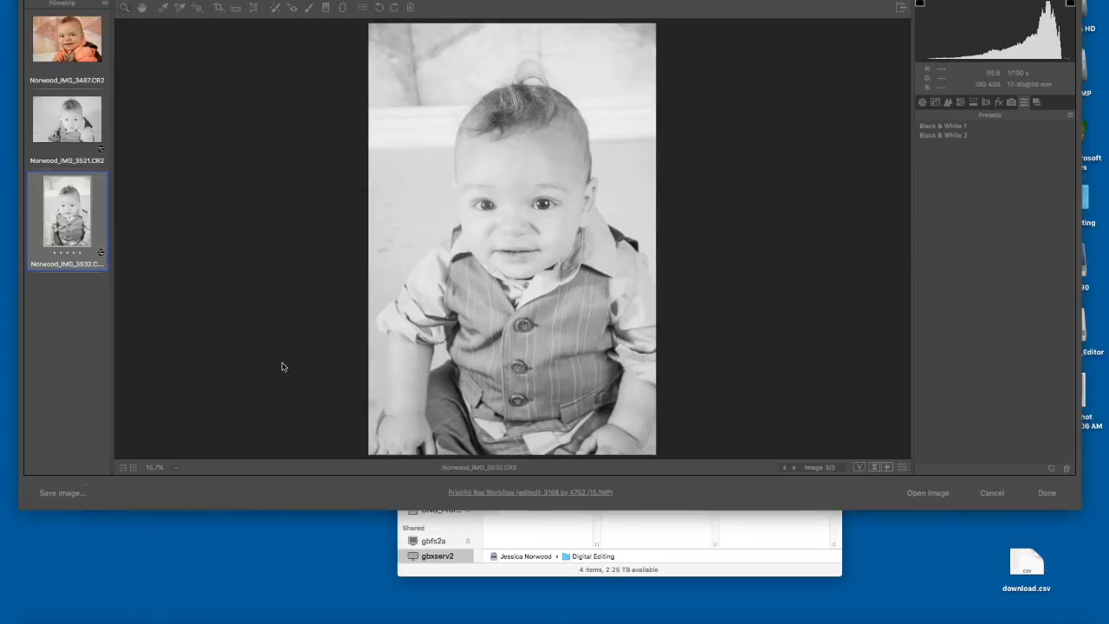
key("super+t")
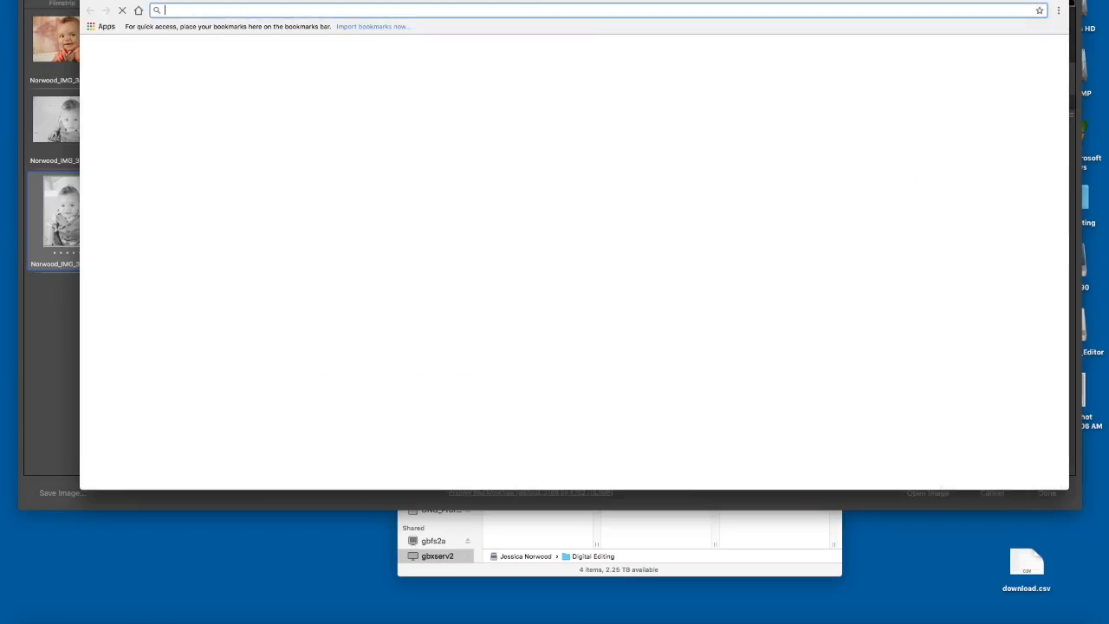
type("came")
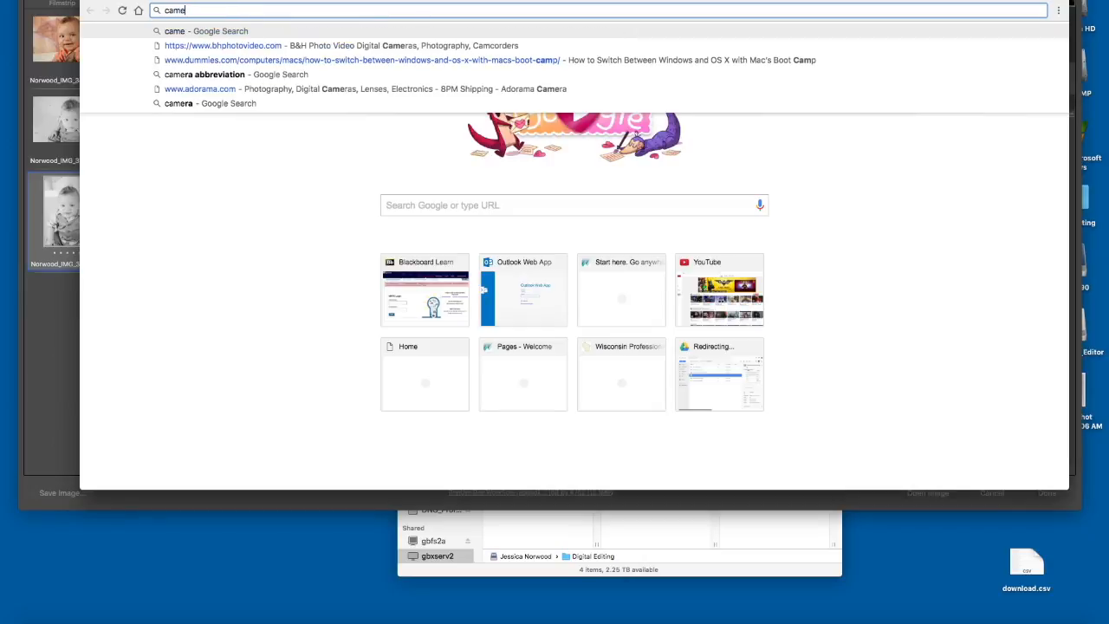
type("ra raw pre")
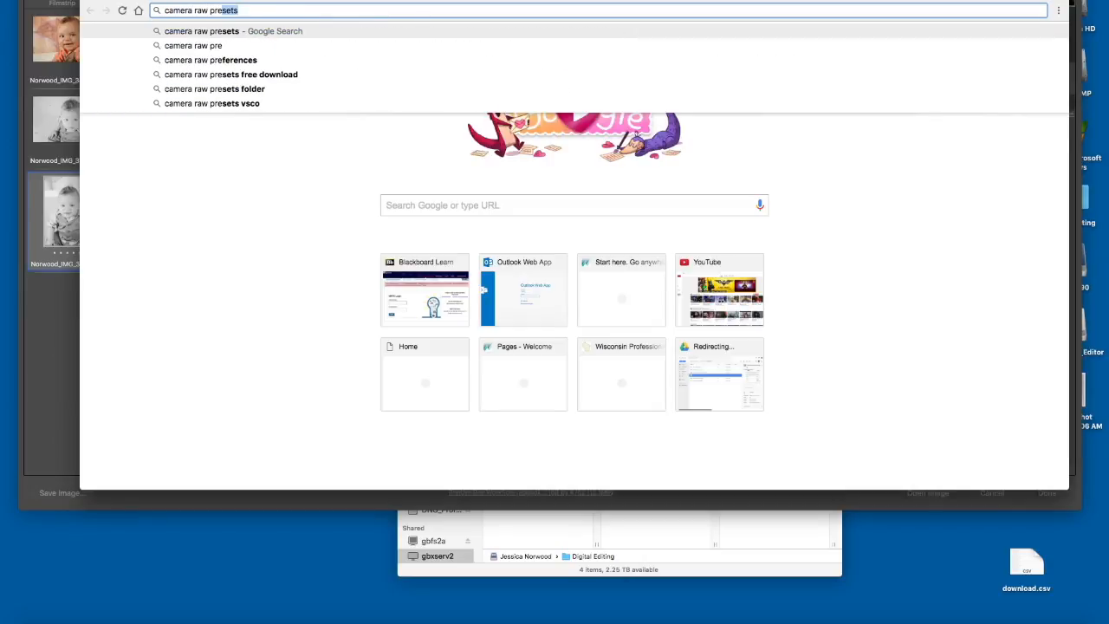
key("Down")
key("Down")
key("Down")
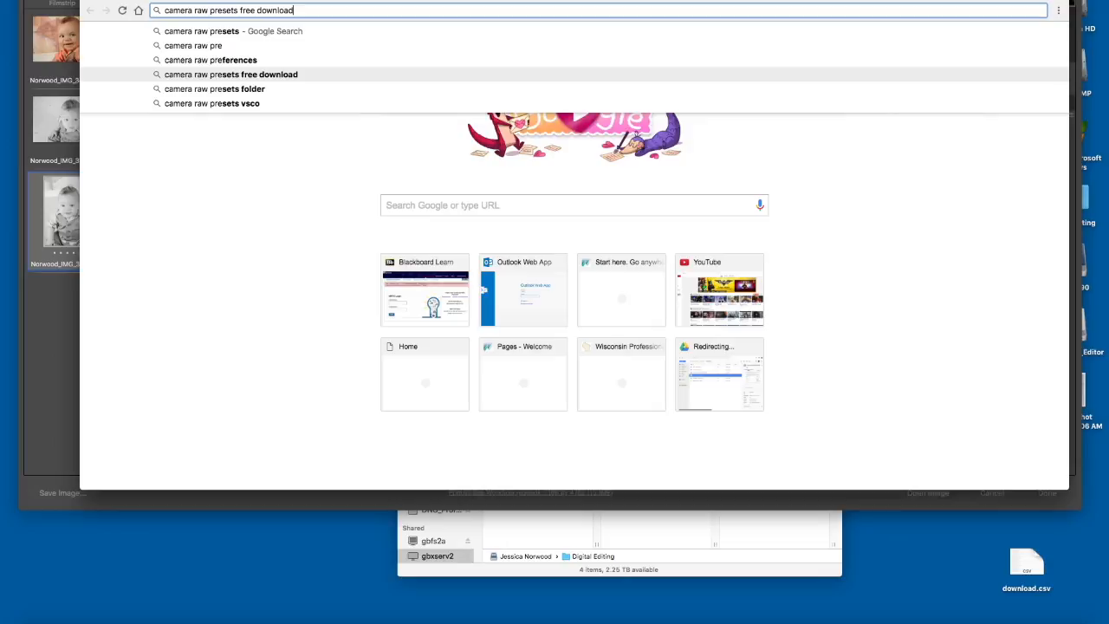
key("Return")
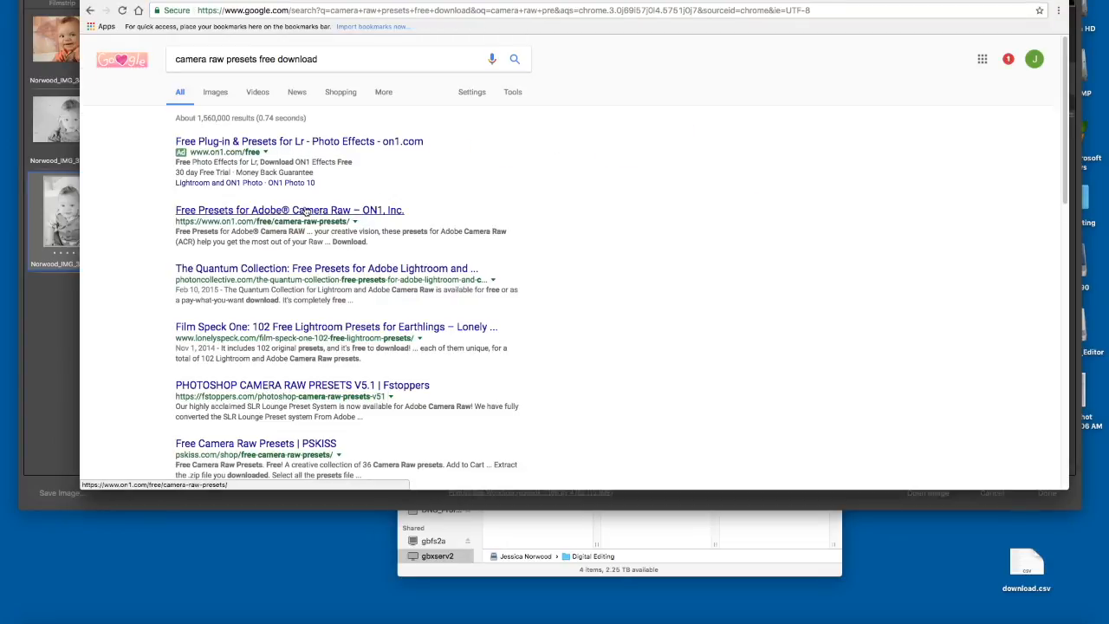
Step: Open the ON1 free Camera Raw presets result and go to the download form for ON1 Perfect Presets
left_click(306, 211)
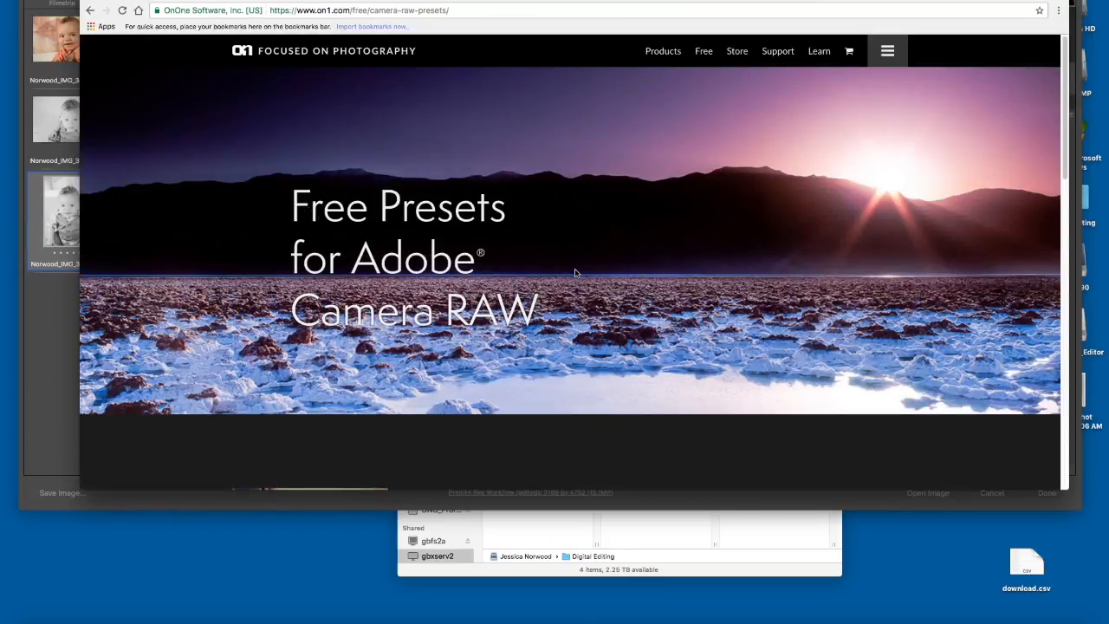
scroll(575, 273, "down", 3)
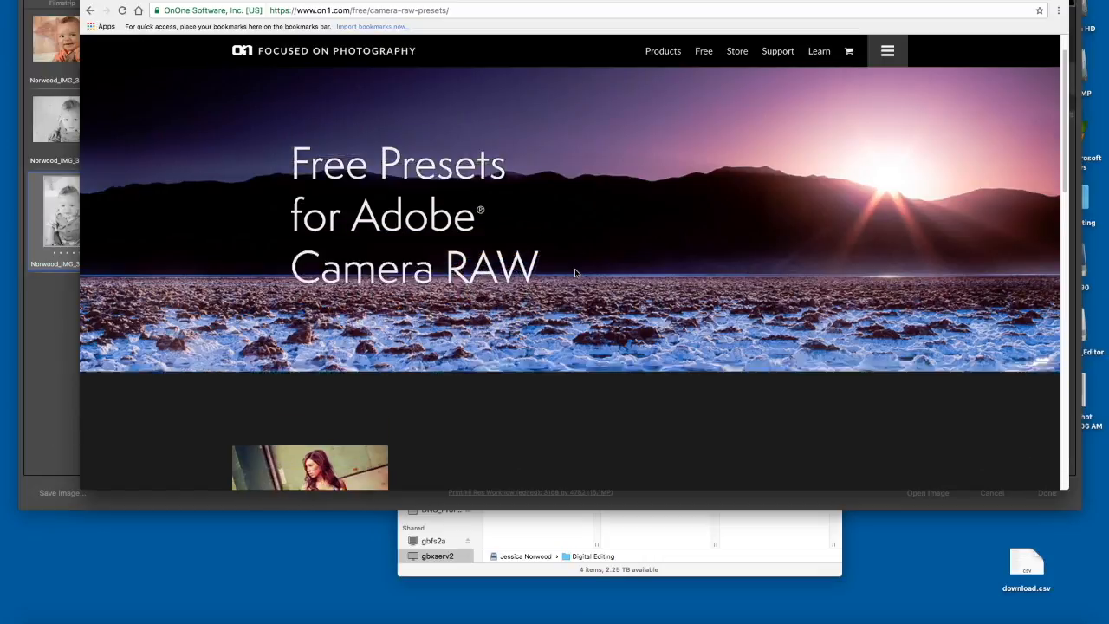
scroll(575, 273, "down", 6)
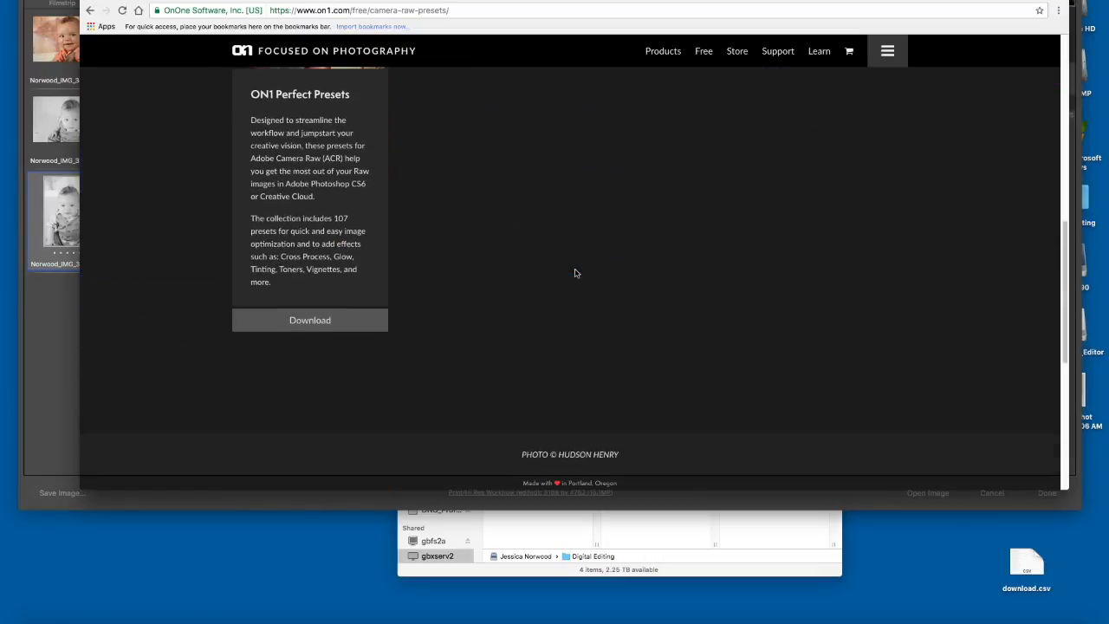
scroll(575, 273, "up", 1)
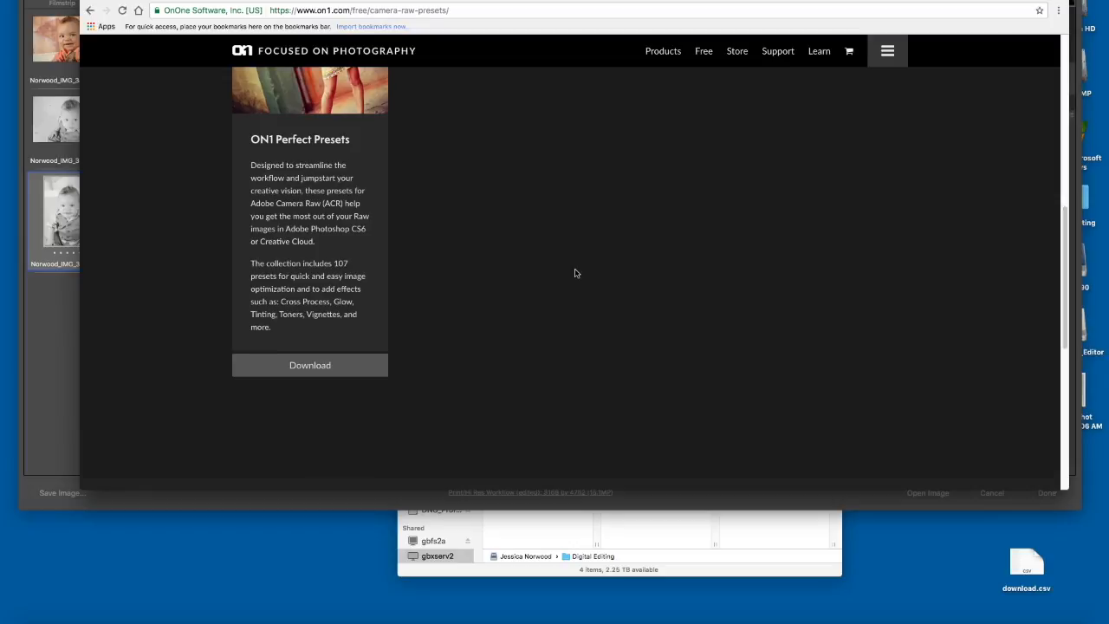
left_click(318, 373)
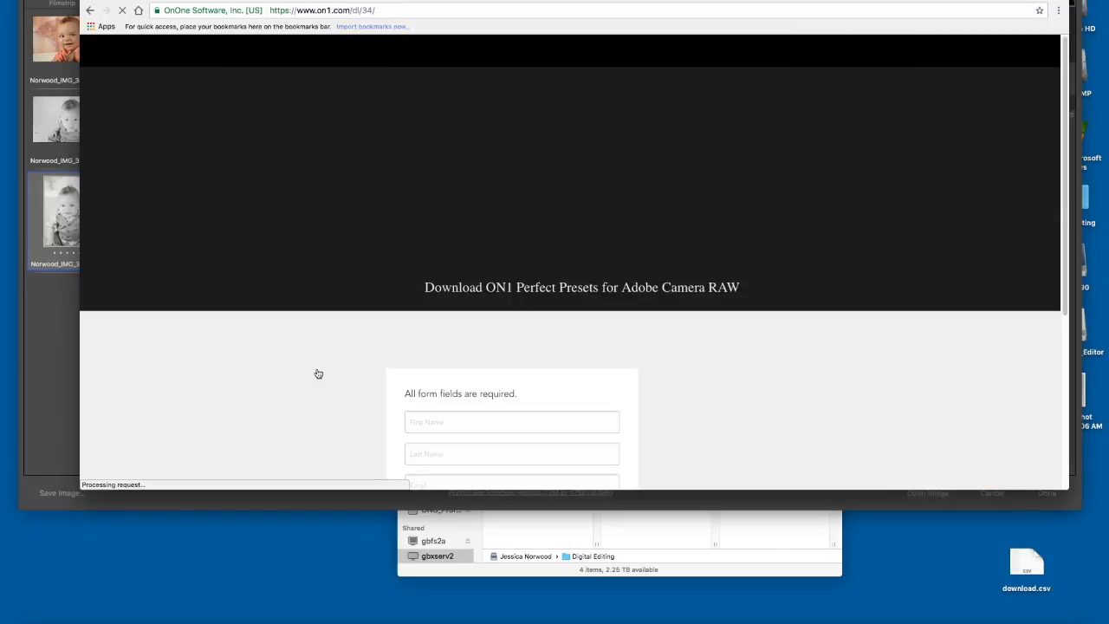
scroll(318, 373, "down", 7)
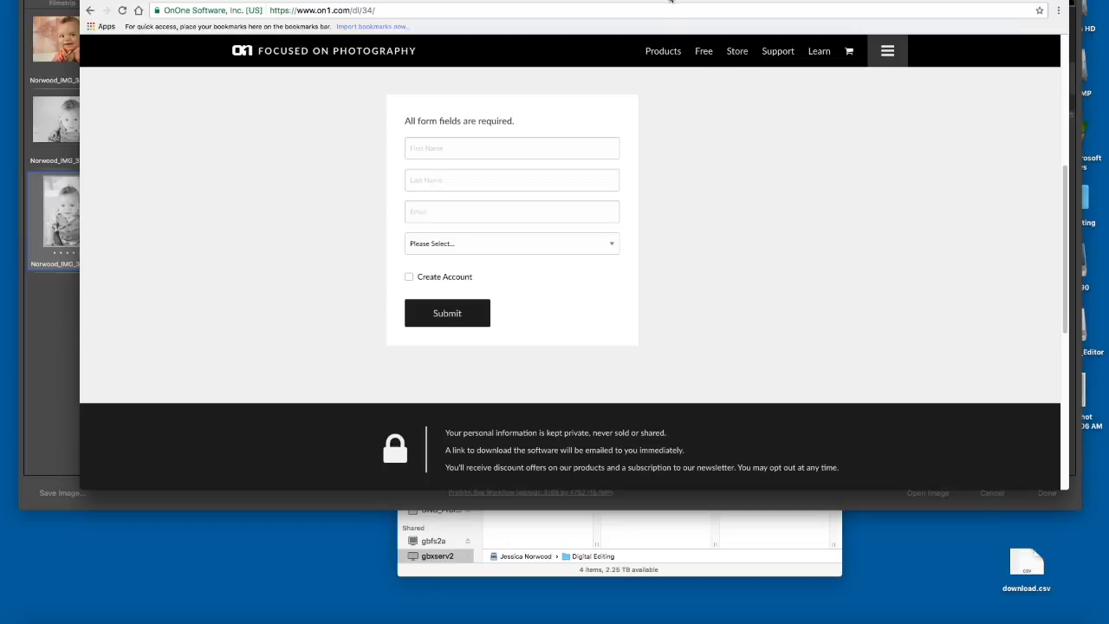
Step: Open webmail.nwtc.edu in a new tab and sign in to Outlook Web App with the account password
key("super+t")
type("webmail.nwtc.edu")
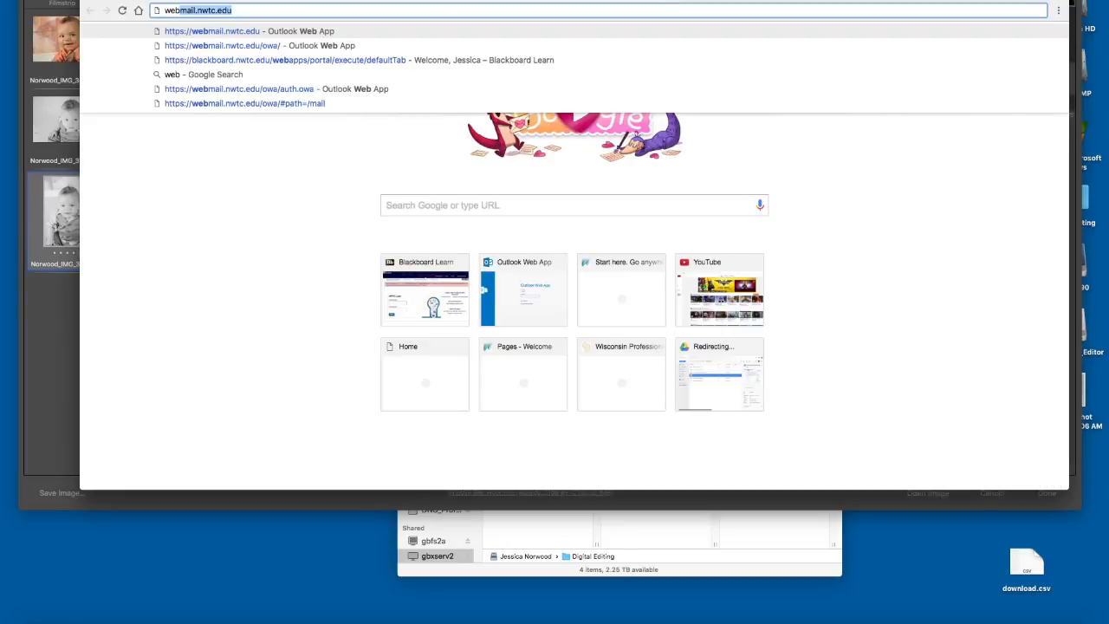
key("Return")
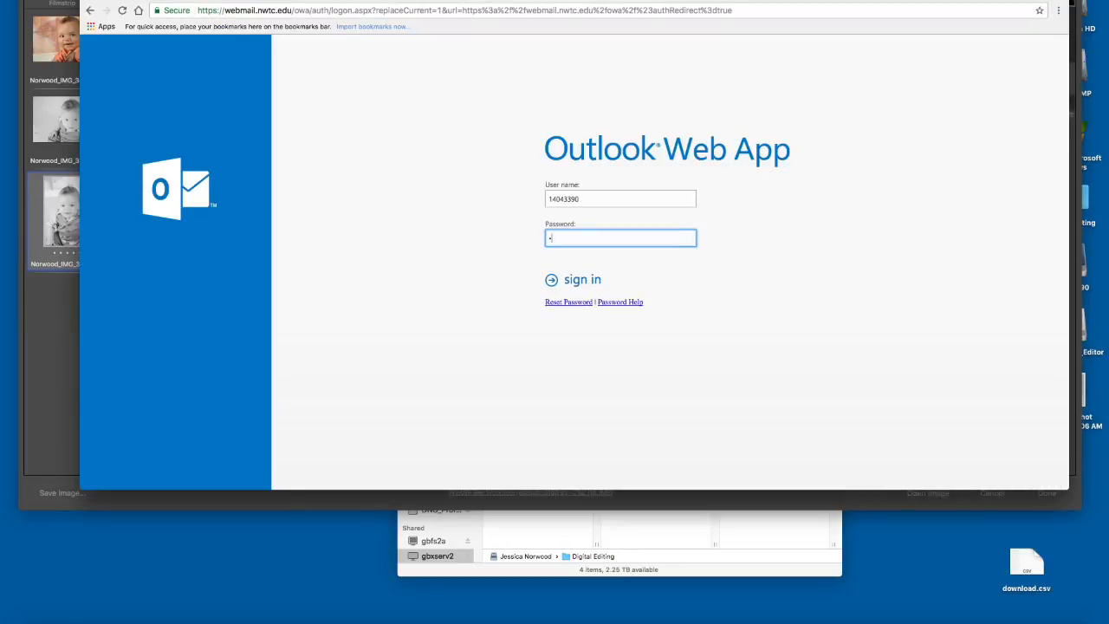
key("Return")
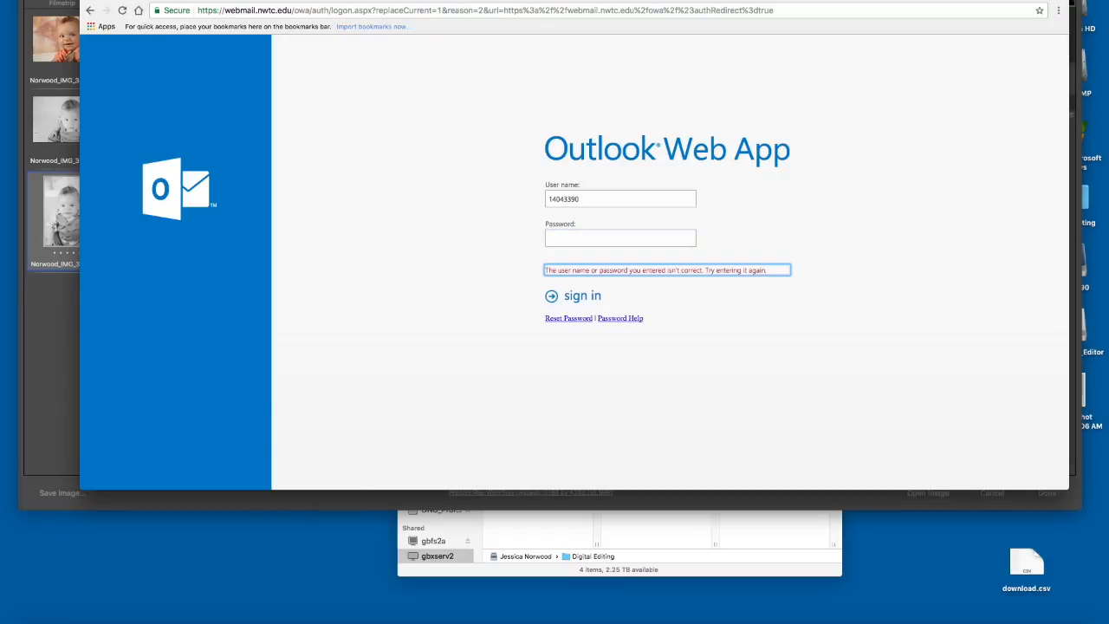
left_click(617, 234)
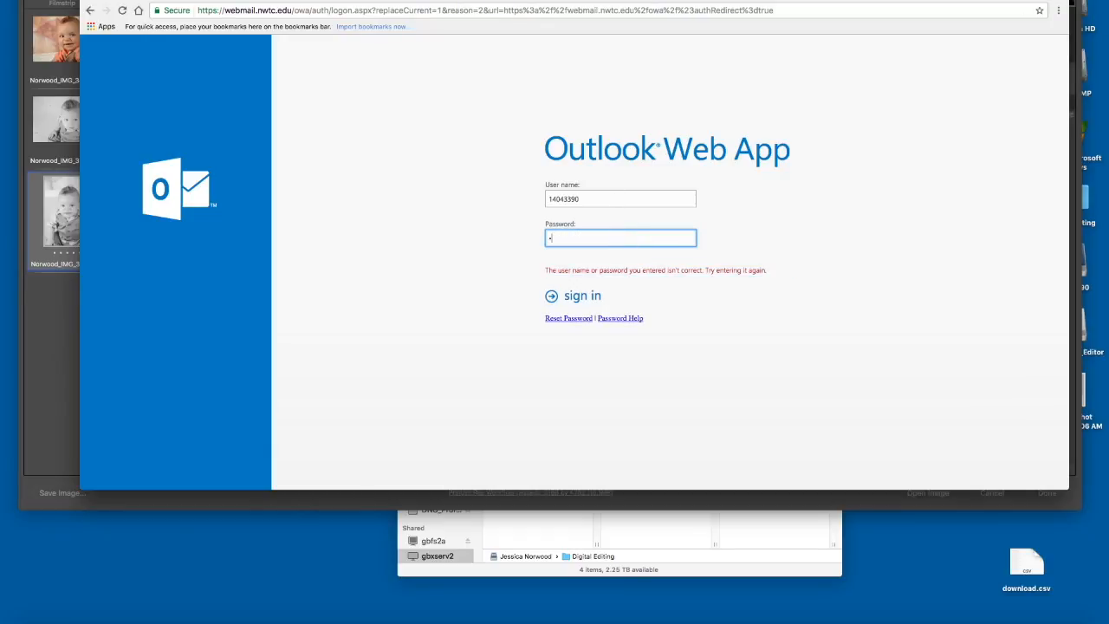
key("Return")
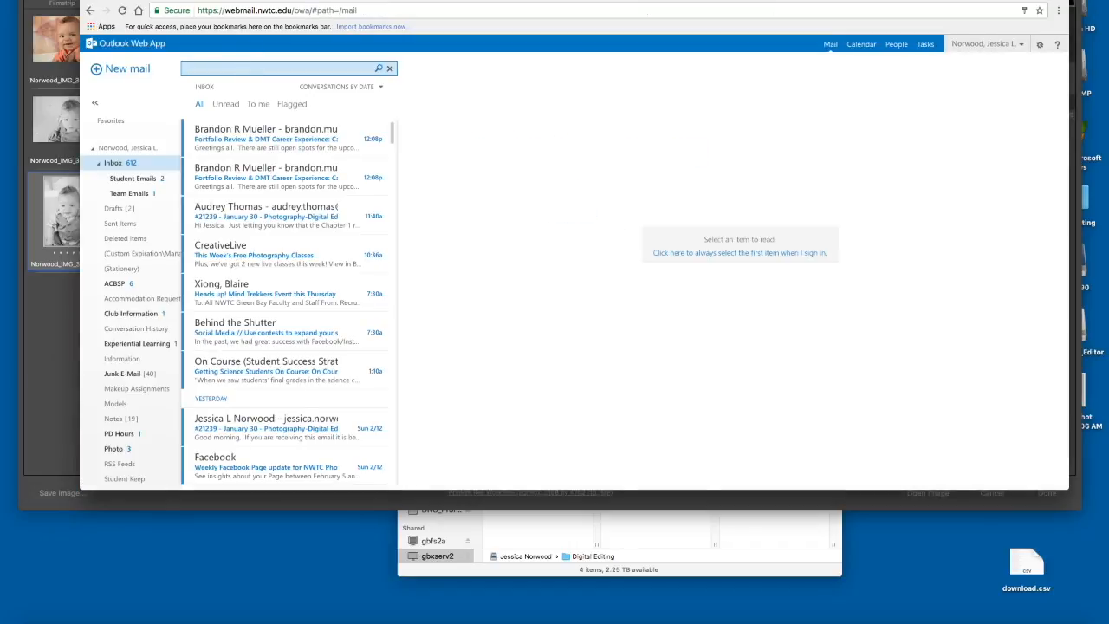
Step: Search the mailbox for "on1" and look through the ON1 email about powerful presets and hidden features
type("on1")
key("XF86MonBrightnessUp")
key("Return")
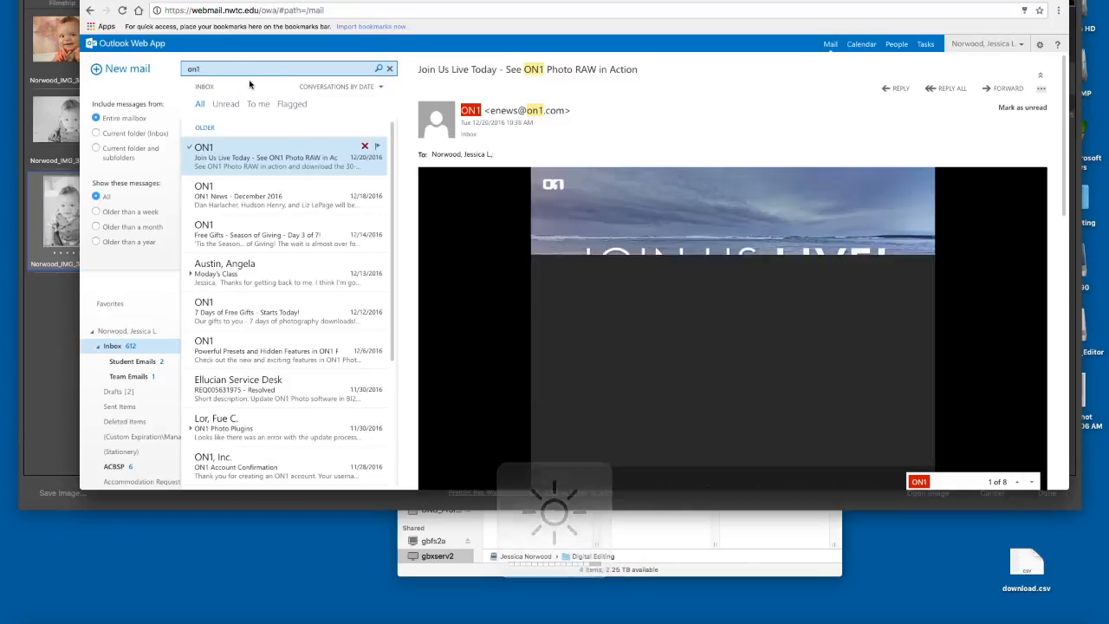
scroll(293, 312, "down", 1)
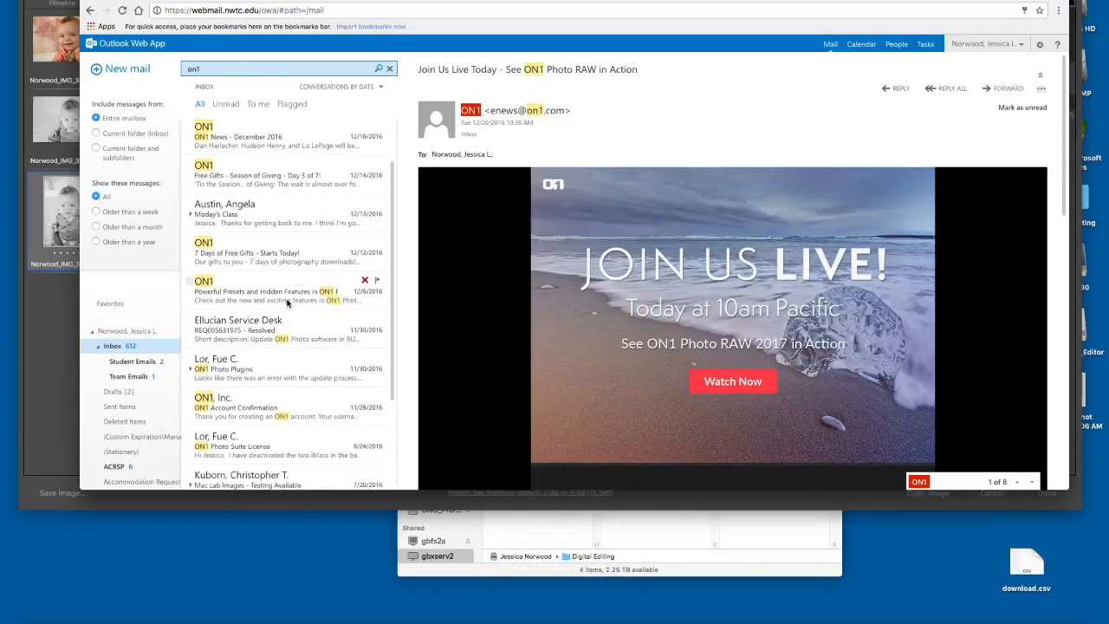
left_click(291, 299)
scroll(546, 394, "down", 4)
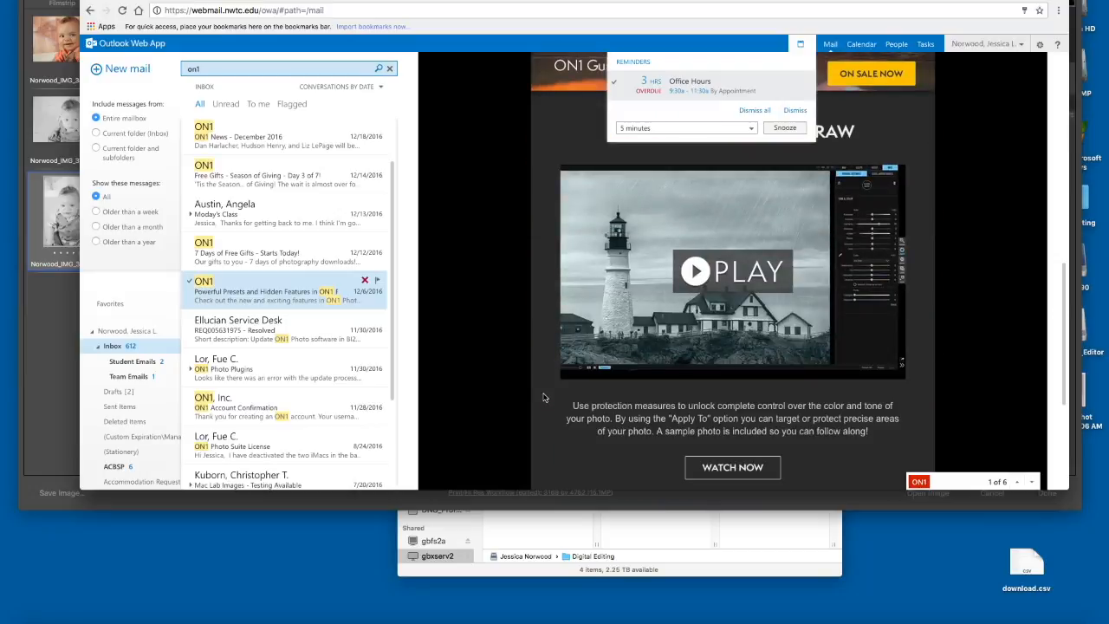
Step: Check the ON1 "7 Days of Free Gifts" and "Season of Giving - Day 3 of 7" emails, then return to the ON1 presets download page
key("XF86AudioLowerVolume")
key("XF86AudioLowerVolume")
key("XF86AudioLowerVolume")
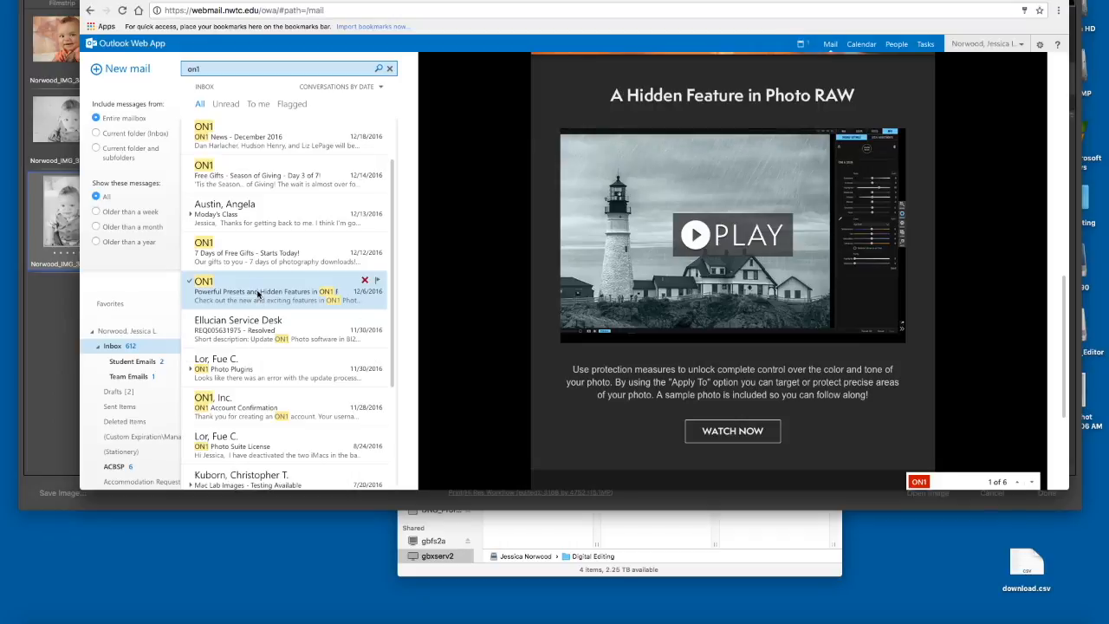
scroll(262, 350, "up", 1)
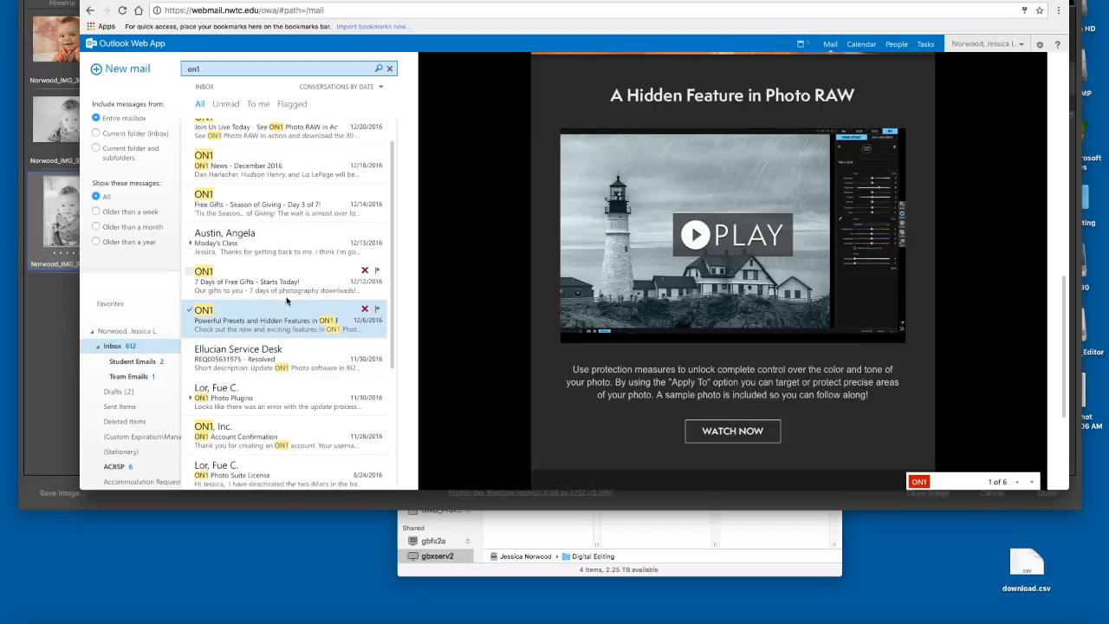
left_click(286, 284)
left_click(263, 207)
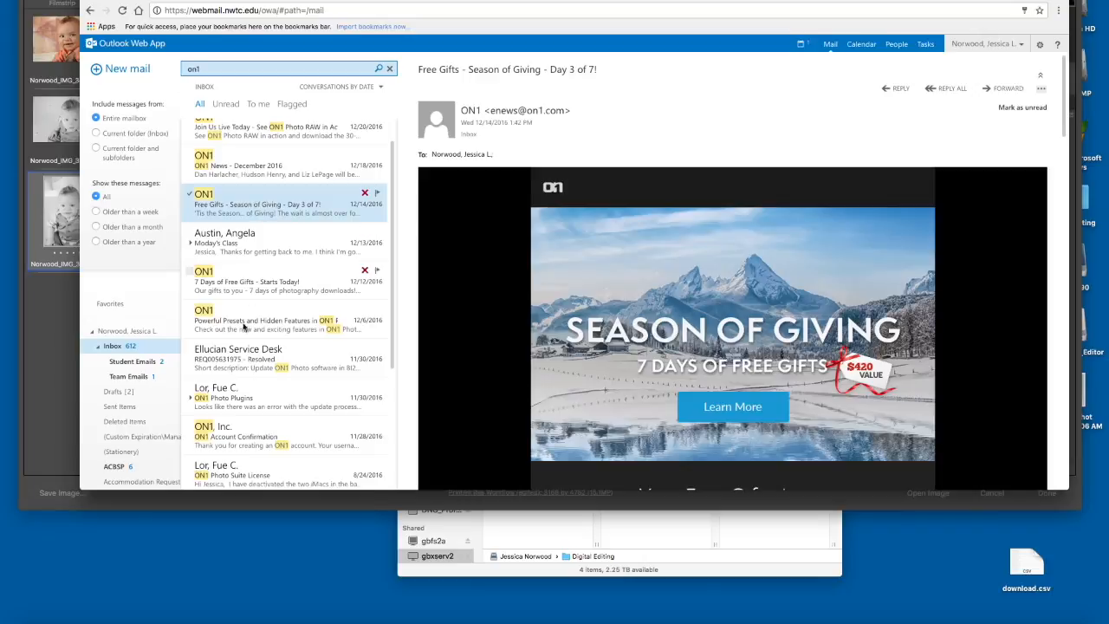
scroll(251, 286, "up", 1)
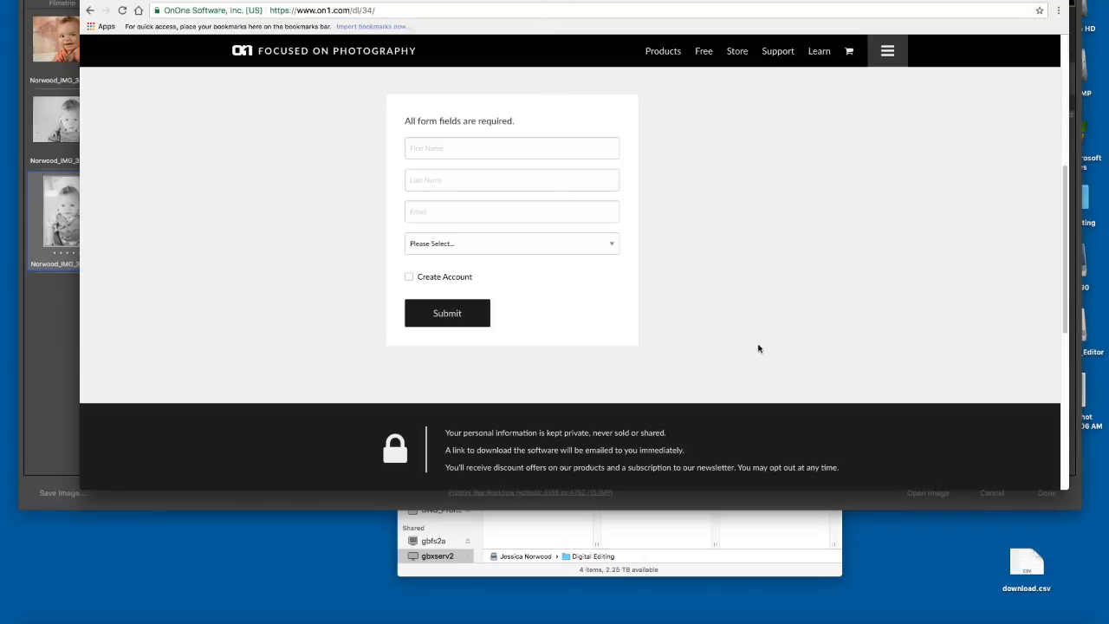
scroll(759, 347, "up", 10)
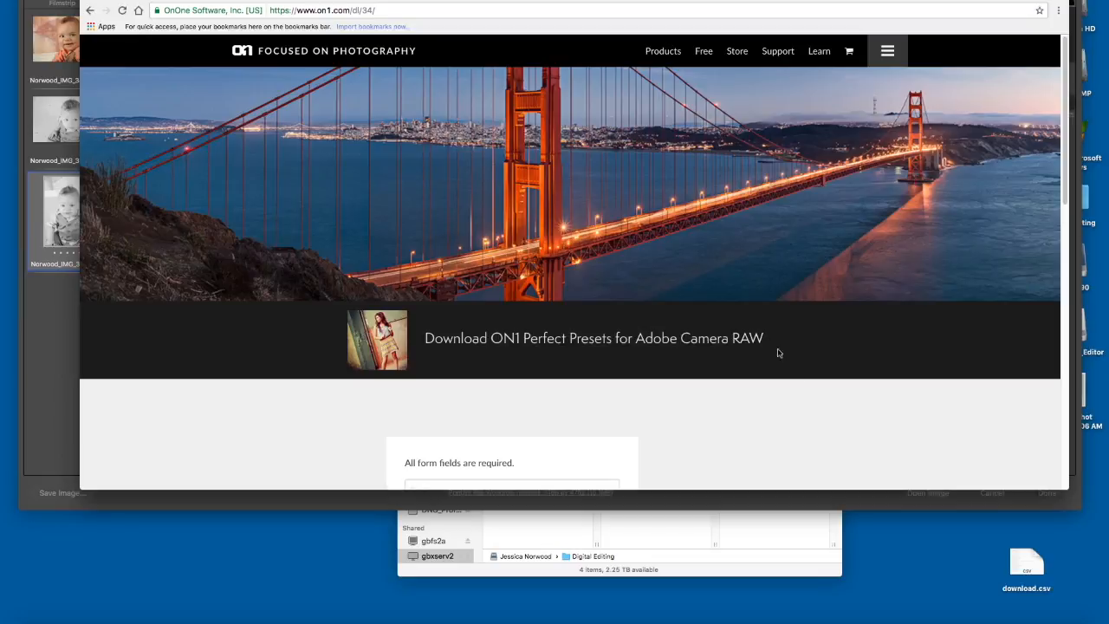
Step: Switch to Camera Raw and set IMG_3487's sharpening to Amount 48, Detail 22 and Masking 7
left_click(60, 325)
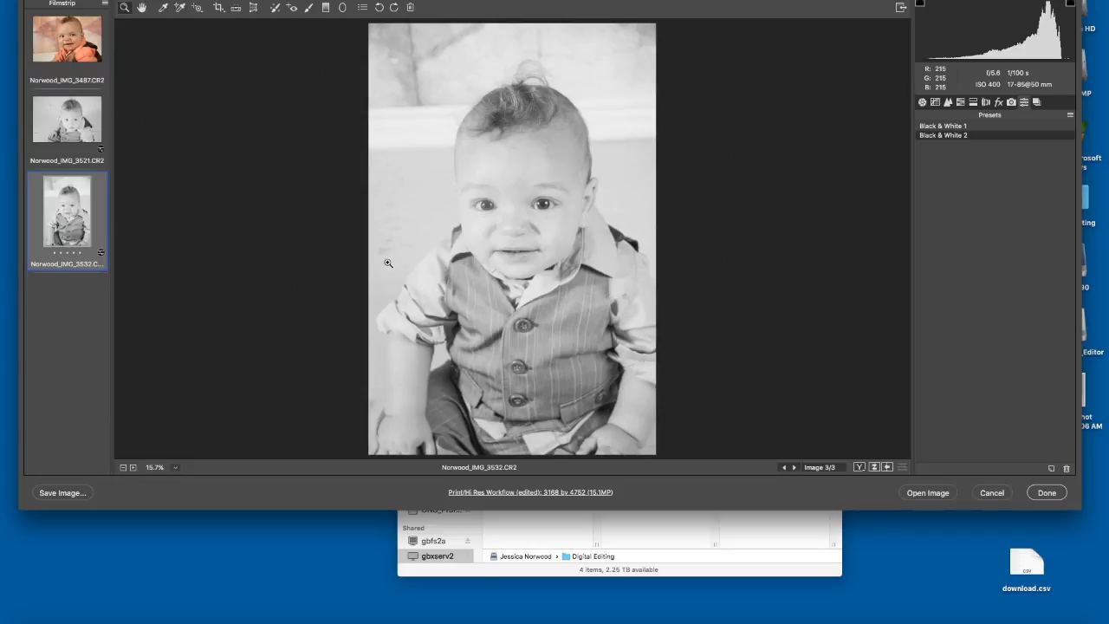
left_click(52, 45)
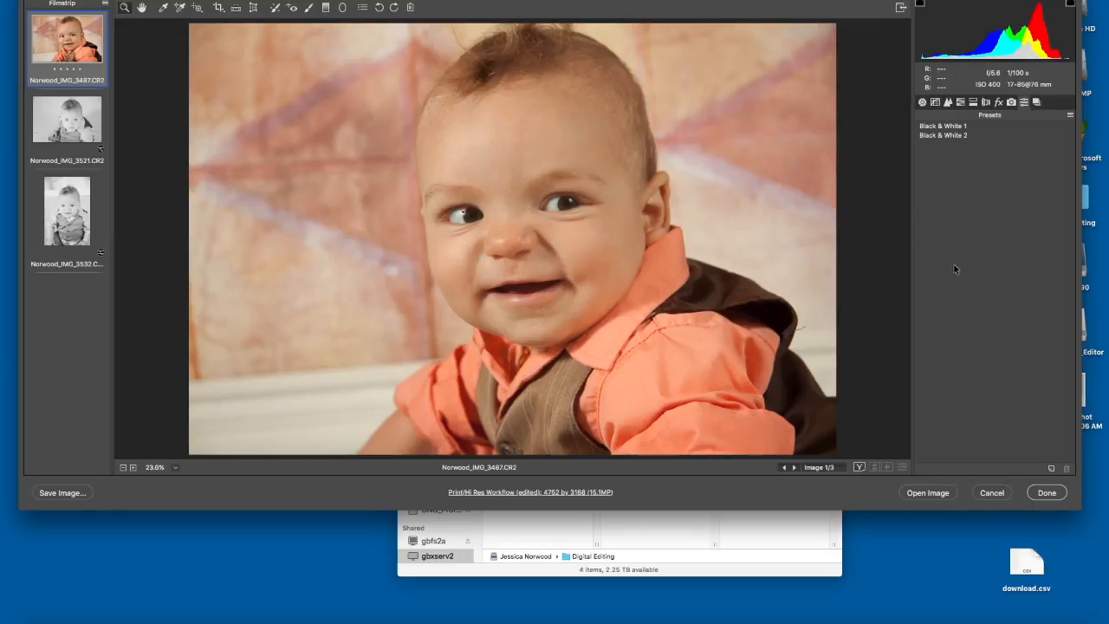
left_click(935, 102)
left_click(961, 103)
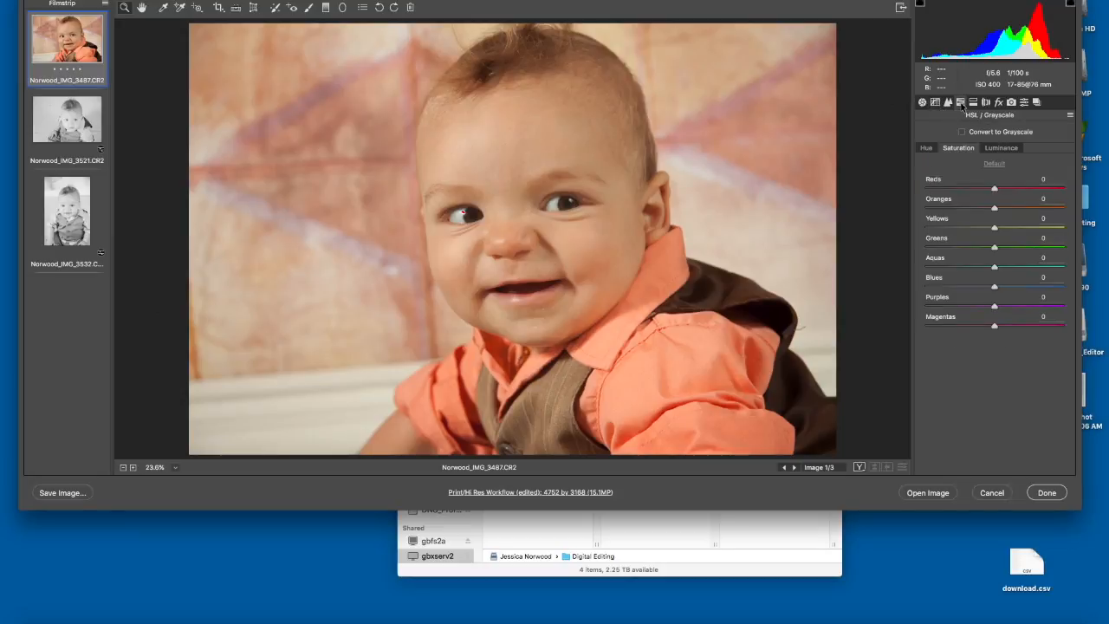
left_click(948, 103)
left_click_drag(948, 151, 968, 151)
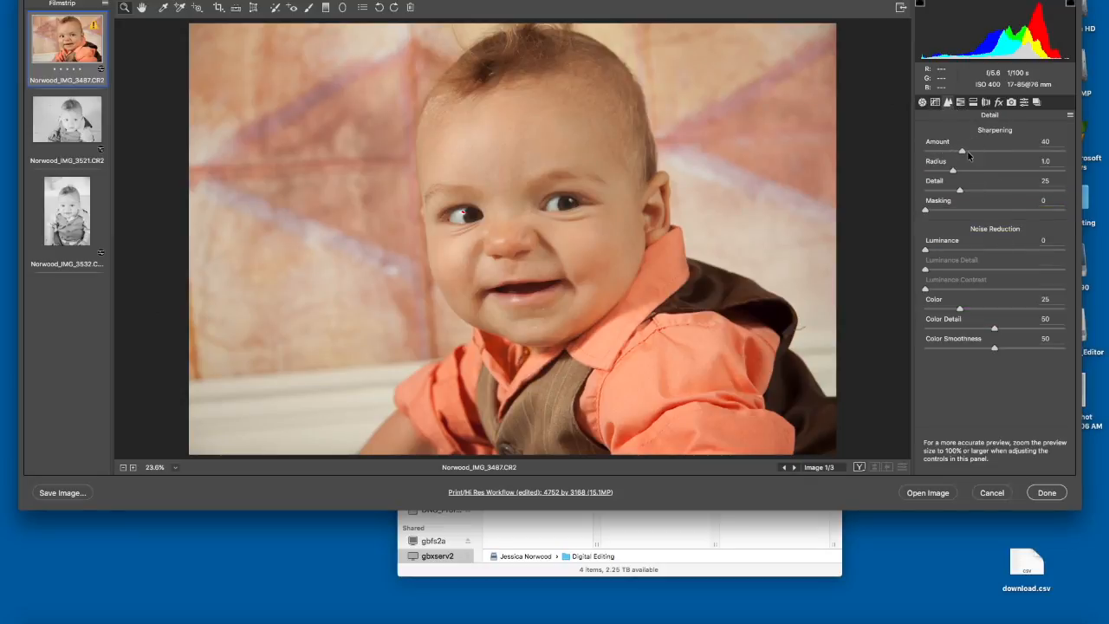
left_click_drag(960, 190, 937, 210)
left_click_drag(963, 151, 970, 151)
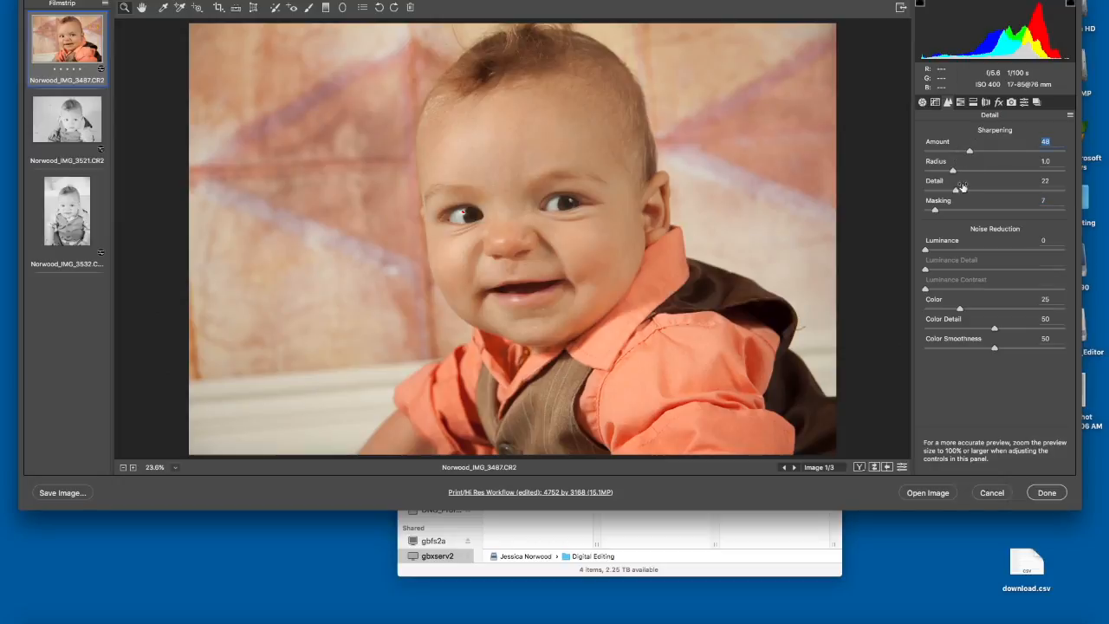
Step: Save a new preset named "Sharpening 60d" that includes only the Sharpening setting
left_click(1024, 102)
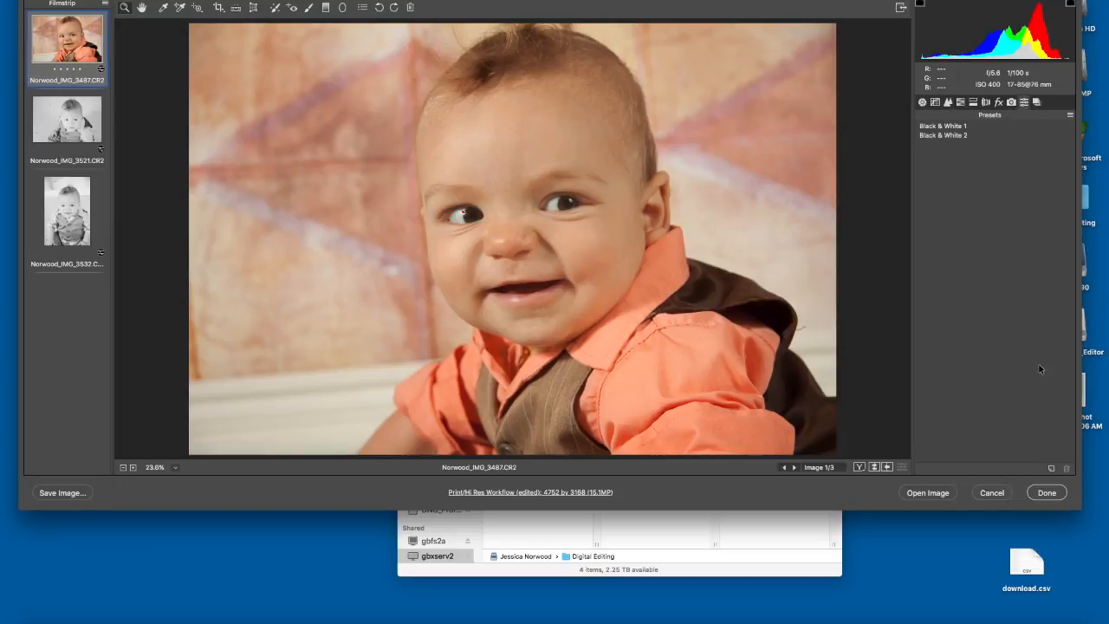
left_click(1052, 468)
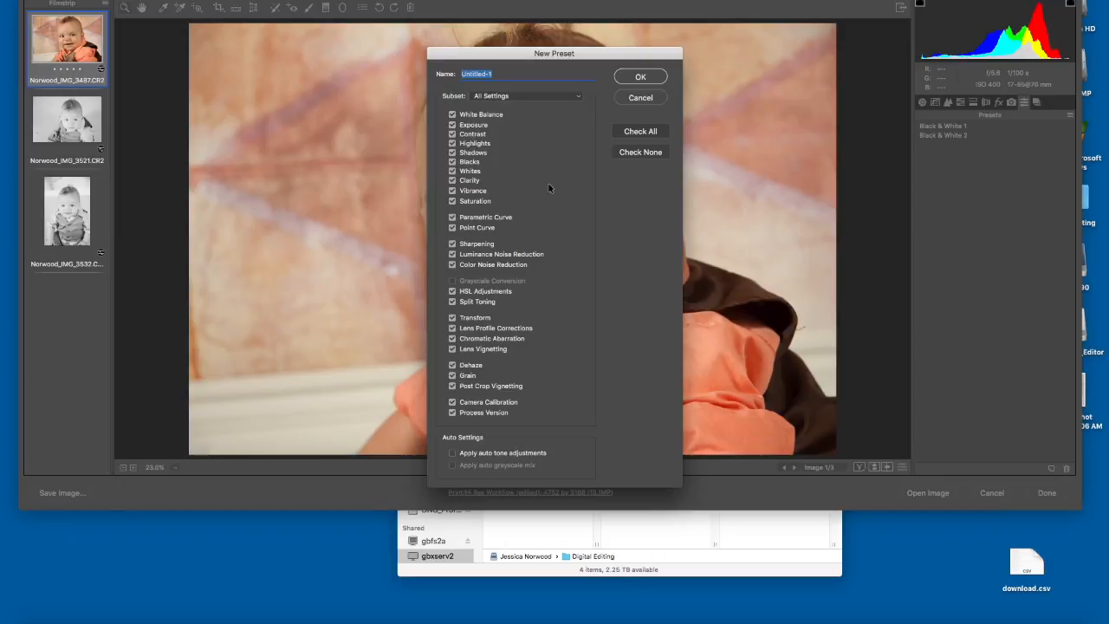
left_click(641, 152)
left_click(451, 245)
type("Sharpening")
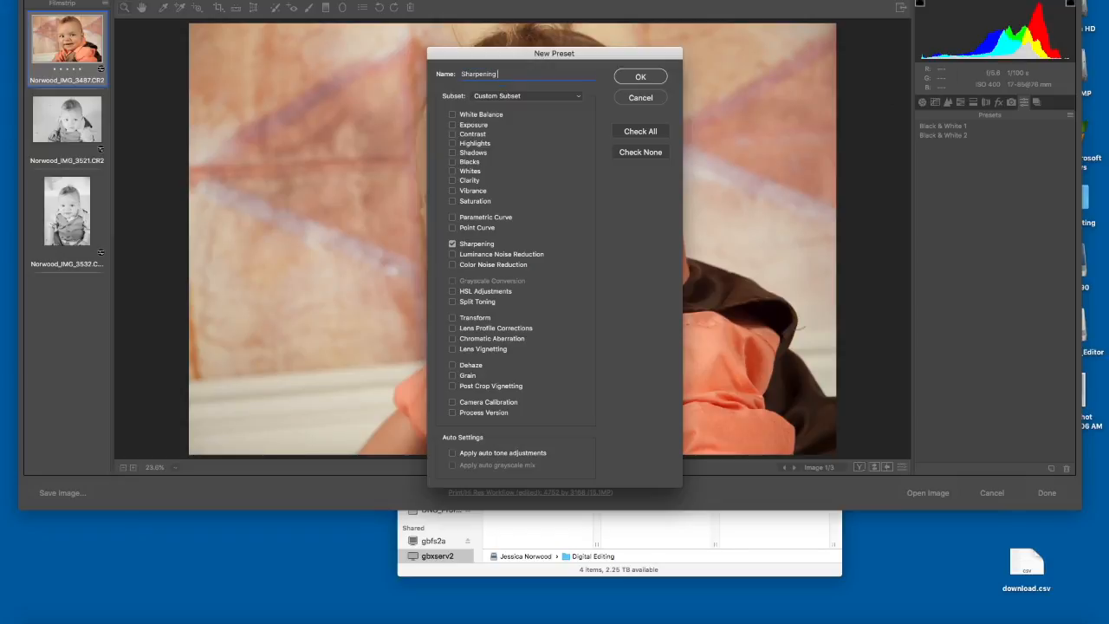
type(" 60d")
left_click(641, 77)
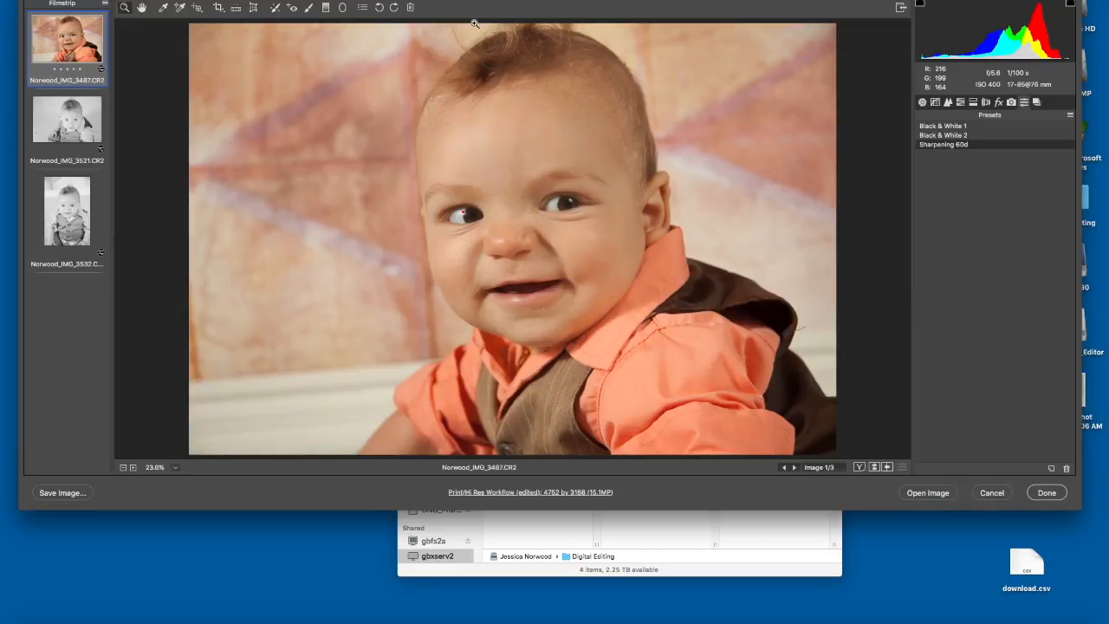
Step: Cancel Camera Raw, discarding the changes to all images, and close the Chrome window with the ON1 page
left_click_drag(122, 0, 116, 0)
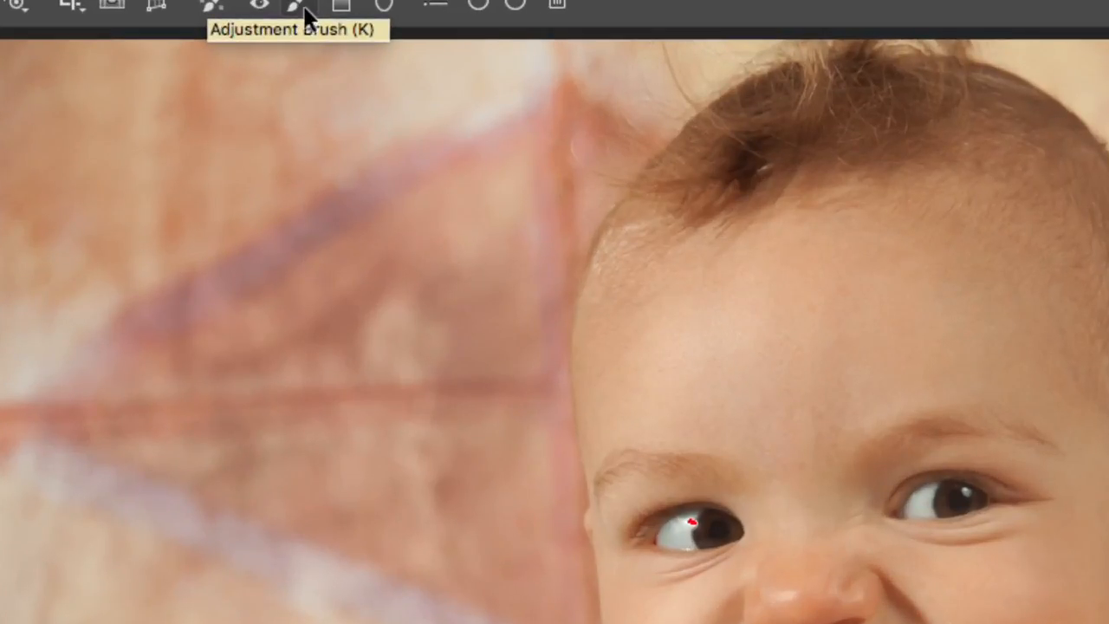
left_click(307, 15)
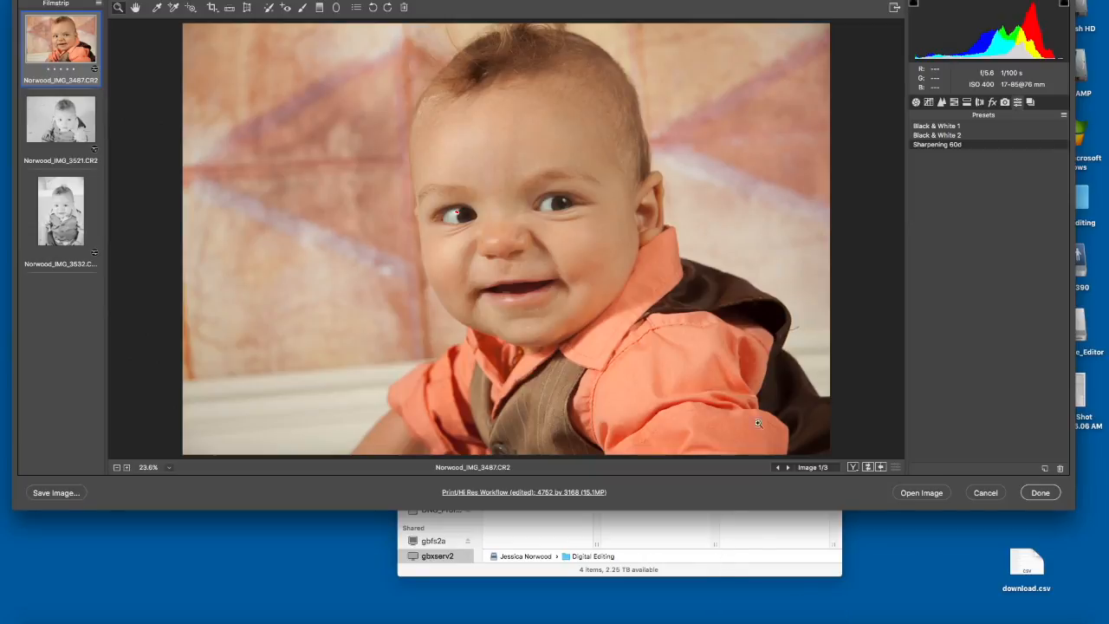
left_click(989, 495)
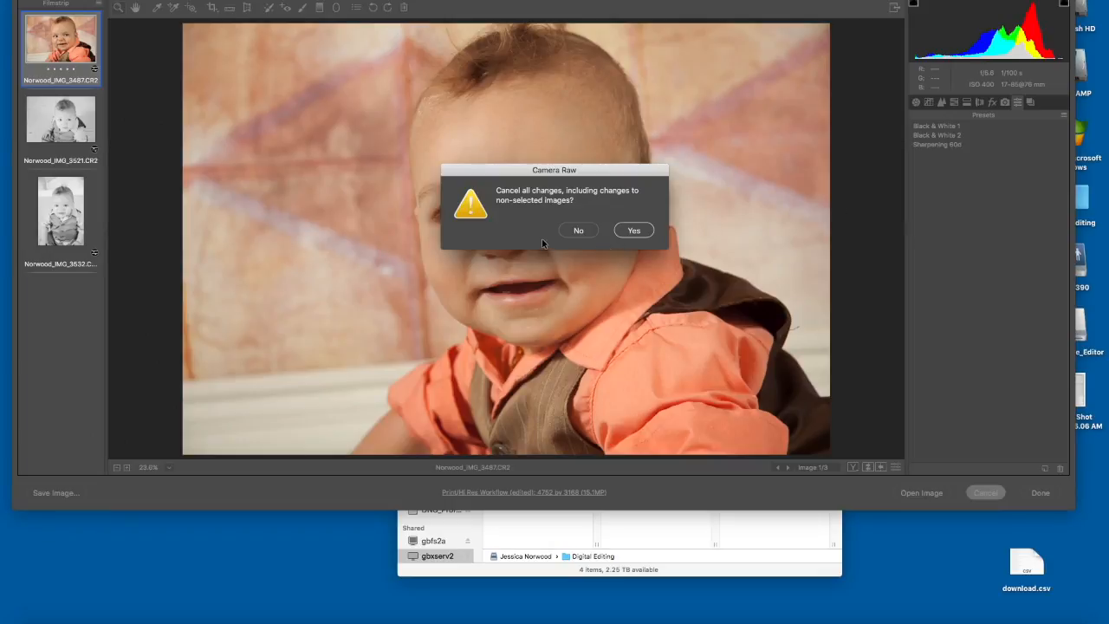
left_click(635, 230)
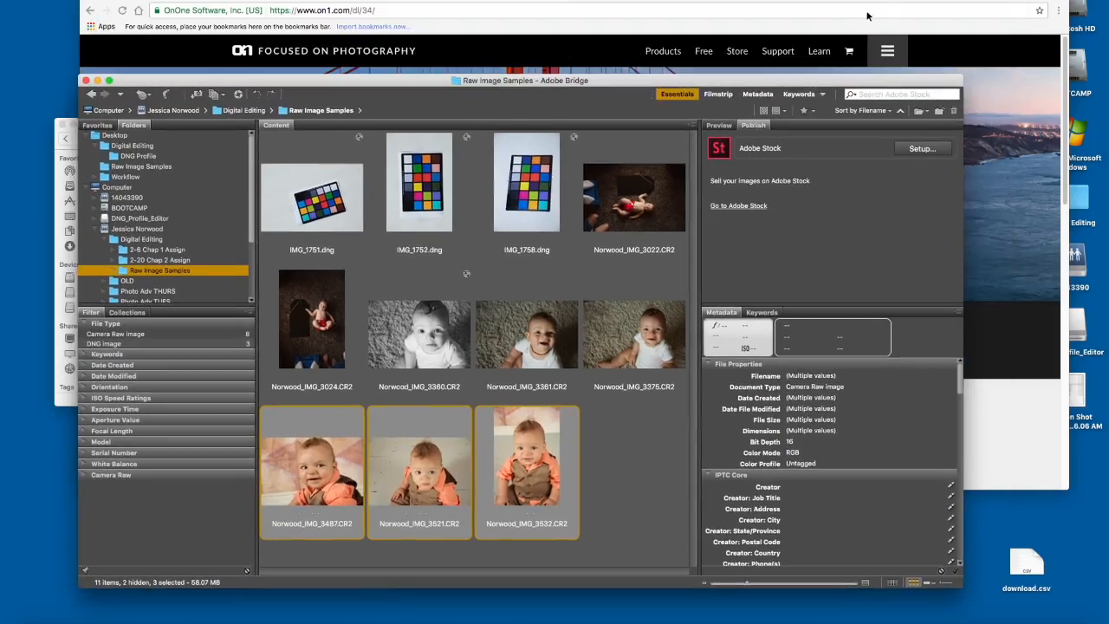
left_click(868, 15)
key("super+w")
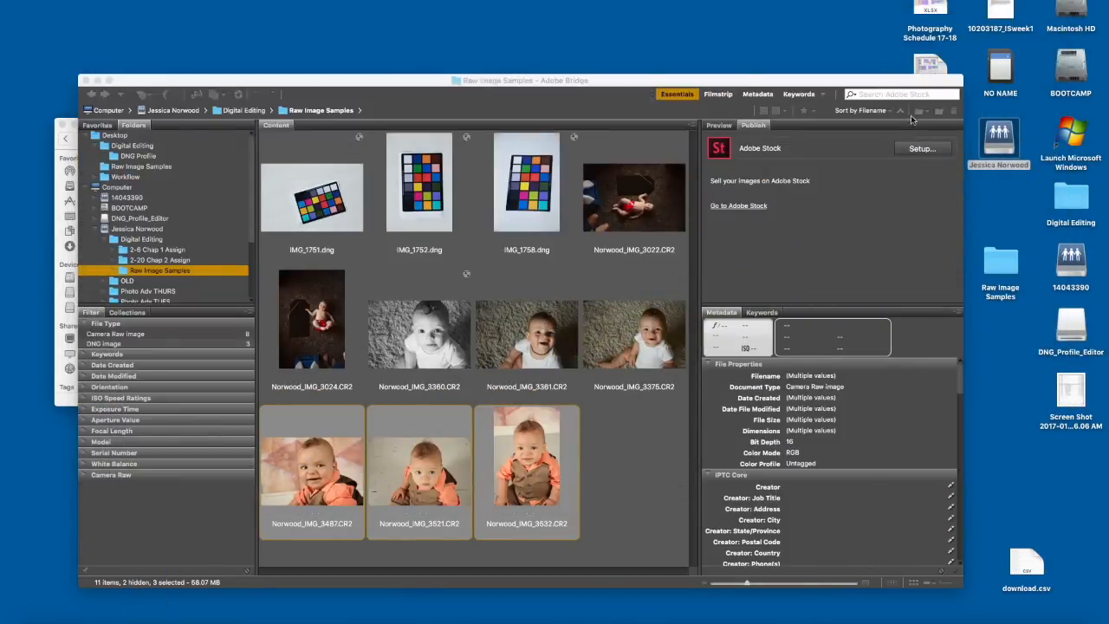
left_click_drag(925, 80, 896, 25)
Step: Eject the DNG_Profile_Editor disk and the NO NAME card
left_click_drag(1071, 325, 1072, 619)
left_click(37, 619)
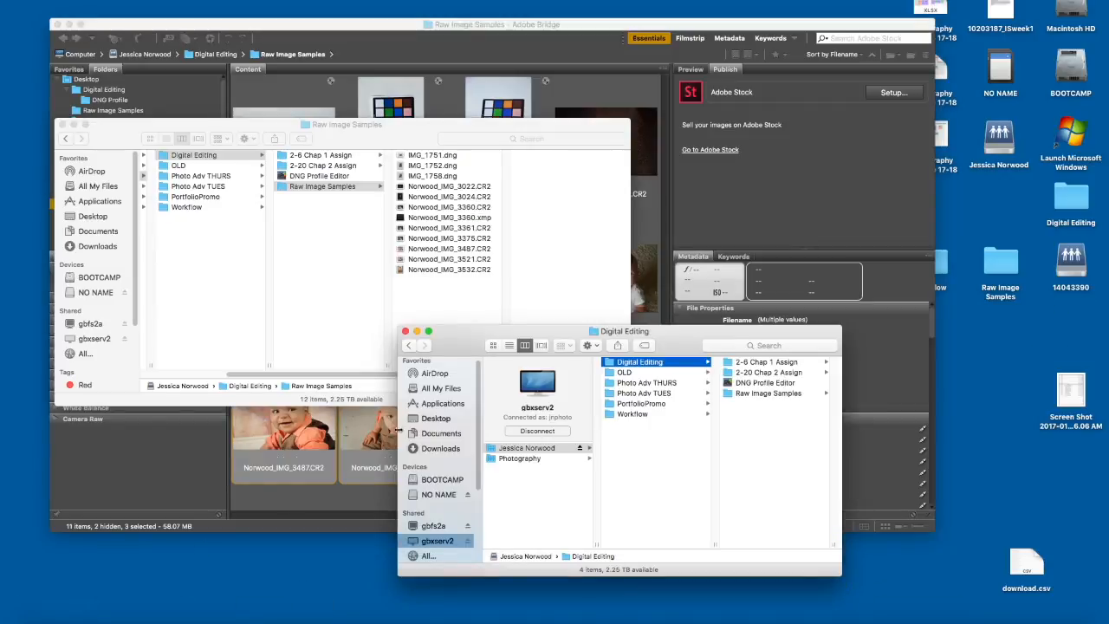
left_click(467, 494)
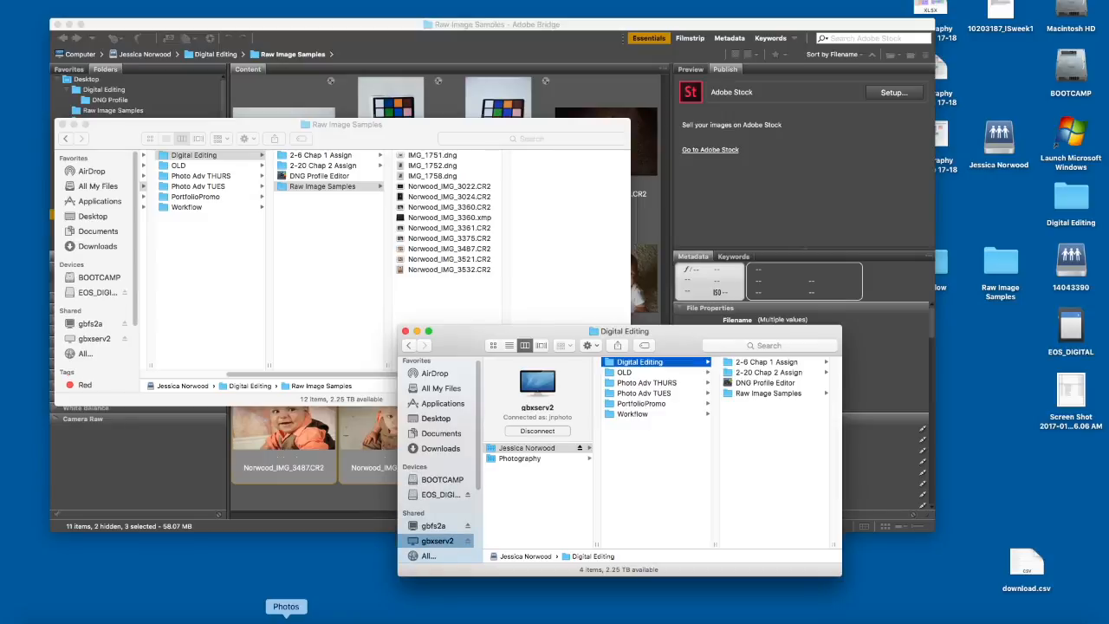
Step: Force quit Photos and bring the Adobe Bridge window back to the front
right_click(286, 619)
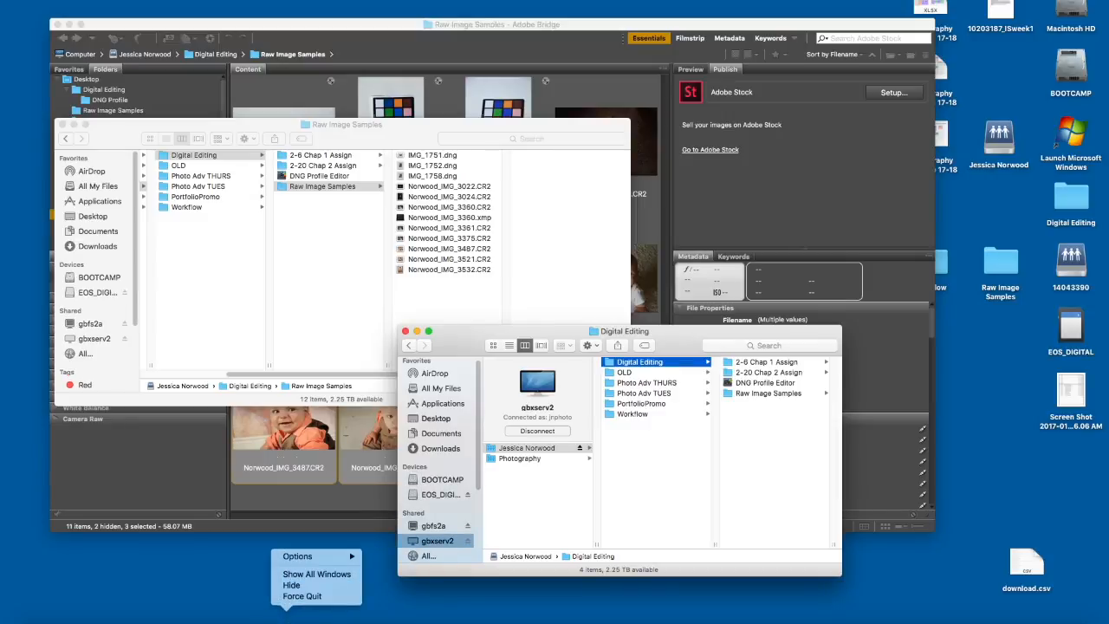
left_click(302, 598)
left_click(276, 524)
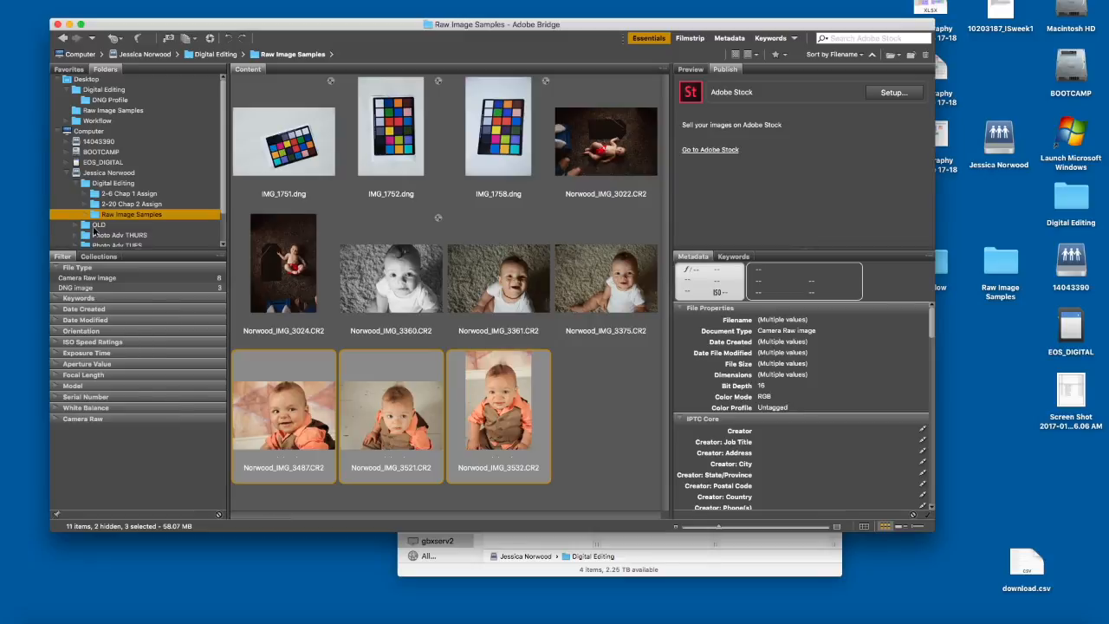
Step: Open the EOS_DIGITAL card's DCIM/100EOS7D folder and browse through its image thumbnails
left_click(67, 162)
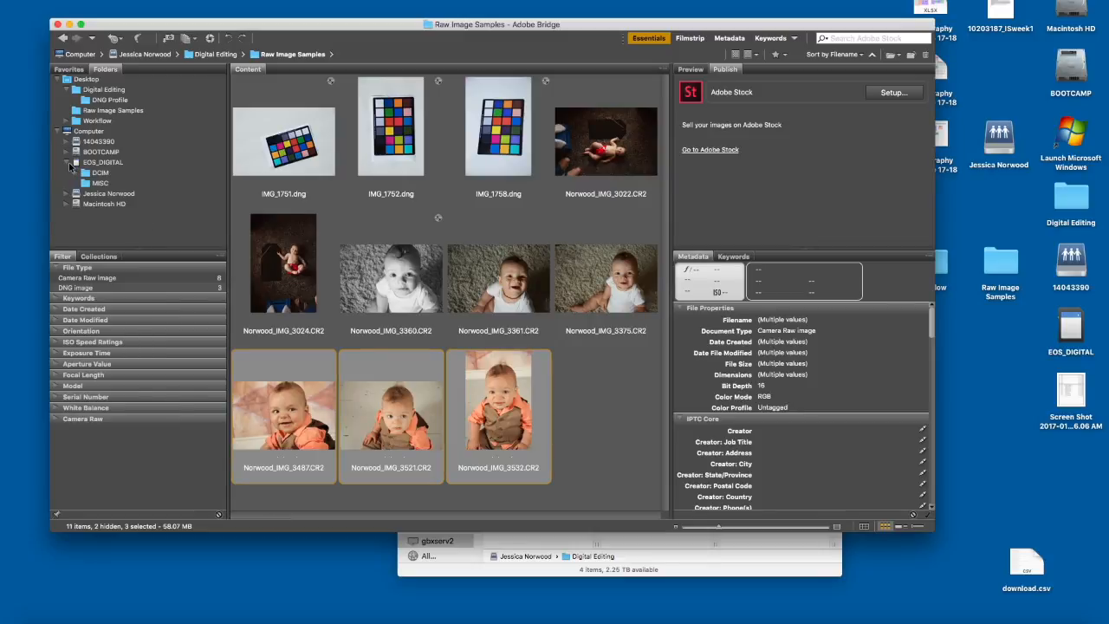
left_click(77, 173)
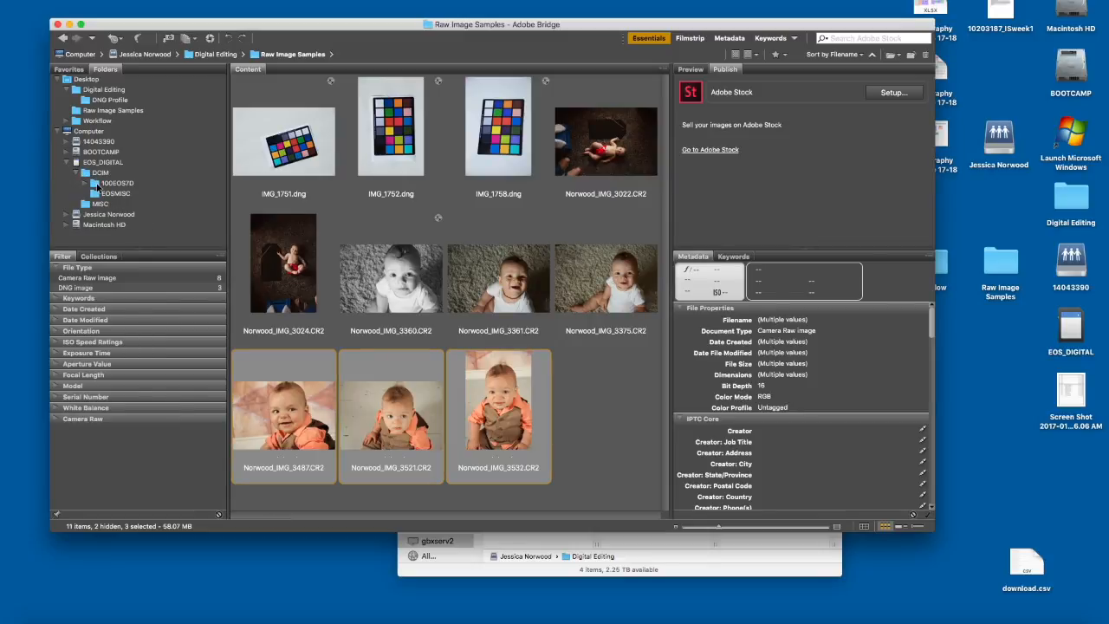
left_click(106, 184)
scroll(666, 105, "down", 2)
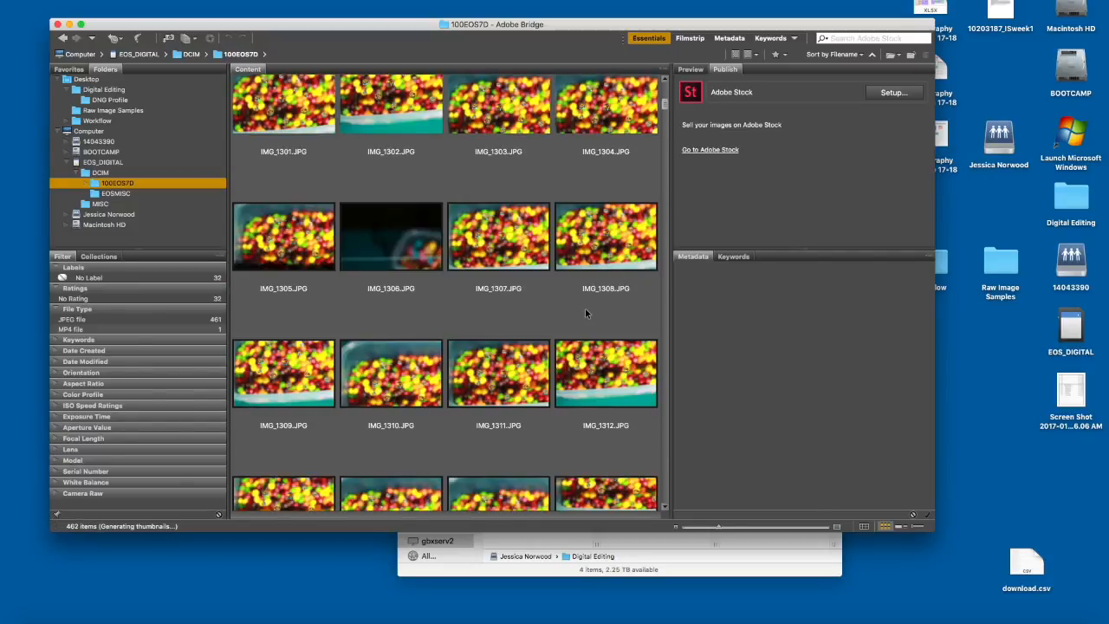
left_click_drag(666, 104, 665, 351)
scroll(666, 351, "up", 2)
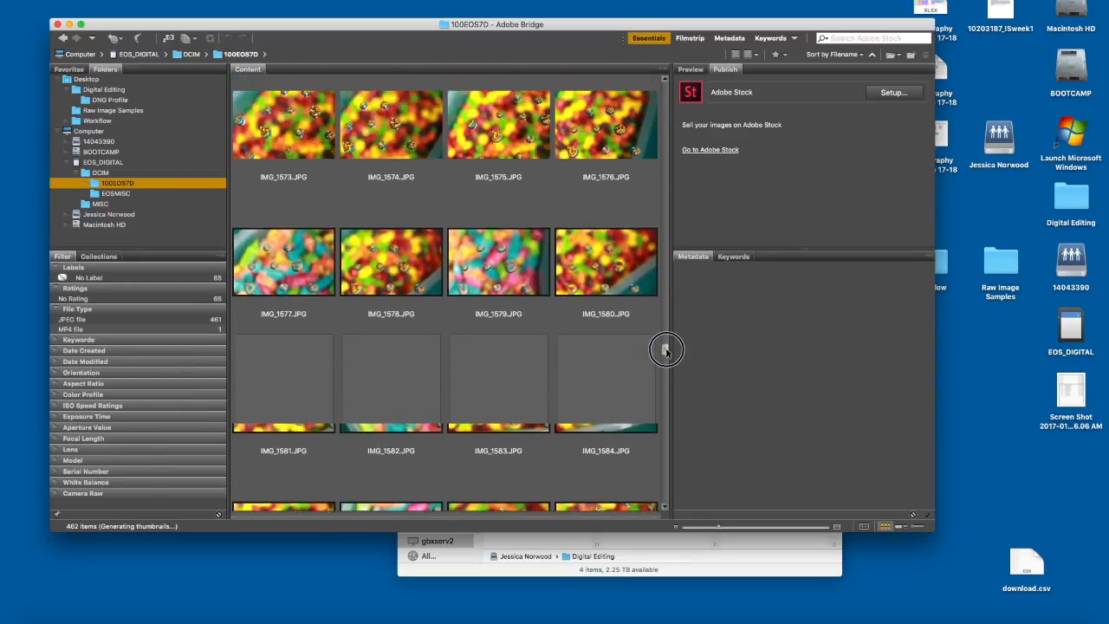
Step: Open the candy droplet photo IMG_1587.JPG in Camera Raw
scroll(666, 351, "down", 5)
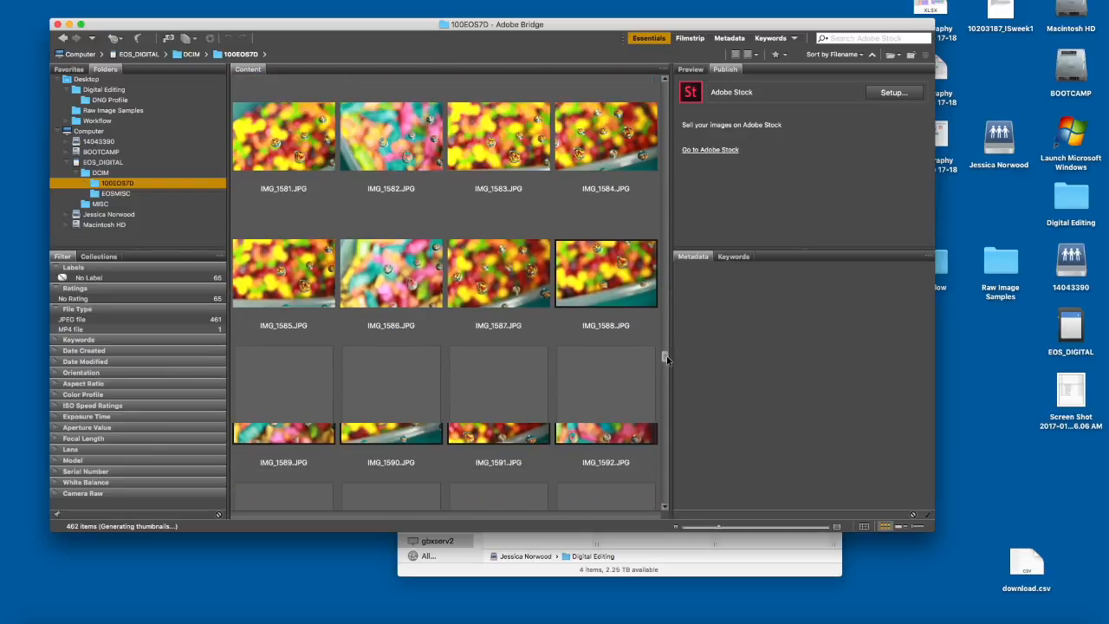
left_click(509, 279)
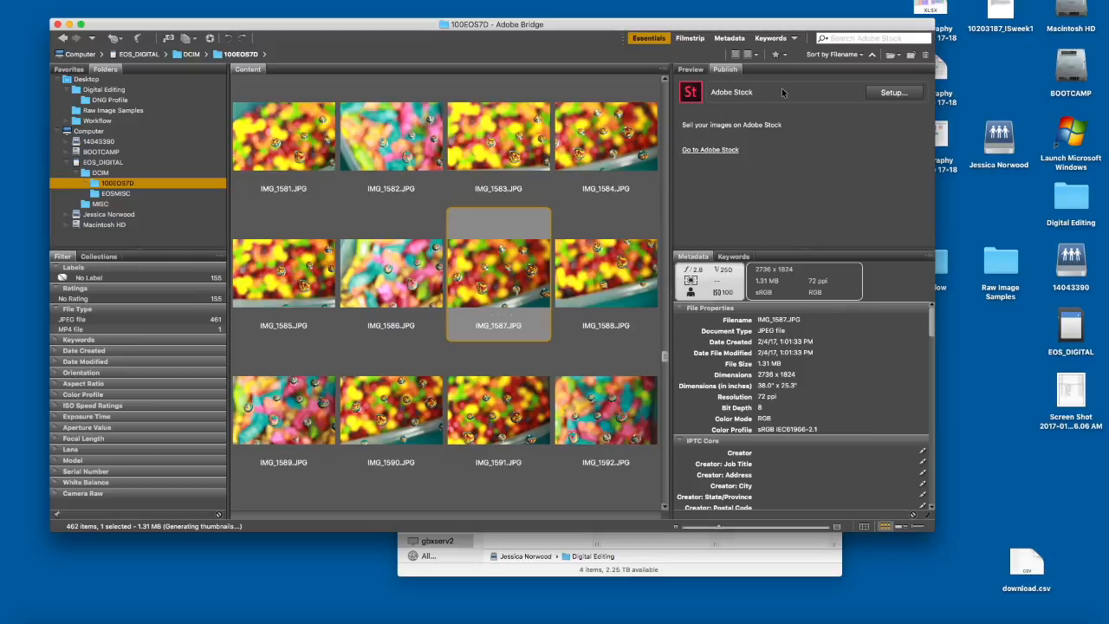
key("super+r")
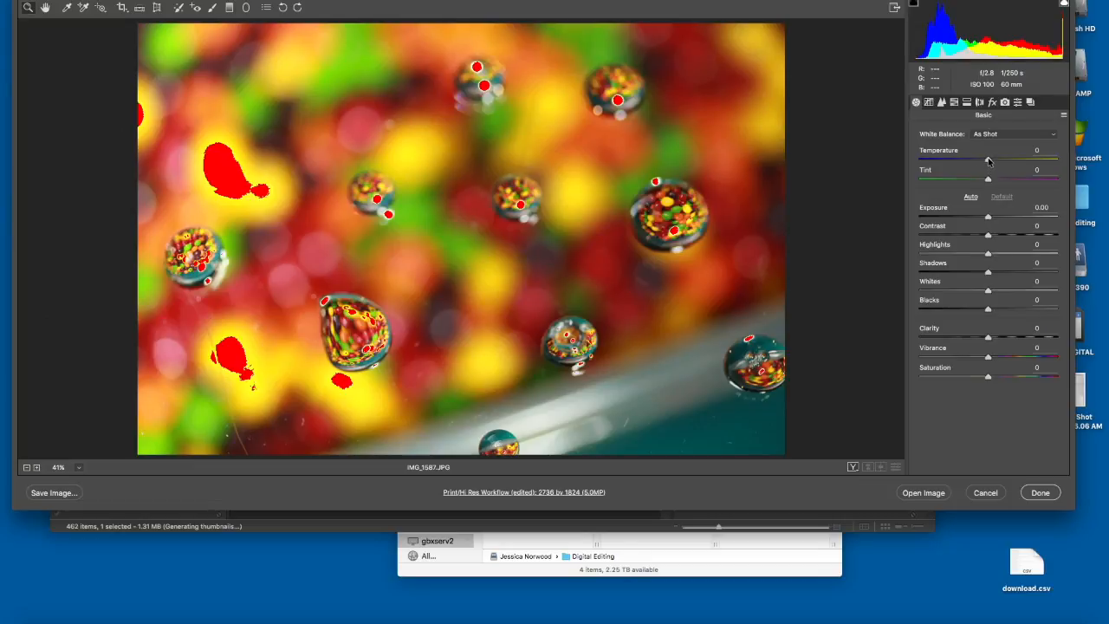
Step: Adjust the photo's basic tones to Exposure 0.00, Shadows +37, Whites -23 and Vibrance +13
left_click(985, 217)
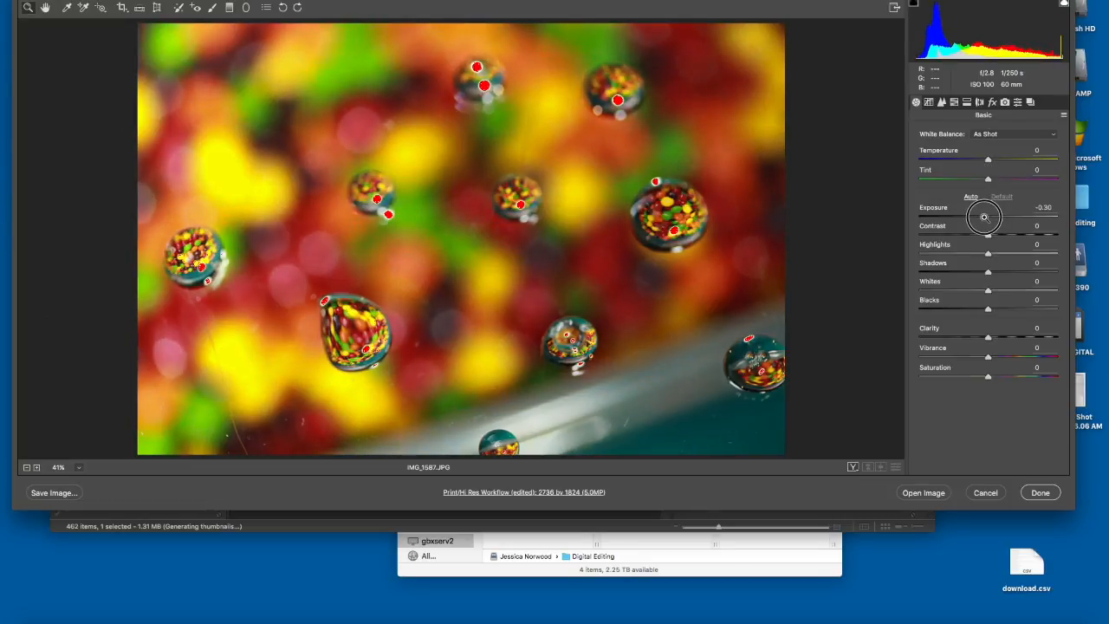
left_click_drag(1058, 44, 1036, 47)
left_click_drag(953, 48, 1011, 40)
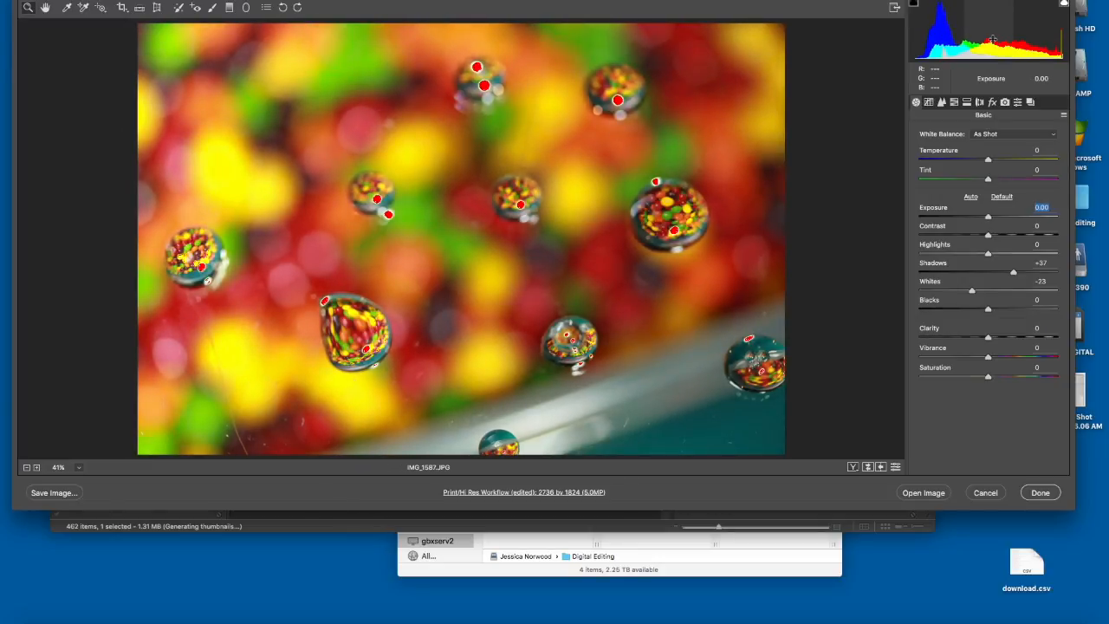
left_click_drag(988, 357, 999, 360)
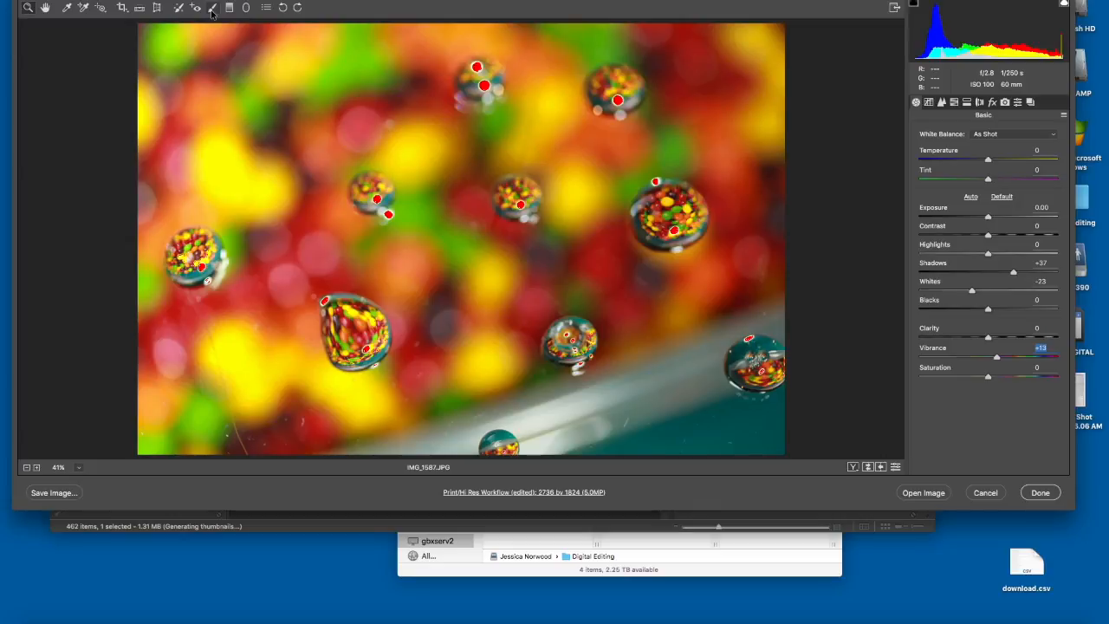
Step: Activate the Adjustment Brush, review its settings and set its Exposure to +0.95
left_click(212, 9)
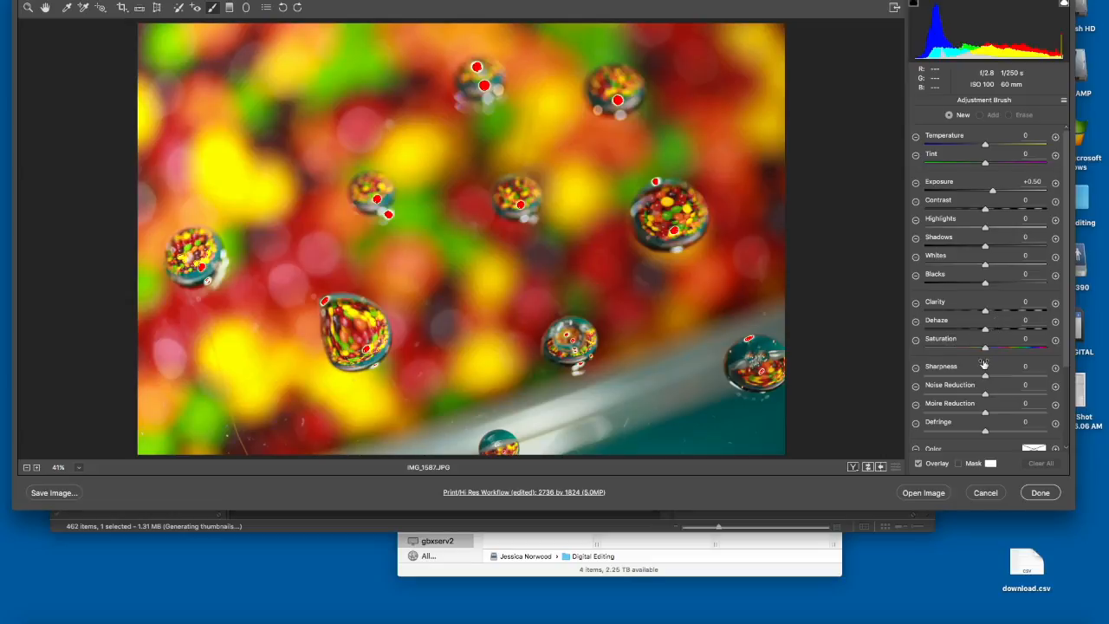
scroll(982, 364, "down", 4)
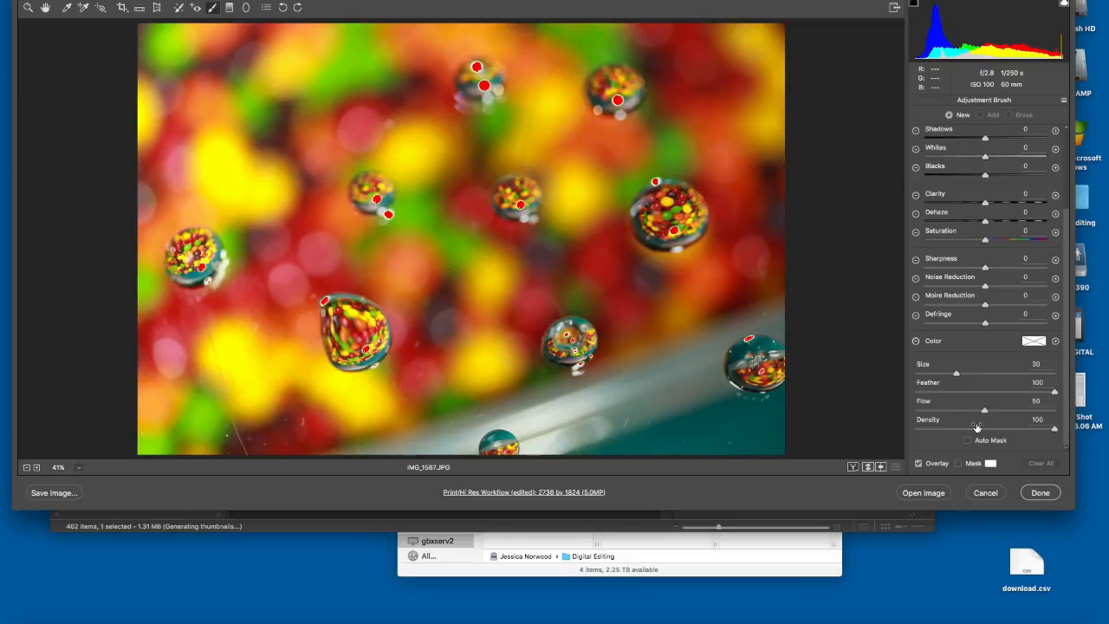
scroll(977, 426, "up", 3)
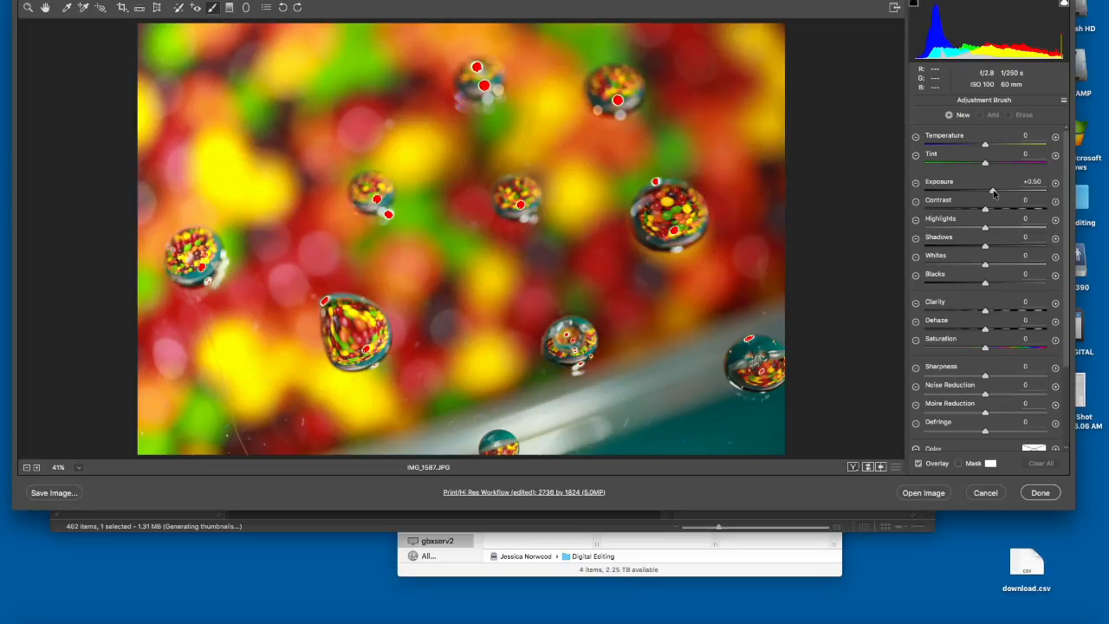
left_click_drag(994, 190, 1000, 190)
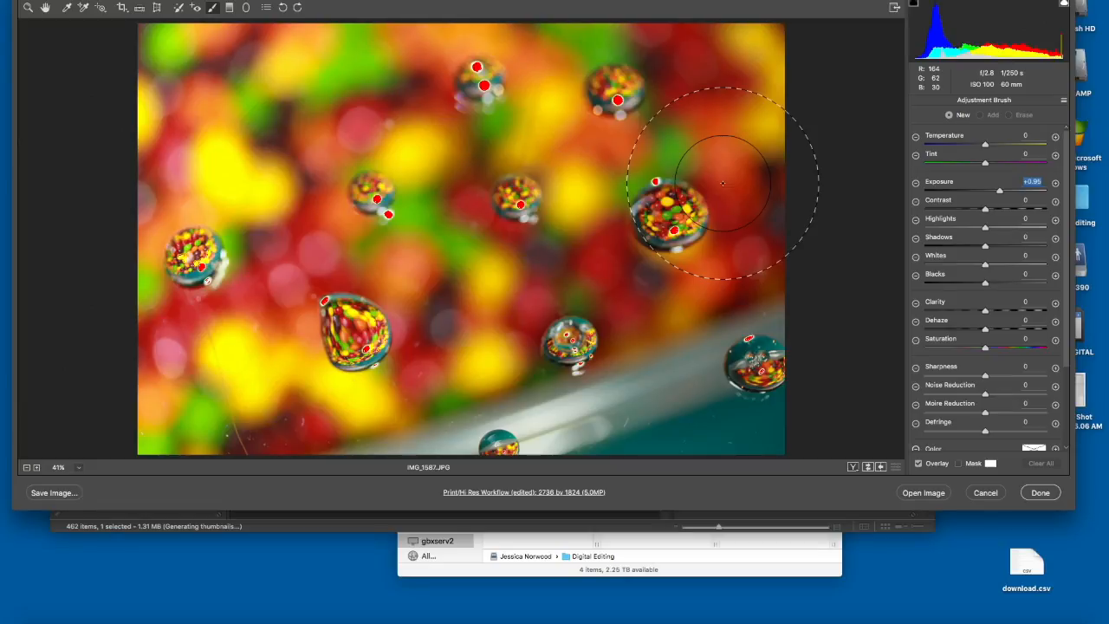
Step: Shrink the adjustment brush to size 14 and reduce its feather to 46
key("bracketleft")
key("bracketleft")
key("bracketleft")
key("bracketleft")
key("bracketleft")
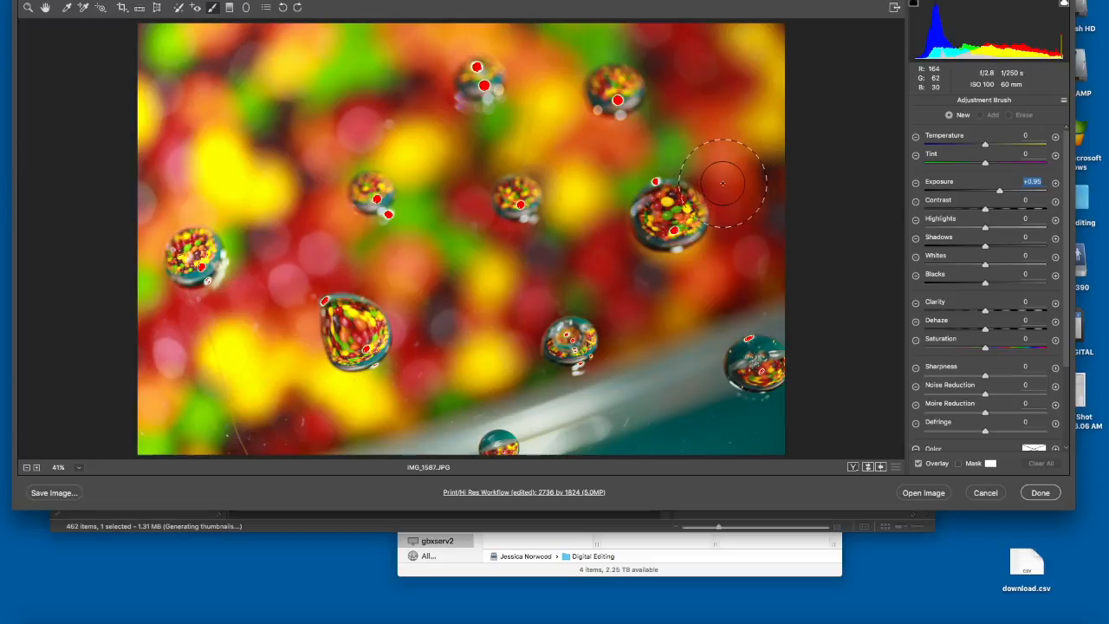
scroll(957, 351, "down", 3)
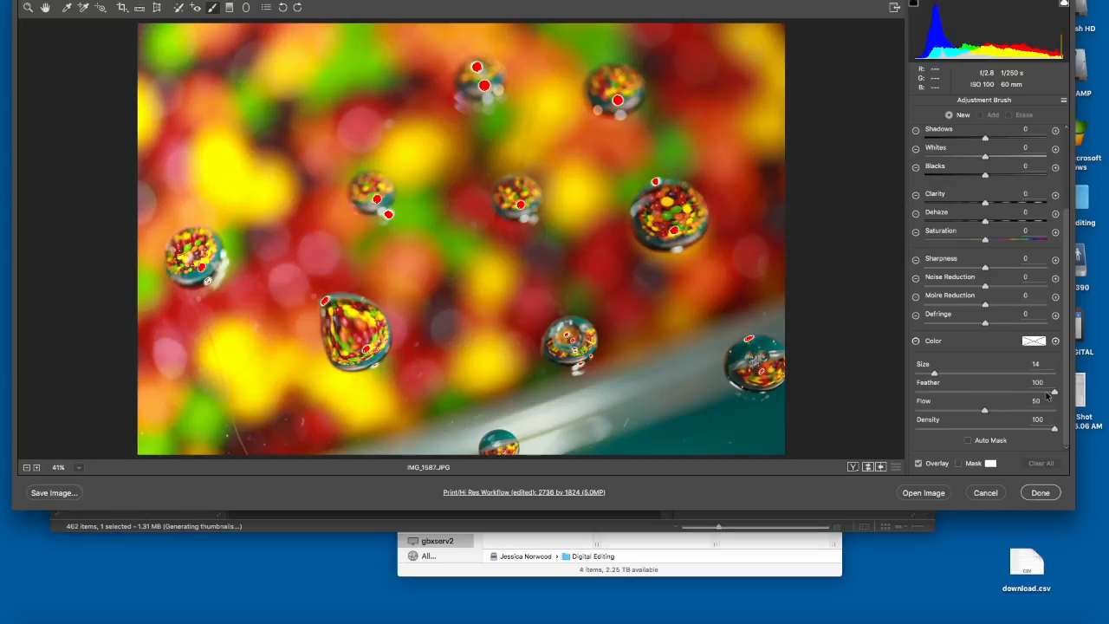
left_click_drag(1053, 393, 980, 390)
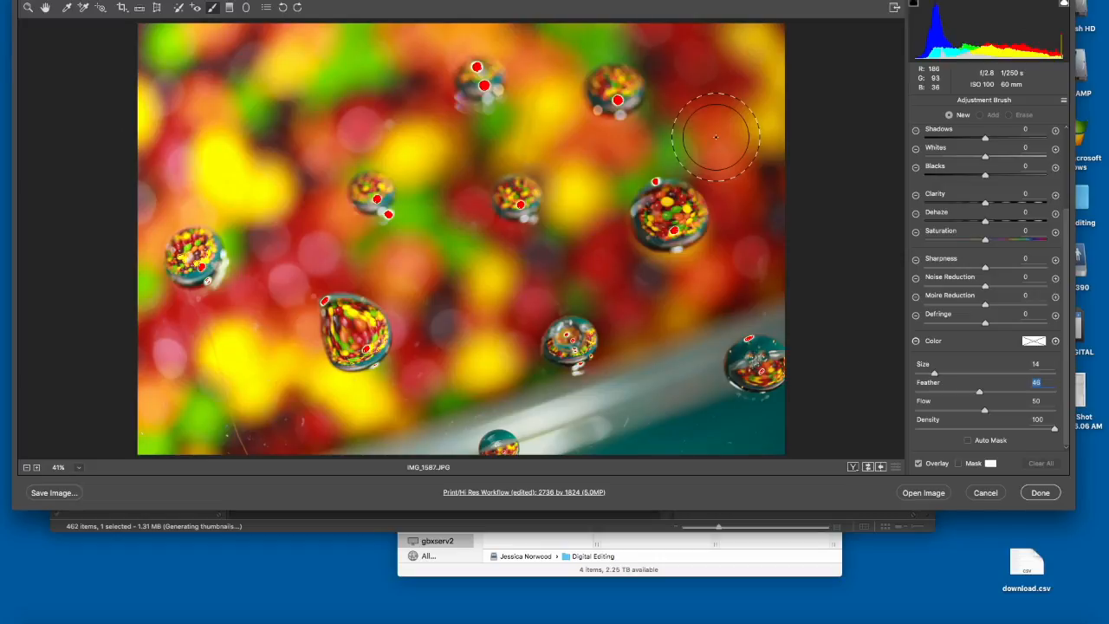
Step: Try larger and smaller brush feather and size values, finishing with size 14 and feather 40
key("shift+Up")
key("shift+Up")
key("shift+Up")
key("shift+Up")
key("shift+Up")
key("shift+Up")
key("shift+Down")
key("shift+Down")
key("shift+Down")
key("shift+Down")
key("shift+Down")
key("shift+Down")
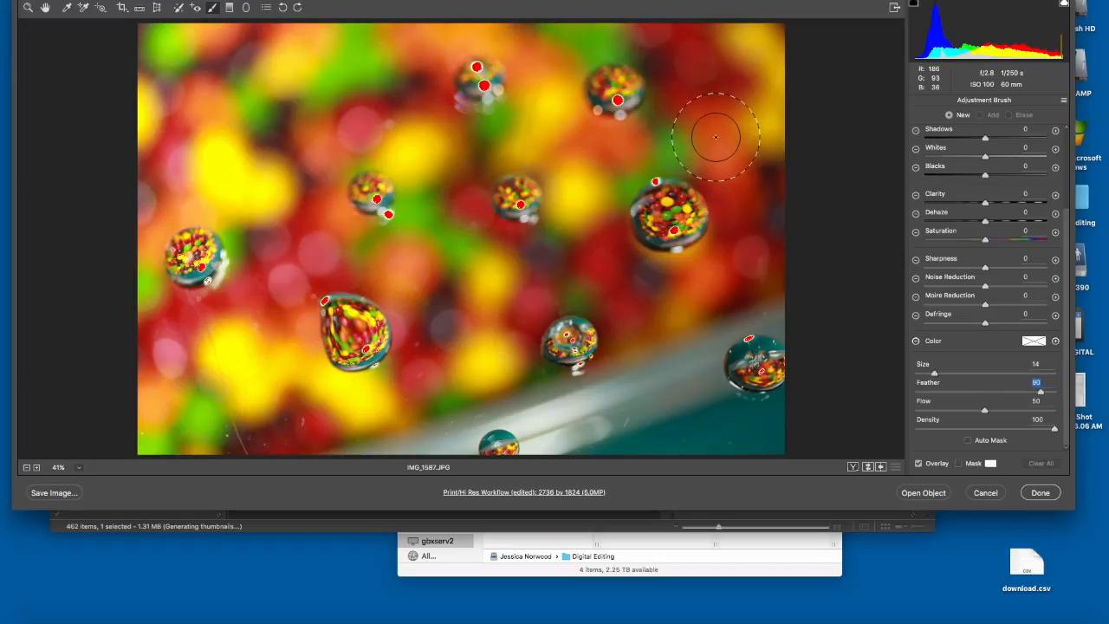
key("shift+Up")
key("shift+Up")
key("shift+Up")
key("shift+Up")
key("shift+Up")
key("bracketright")
key("bracketright")
key("bracketright")
key("bracketright")
key("bracketright")
key("bracketright")
key("bracketleft")
key("bracketleft")
key("bracketleft")
key("bracketleft")
key("bracketleft")
key("bracketleft")
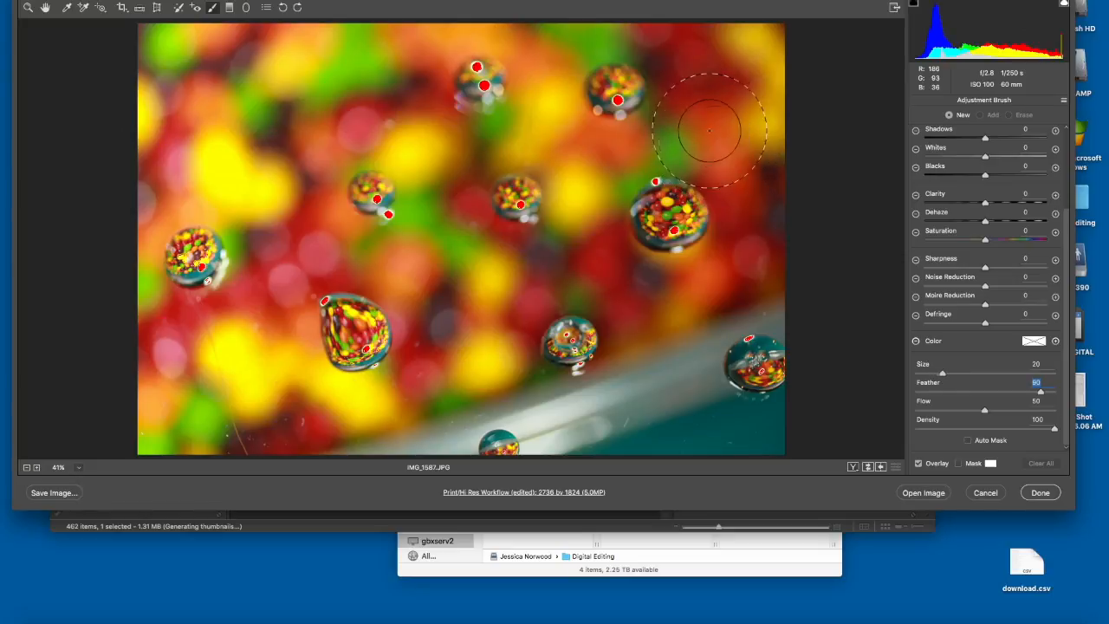
key("shift+Down")
key("shift+Down")
key("shift+Down")
key("shift+Down")
key("shift+Down")
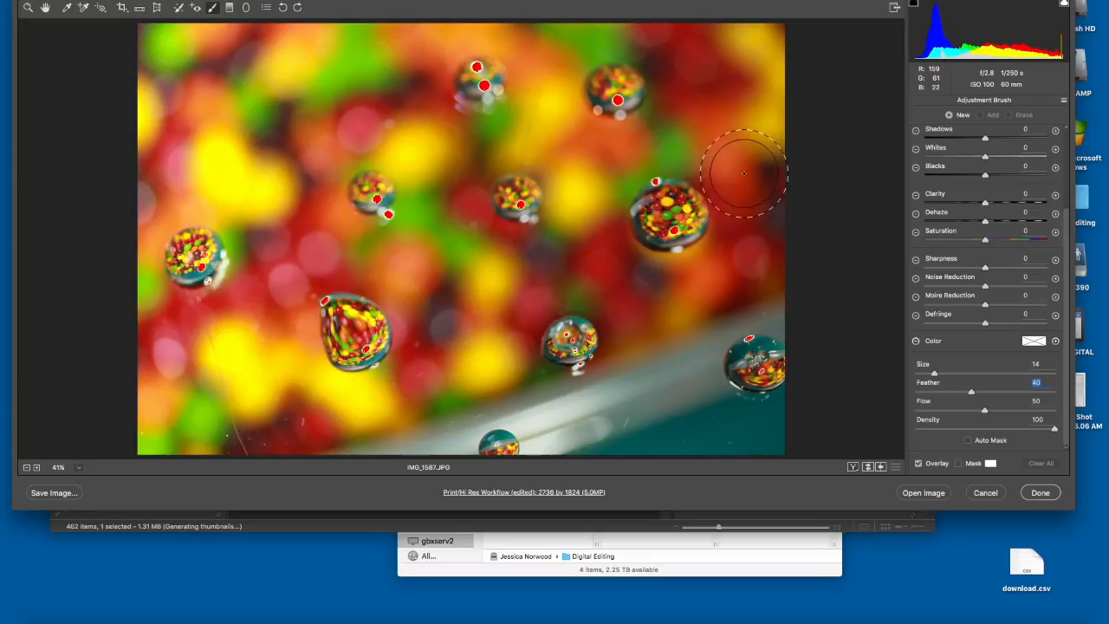
Step: Brush the adjustment over the photo's lower-right area and set it to Exposure +0.75, Highlights -24 and Whites -15
mouse_move(743, 169)
left_mouse_down()
mouse_move(748, 235)
mouse_move(722, 264)
mouse_move(638, 285)
mouse_move(600, 260)
mouse_move(712, 297)
left_mouse_up()
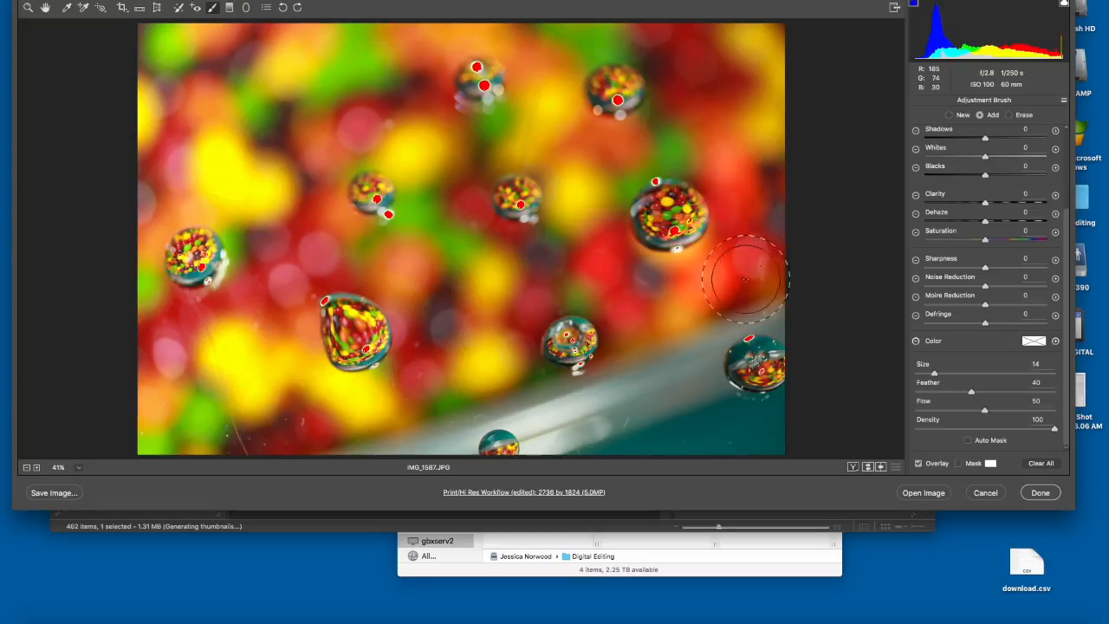
left_click(492, 283)
left_click(487, 357)
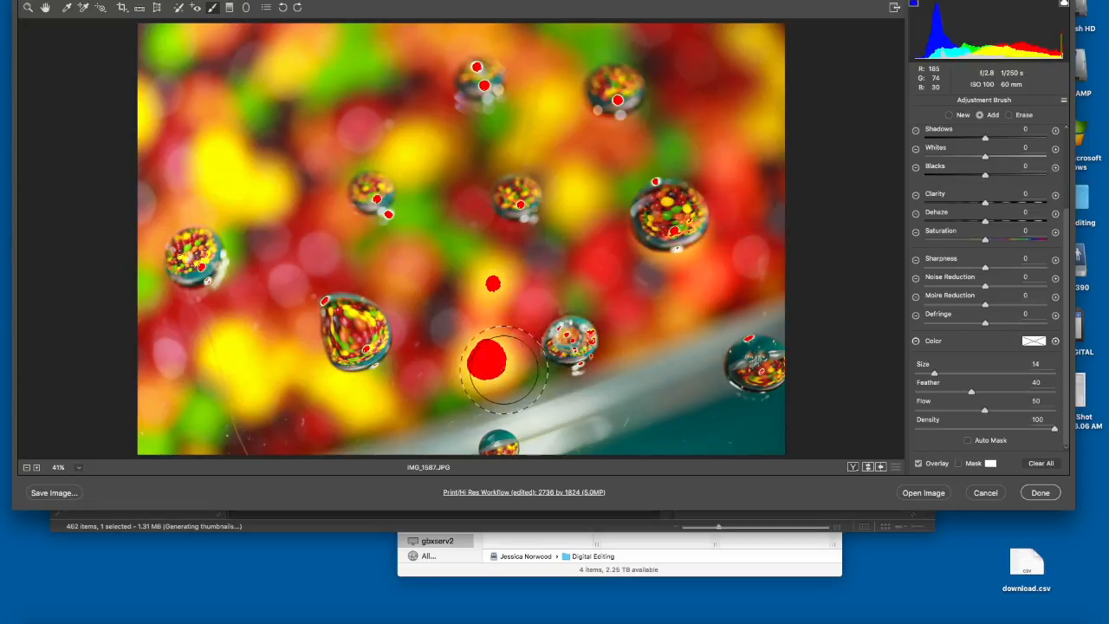
mouse_move(495, 351)
left_mouse_down()
mouse_move(433, 376)
mouse_move(495, 310)
left_mouse_up()
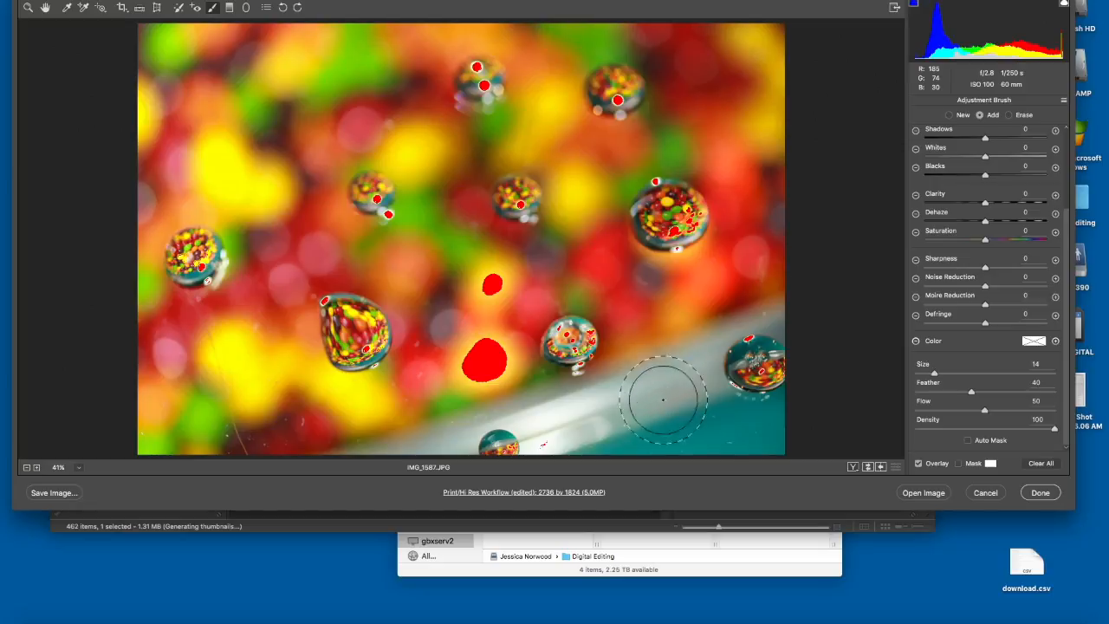
scroll(980, 173, "up", 5)
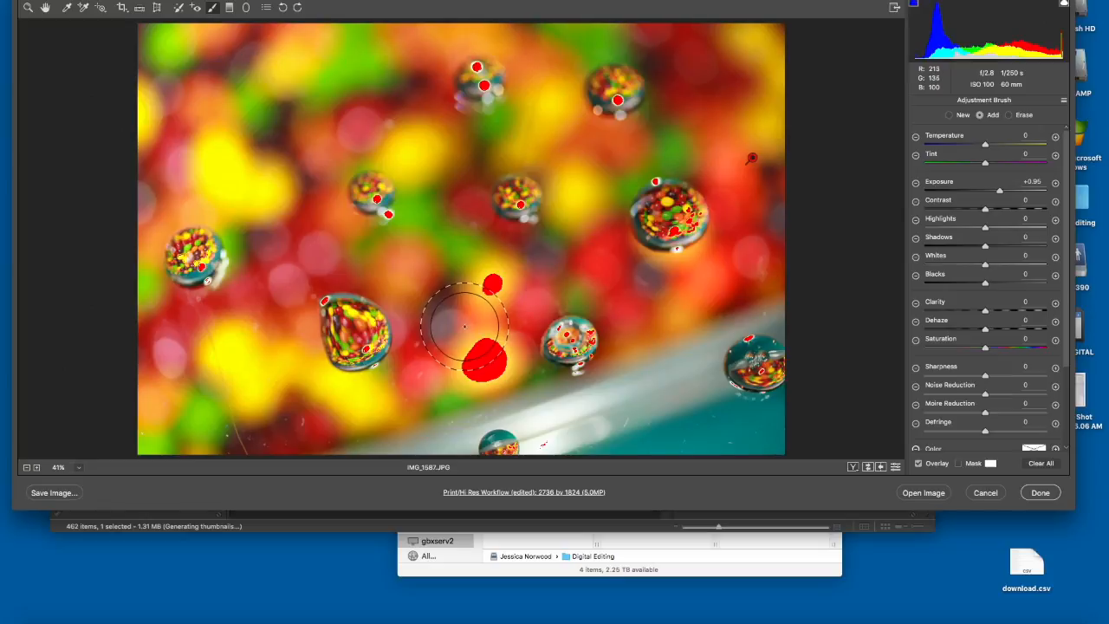
left_click_drag(1000, 191, 976, 267)
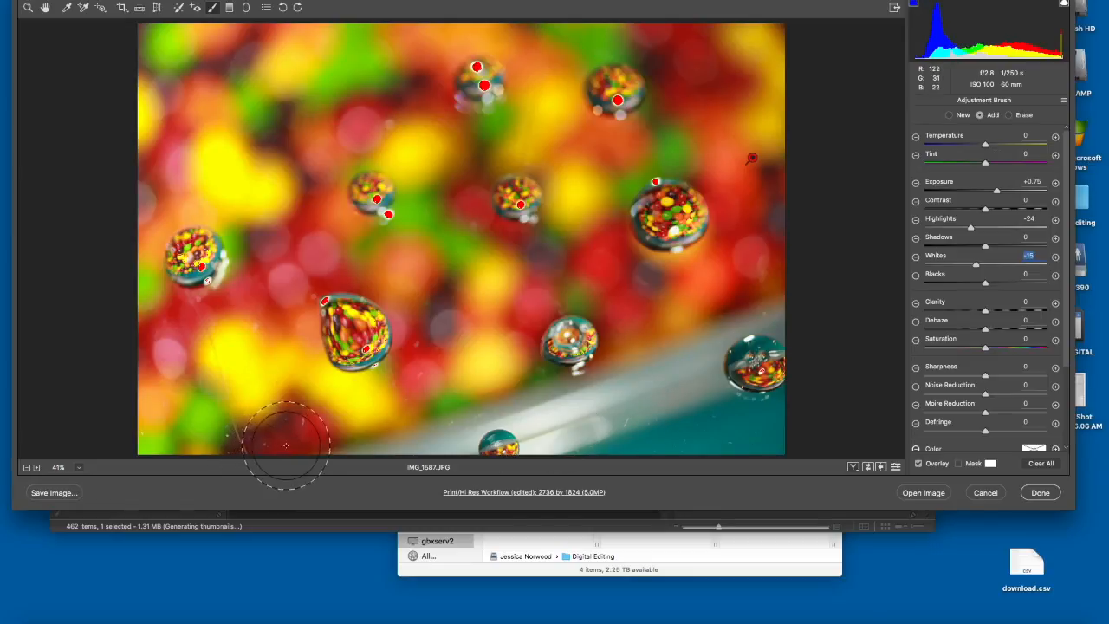
Step: Reduce the brush size and extend the same adjustment along the photo's lower-left edge
key("bracketleft")
key("bracketleft")
key("bracketleft")
key("bracketleft")
key("bracketleft")
mouse_move(309, 434)
left_mouse_down()
mouse_move(296, 420)
mouse_move(278, 442)
mouse_move(238, 447)
mouse_move(286, 416)
mouse_move(354, 448)
mouse_move(434, 426)
left_mouse_up()
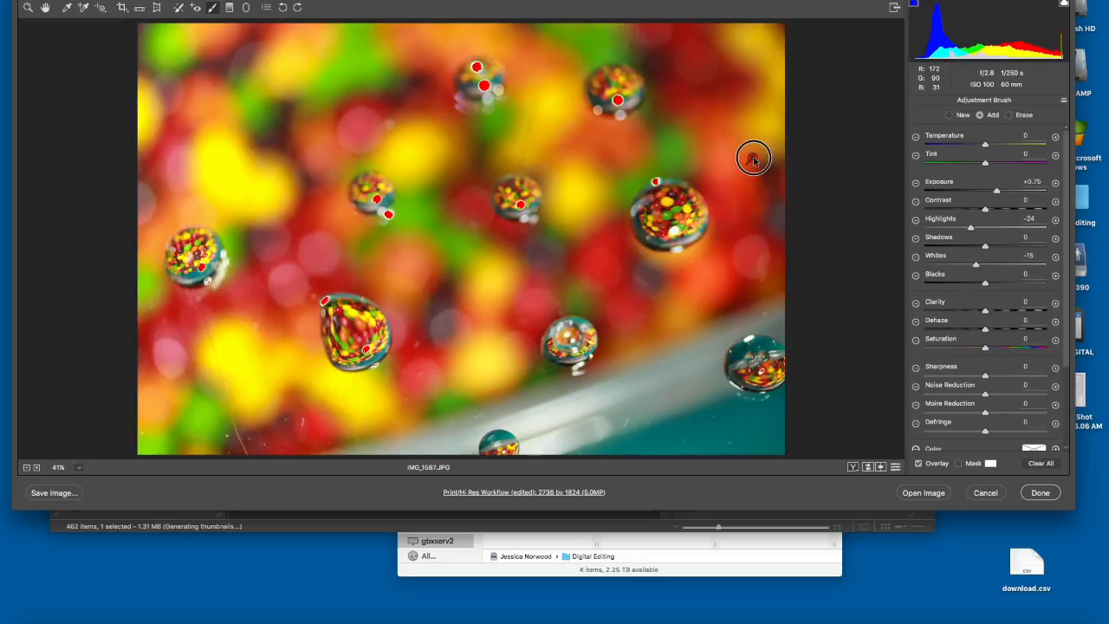
Step: Show the brush mask to check the painted area, hide it again and reselect the adjustment's pin
left_click(959, 464)
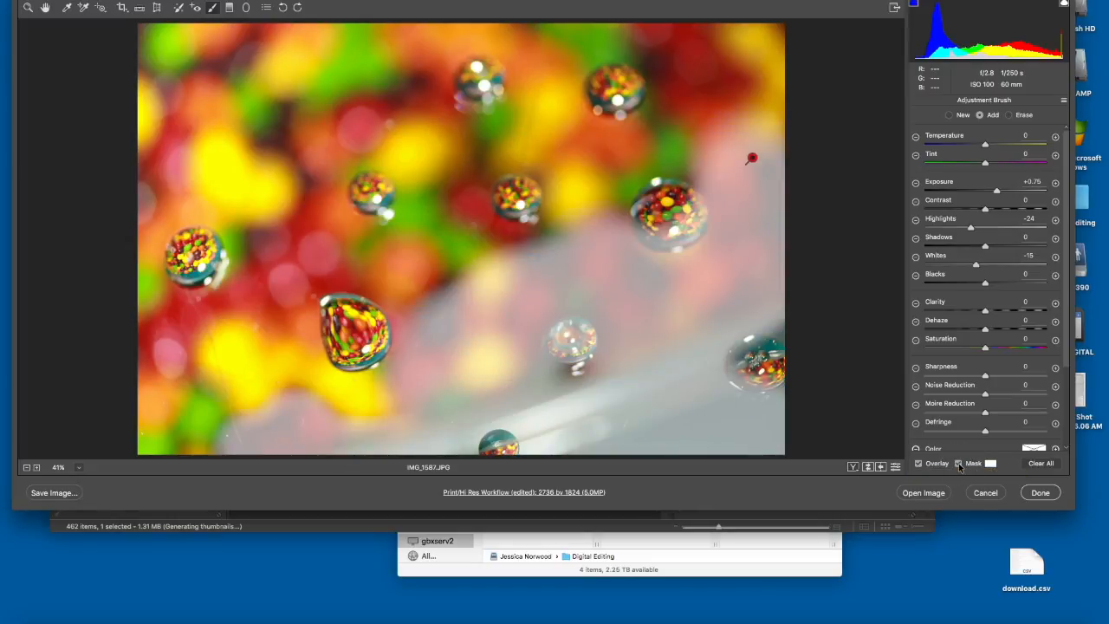
left_click(959, 465)
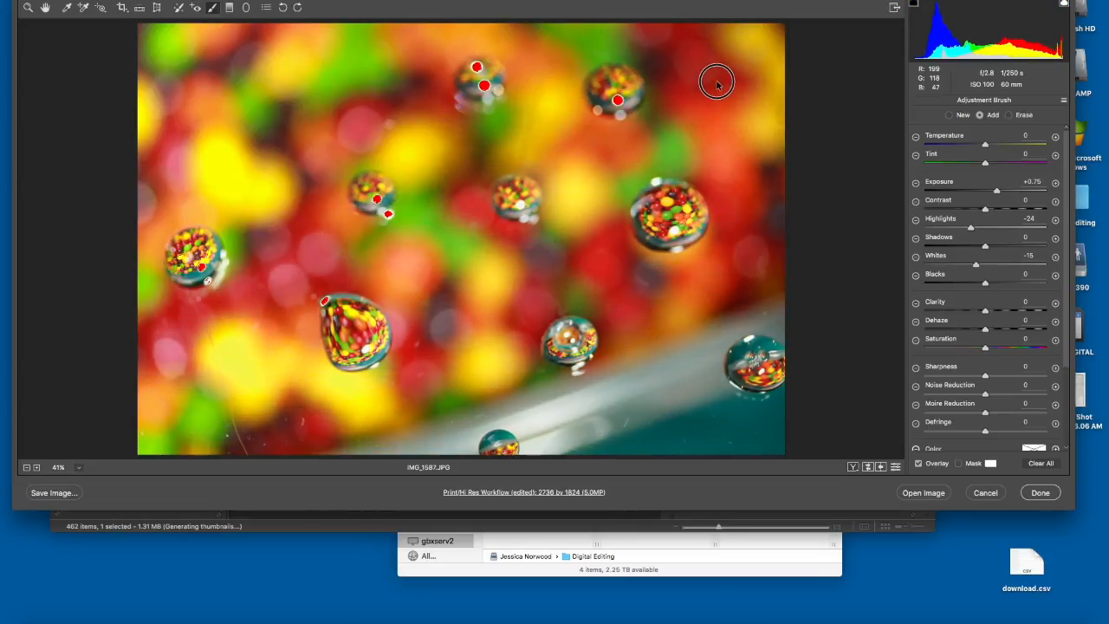
left_click(751, 158)
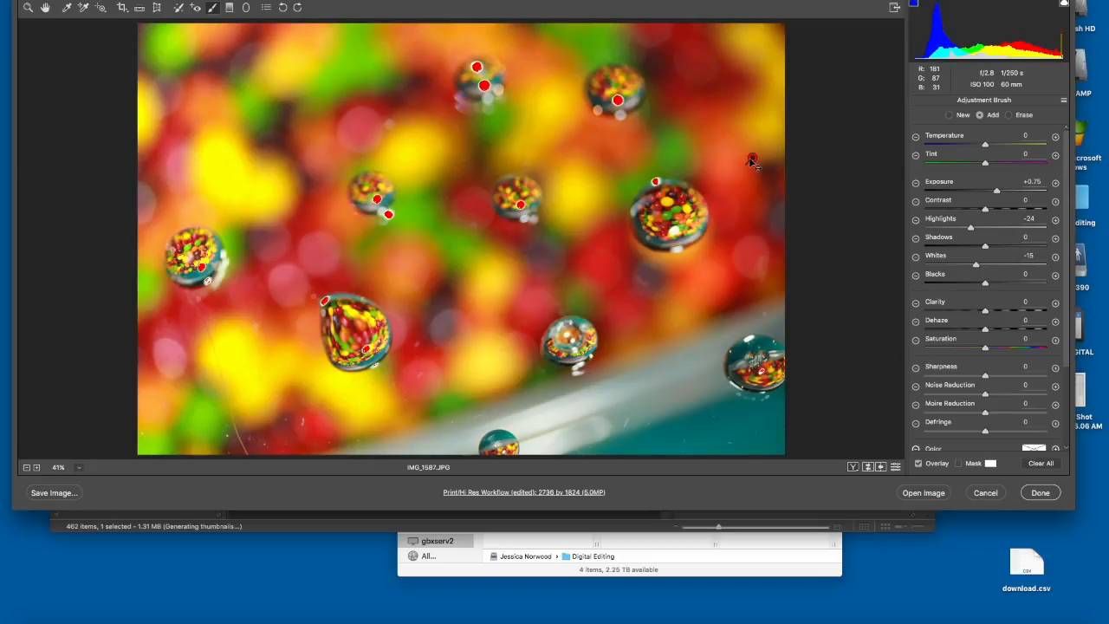
Step: Start a new brush adjustment with Exposure -0.55, Highlights 0, Shadows -9, Whites -1 and Blacks -12
left_click(950, 115)
mouse_move(752, 157)
left_click_drag(997, 193, 978, 192)
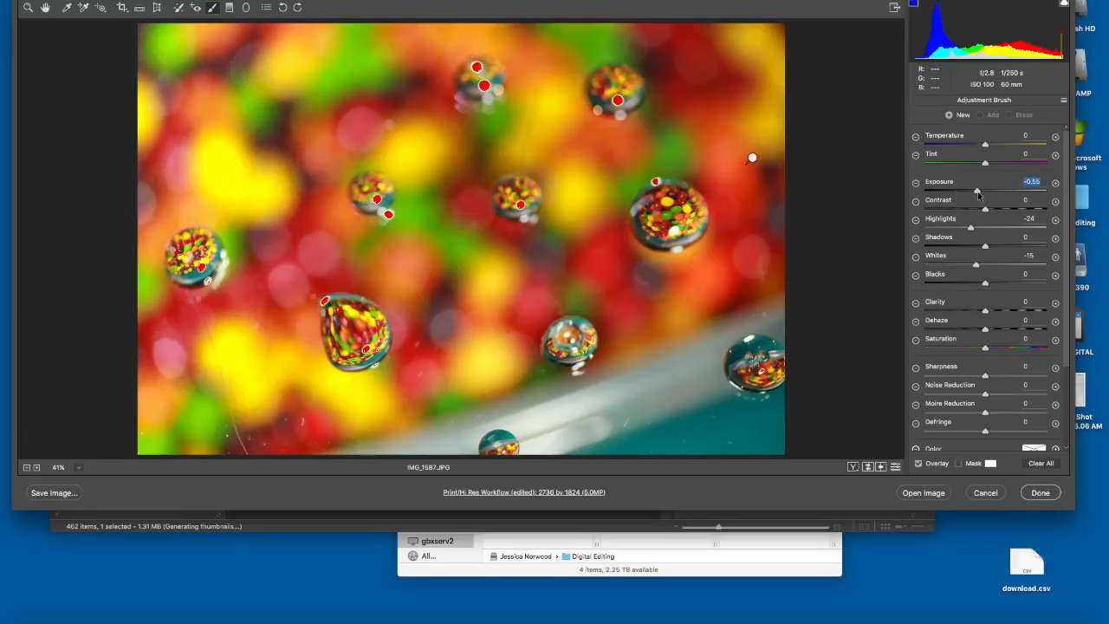
double_click(972, 228)
left_click_drag(985, 247, 978, 284)
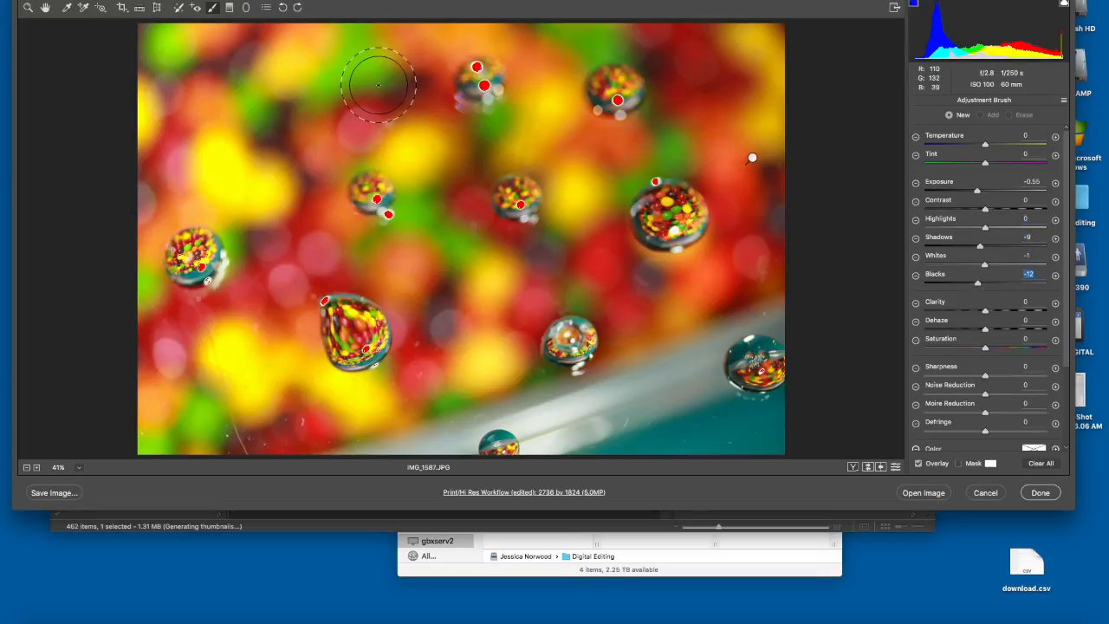
Step: Paint the darkening adjustment over the photo's upper-left area and set its Exposure to -0.25
mouse_move(392, 48)
left_mouse_down()
mouse_move(210, 37)
mouse_move(161, 161)
mouse_move(271, 164)
mouse_move(413, 30)
mouse_move(396, 118)
mouse_move(382, 117)
mouse_move(321, 184)
mouse_move(298, 248)
mouse_move(260, 194)
mouse_move(185, 130)
mouse_move(218, 25)
left_mouse_up()
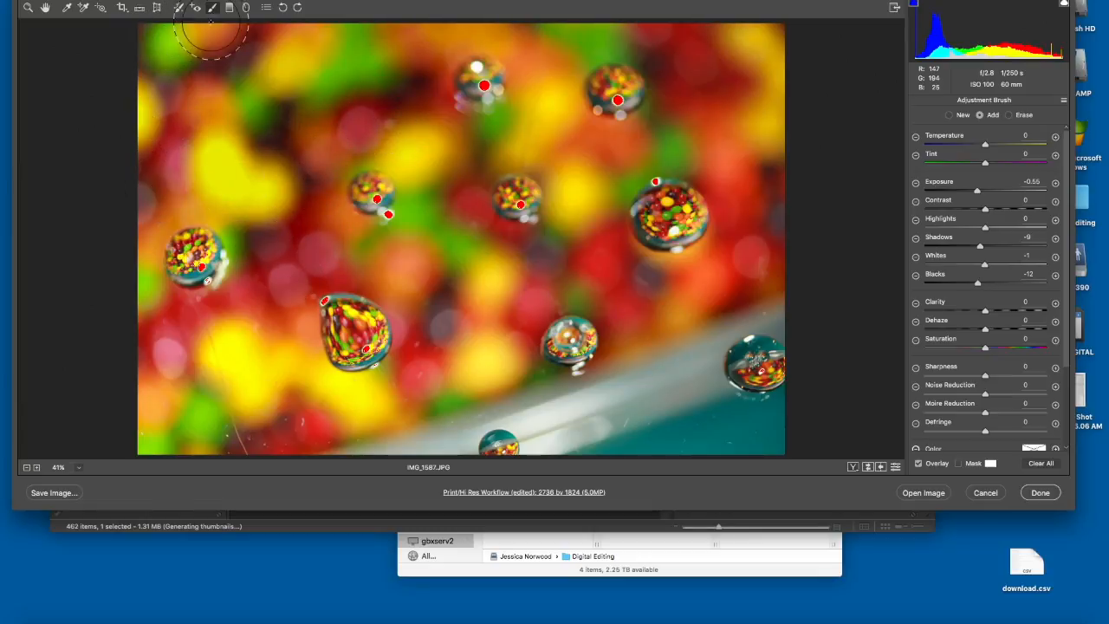
left_click_drag(979, 197, 983, 193)
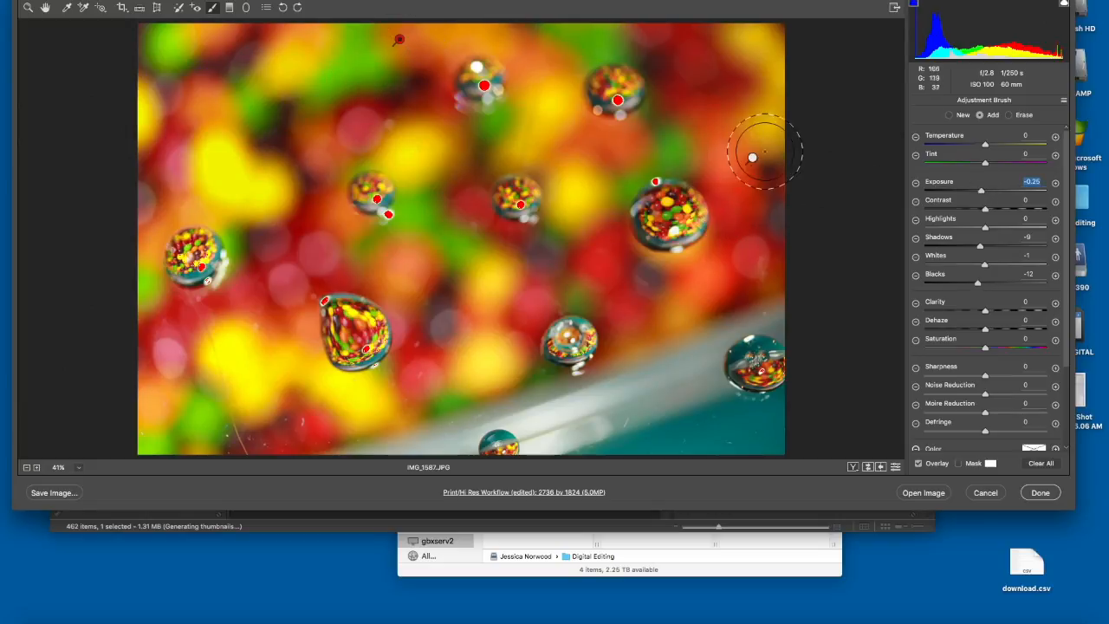
Step: Switch between the two brush pins to compare their masks, and set the lower-right adjustment's Exposure to +0.85
mouse_move(753, 162)
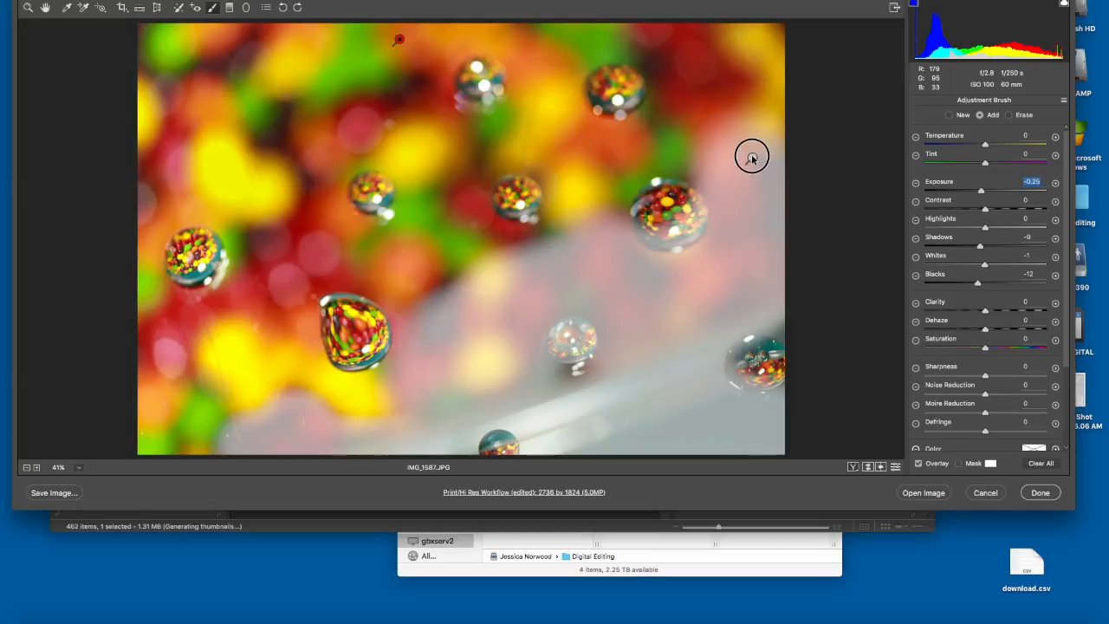
left_click(400, 40)
mouse_move(396, 43)
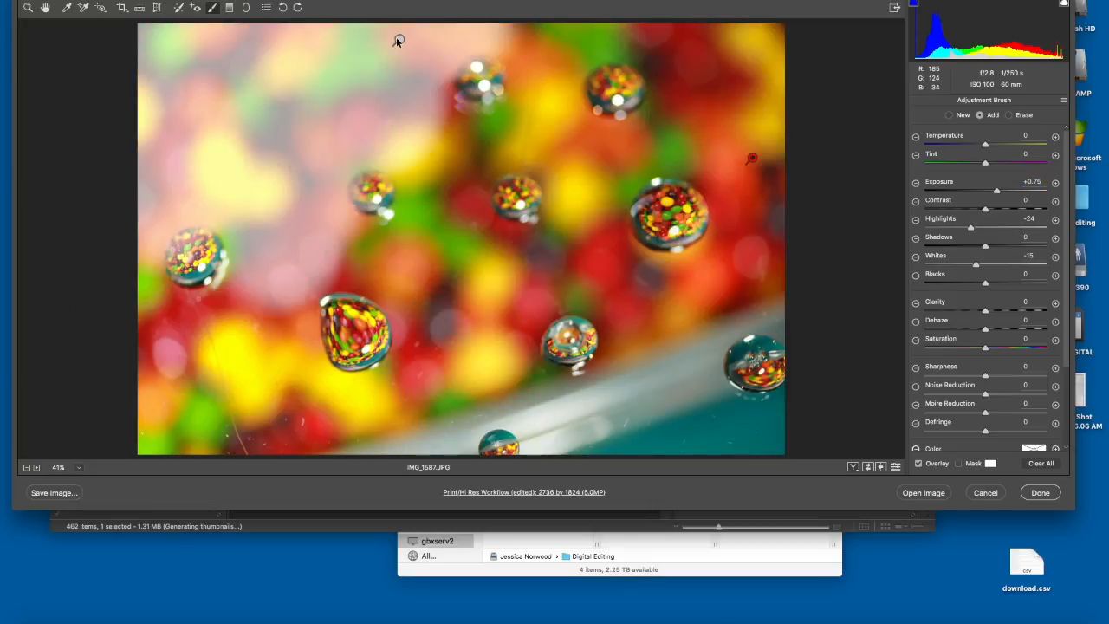
left_click(399, 41)
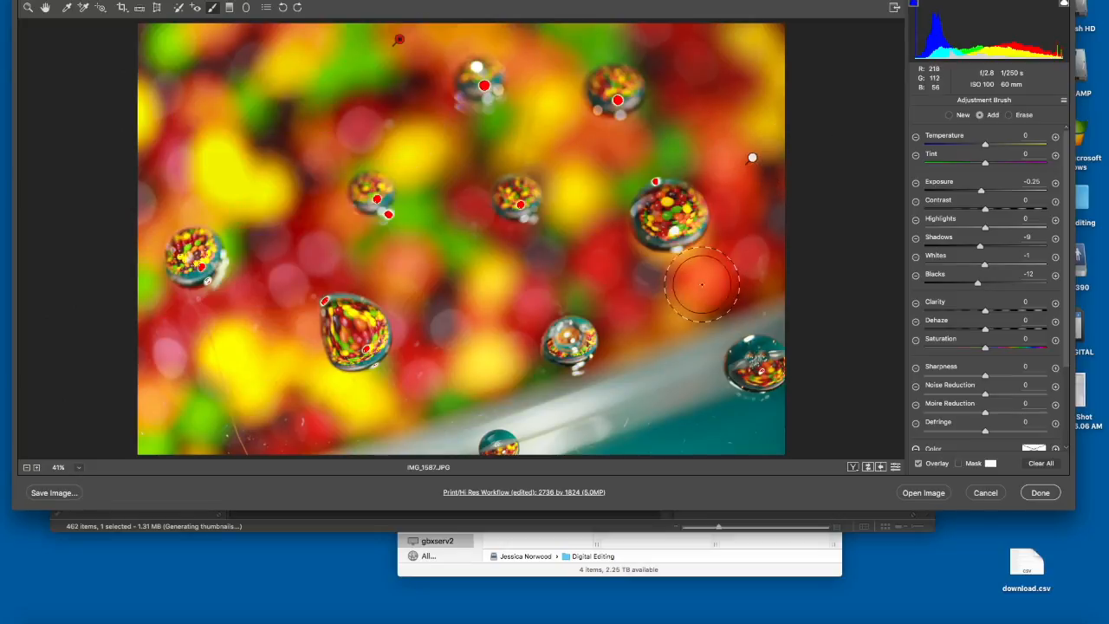
mouse_move(752, 159)
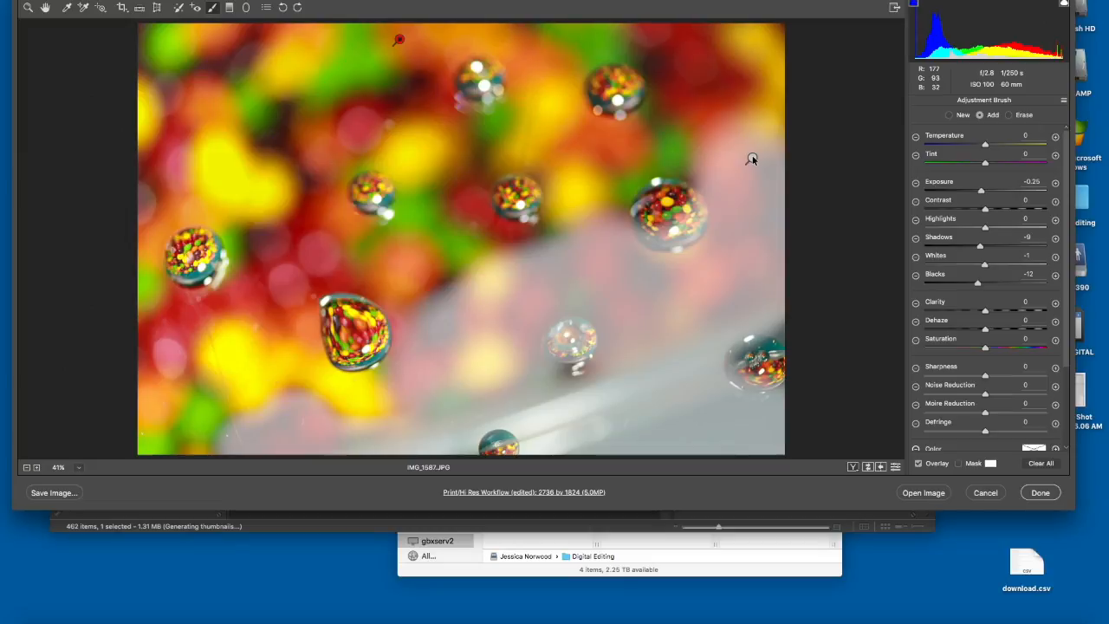
left_click(752, 160)
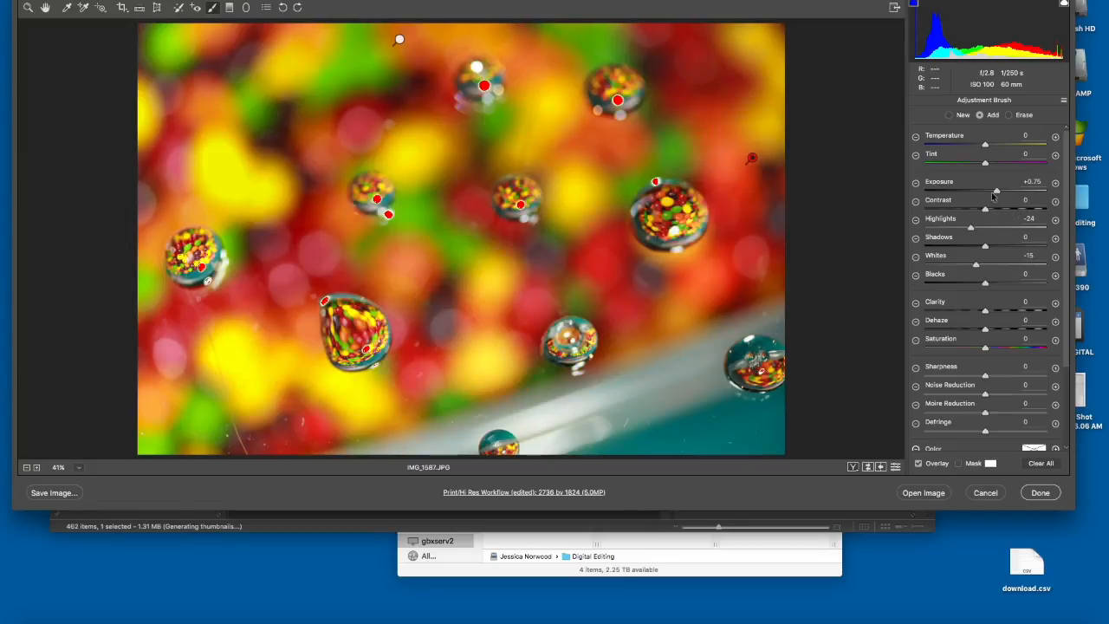
left_click_drag(996, 192, 998, 191)
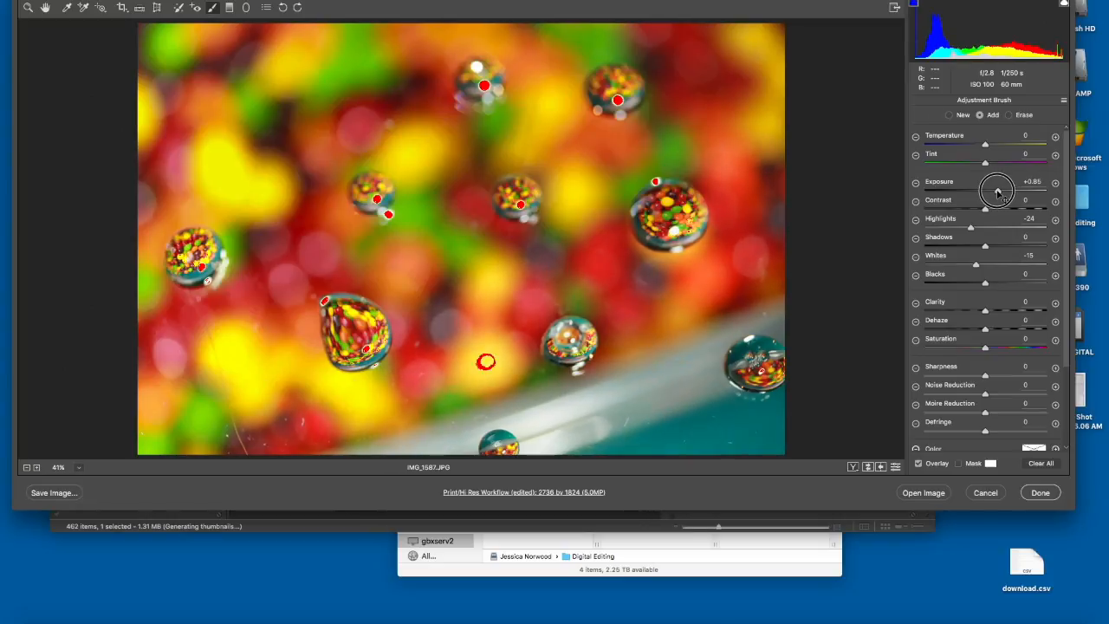
Step: Lower the lower-right adjustment's Highlights, and set the upper-left adjustment's Exposure to -0.70 and Saturation to +18
left_click_drag(971, 227, 966, 227)
left_click(400, 39)
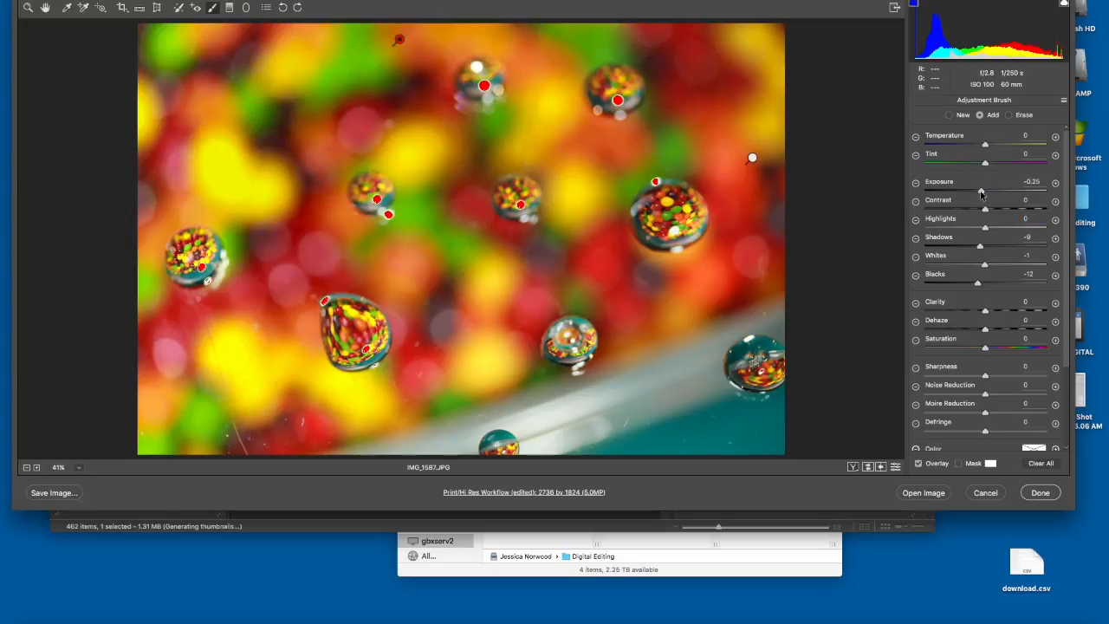
left_click_drag(982, 192, 975, 193)
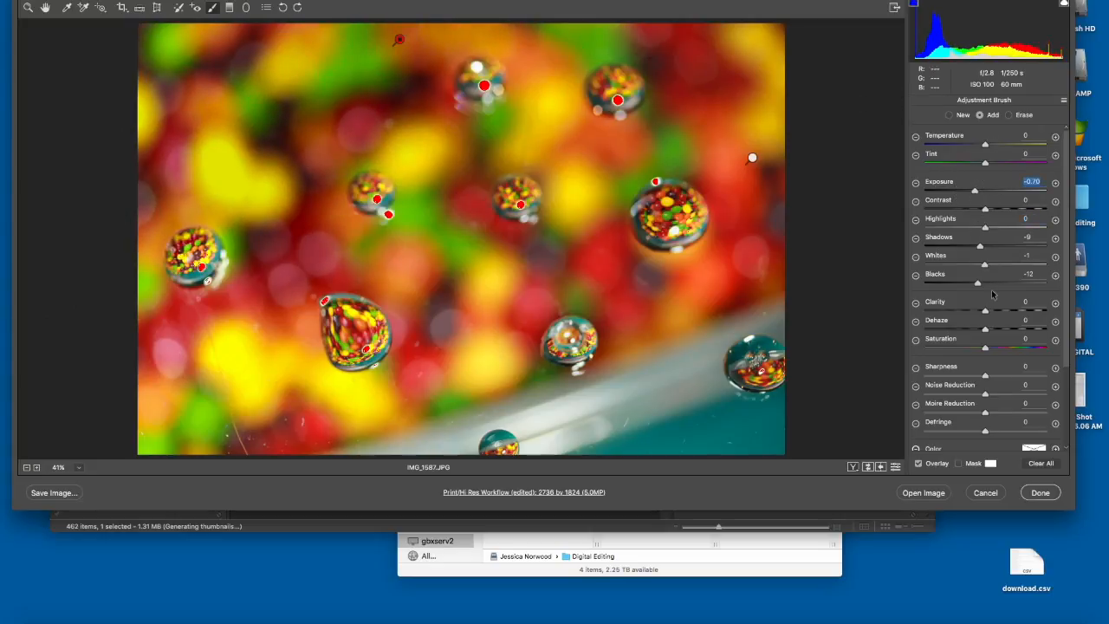
left_click_drag(986, 351, 970, 350)
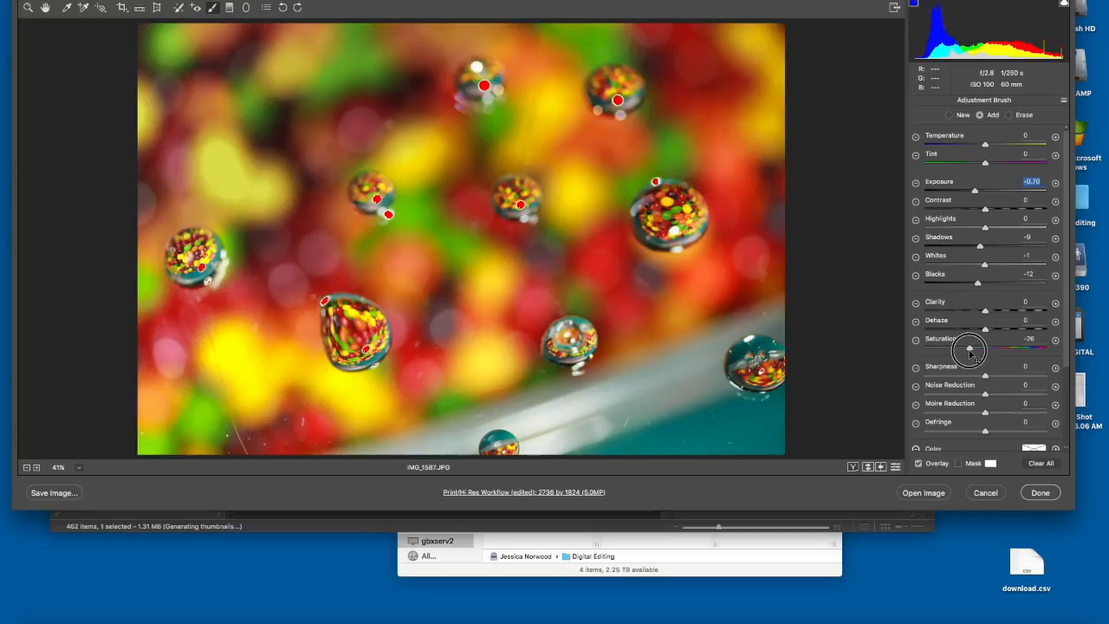
mouse_move(969, 350)
left_mouse_down()
mouse_move(1021, 350)
mouse_move(938, 350)
mouse_move(996, 348)
left_mouse_up()
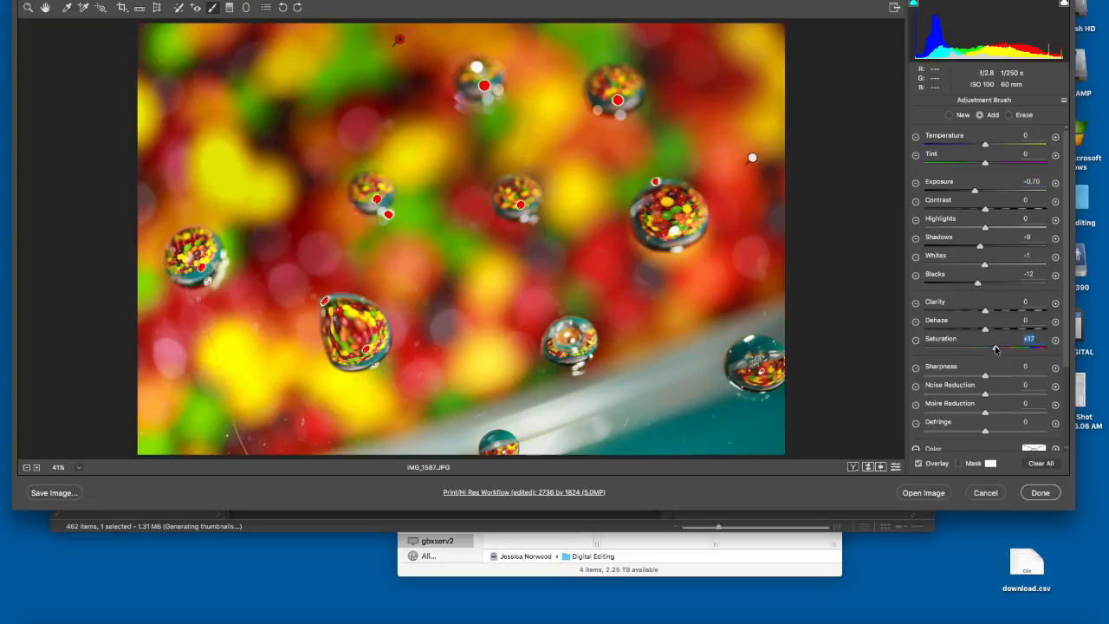
left_click(996, 348)
Step: Start a new brush adjustment with Saturation +18 and Sharpness +22, resetting Exposure, Shadows, Whites and Blacks to 0
left_click(948, 115)
left_click_drag(985, 379, 999, 379)
double_click(976, 191)
left_click(985, 210)
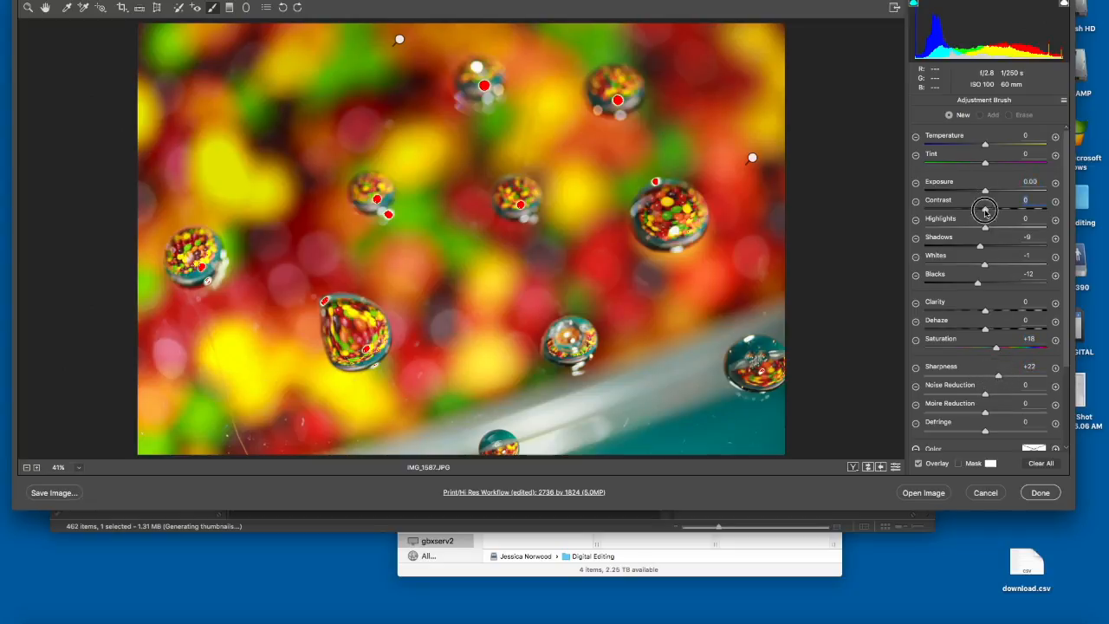
double_click(982, 247)
left_click(985, 265)
double_click(985, 265)
double_click(978, 284)
left_click_drag(985, 192, 962, 193)
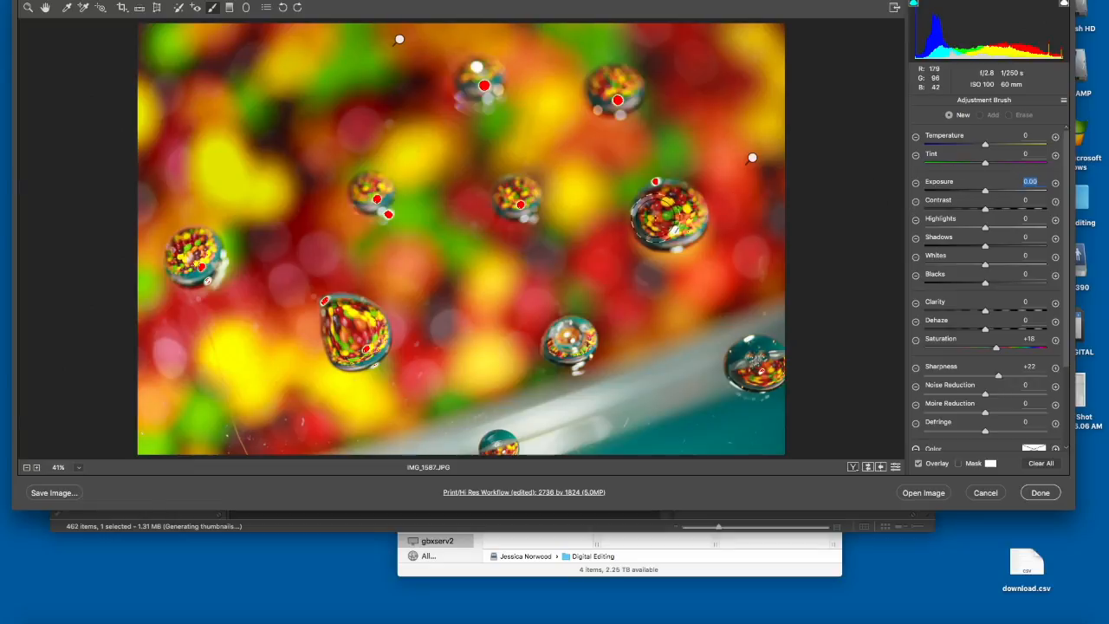
Step: Paint the sharpening adjustment over the water droplets and raise its Sharpness to +57
left_click(657, 186)
mouse_move(679, 218)
left_mouse_down()
mouse_move(689, 211)
mouse_move(659, 221)
mouse_move(678, 210)
mouse_move(688, 222)
mouse_move(667, 217)
left_mouse_up()
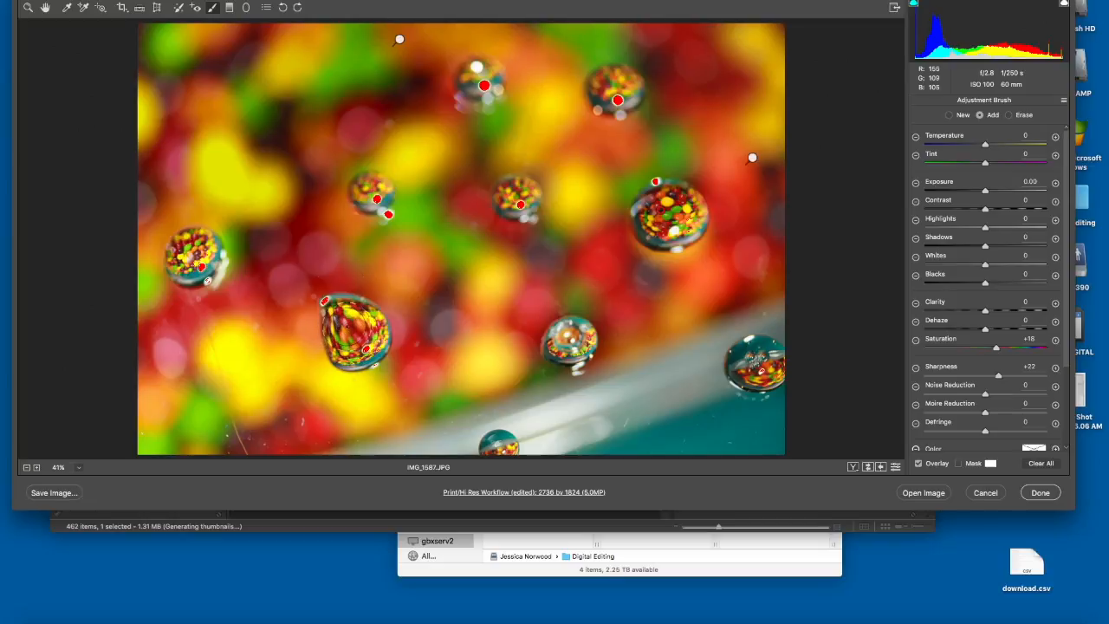
left_click_drag(190, 251, 195, 264)
left_click_drag(668, 213, 663, 216)
mouse_move(1001, 376)
left_mouse_down()
mouse_move(1061, 384)
mouse_move(1023, 385)
left_mouse_up()
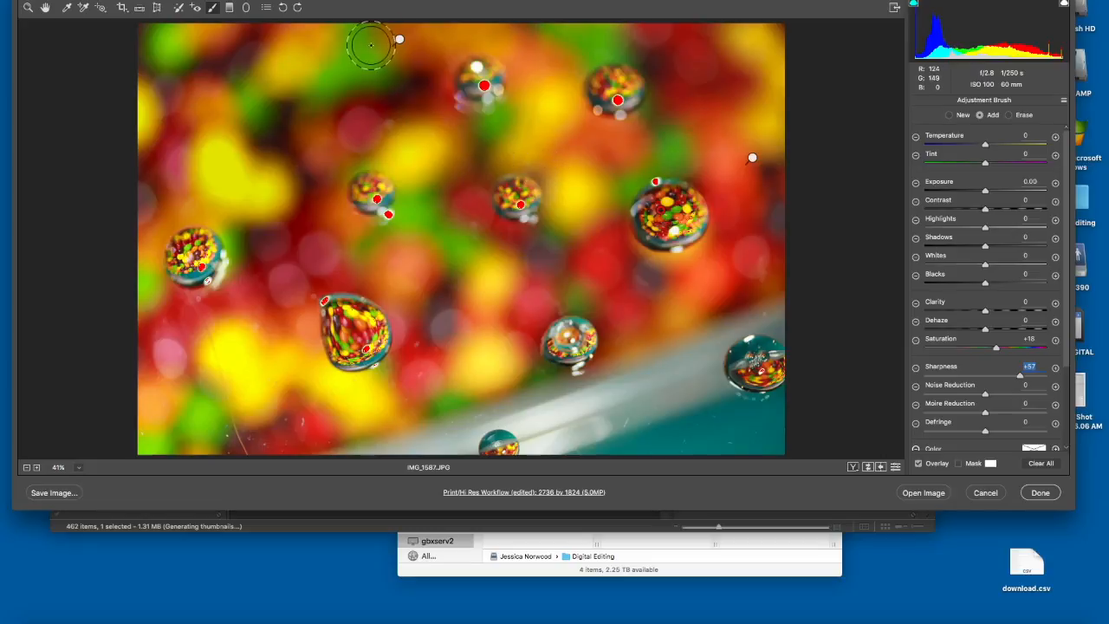
Step: Start another brush adjustment with Exposure +1.45 and Sharpness +5, and paint it over the photo's upper-right area
mouse_move(401, 42)
left_click(948, 117)
left_click(1005, 190)
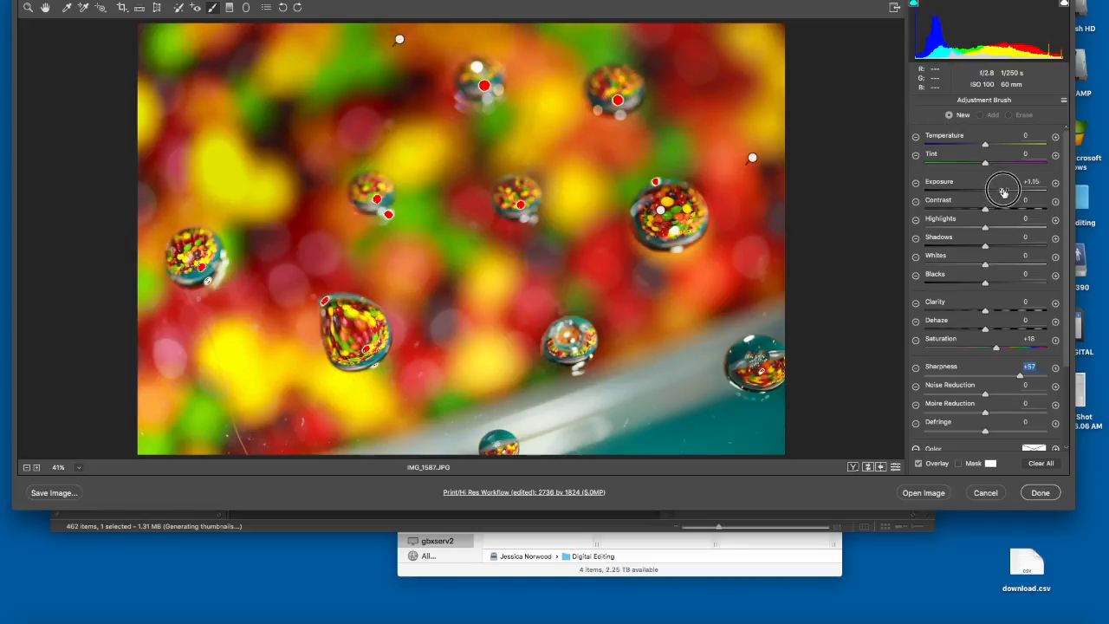
left_click(989, 376)
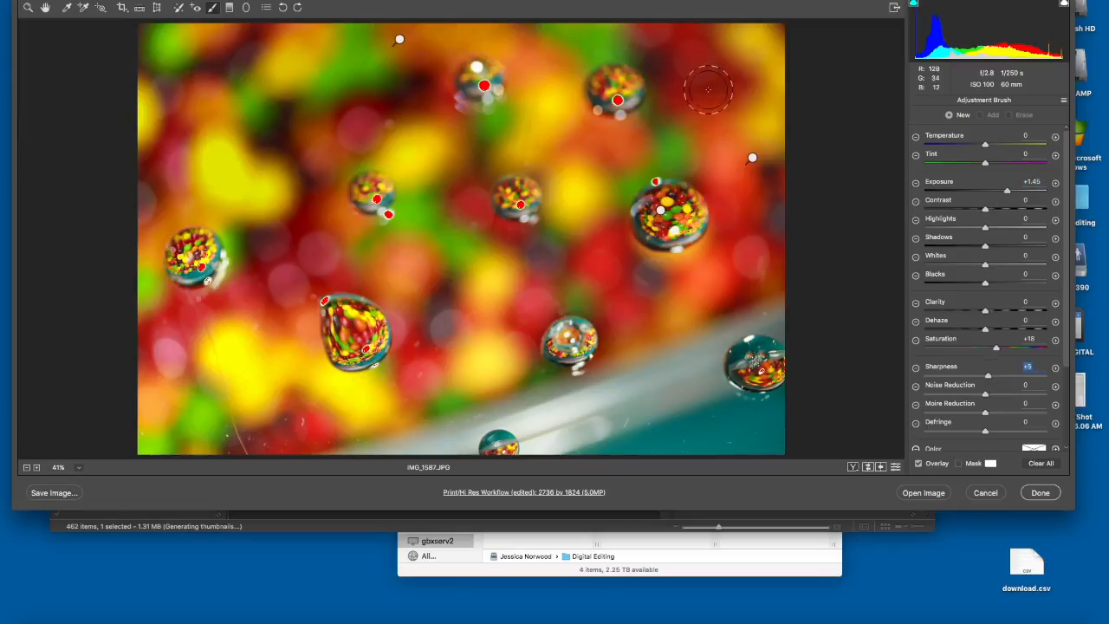
mouse_move(695, 62)
left_mouse_down()
mouse_move(749, 92)
mouse_move(630, 37)
mouse_move(519, 16)
mouse_move(729, 66)
mouse_move(671, 124)
mouse_move(594, 119)
mouse_move(639, 92)
mouse_move(510, 13)
mouse_move(534, 99)
mouse_move(639, 149)
mouse_move(776, 170)
mouse_move(749, 199)
mouse_move(710, 117)
mouse_move(761, 39)
left_mouse_up()
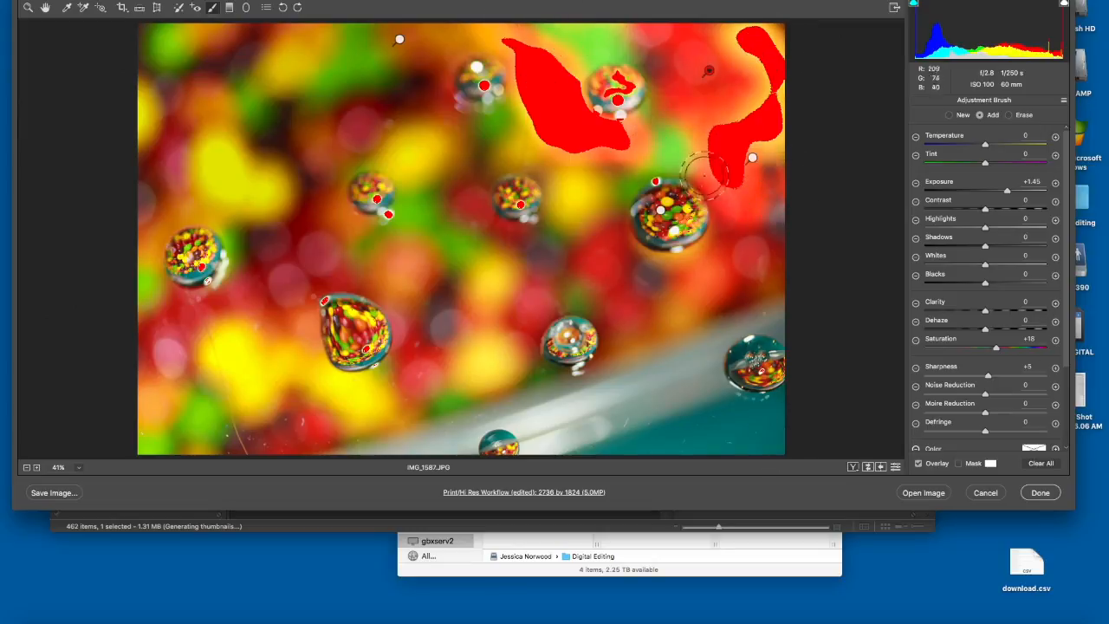
Step: Erase the brightening adjustment from the water droplet in the photo's upper-right area
left_click(752, 159)
left_click(709, 70)
left_click(1010, 114)
left_click_drag(598, 68, 628, 93)
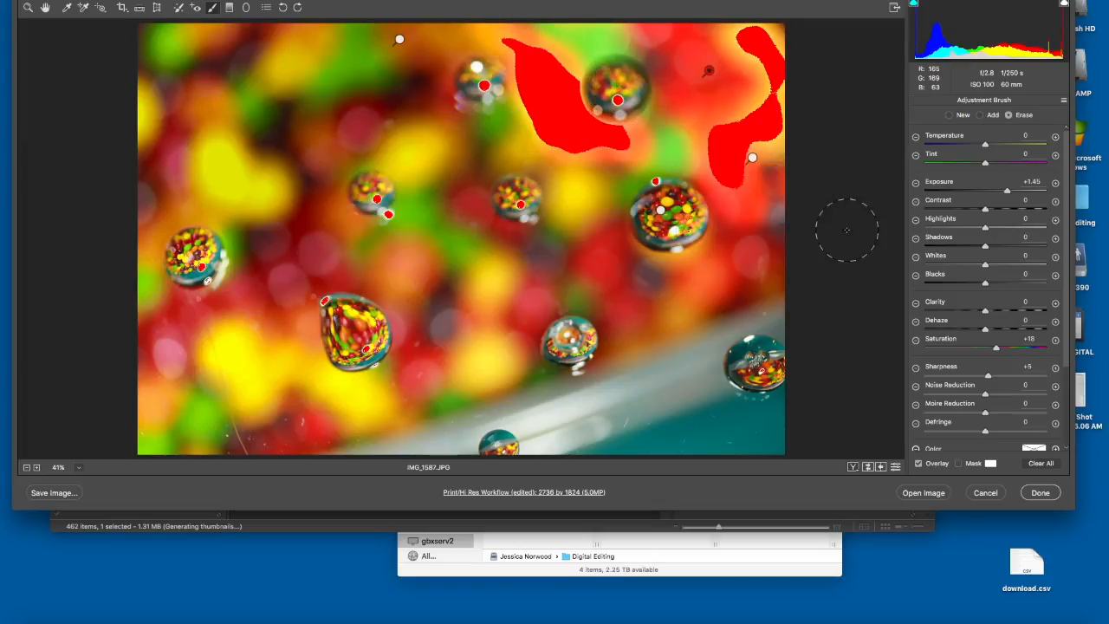
left_click_drag(709, 70, 709, 73)
Step: Reselect the brightening adjustment's pin in the photo's upper-right area and delete that adjustment
left_click(956, 114)
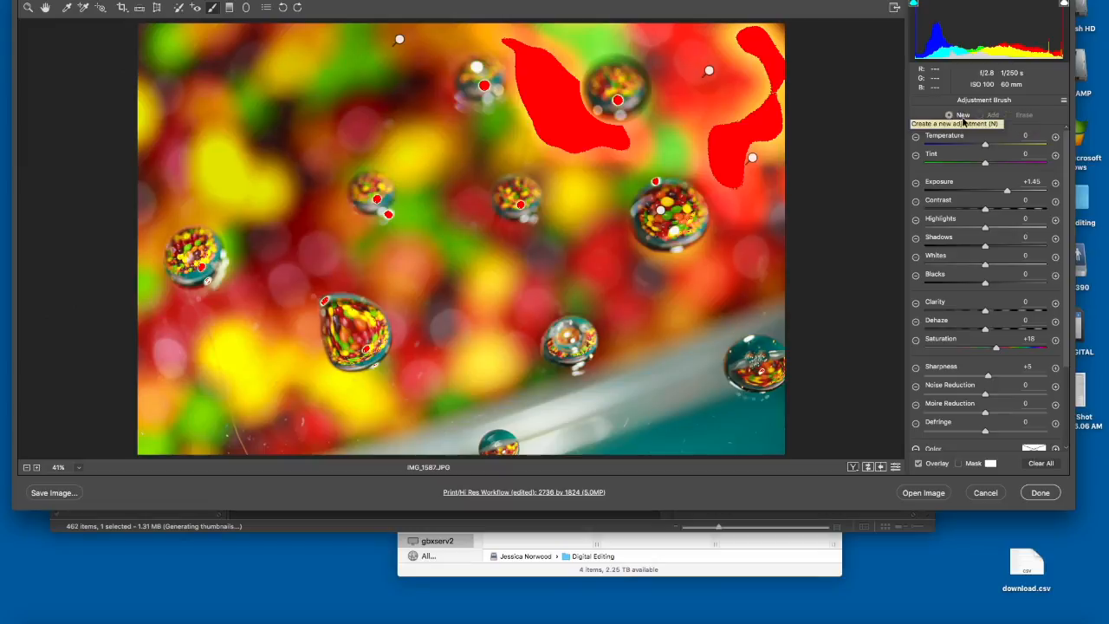
left_click(709, 72)
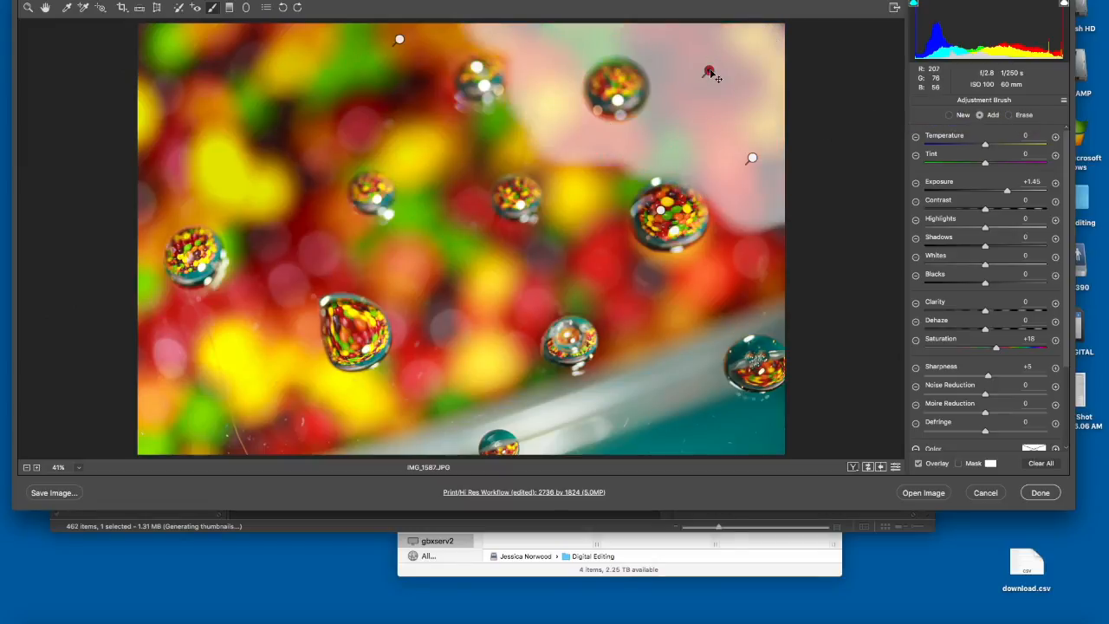
key("Delete")
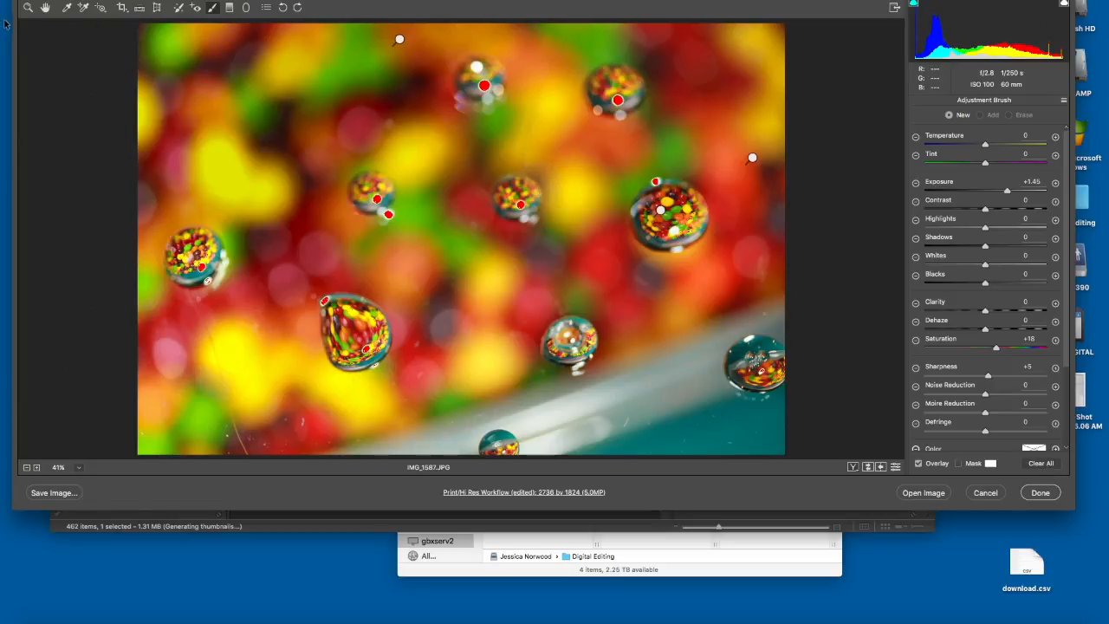
Step: Leave the Adjustment Brush and show the photo's Snapshots
left_click(28, 7)
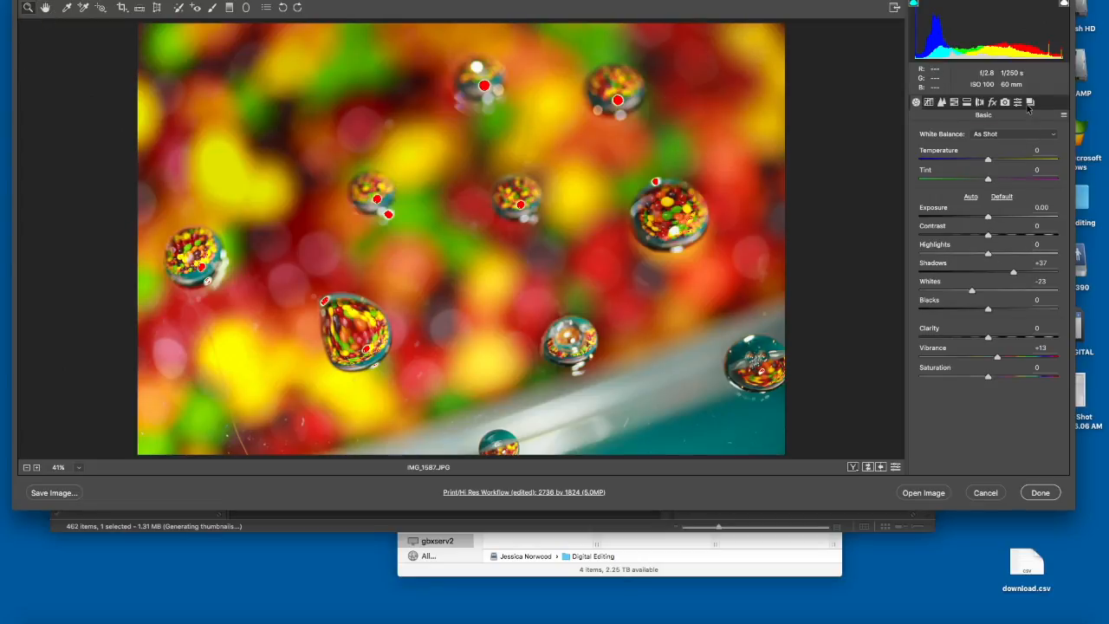
left_click(1030, 102)
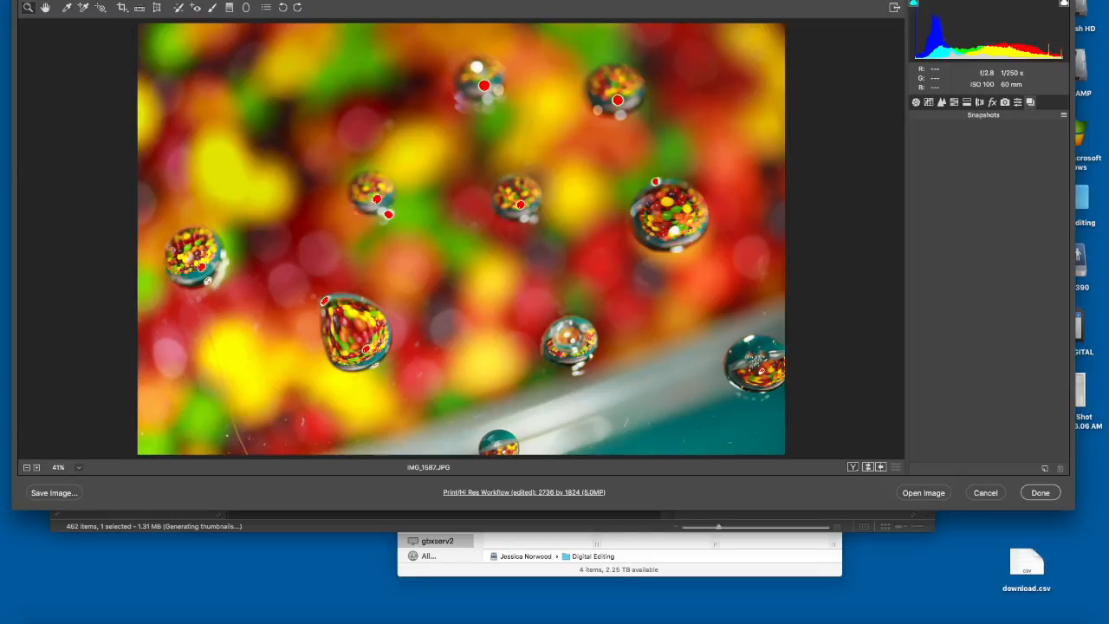
Step: Activate Spot Removal in Heal mode and set its brush to size 12 and feather 50
left_click(178, 8)
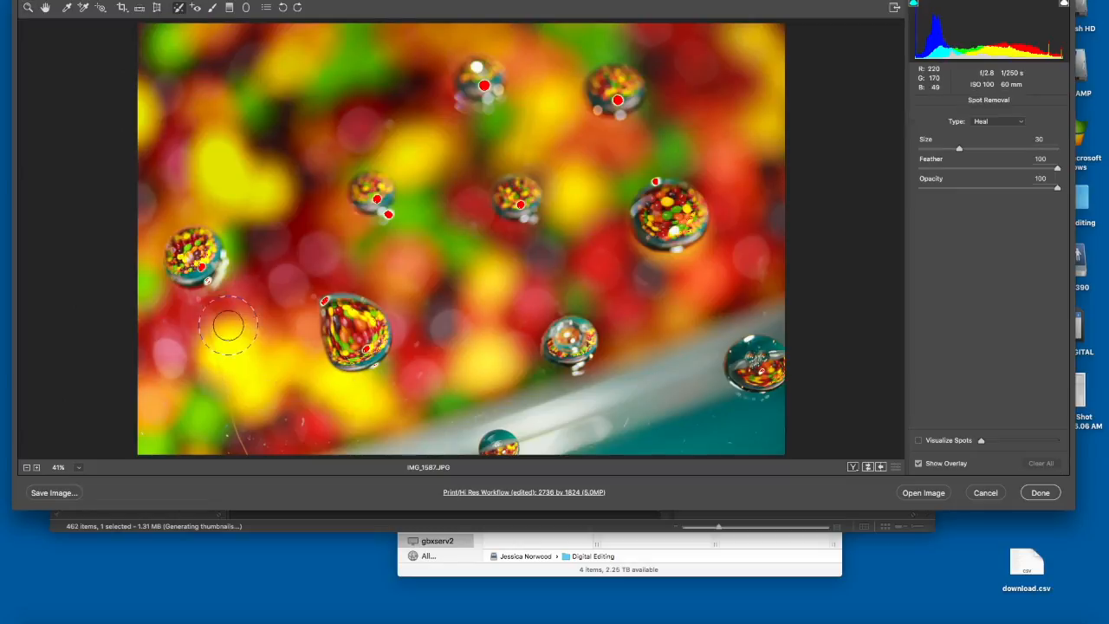
key("bracketleft")
key("o")
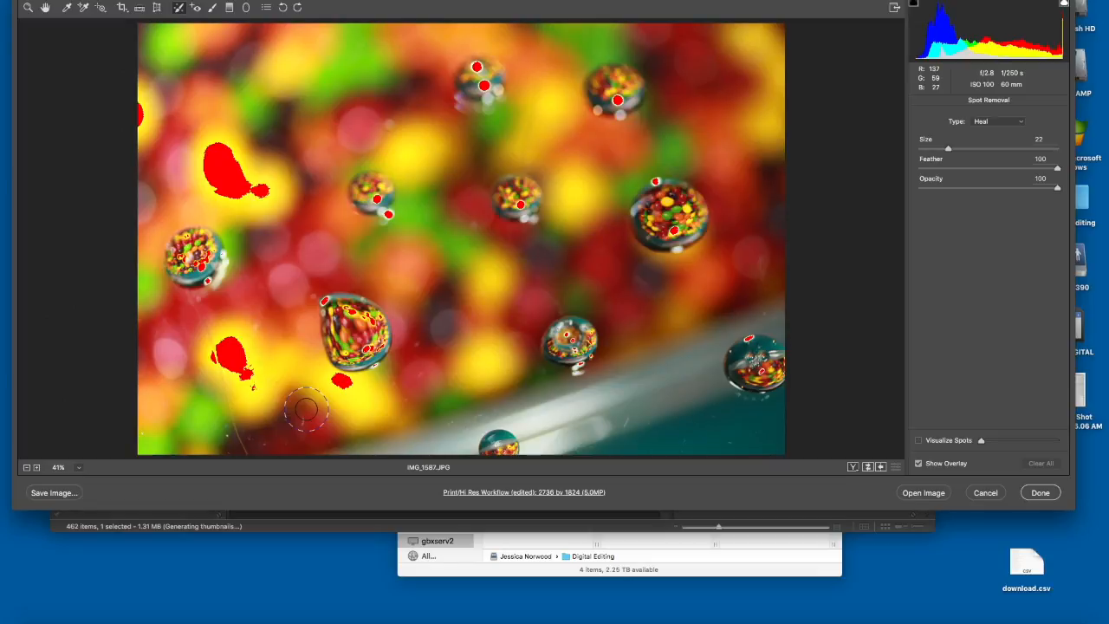
key("o")
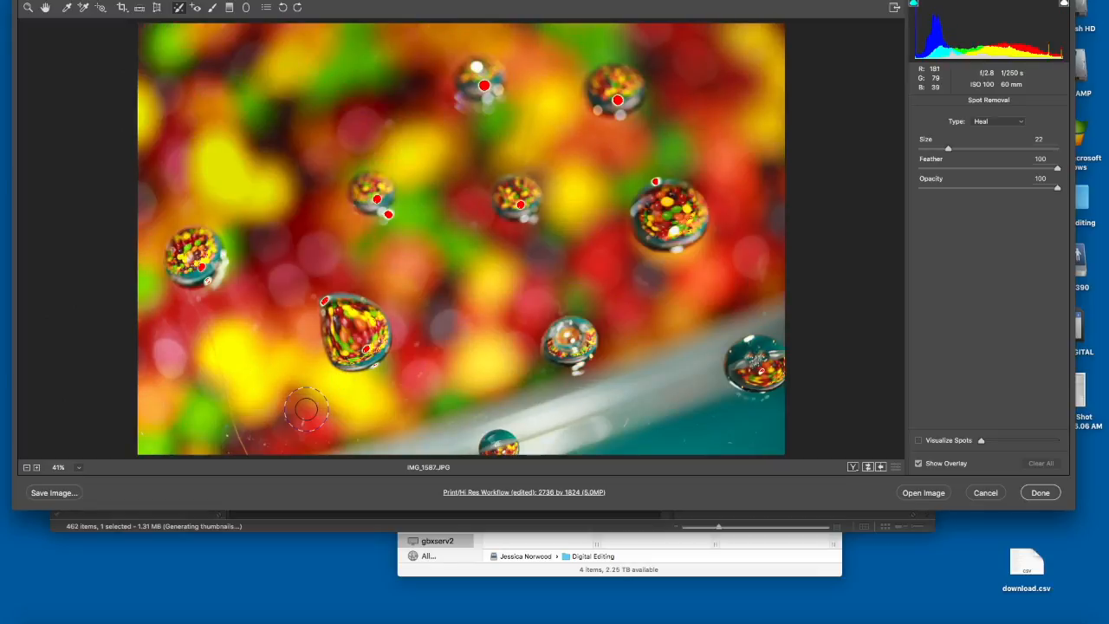
key("o")
key("o")
key("shift")
key("shift+bracketleft")
key("shift+bracketleft")
key("shift+bracketleft")
key("shift+bracketleft")
key("shift+bracketleft")
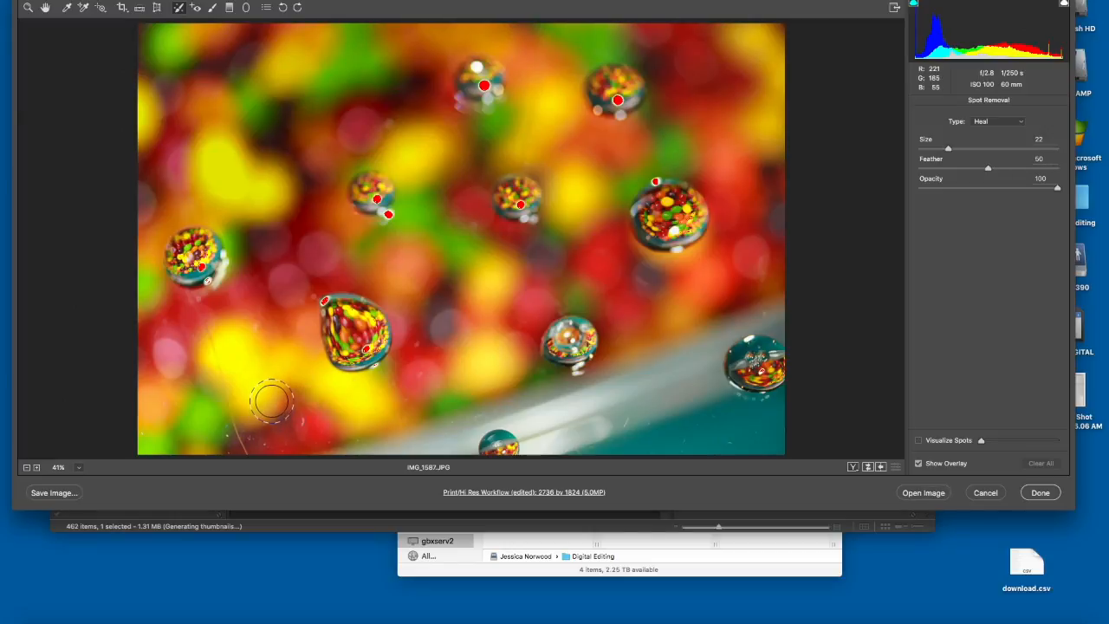
key("bracketleft")
key("bracketleft")
key("bracketleft")
key("bracketleft")
key("bracketleft")
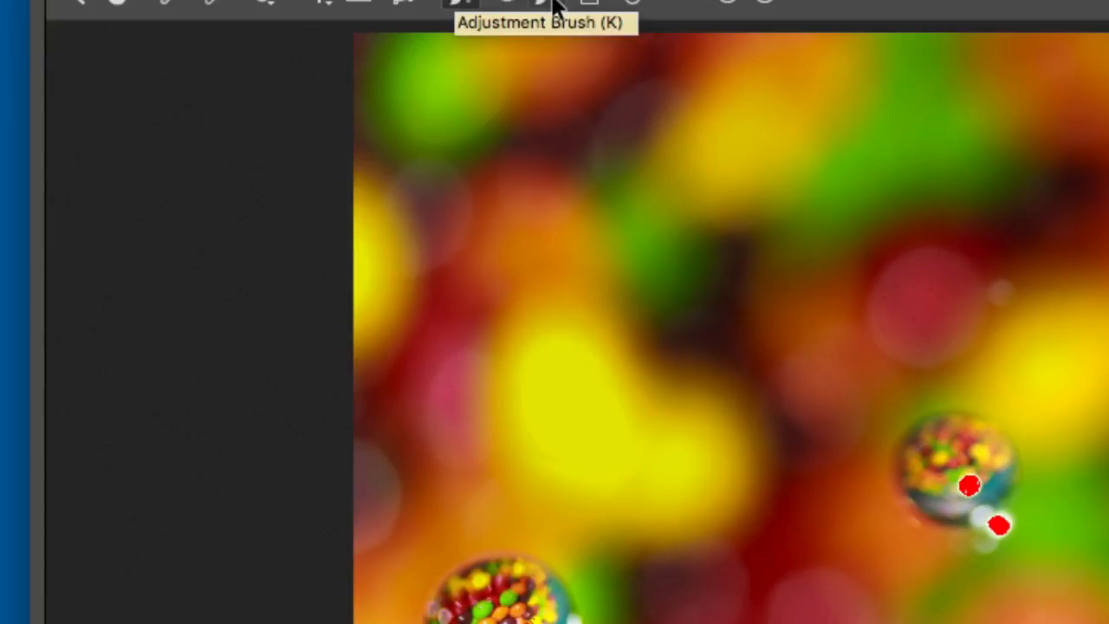
left_click(457, 7)
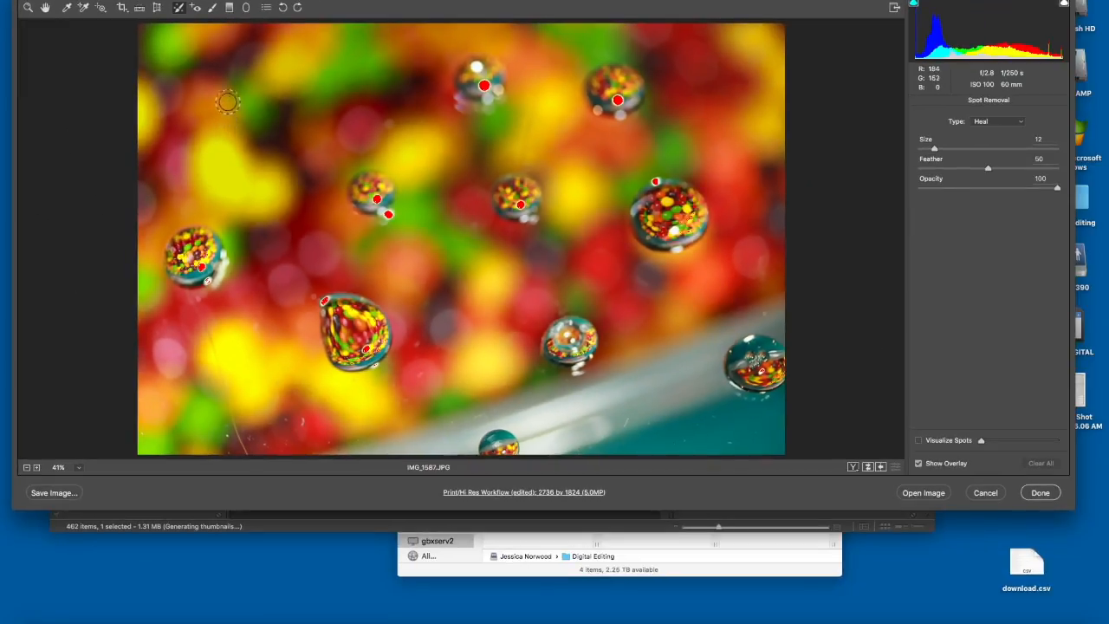
Step: Heal the white streak on the red candy below the teardrop-shaped droplet, moving the source to a clean red area just below and beside it
key("super+plus")
key("super+plus")
key("super+plus")
left_click_drag(232, 388, 377, 161)
scroll(480, 77, "up", 5)
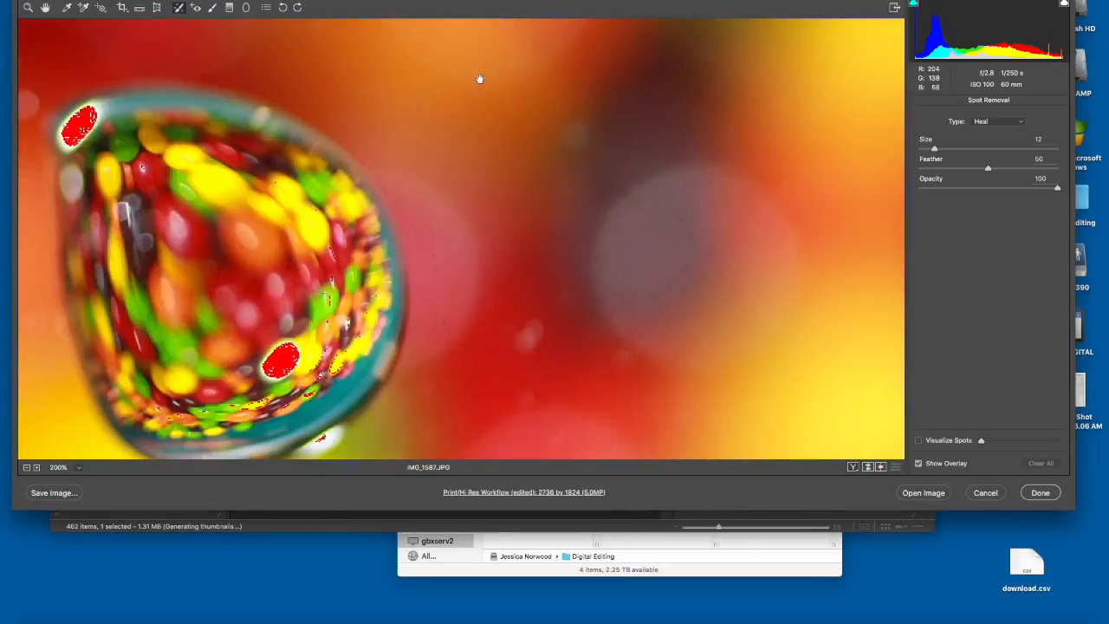
scroll(448, 275, "down", 8)
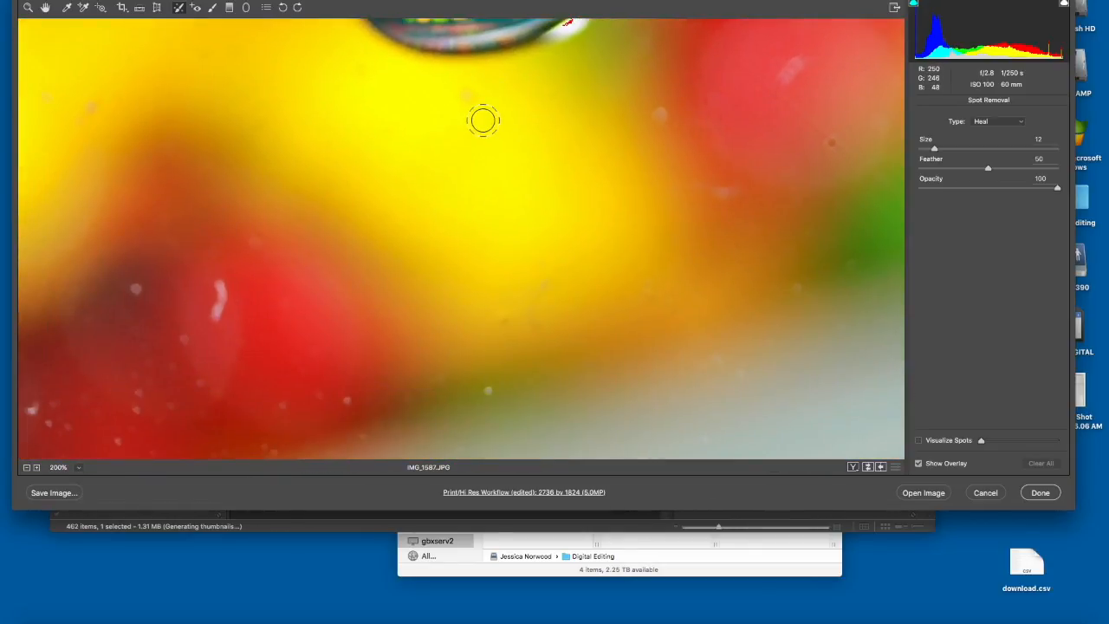
key("super+minus")
scroll(404, 266, "left", 3)
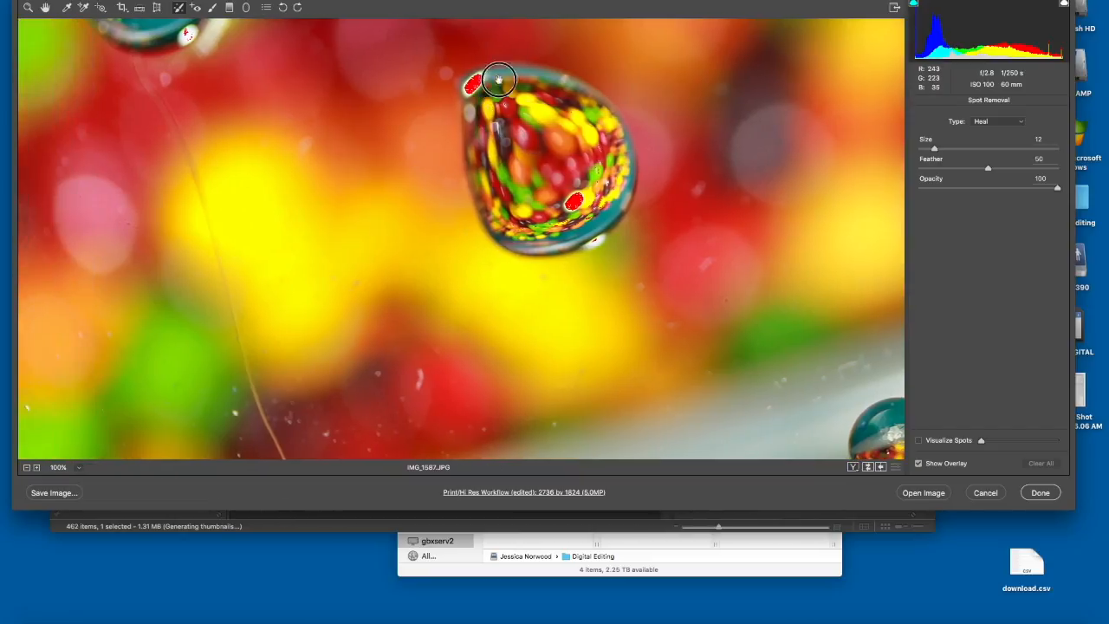
left_click(421, 382)
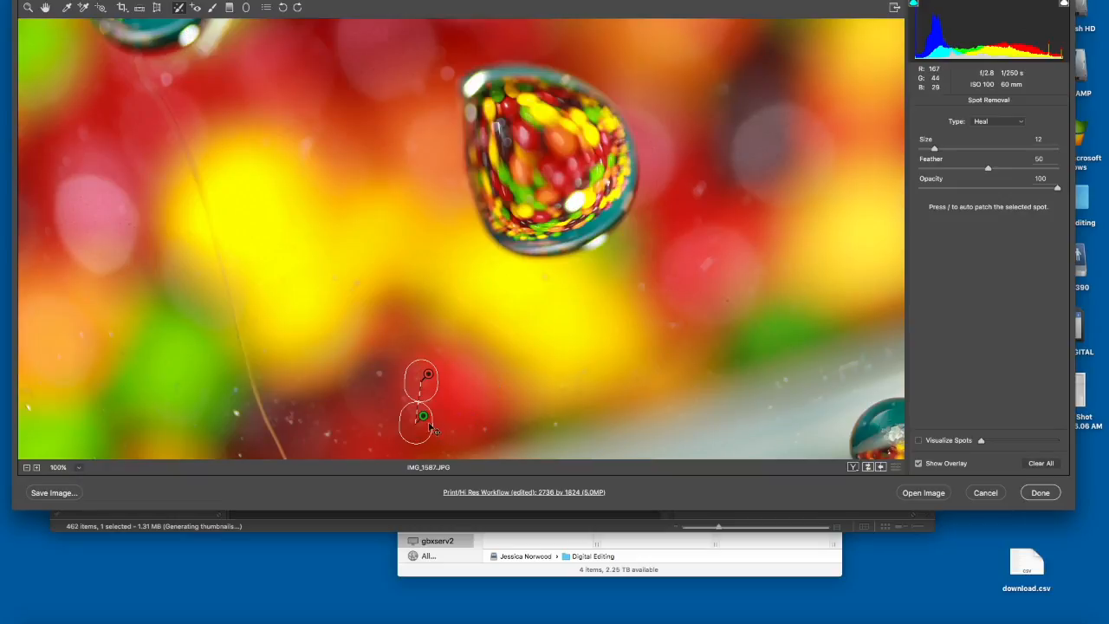
left_click_drag(422, 418, 468, 392)
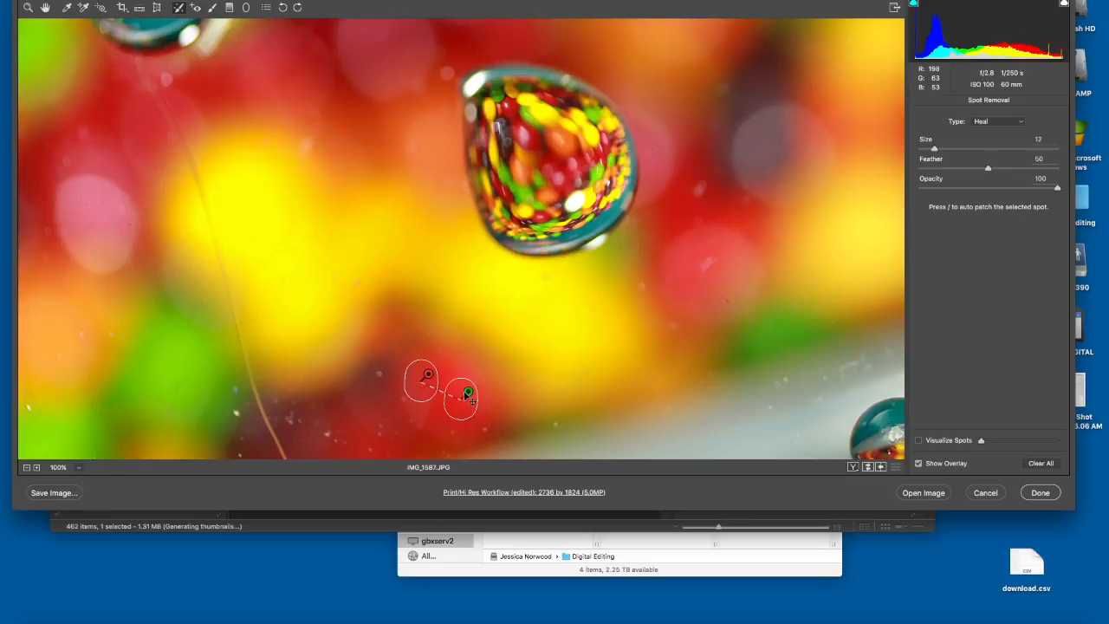
left_click_drag(468, 392, 457, 403)
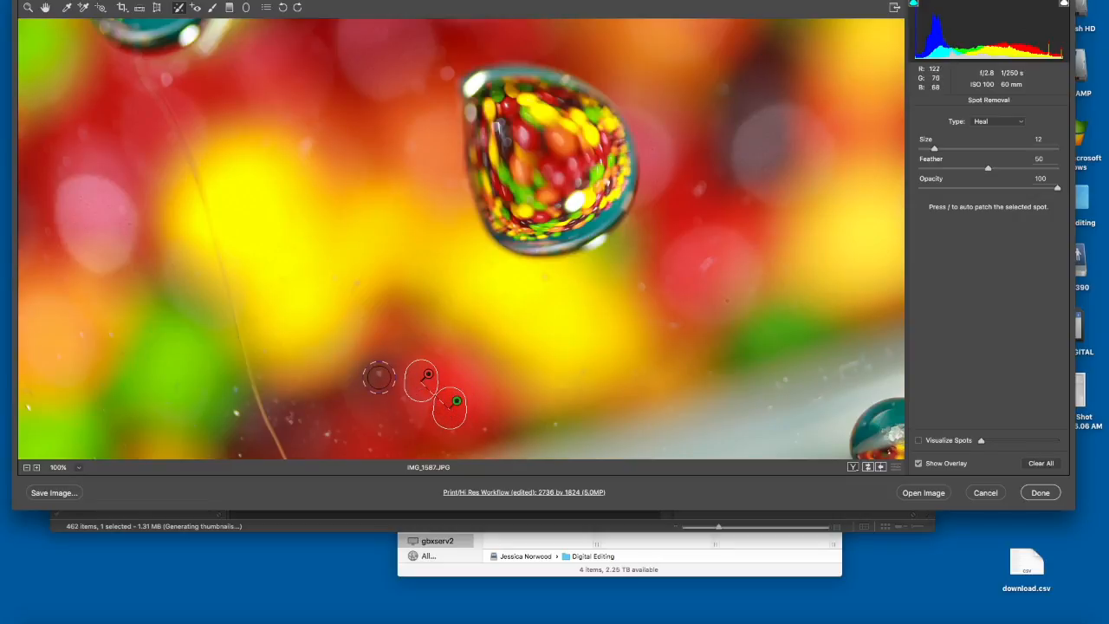
Step: Heal the speck on the dark red area beside the first repair, trying automatic and manually placed source spots
left_click(379, 375)
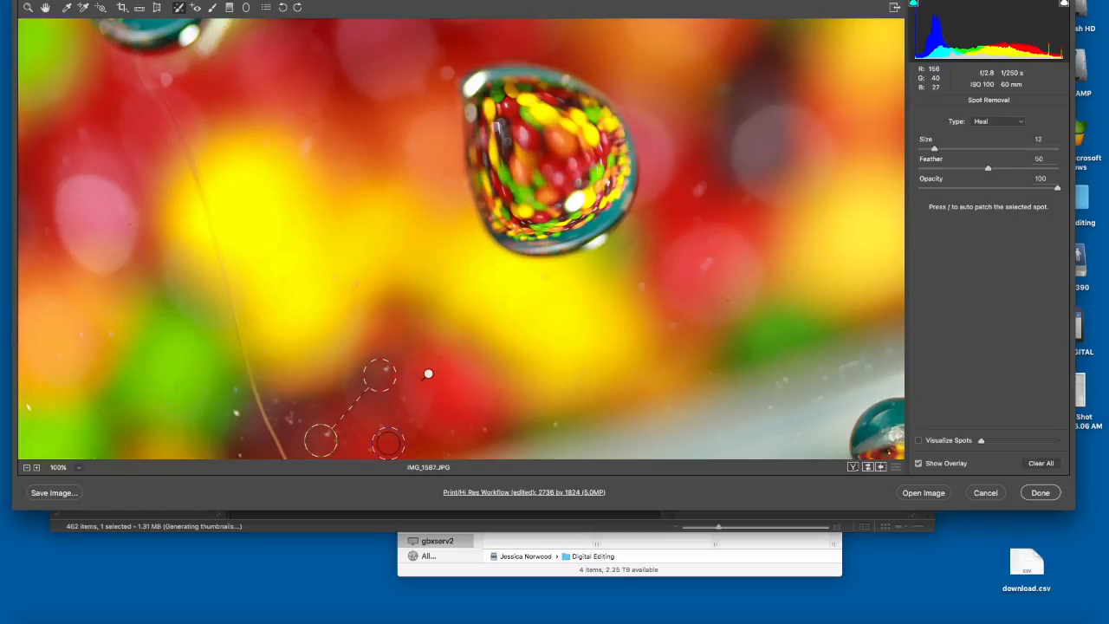
key("slash")
mouse_move(460, 358)
left_mouse_down()
mouse_move(379, 426)
mouse_move(364, 419)
mouse_move(409, 414)
mouse_move(448, 361)
mouse_move(461, 375)
left_mouse_up()
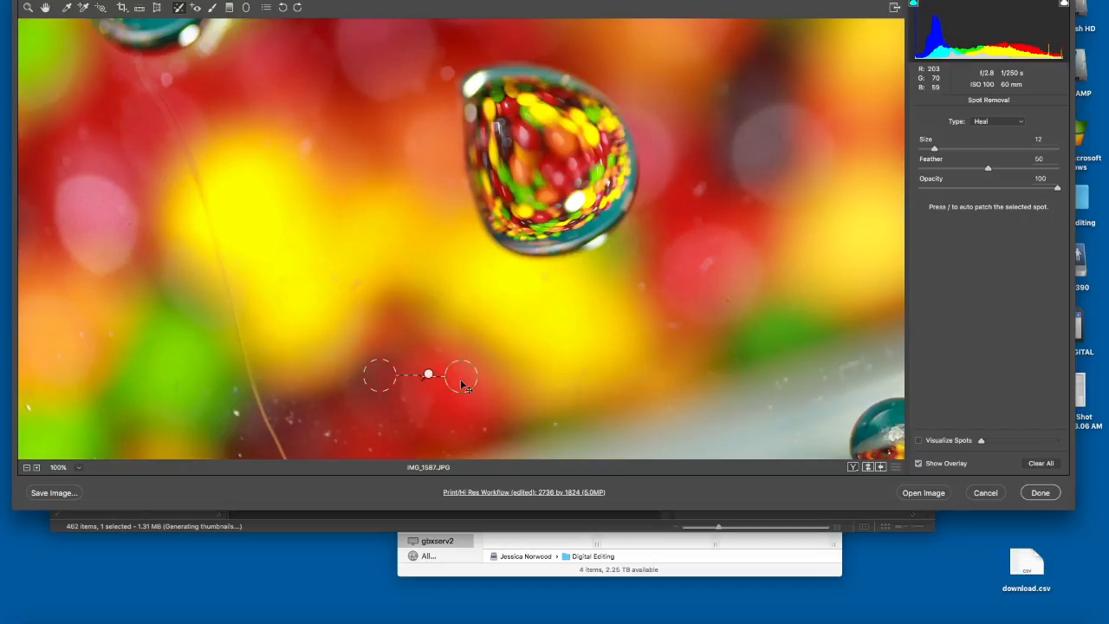
key("slash")
left_click_drag(347, 396, 298, 425)
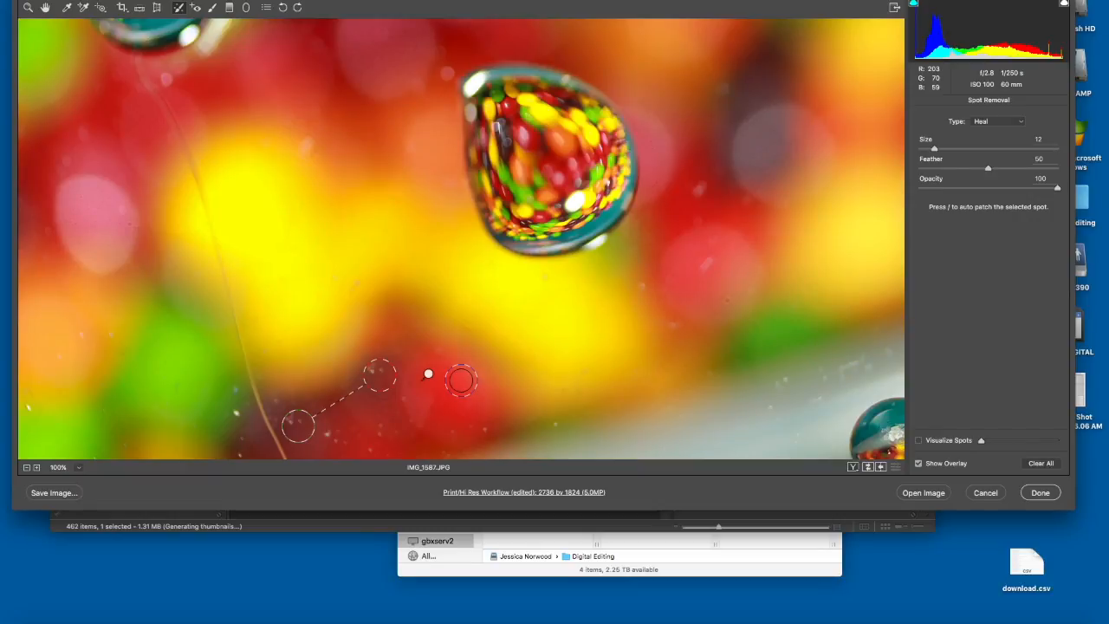
key("slash")
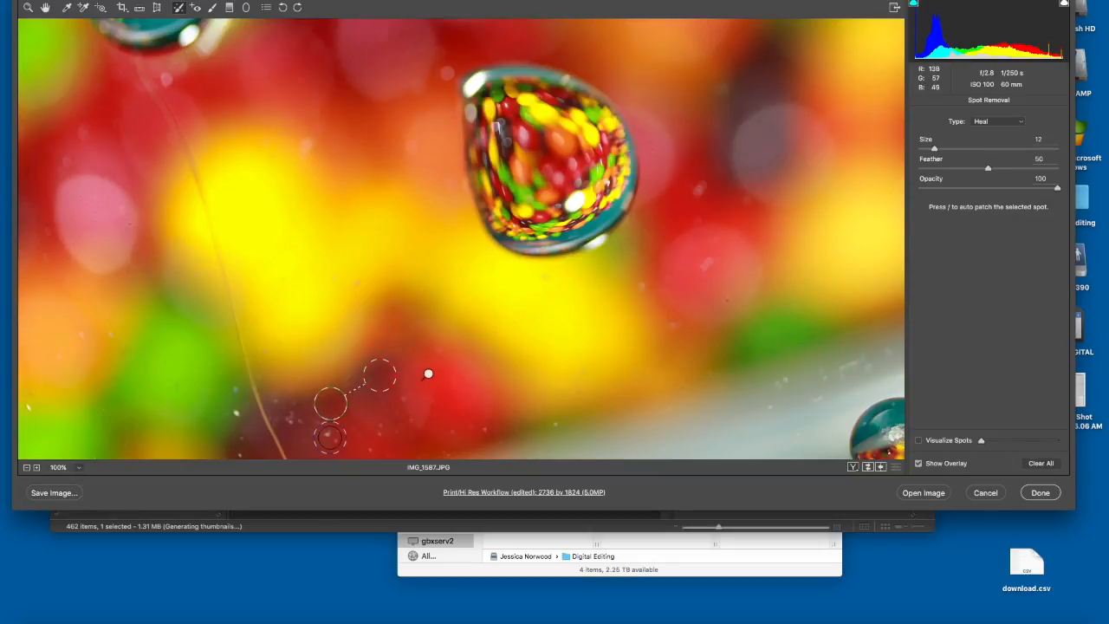
Step: Heal more specks in the photo's lower-left area and paint a healing stroke along the thin curved hair beside the yellow candy
left_click(347, 402)
left_click(229, 414)
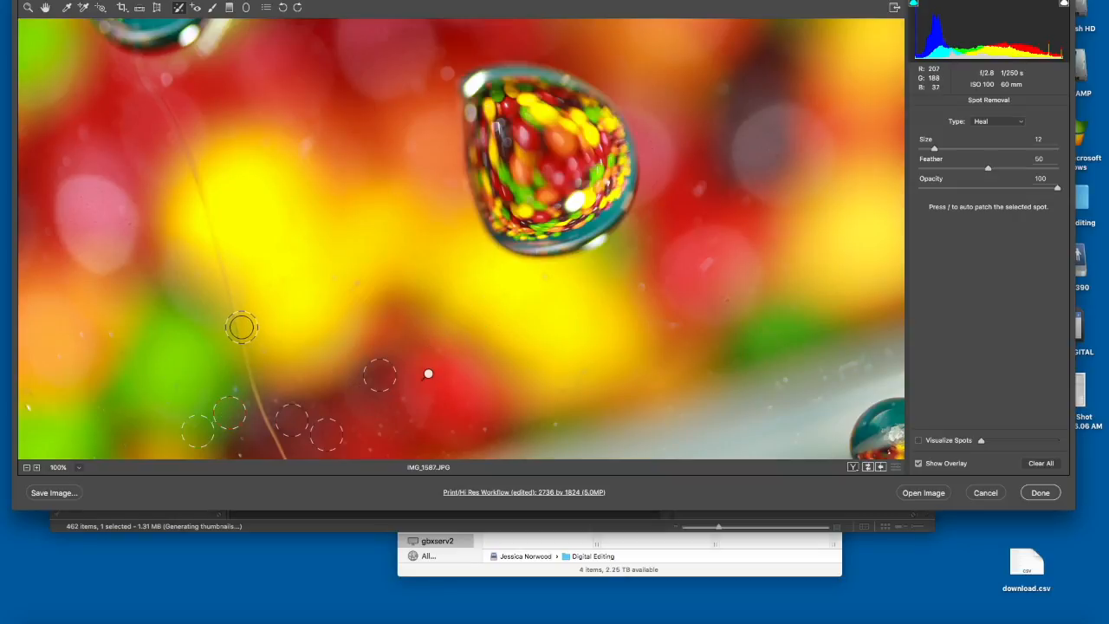
left_click_drag(240, 324, 191, 157)
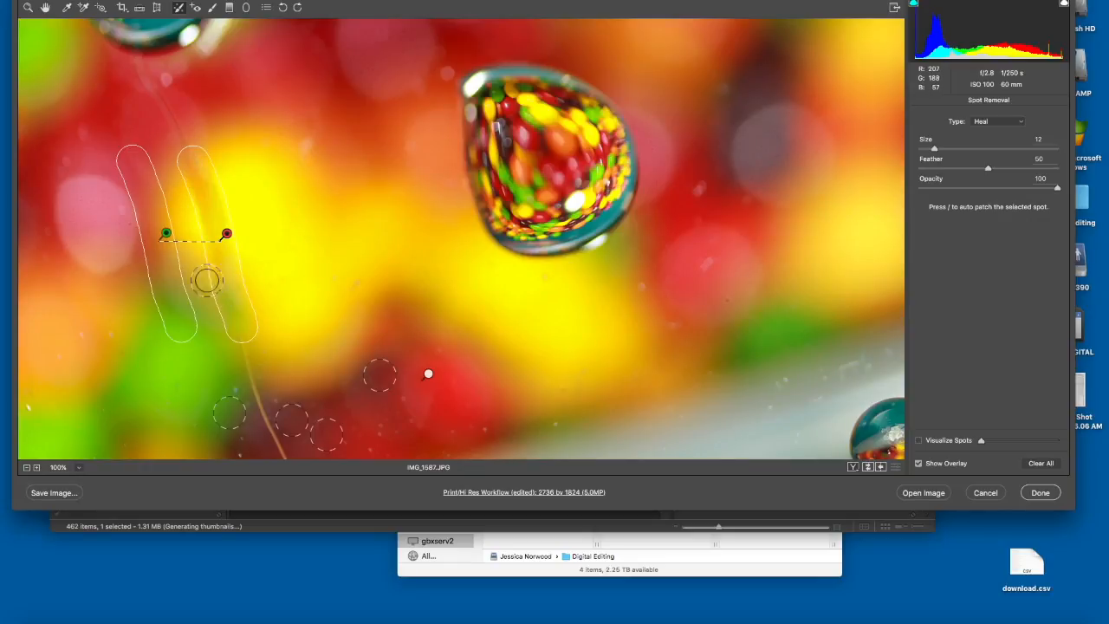
Step: Heal the rest of the thin hair above and below the yellow candy, adjusting source areas, plus a speck in the orange-red area
left_click_drag(167, 234, 178, 231)
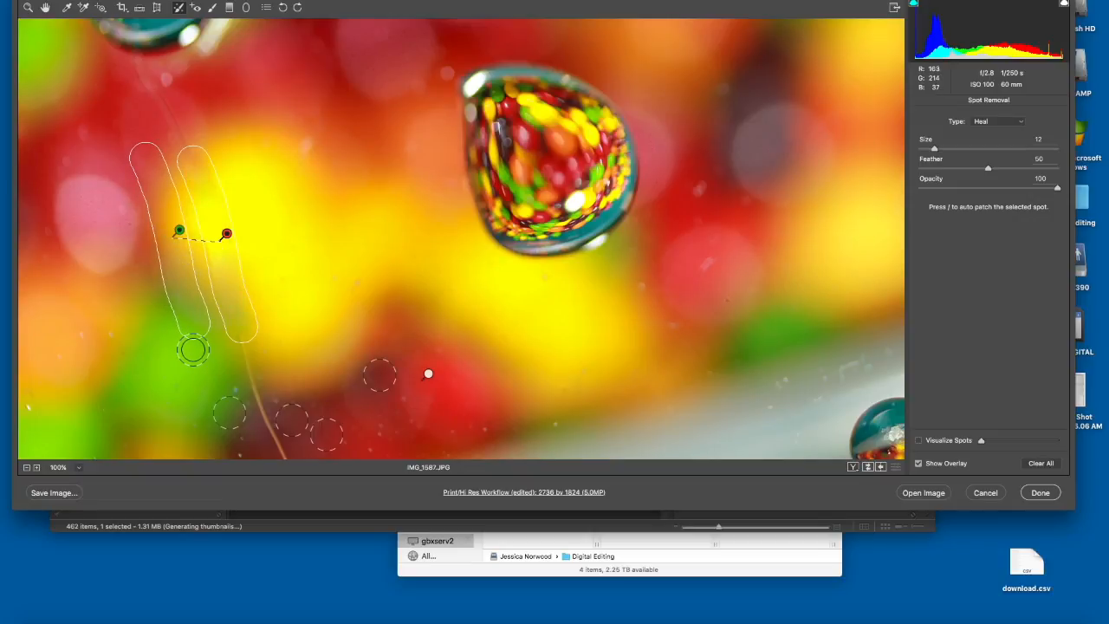
left_click_drag(184, 137, 132, 69)
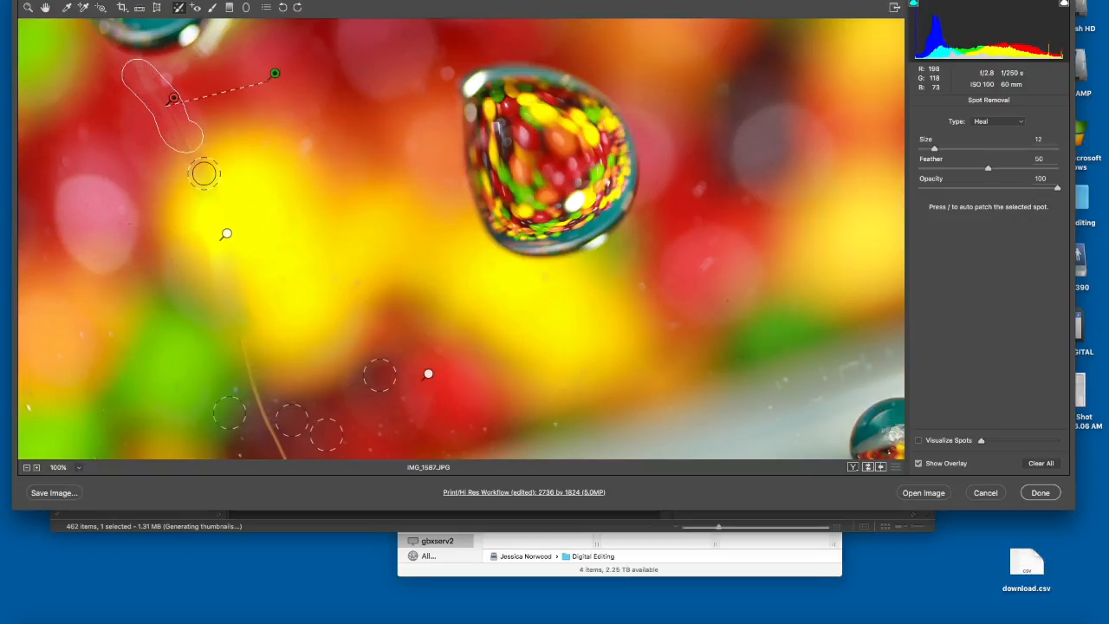
left_click_drag(273, 73, 277, 76)
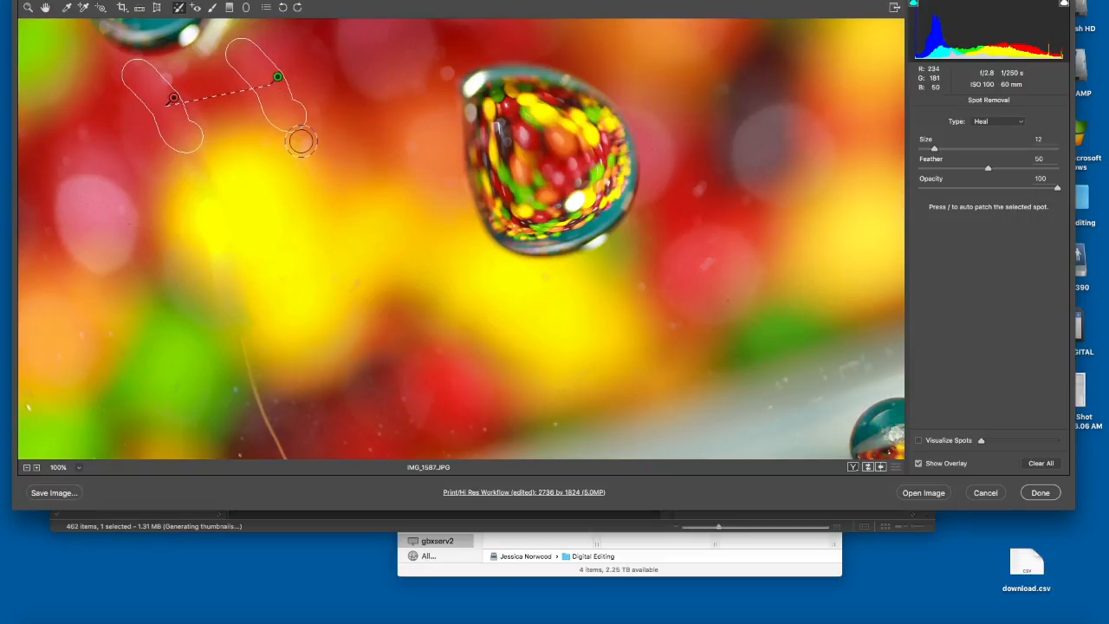
left_click(303, 143)
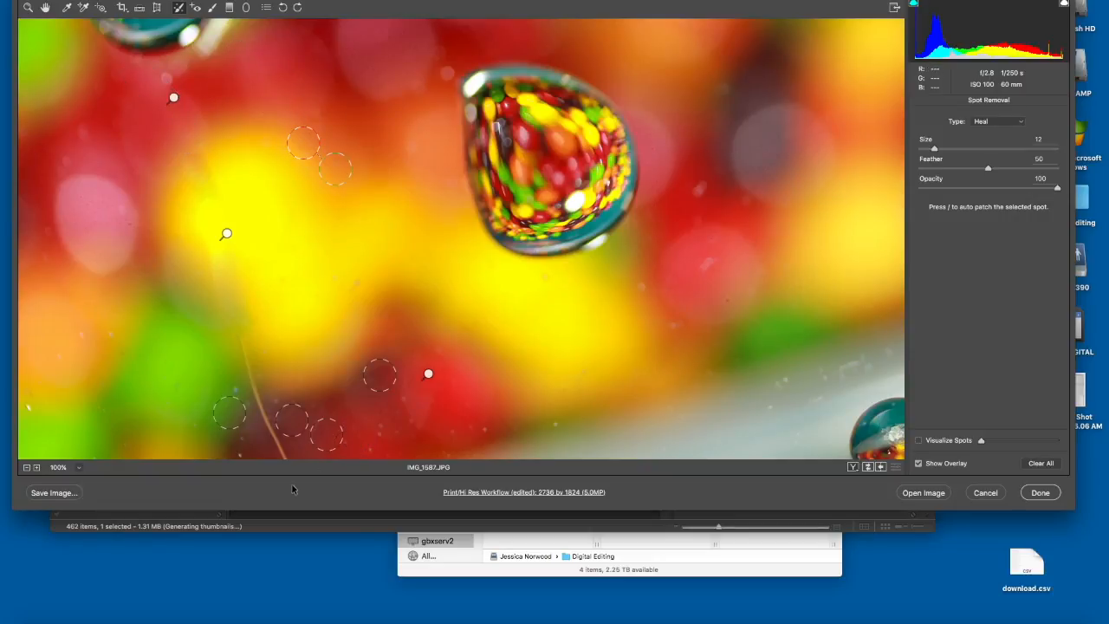
left_click_drag(249, 355, 297, 460)
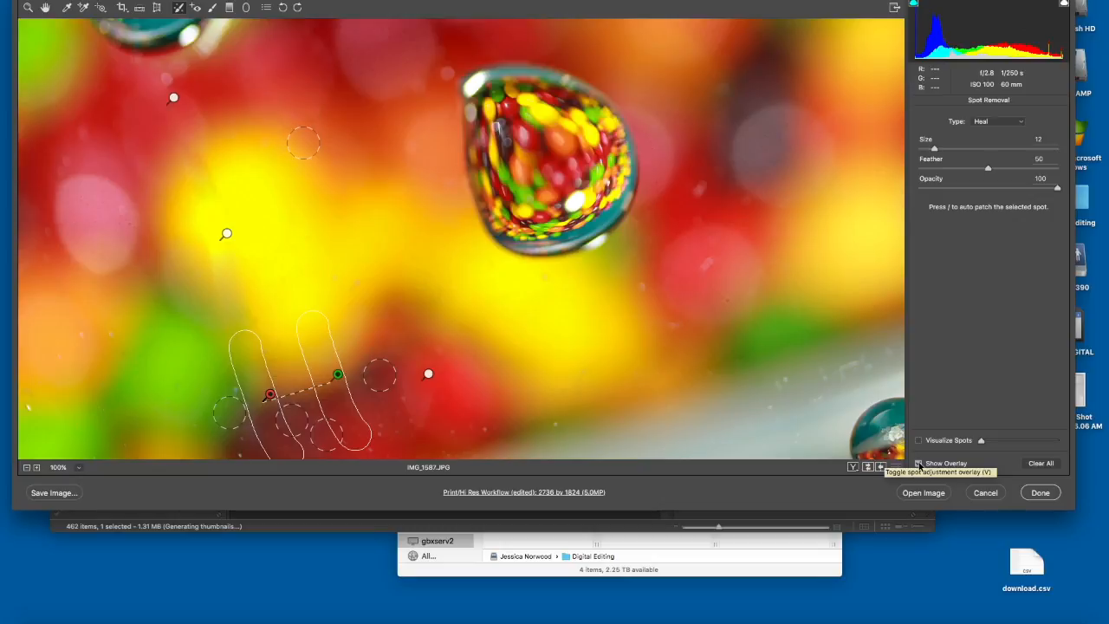
Step: Compare the photo with the spot overlay hidden and shown, and look at the available repair types
left_click(919, 465)
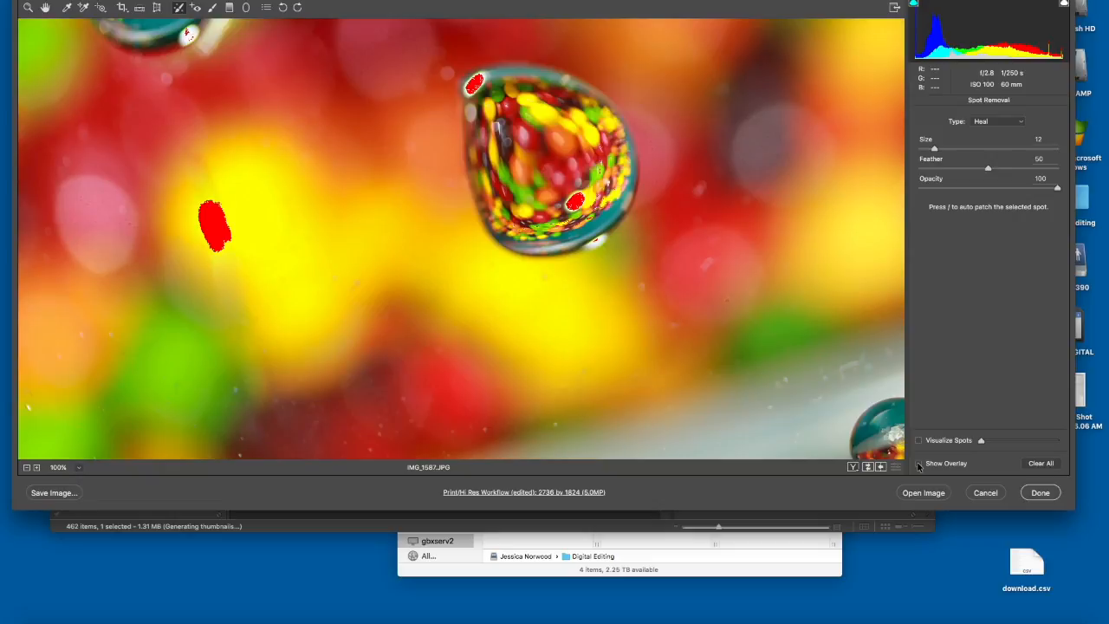
left_click(919, 464)
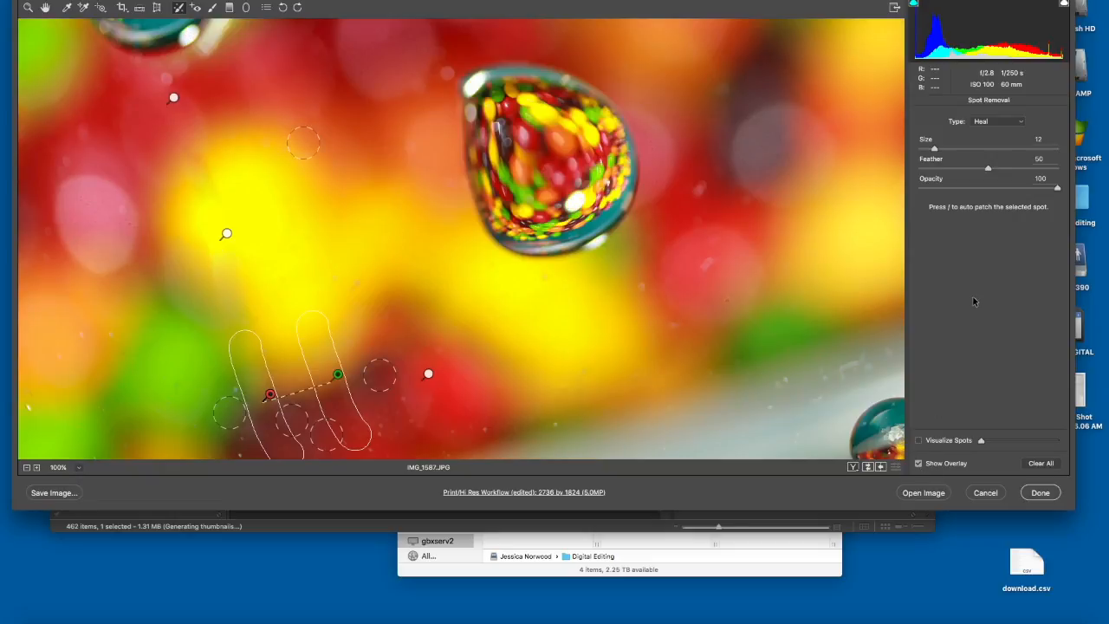
left_click(1020, 122)
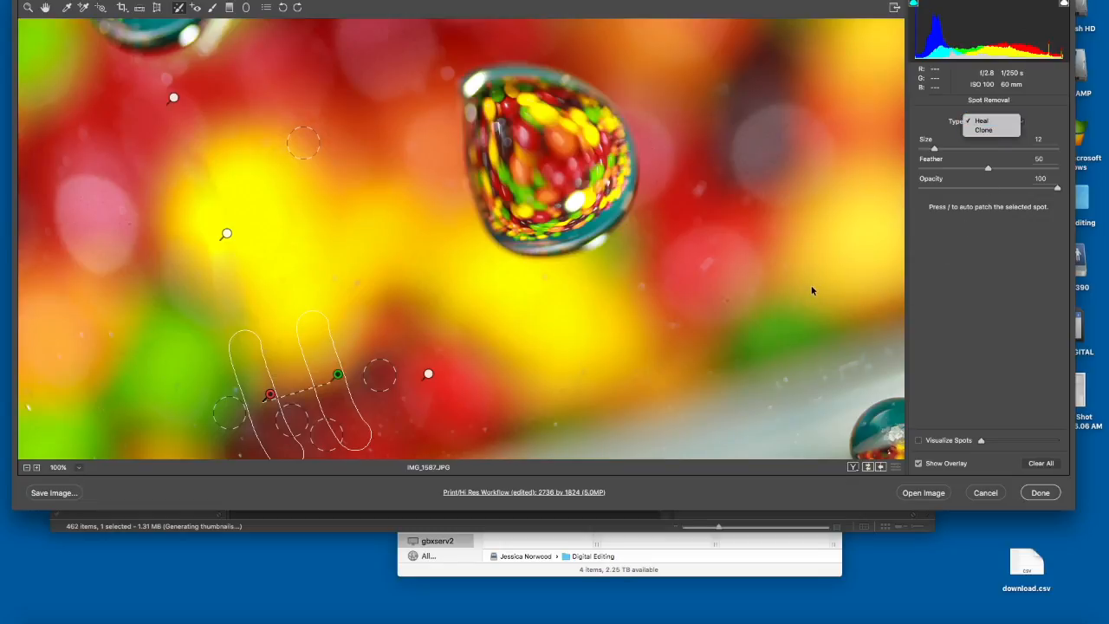
left_click(1000, 332)
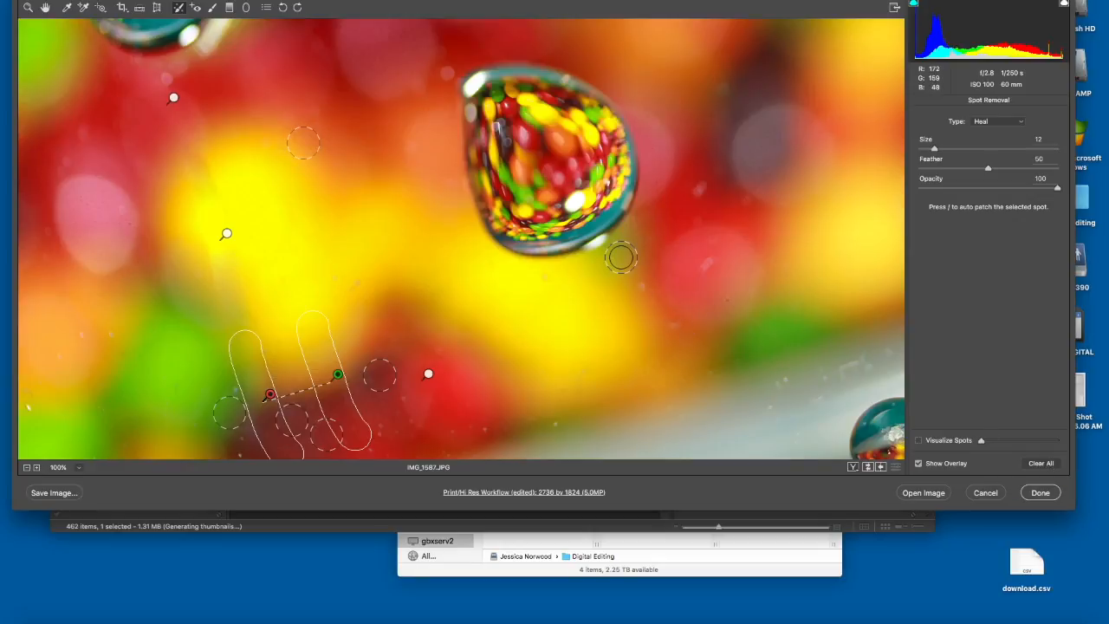
Step: Visualize spots across the whole photo with a lowered threshold and clear all existing spot repairs
key("super+0")
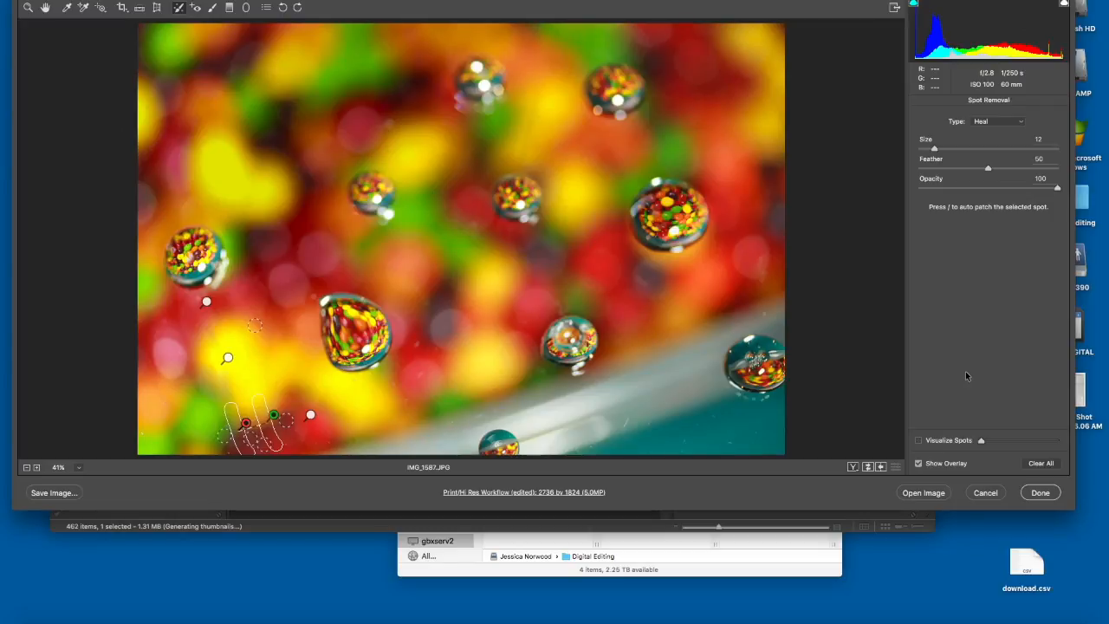
left_click(919, 441)
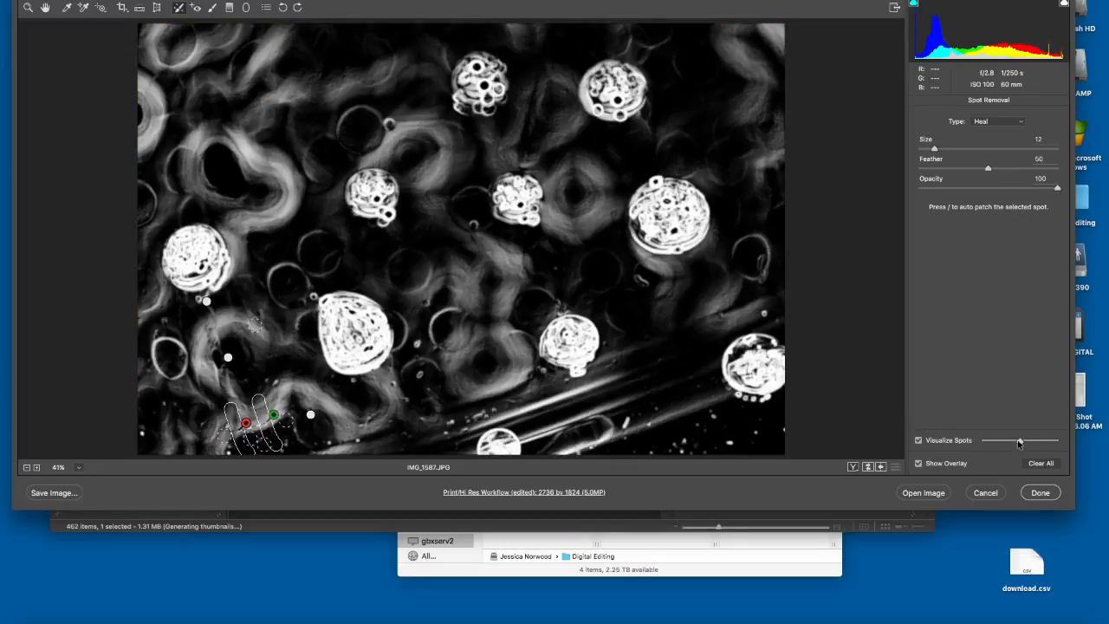
left_click(1020, 441)
mouse_move(1020, 441)
left_mouse_down()
mouse_move(992, 442)
mouse_move(1044, 443)
mouse_move(1003, 448)
left_mouse_up()
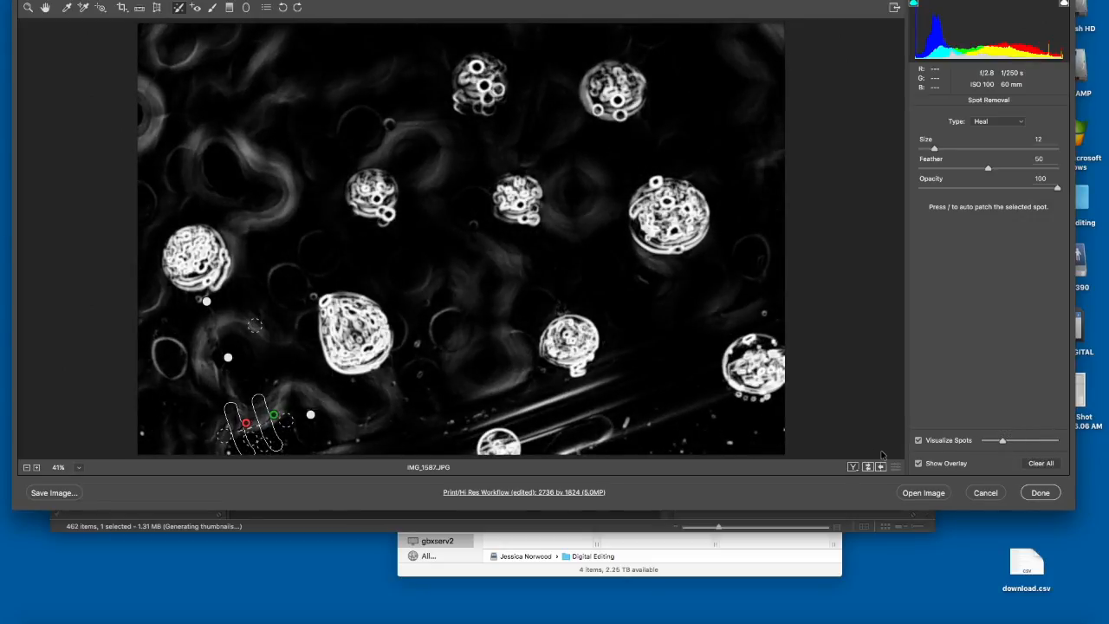
left_click(1041, 463)
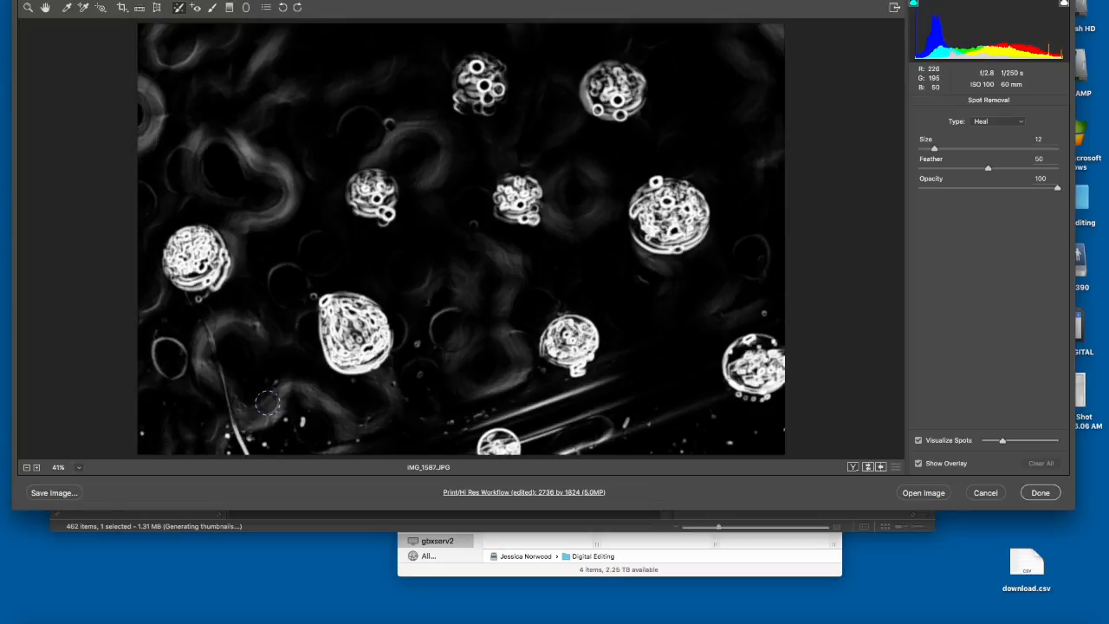
Step: Reduce the healing brush to size 8 and heal the elongated white fleck below the teardrop-shaped droplet
key("super+equal")
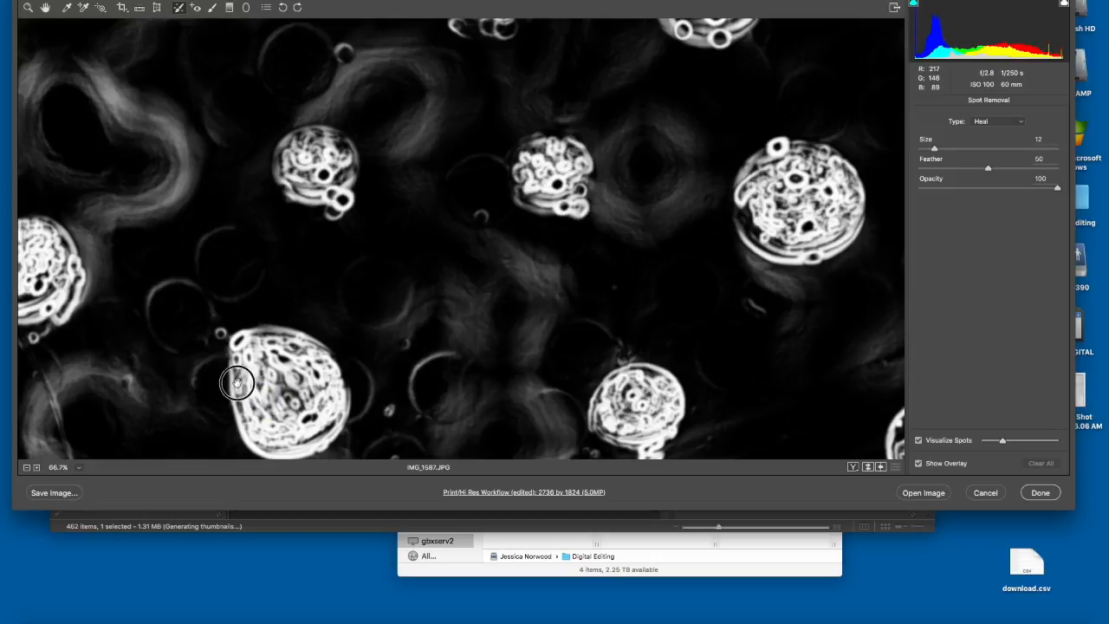
scroll(350, 317, "down", 3)
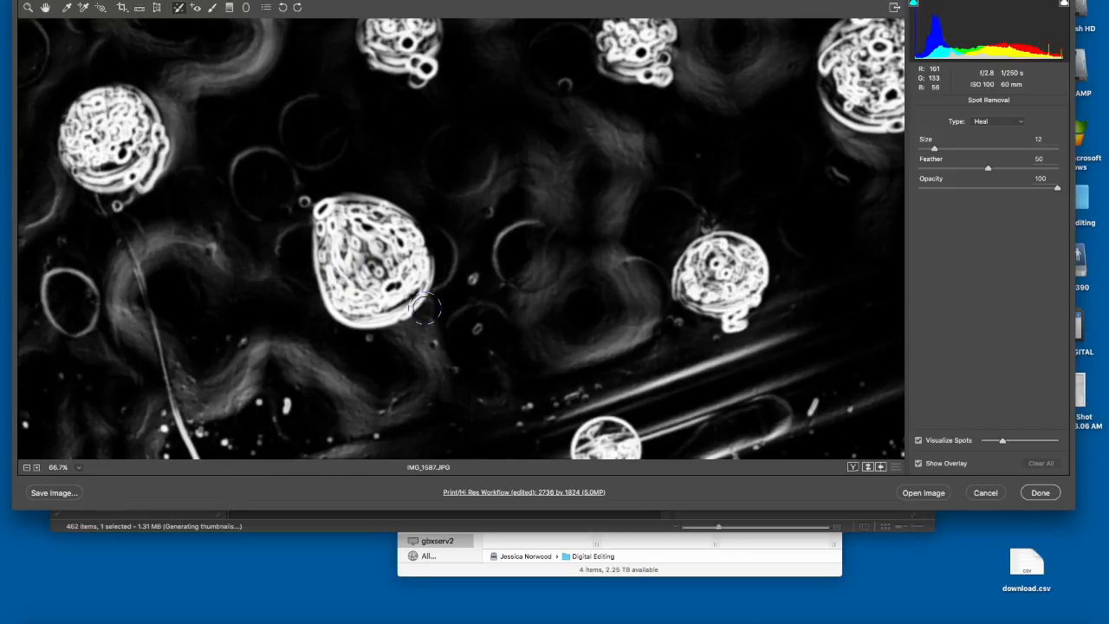
key("bracketleft")
key("bracketleft")
key("bracketleft")
key("bracketleft")
left_click(286, 409)
left_click_drag(286, 410, 286, 394)
Step: Heal the remaining bright specks on both sides of the hair in the photo's lower-left area using the visualized spots
left_click(259, 408)
left_click(259, 442)
left_click(223, 443)
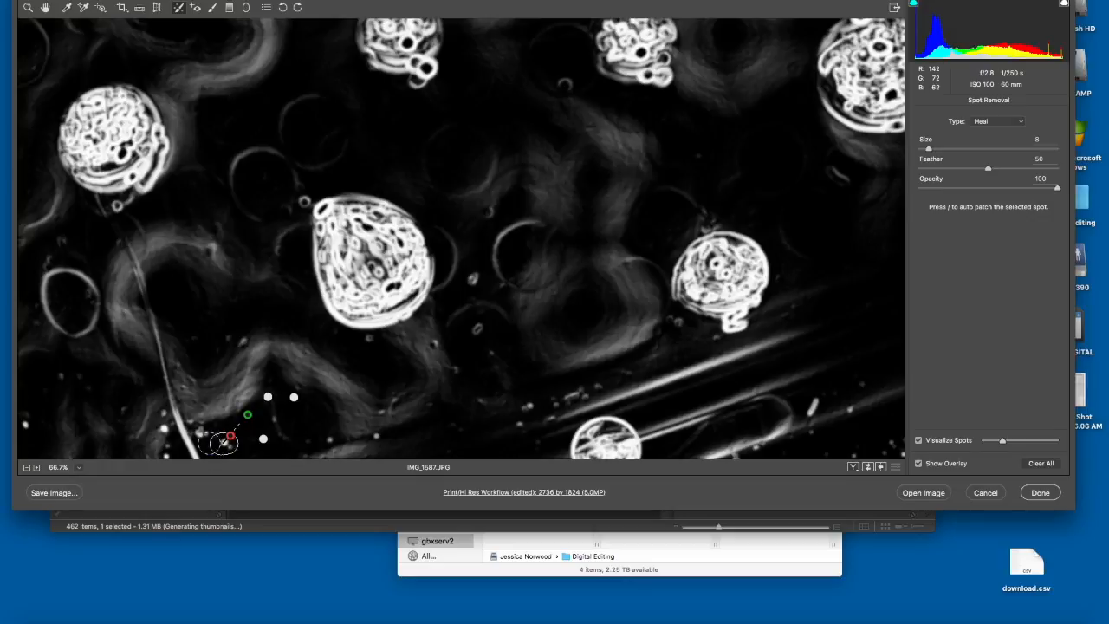
left_click(162, 429)
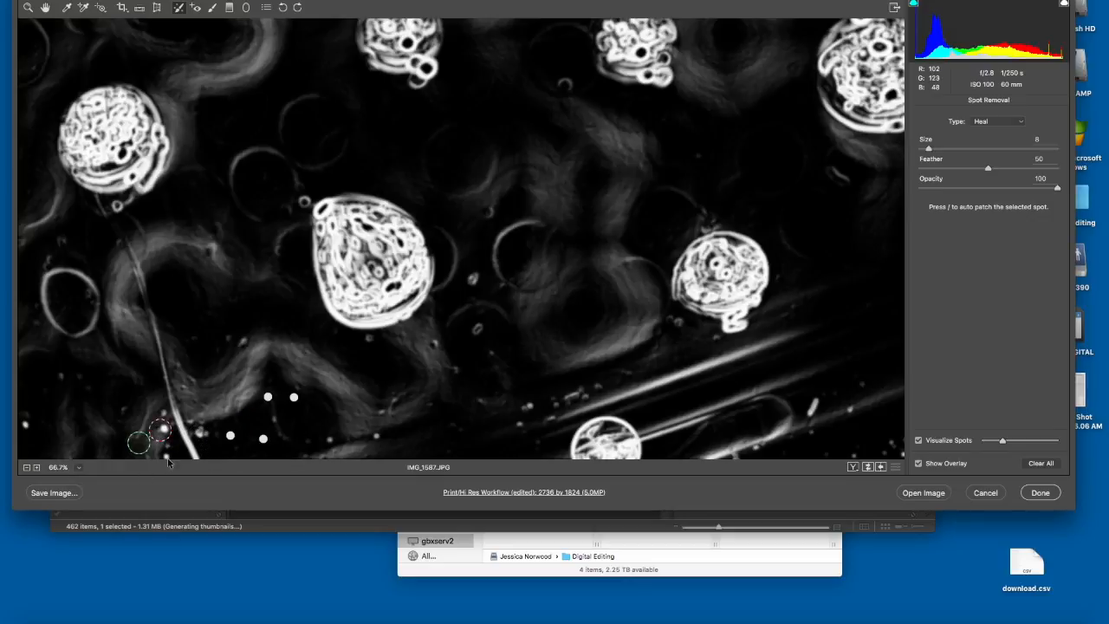
left_click(36, 423)
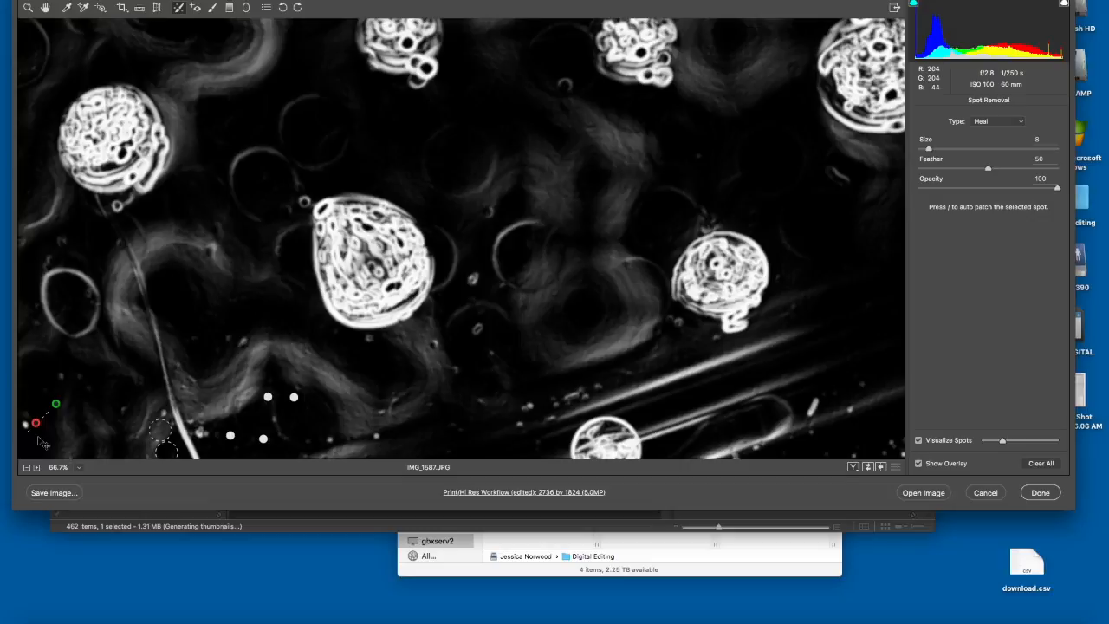
Step: Turn off the spot visualization, review the whole photo and apply the Camera Raw edits to IMG_1587.JPG
left_click(920, 441)
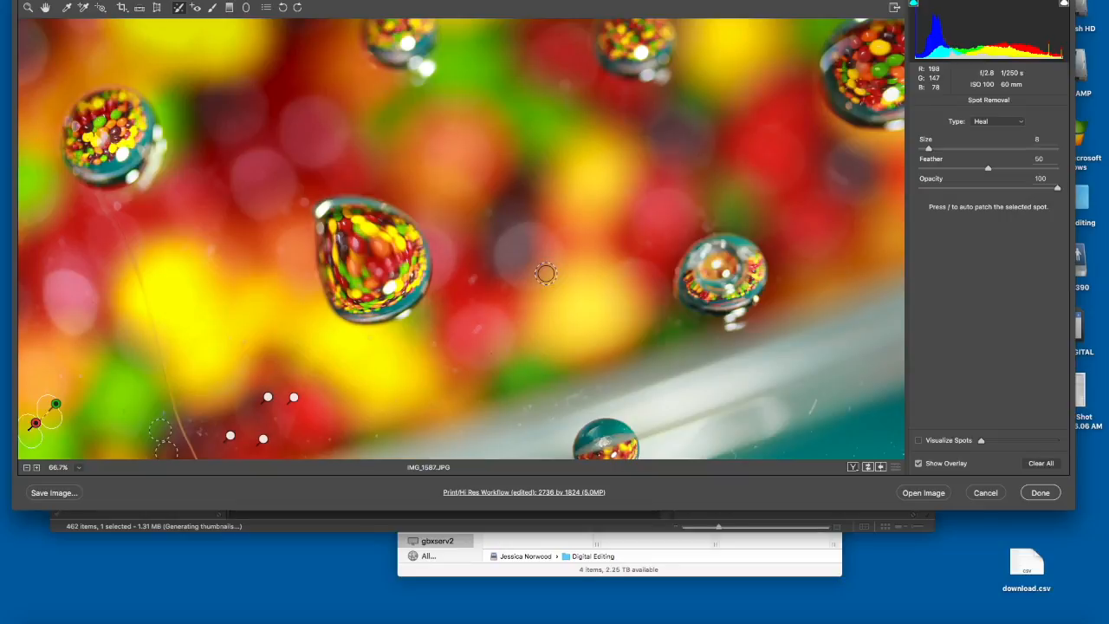
key("super+0")
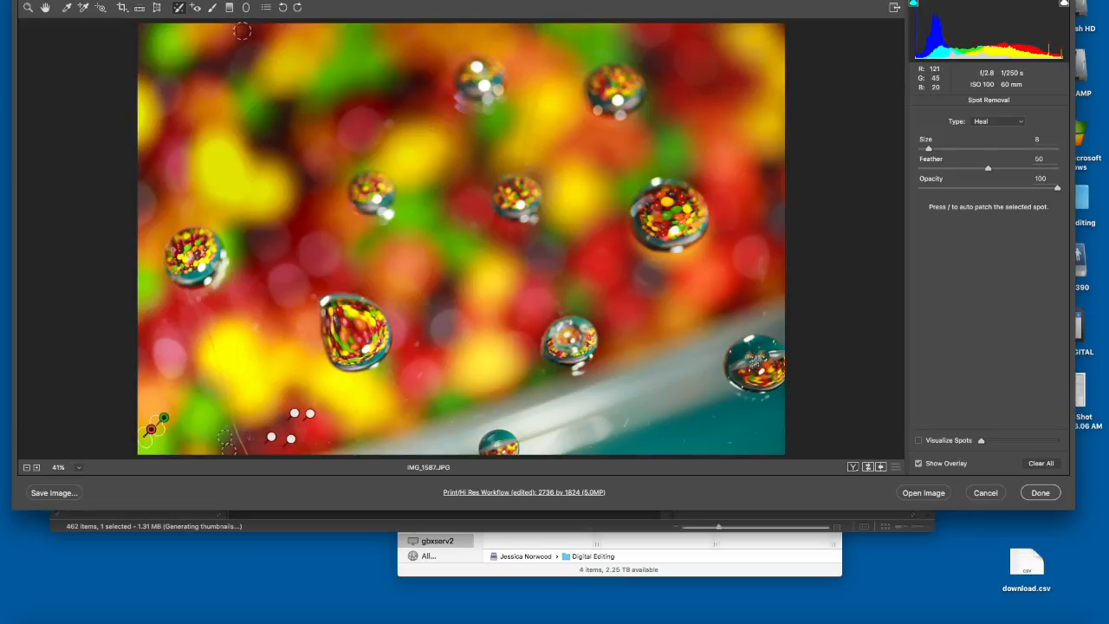
left_click(1040, 492)
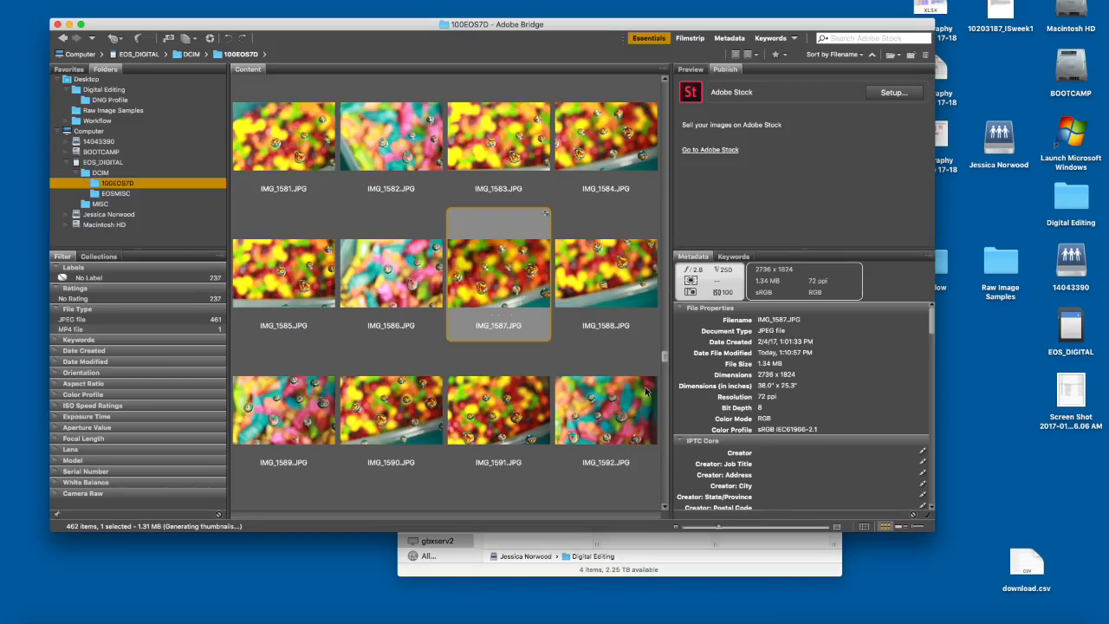
Step: Browse to the end of the 100EOS7D folder, view IMG_1739.JPG in Camera Raw and close it without saving changes
left_click_drag(663, 358, 663, 520)
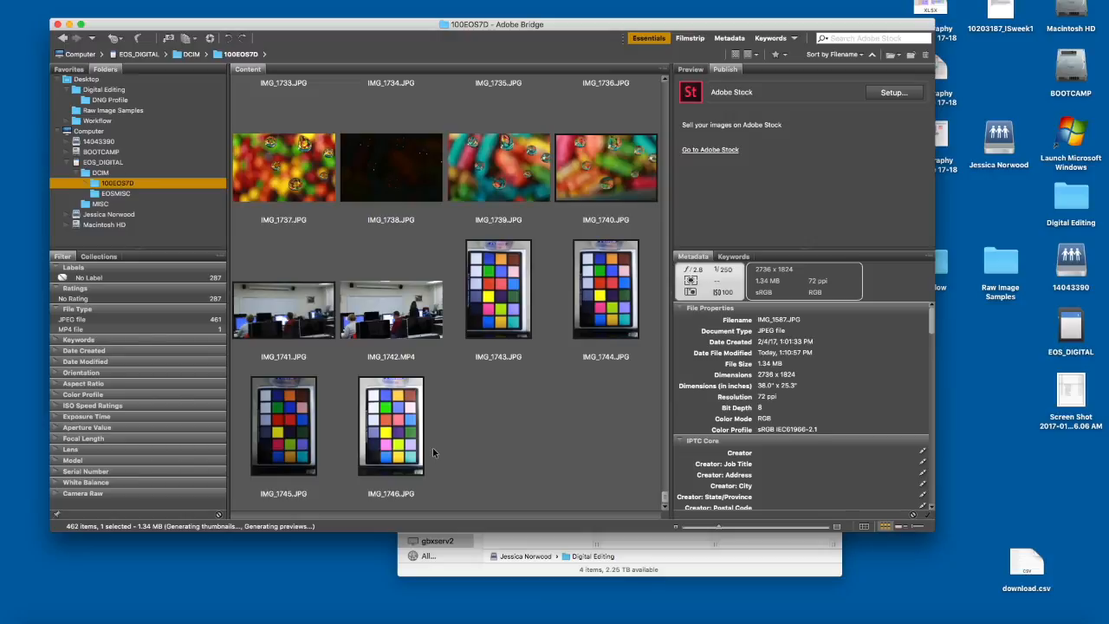
scroll(434, 452, "up", 5)
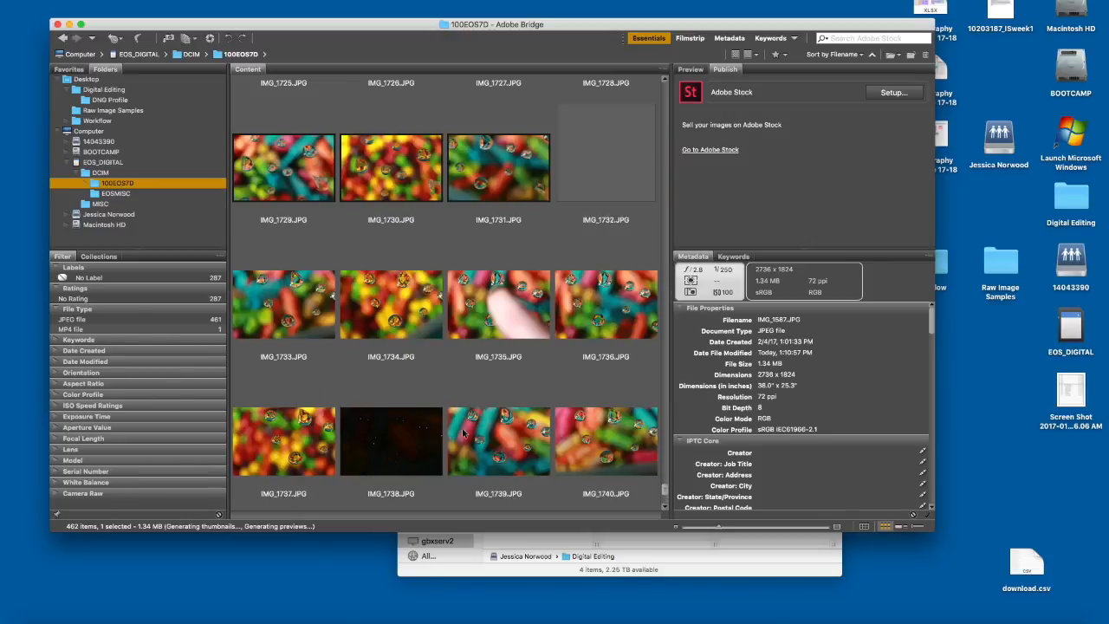
left_click(512, 448)
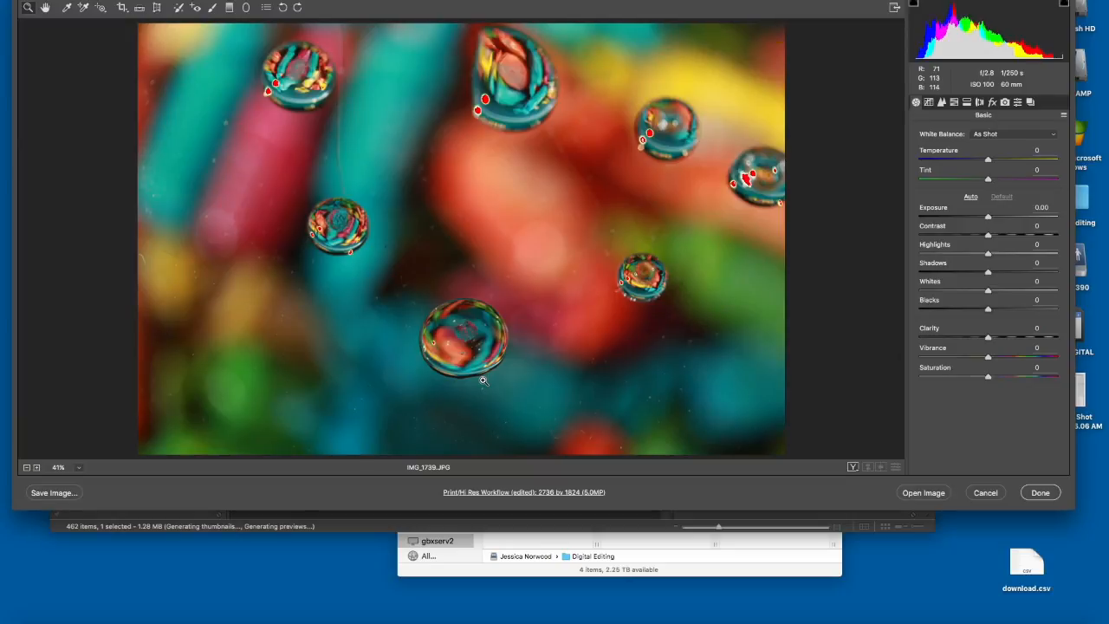
left_click(987, 494)
Step: Switch to Finder and look through the Workflow folder and the Ch 8, Ch 10 and Ch 13 book files under OLD's Workflow SP16
left_click_drag(284, 40, 286, 3)
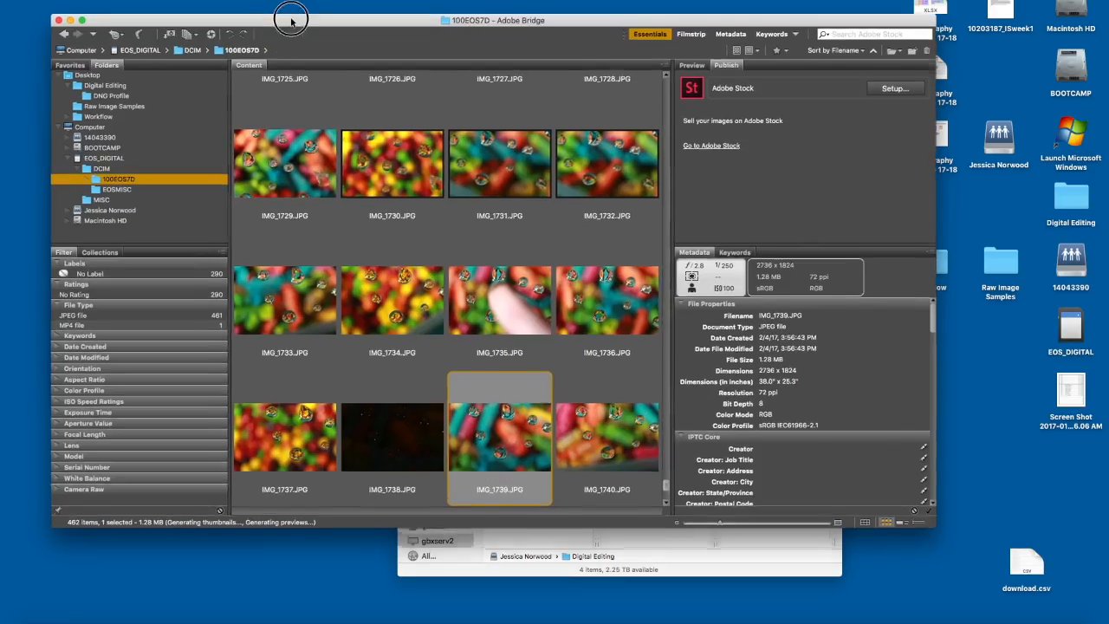
left_click(641, 511)
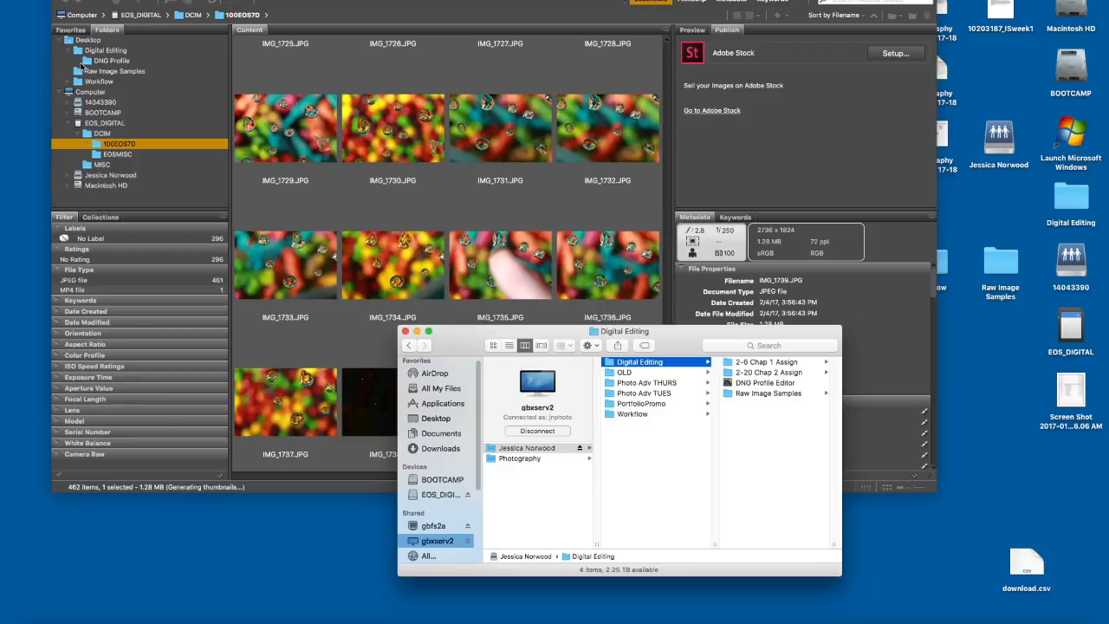
left_click(624, 414)
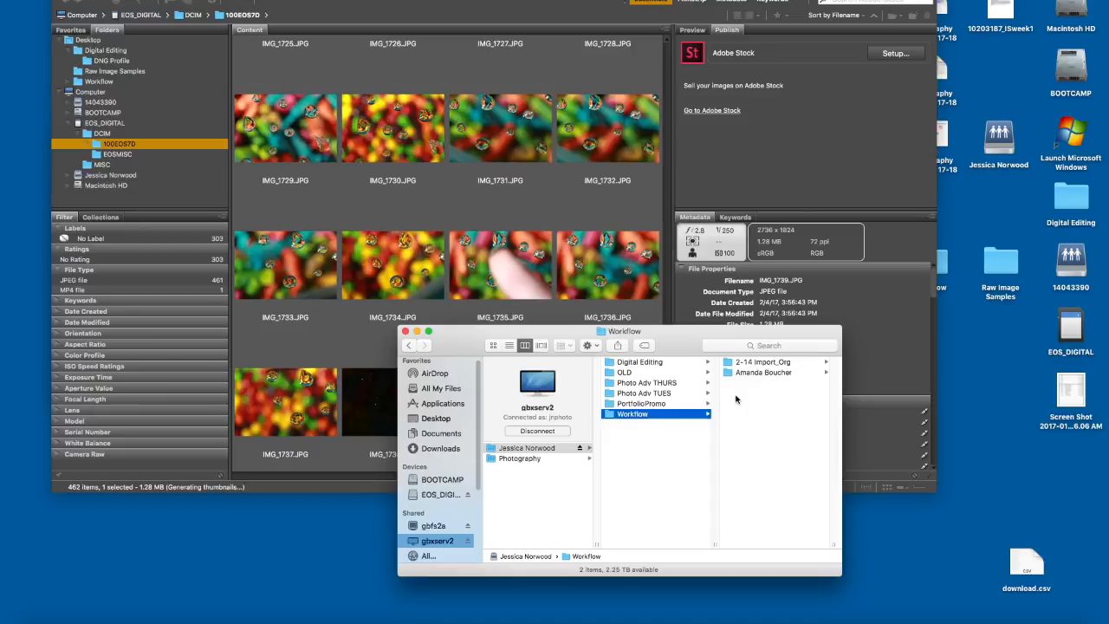
left_click(640, 373)
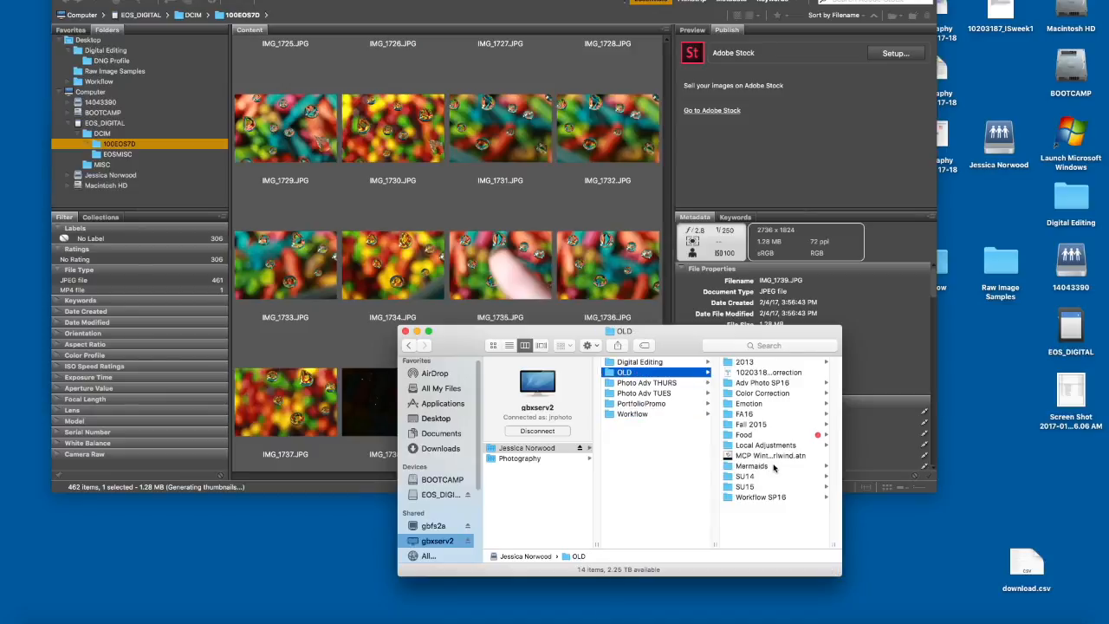
left_click(772, 498)
left_click(759, 362)
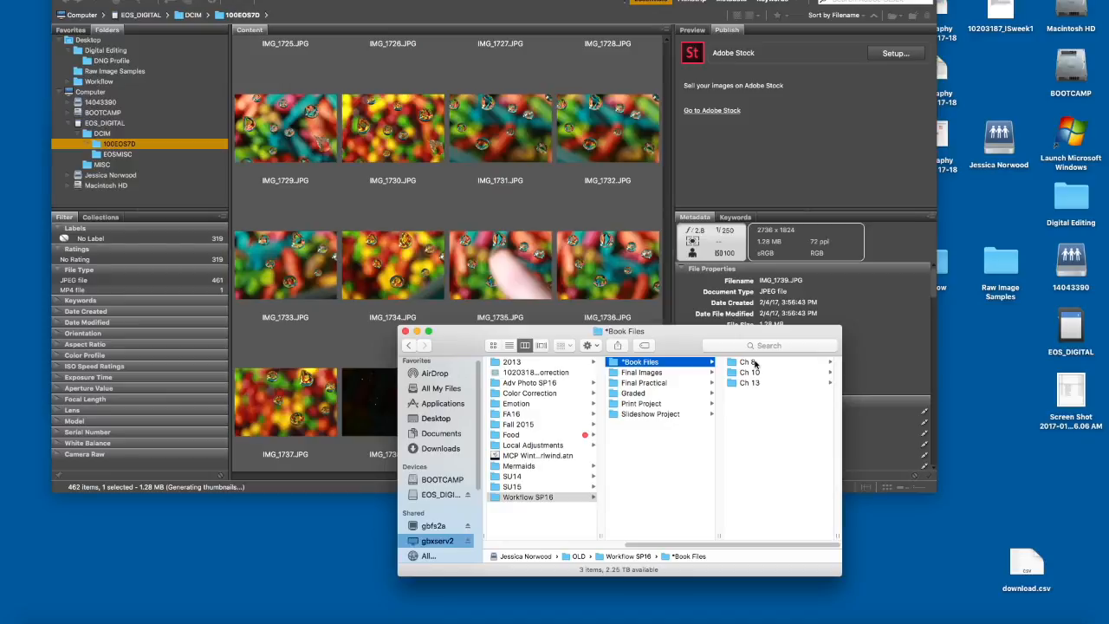
left_click(754, 363)
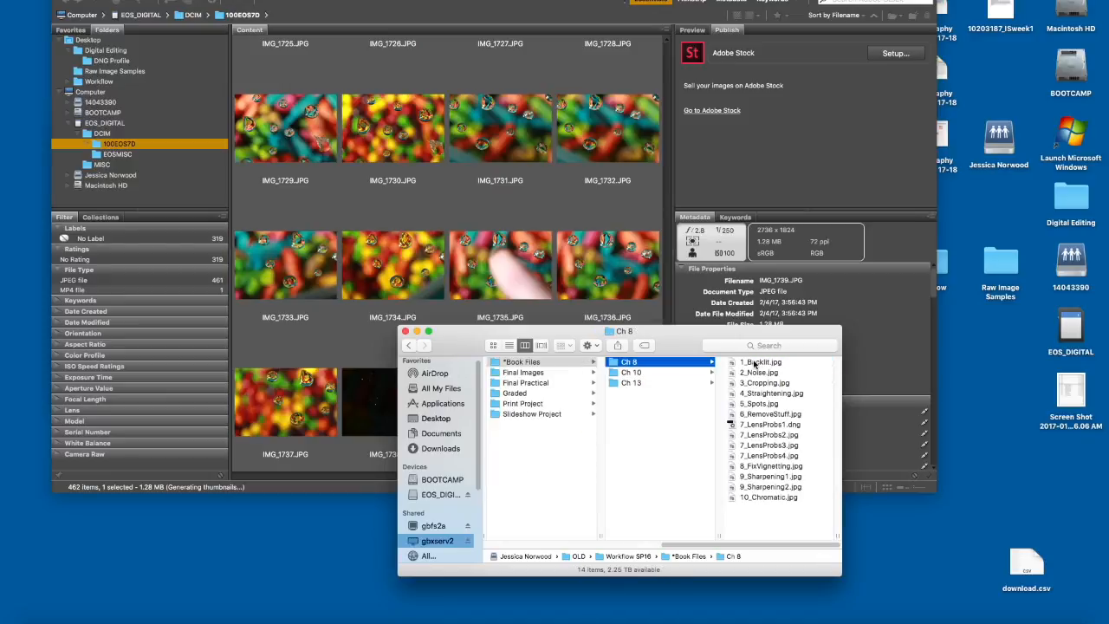
left_click(697, 373)
left_click(697, 383)
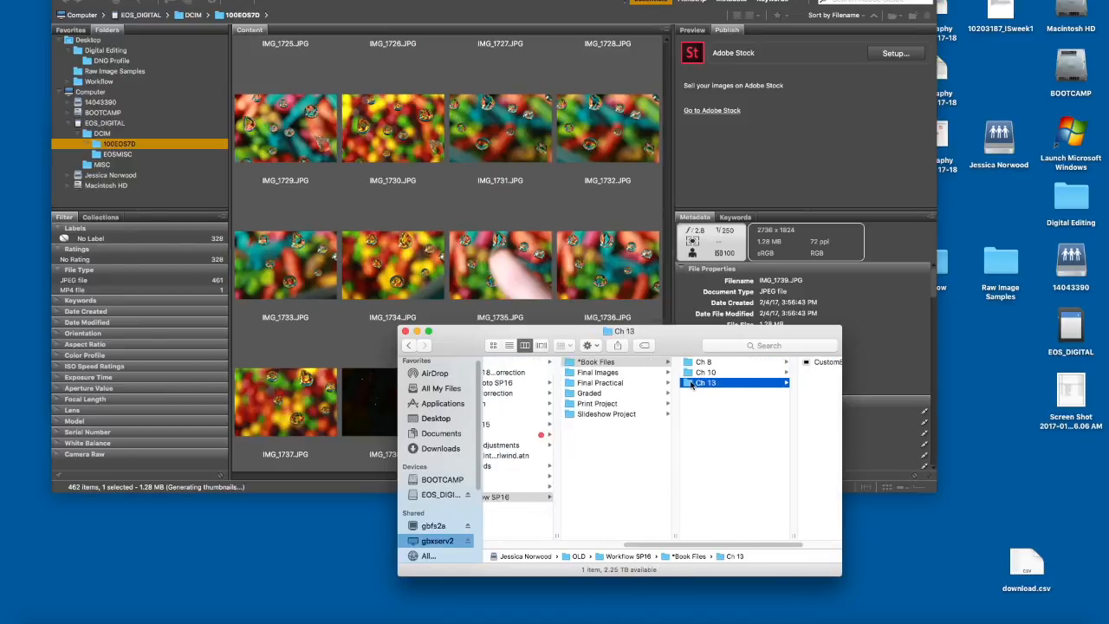
Step: Find 5_Radial2.DNG in OLD's FA16 > Digital Editing Adv > Book Files > Chapter 3 > pscc_2014_dp_ch3 folder and open it in Camera Raw
scroll(659, 399, "left", 4)
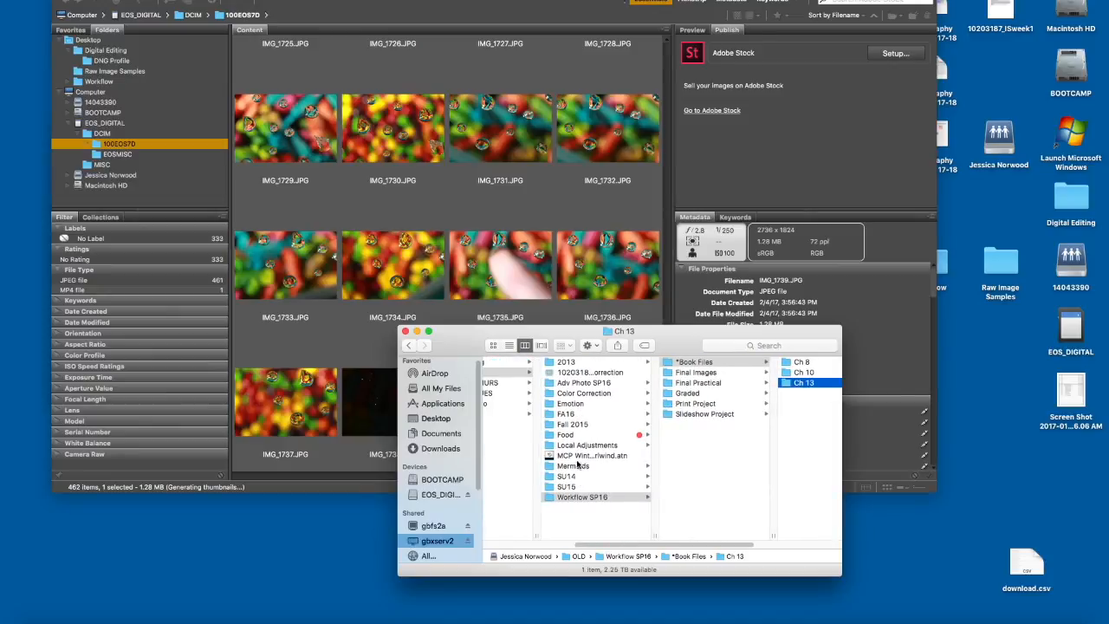
left_click(579, 415)
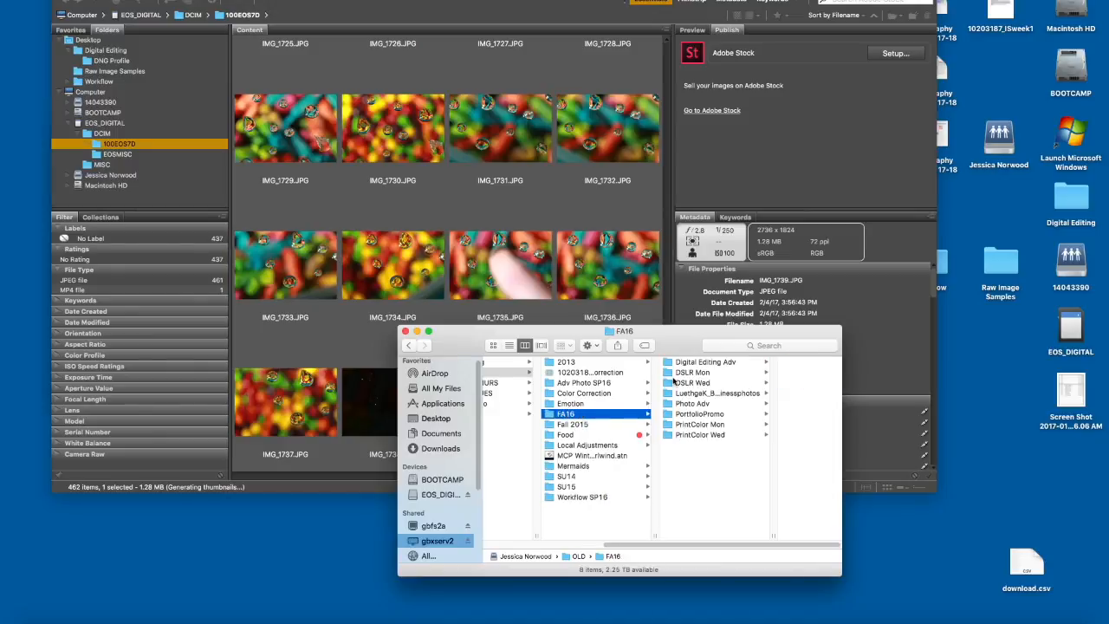
left_click(690, 364)
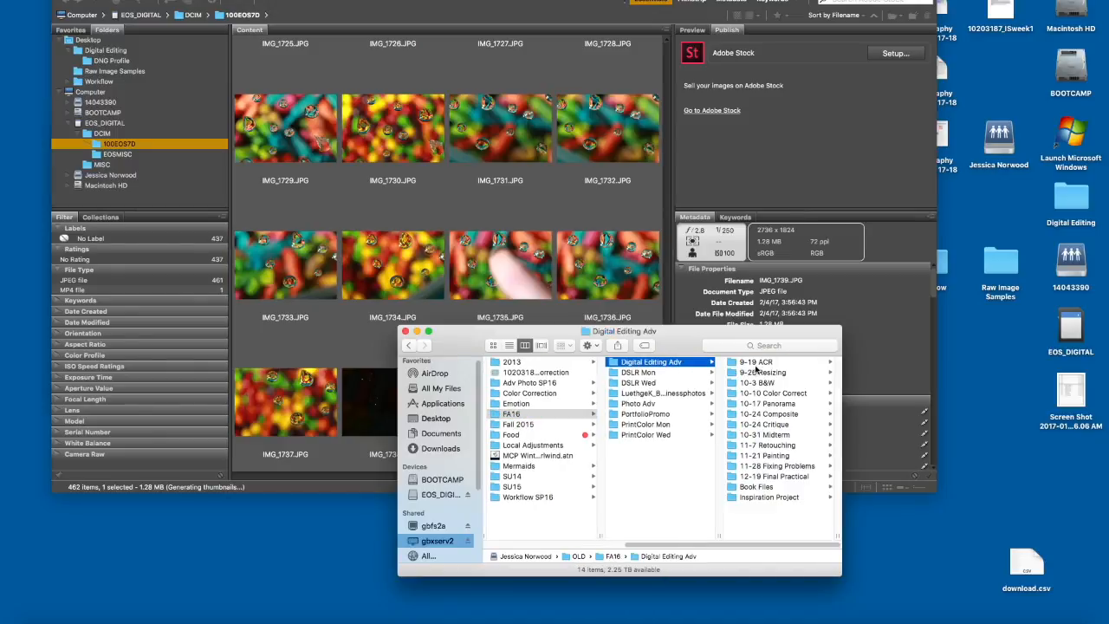
left_click(770, 488)
left_click(769, 364)
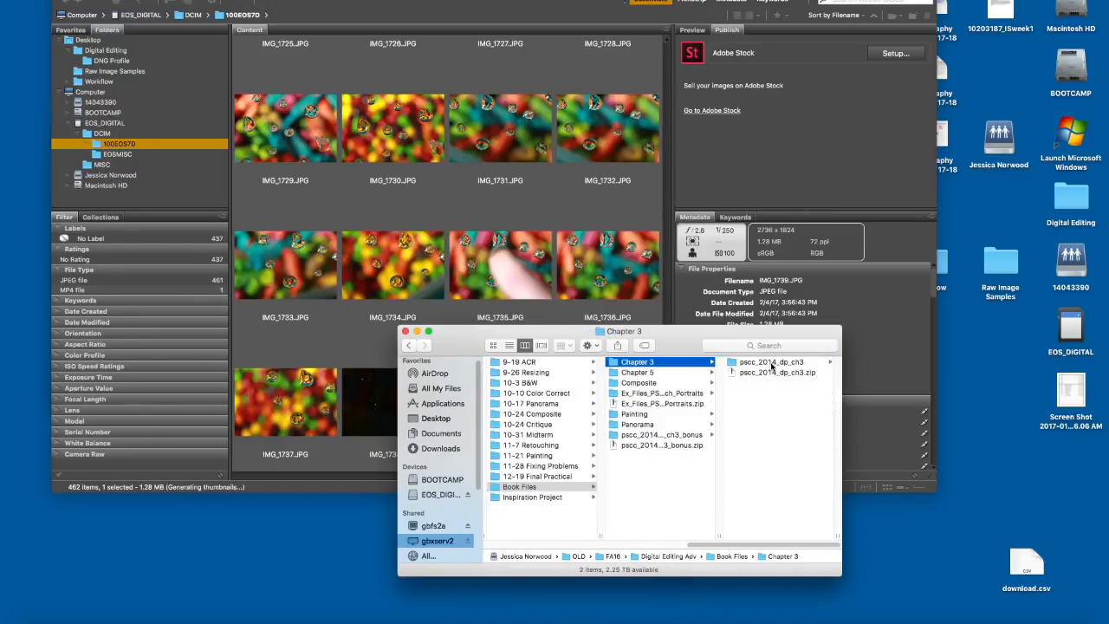
left_click(772, 364)
left_click(757, 379)
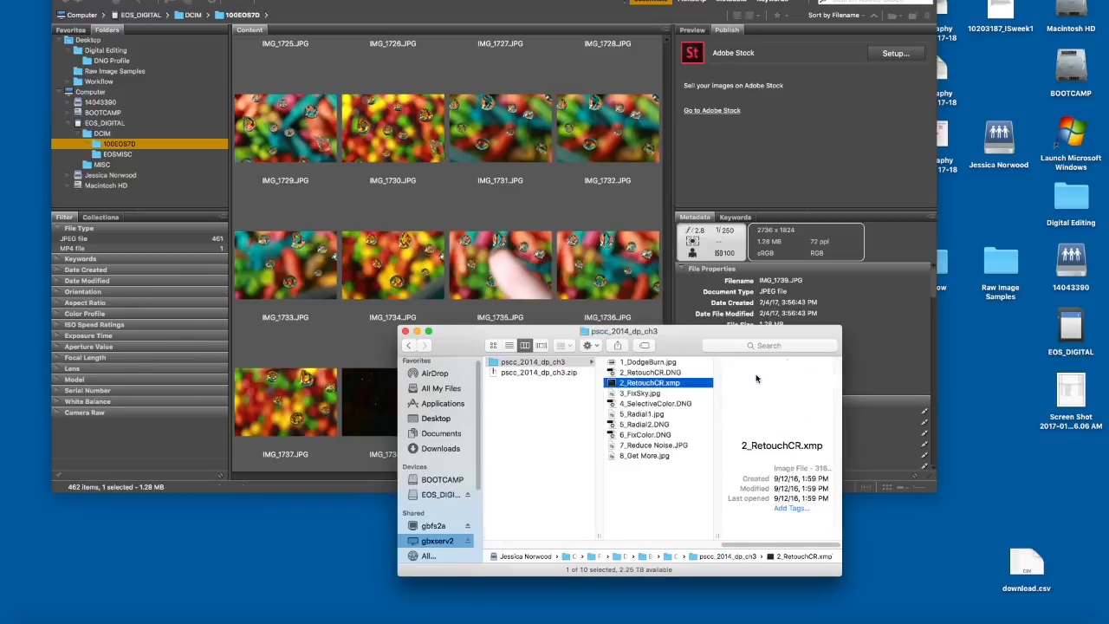
left_click(649, 425)
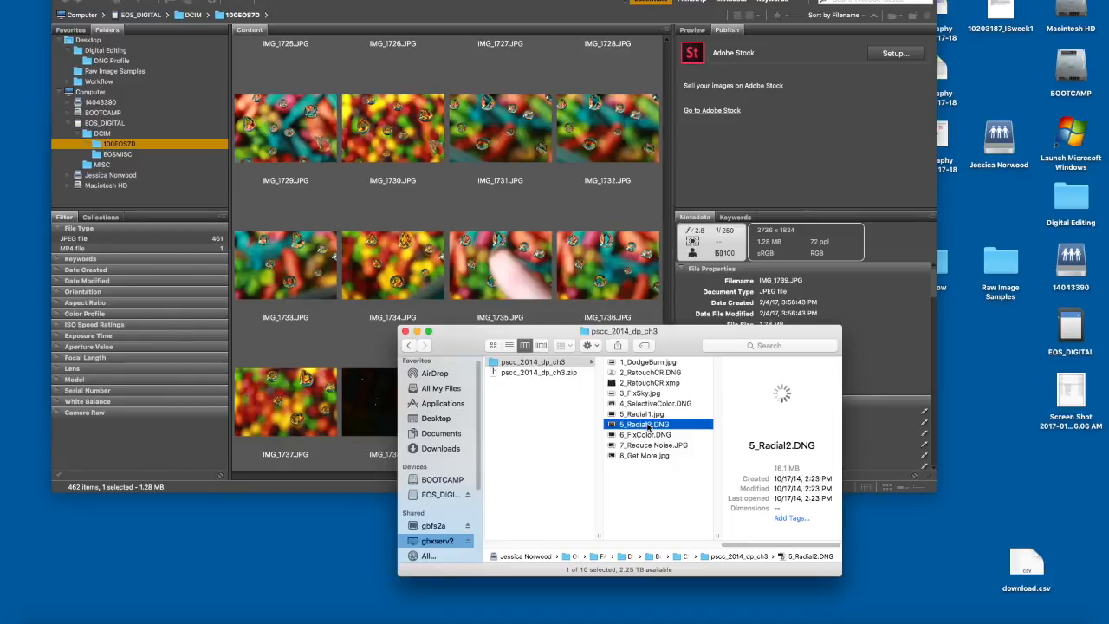
left_click_drag(649, 425, 1040, 618)
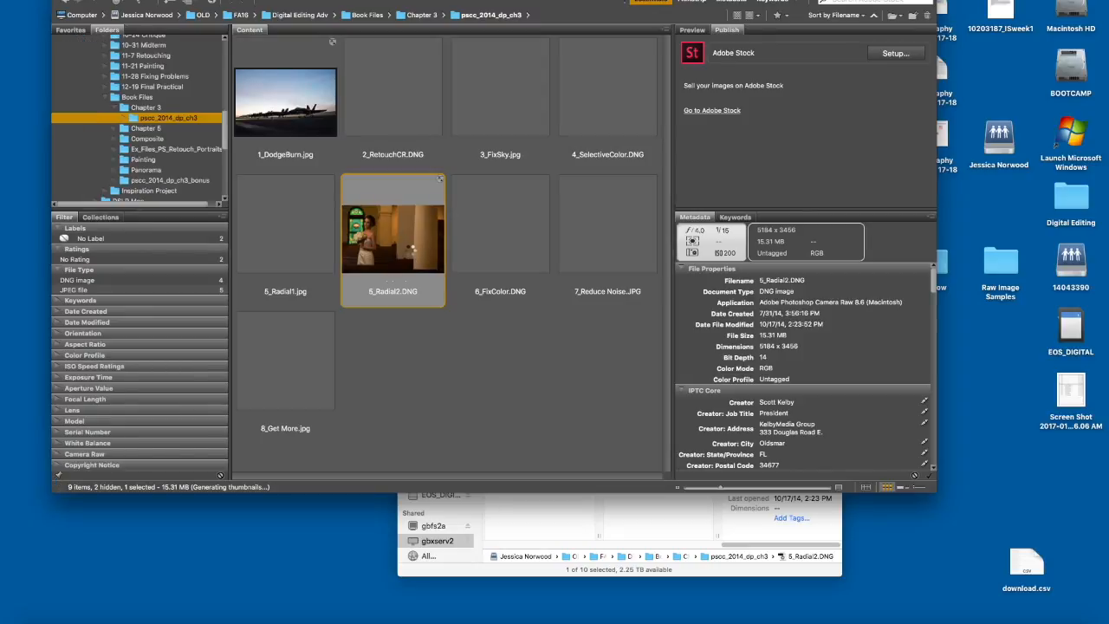
double_click(413, 250)
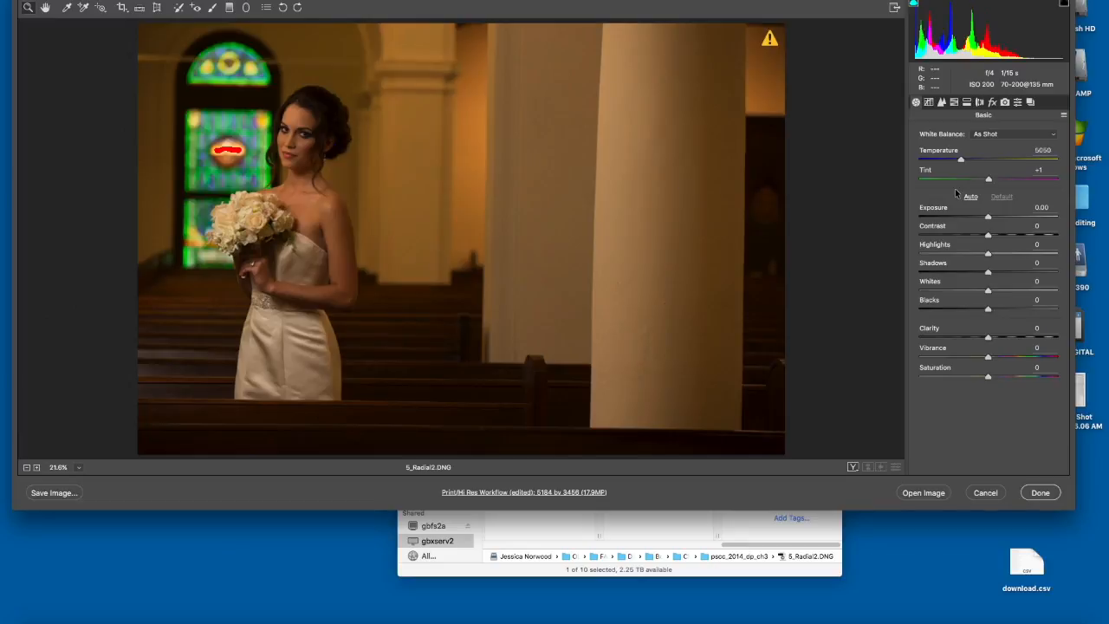
Step: Set the bride photo's Exposure to +0.95, Highlights to -27 and Whites to -38
left_click_drag(988, 217, 1003, 221)
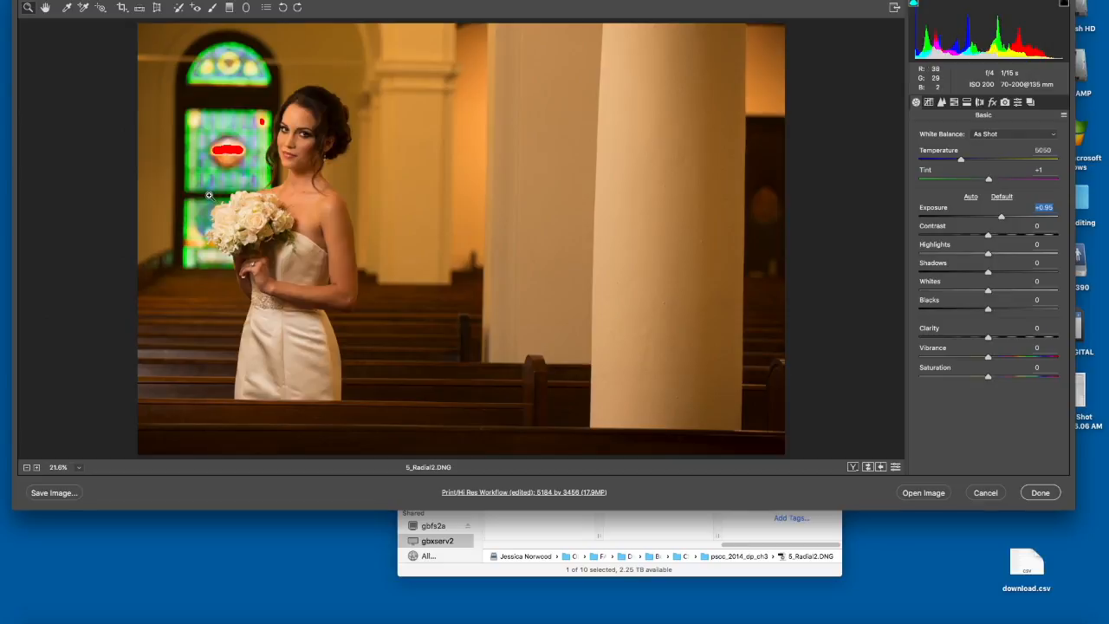
left_click(209, 195)
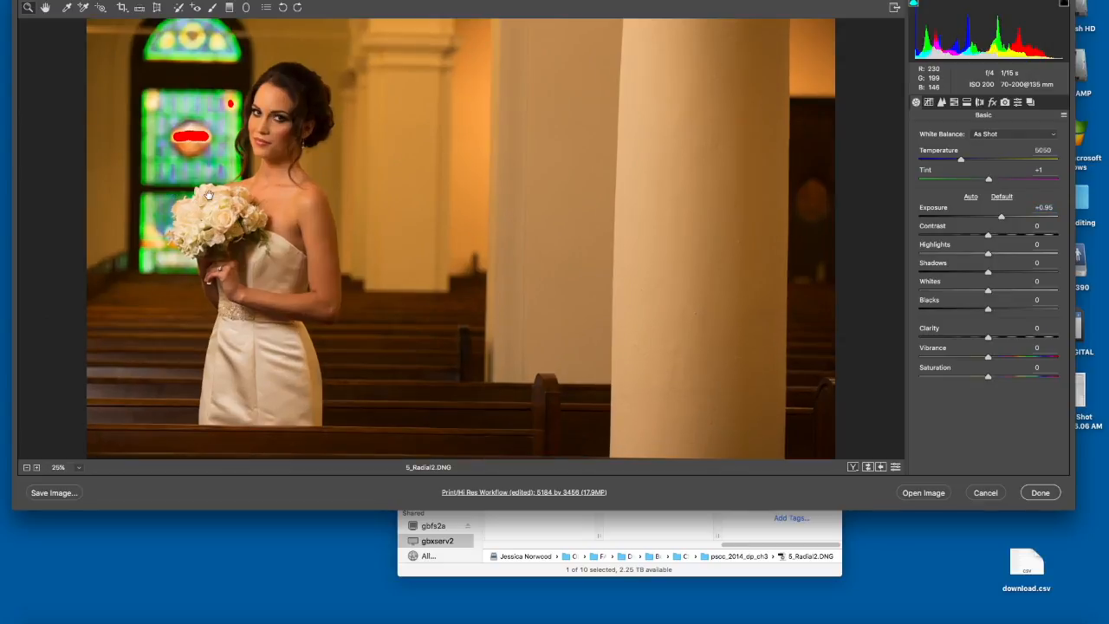
left_click(209, 195)
left_click_drag(154, 214, 321, 214)
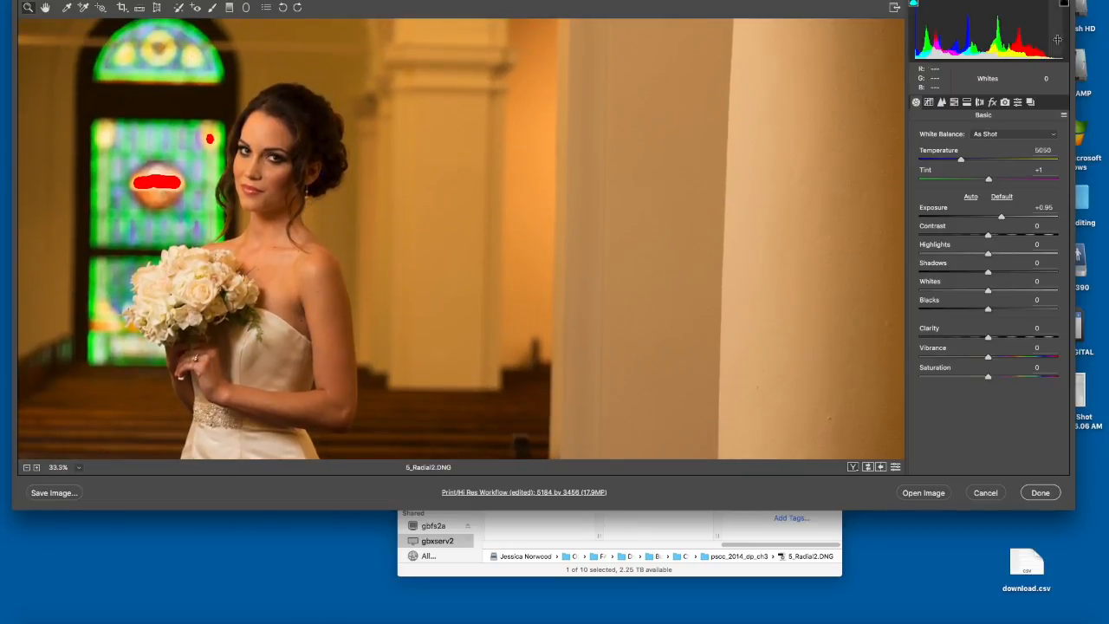
left_click_drag(1061, 48, 1019, 44)
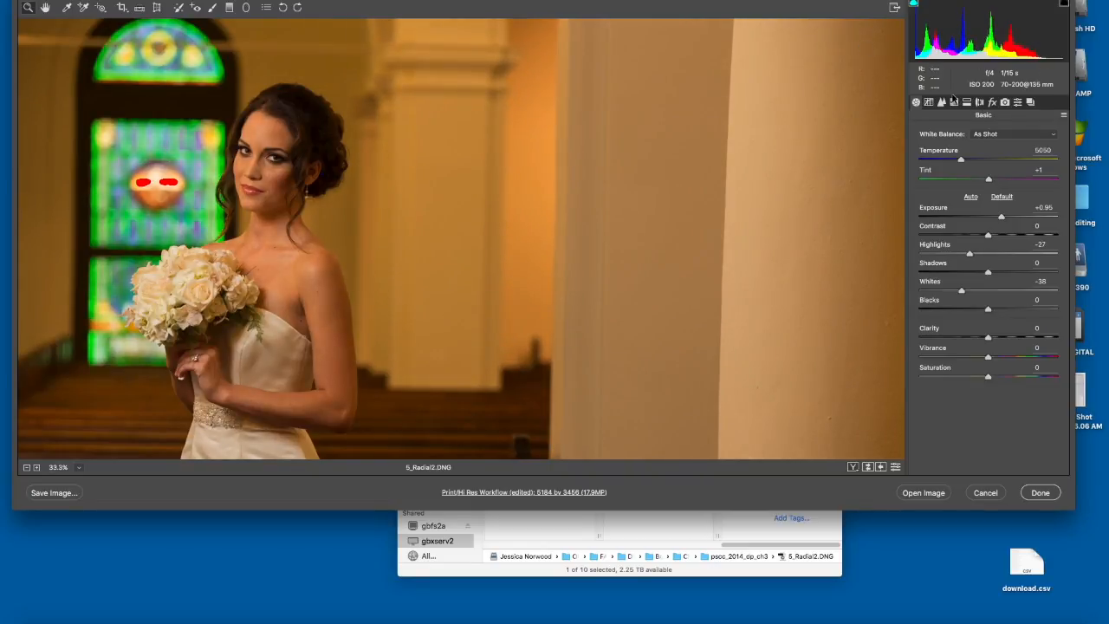
Step: Convert the photo to grayscale with a mix of Reds +27, Oranges +17, Yellows +18 and Blues +7
left_click(954, 101)
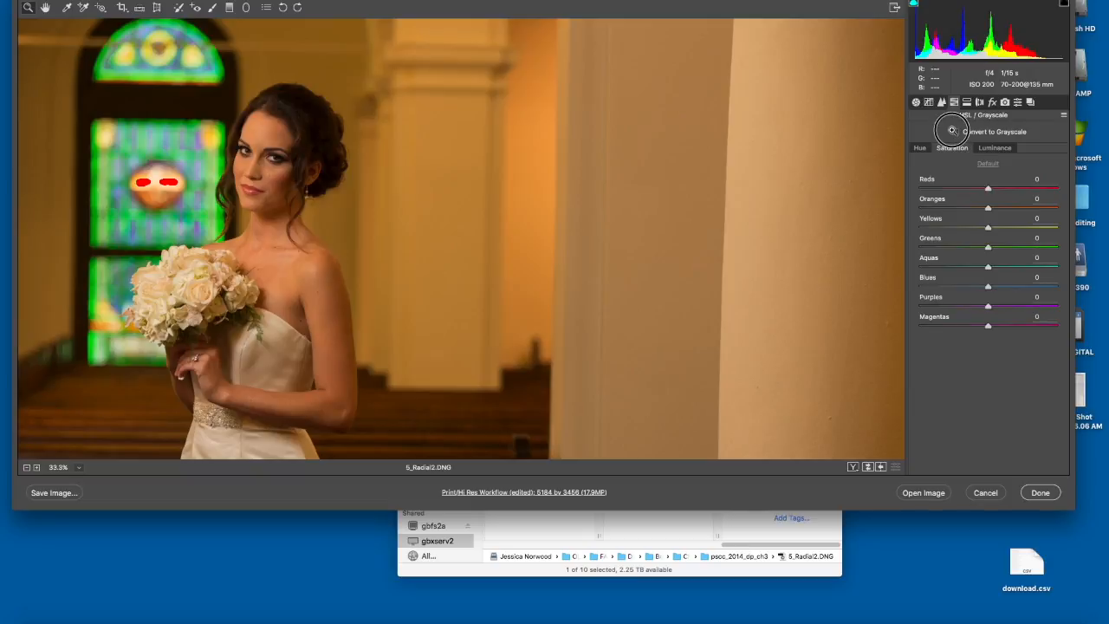
left_click(957, 132)
left_click_drag(989, 188, 1001, 227)
mouse_move(994, 287)
left_mouse_down()
mouse_move(1036, 286)
mouse_move(995, 285)
left_mouse_up()
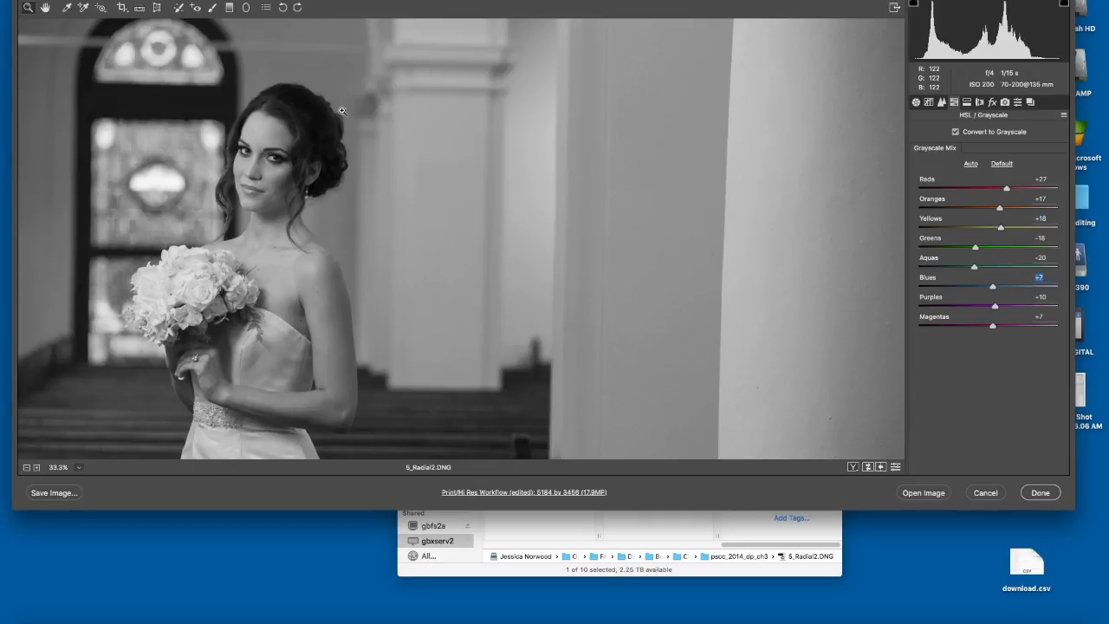
Step: Activate the Adjustment Brush and set its color to a soft red with hue 6 and saturation 51
left_click(212, 8)
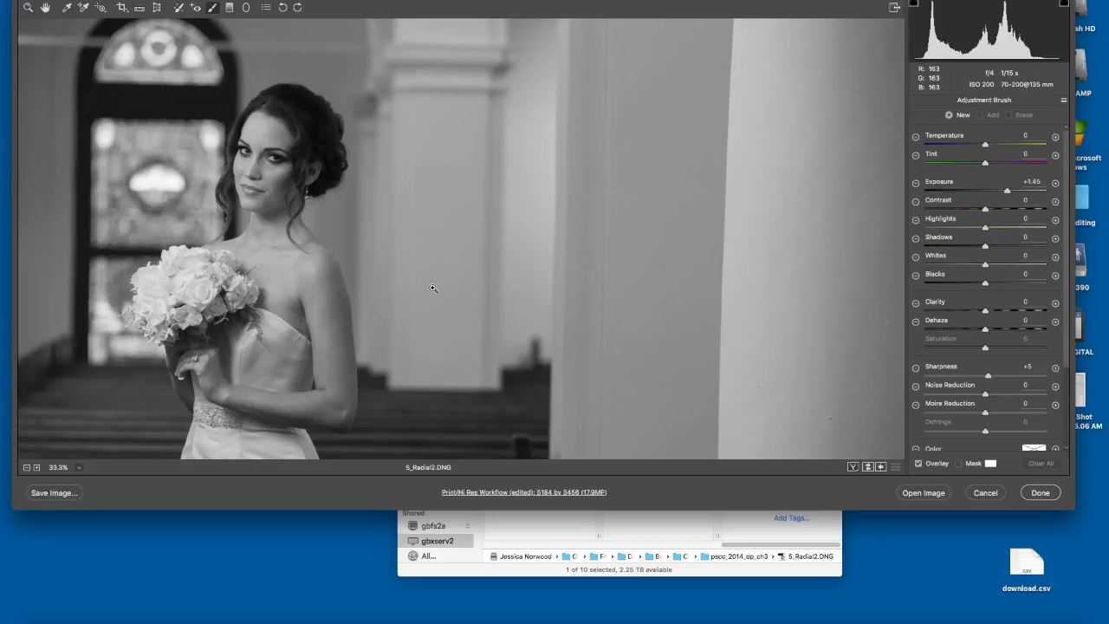
key("super+equal")
scroll(451, 277, "left", 5)
scroll(450, 277, "down", 5)
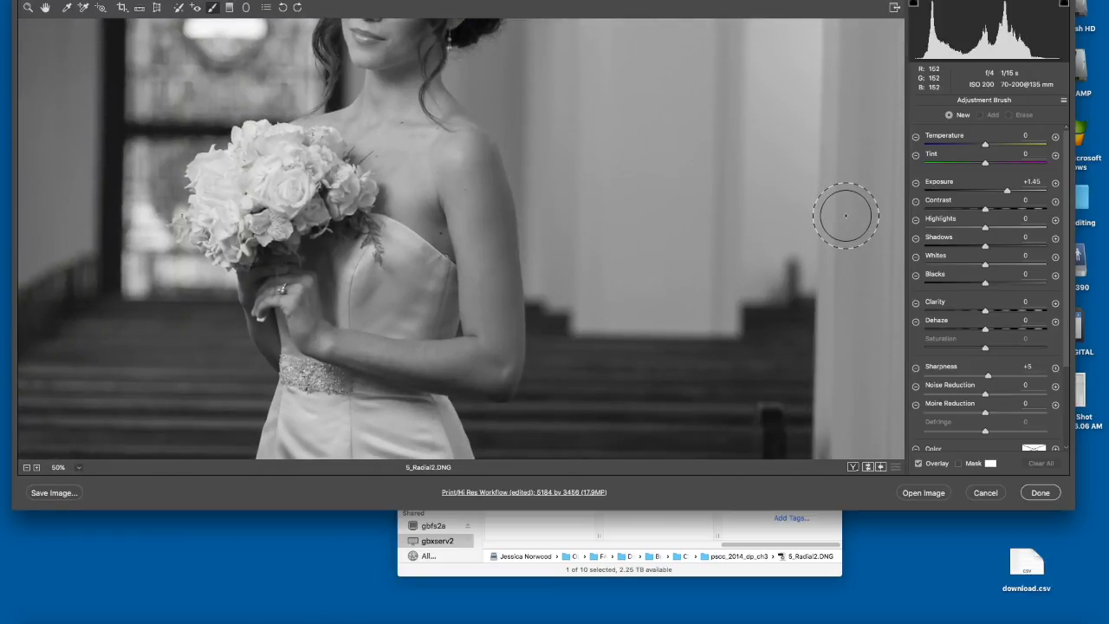
scroll(1009, 319, "down", 5)
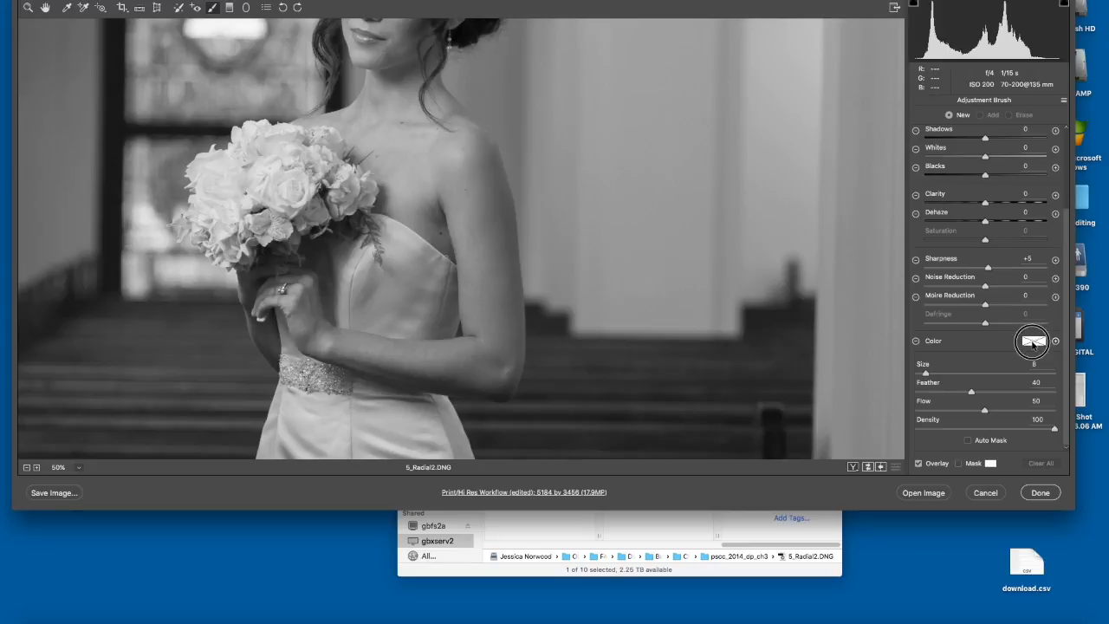
left_click(1033, 341)
left_click_drag(456, 227, 421, 215)
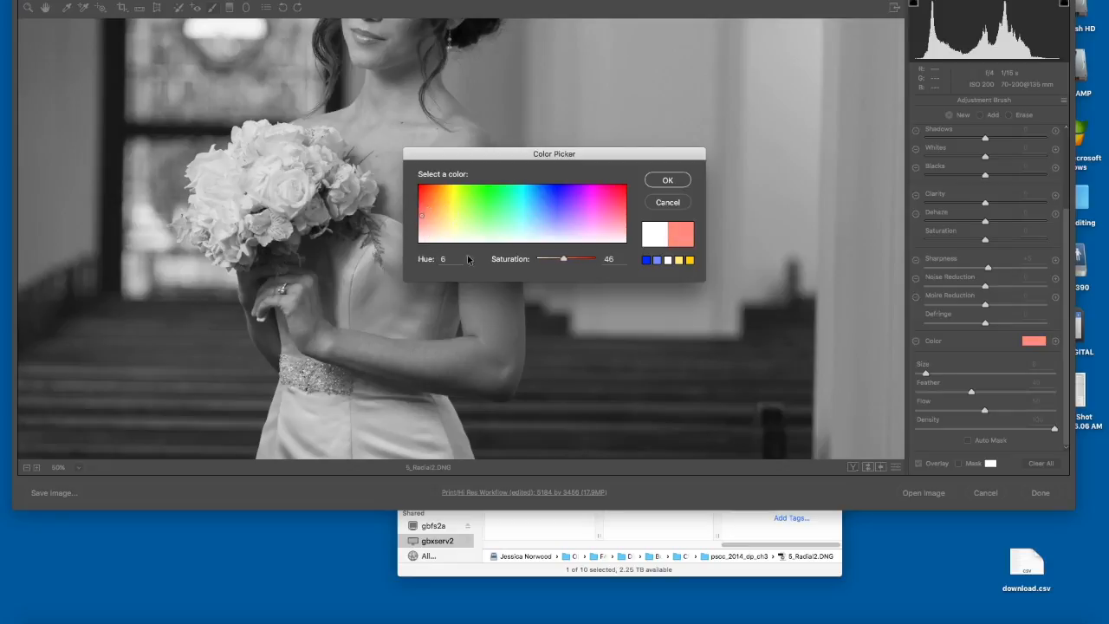
left_click_drag(564, 259, 568, 263)
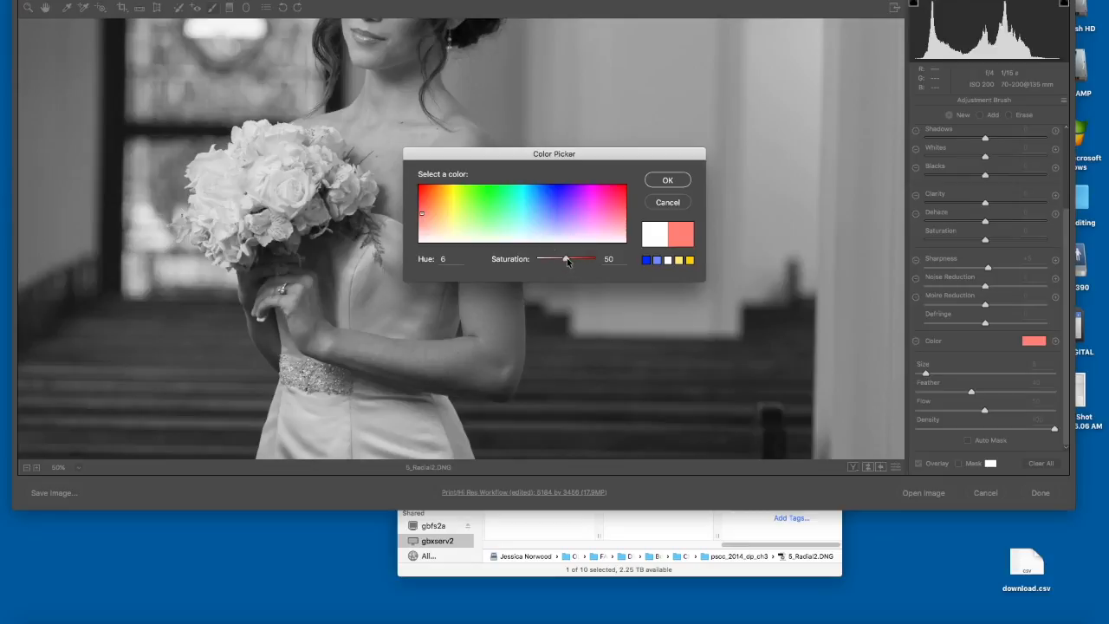
left_click(425, 211)
left_click(668, 180)
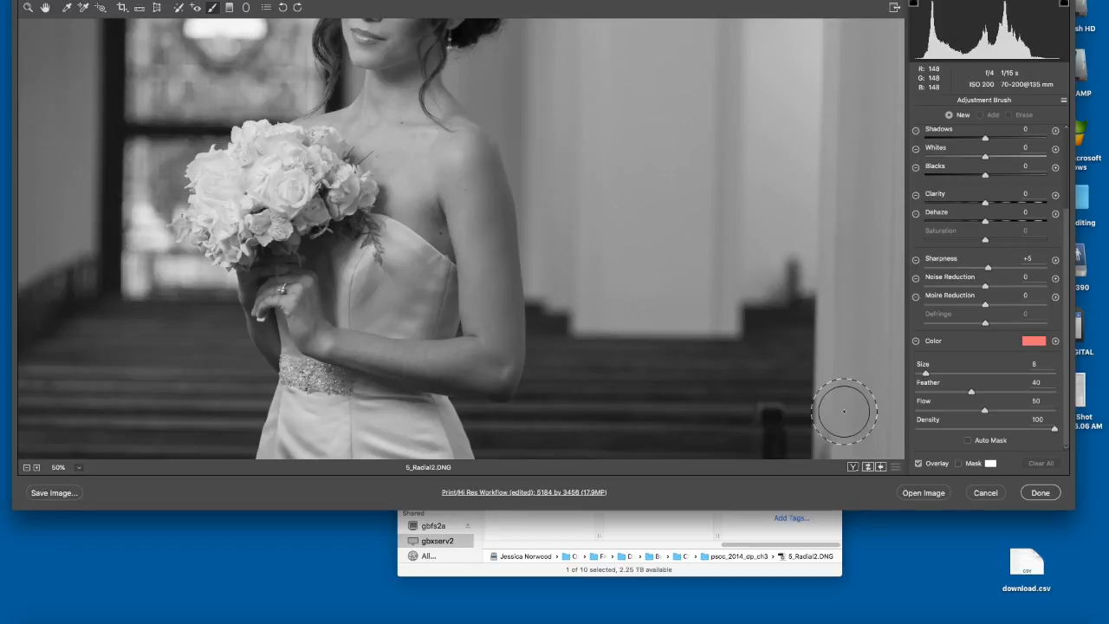
Step: Tint the large central rose of the bouquet at 100% zoom using a brush of size 3
key("bracketleft")
key("bracketleft")
key("bracketleft")
key("bracketleft")
key("bracketleft")
key("bracketleft")
key("bracketleft")
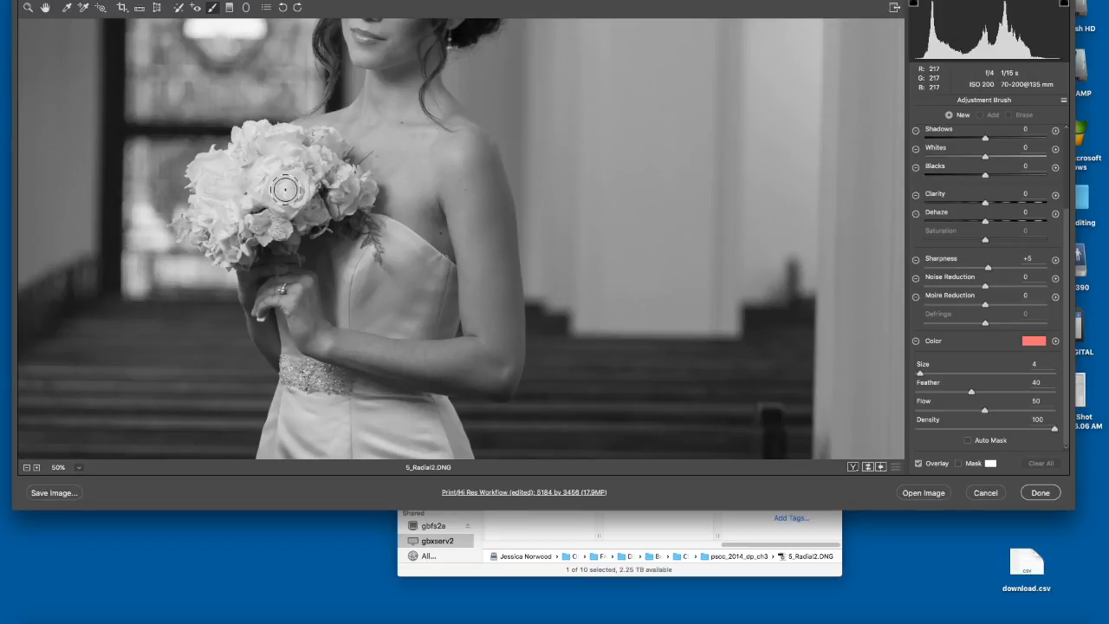
left_click(285, 189, "super")
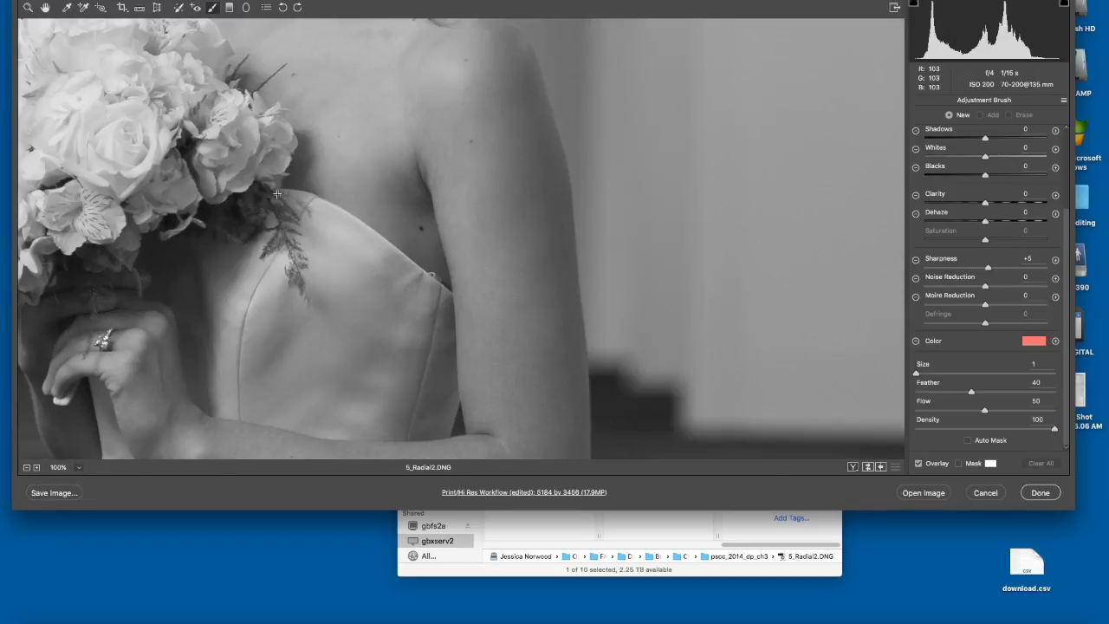
left_click_drag(285, 190, 716, 263)
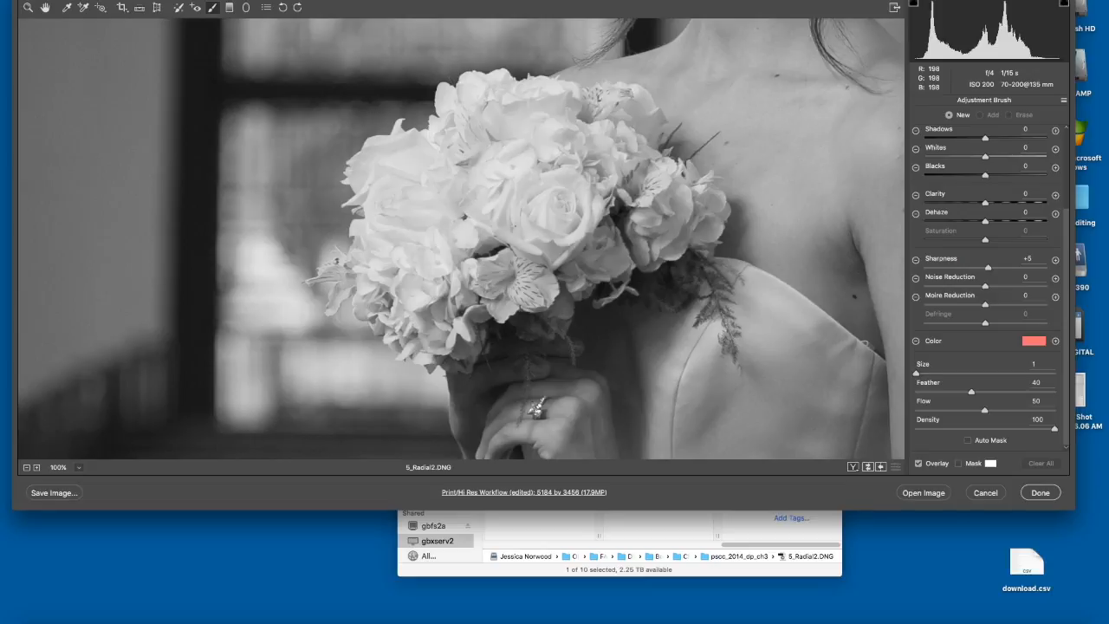
key("bracketright")
mouse_move(522, 227)
left_mouse_down()
mouse_move(528, 181)
mouse_move(554, 175)
mouse_move(580, 188)
mouse_move(587, 217)
mouse_move(556, 236)
mouse_move(568, 202)
mouse_move(546, 199)
mouse_move(530, 221)
left_mouse_up()
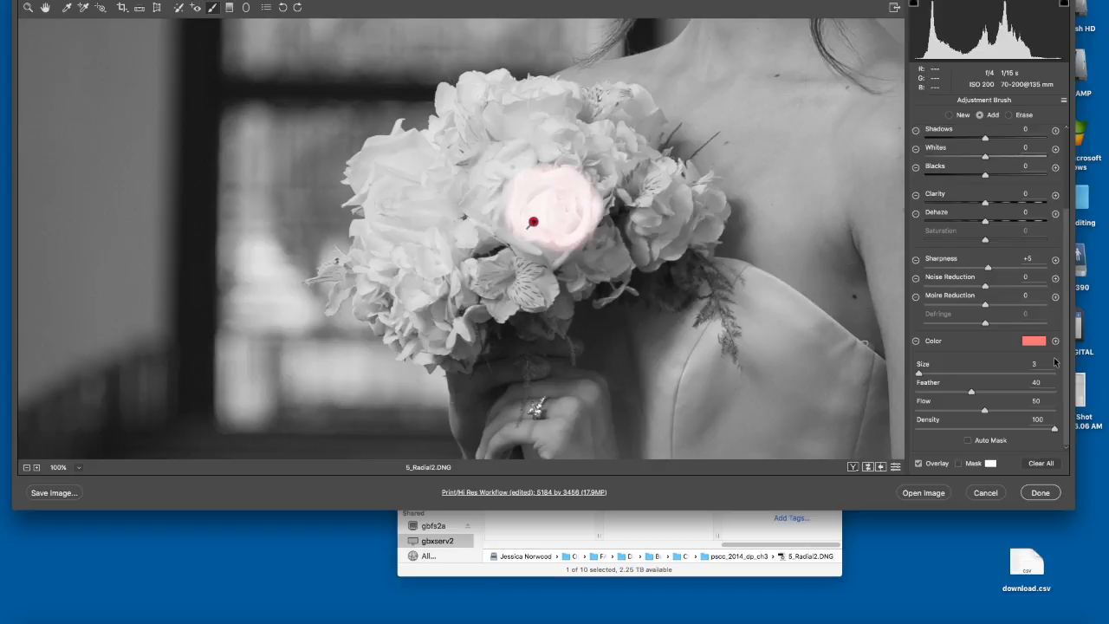
Step: Set the brush color to an intense red with hue 7 and saturation 97, and paint over the bouquet's central rose
left_click(1034, 341)
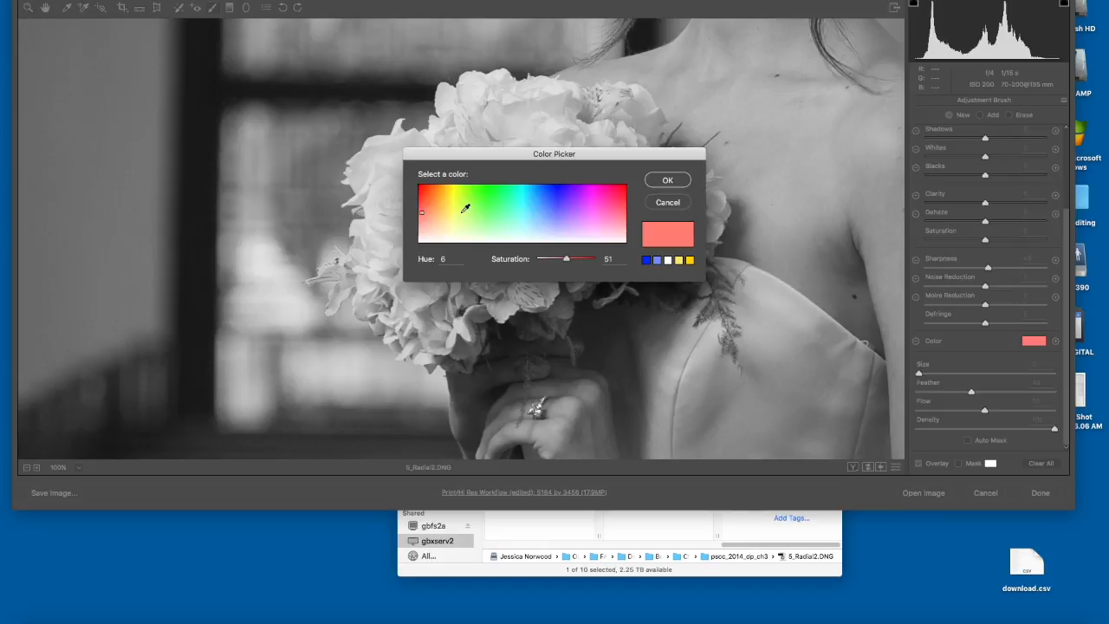
left_click_drag(466, 209, 404, 168)
left_click(666, 182)
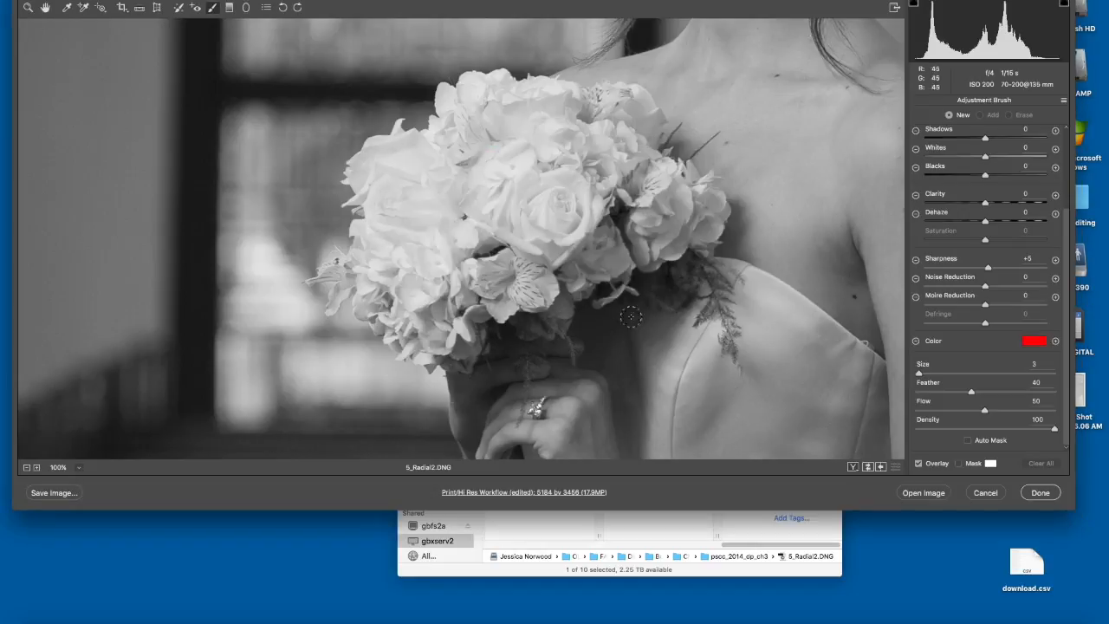
left_click(1034, 342)
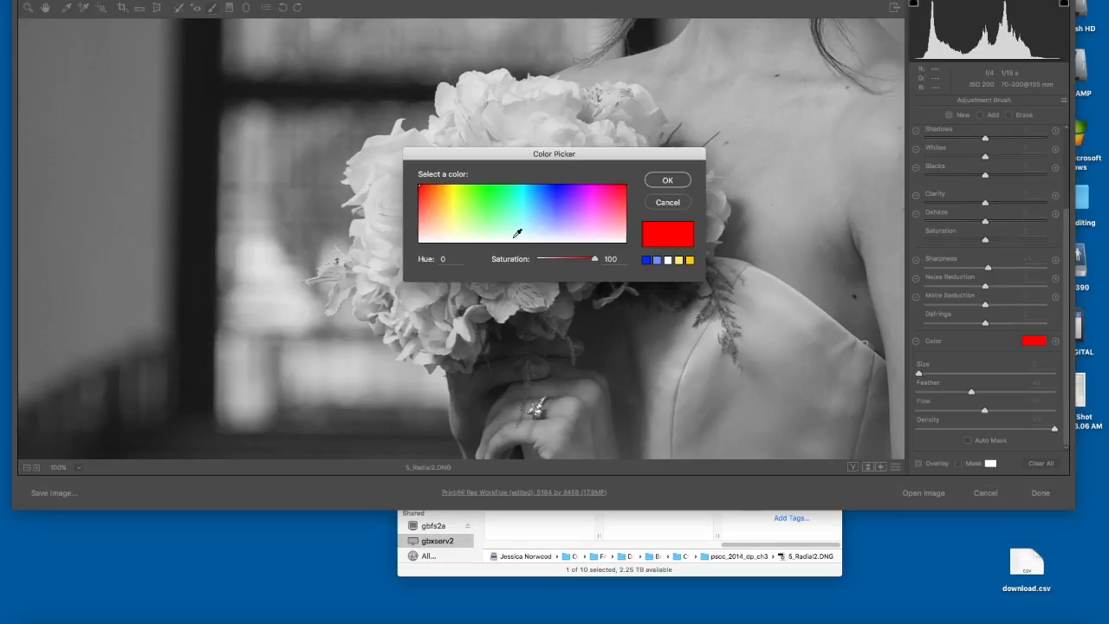
left_click(423, 187)
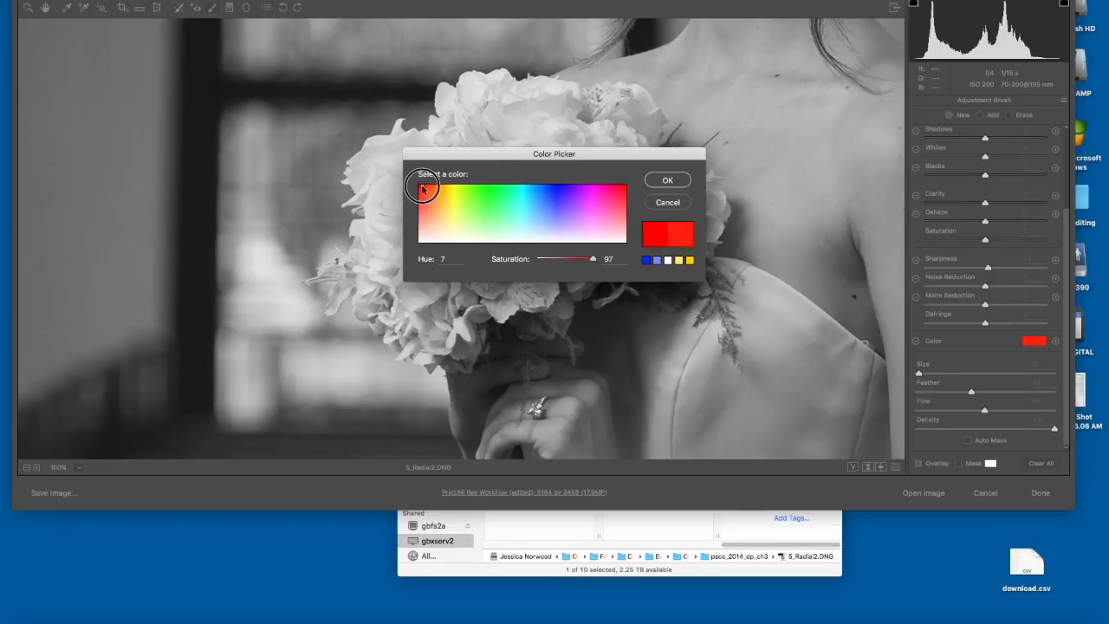
left_click(667, 181)
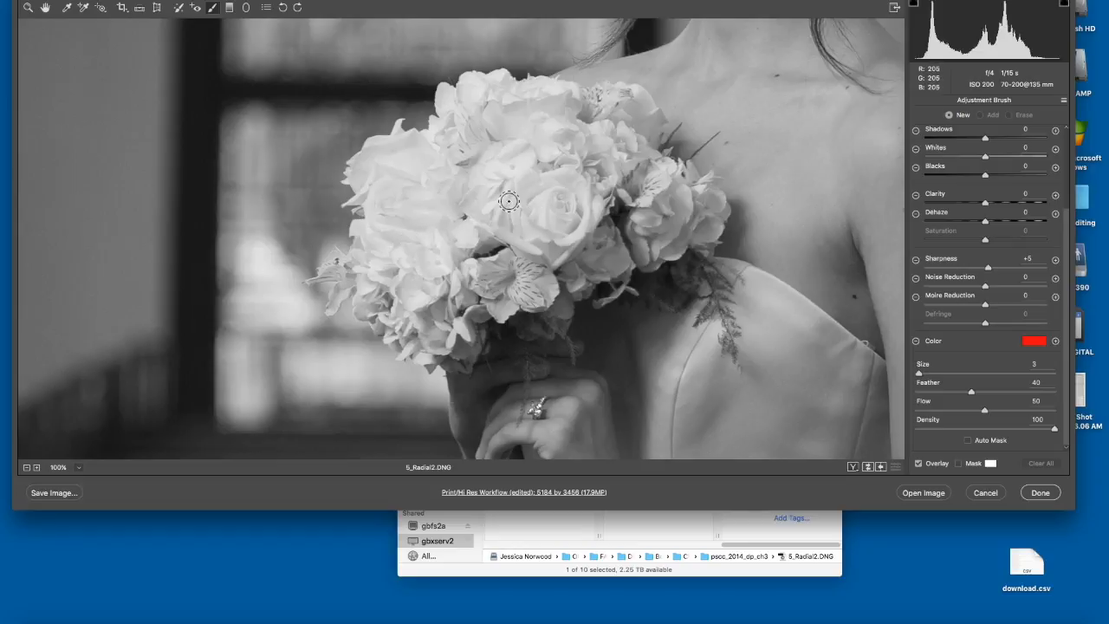
mouse_move(520, 187)
left_mouse_down()
mouse_move(527, 226)
mouse_move(545, 234)
mouse_move(575, 226)
mouse_move(556, 202)
mouse_move(568, 208)
mouse_move(560, 191)
mouse_move(544, 192)
mouse_move(577, 180)
mouse_move(586, 219)
mouse_move(555, 252)
mouse_move(578, 251)
mouse_move(525, 229)
mouse_move(561, 246)
mouse_move(585, 225)
mouse_move(584, 205)
mouse_move(599, 196)
mouse_move(560, 181)
left_mouse_up()
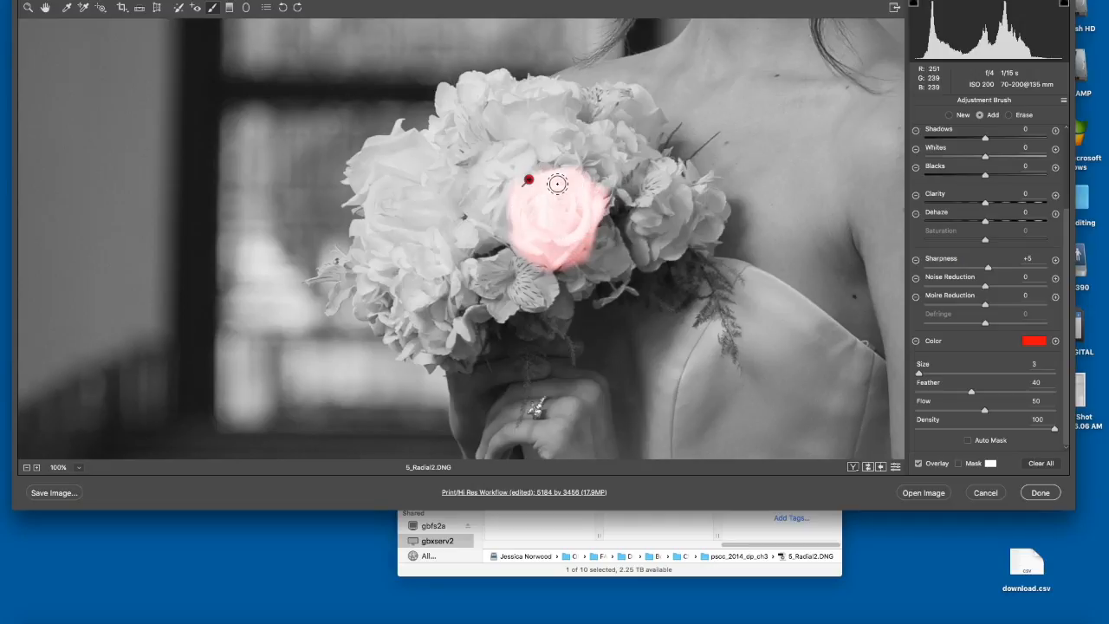
Step: Enable Auto Mask and paint the bouquet's upper-left petals in the same red, refining them with a brush of size 2
left_click(968, 440)
mouse_move(409, 161)
left_mouse_down()
mouse_move(389, 159)
mouse_move(414, 158)
mouse_move(416, 139)
mouse_move(379, 148)
mouse_move(406, 131)
mouse_move(399, 146)
left_mouse_up()
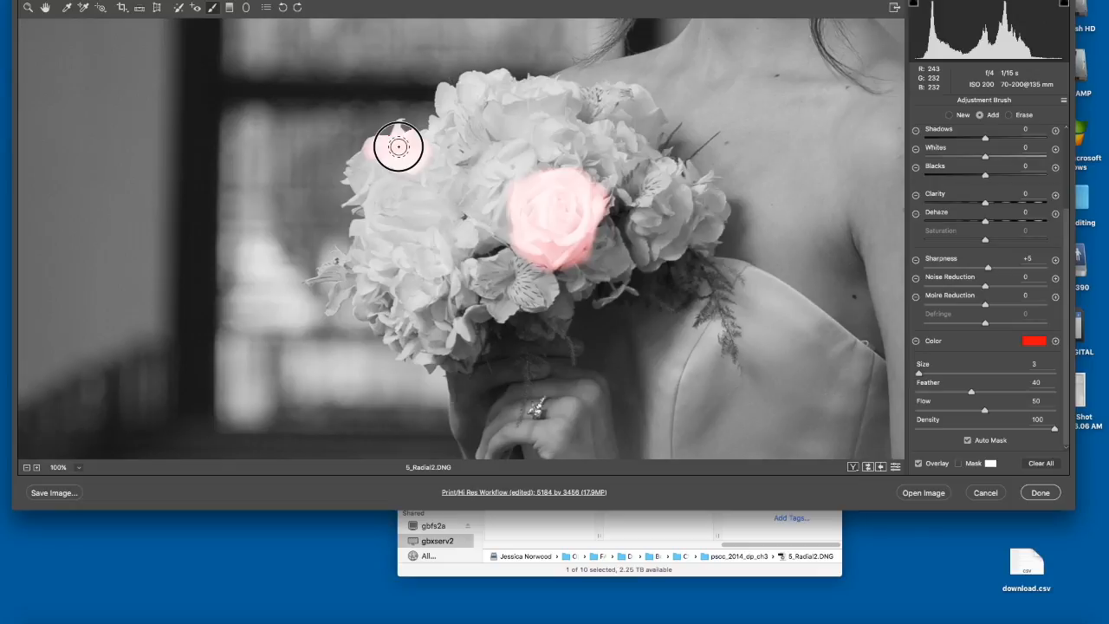
mouse_move(397, 146)
left_mouse_down()
mouse_move(362, 156)
mouse_move(347, 182)
mouse_move(378, 141)
left_mouse_up()
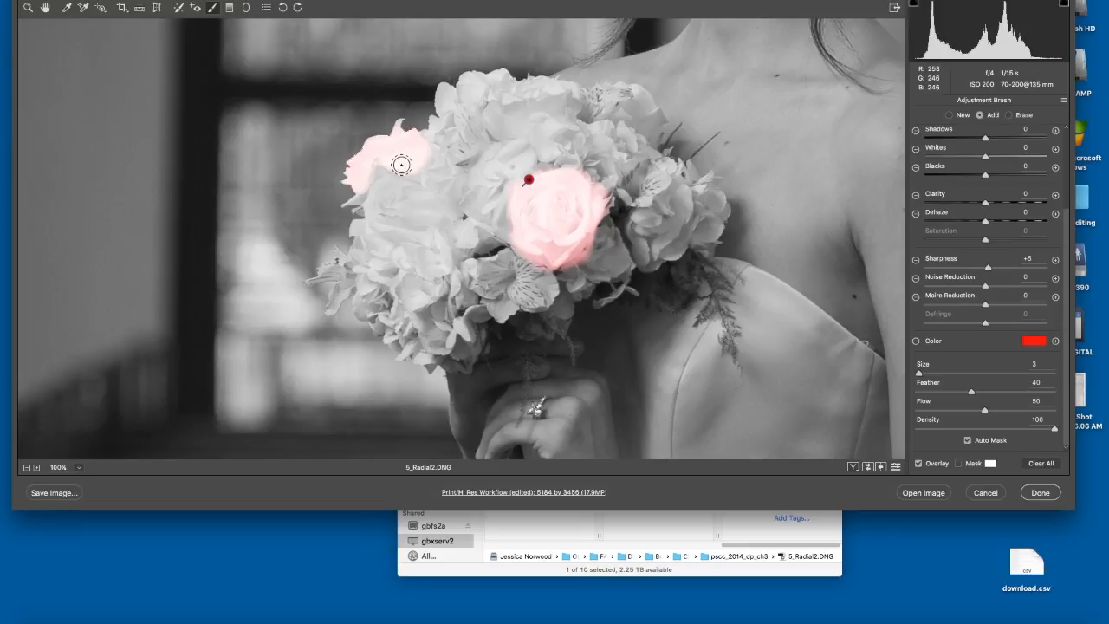
key("bracketleft")
key("bracketleft")
mouse_move(399, 126)
left_mouse_down()
mouse_move(404, 118)
mouse_move(394, 150)
left_mouse_up()
Step: Recolor the painted flowers to green with hue 115 and saturation 98
left_click(1036, 340)
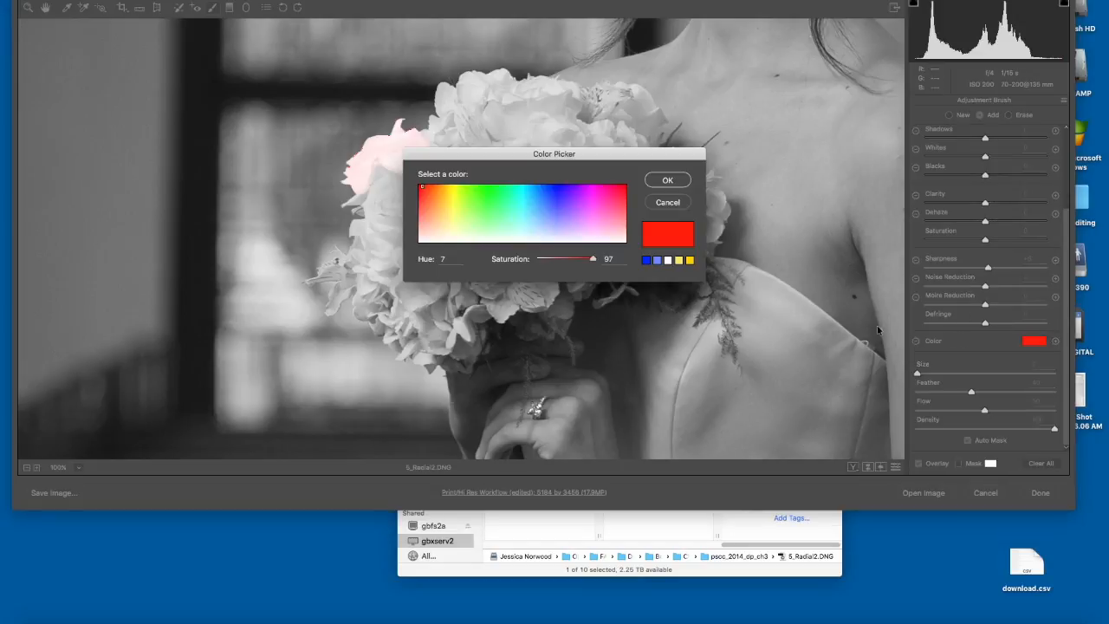
left_click(484, 185)
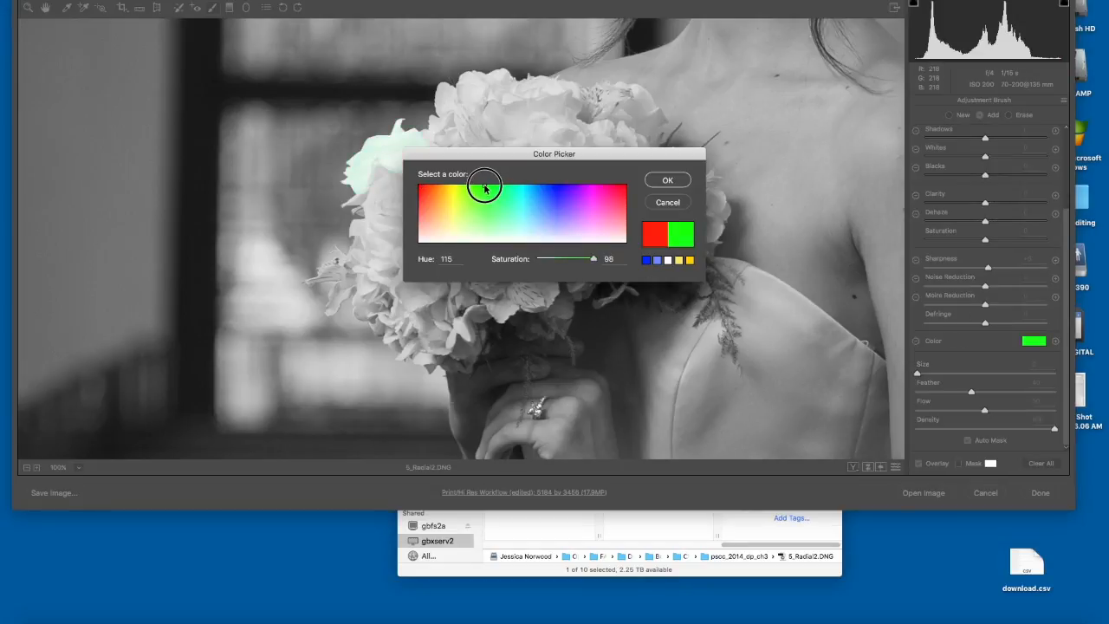
left_click(666, 180)
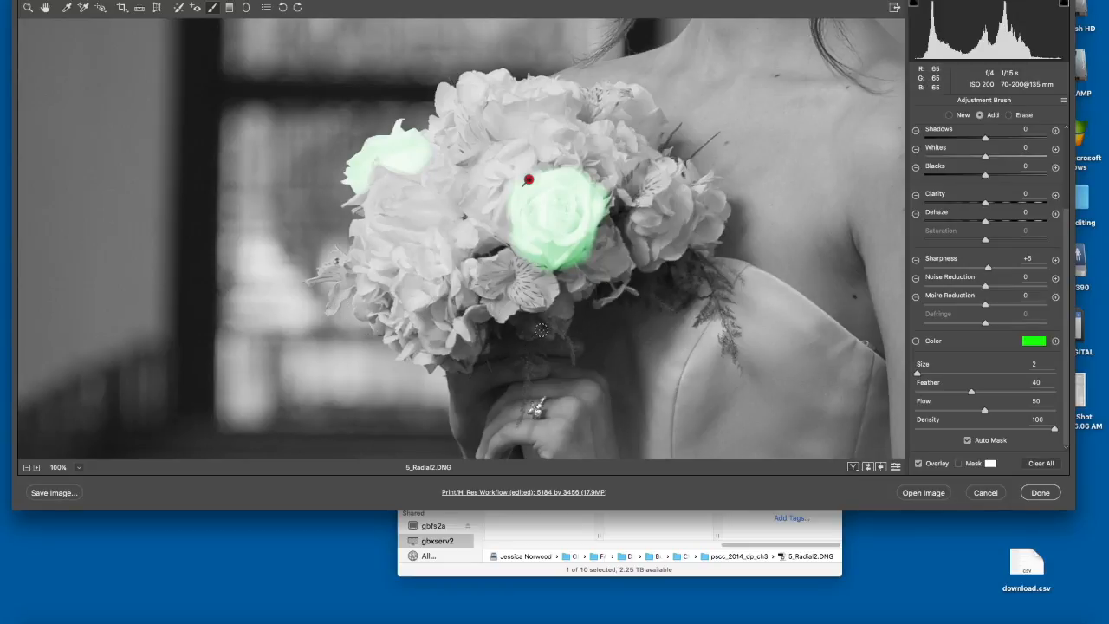
Step: Undo the stray brush stroke and recolor the painted flowers to pure red with hue 0 and saturation 100
left_click_drag(705, 309, 702, 266)
key("super+z")
left_click(1034, 341)
left_click_drag(426, 205, 403, 174)
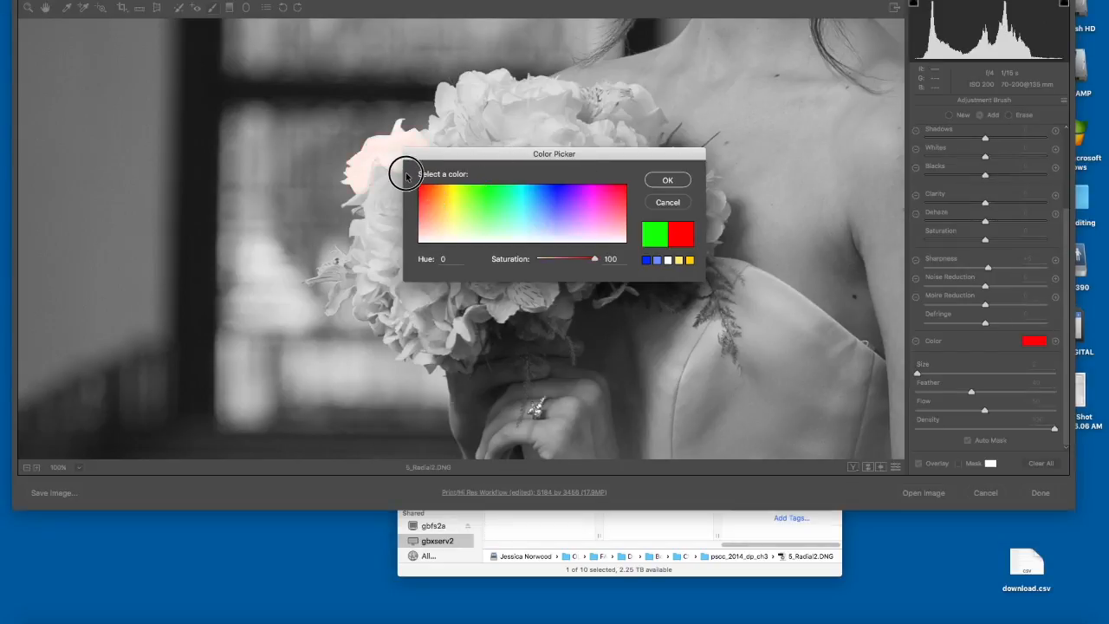
left_click(666, 180)
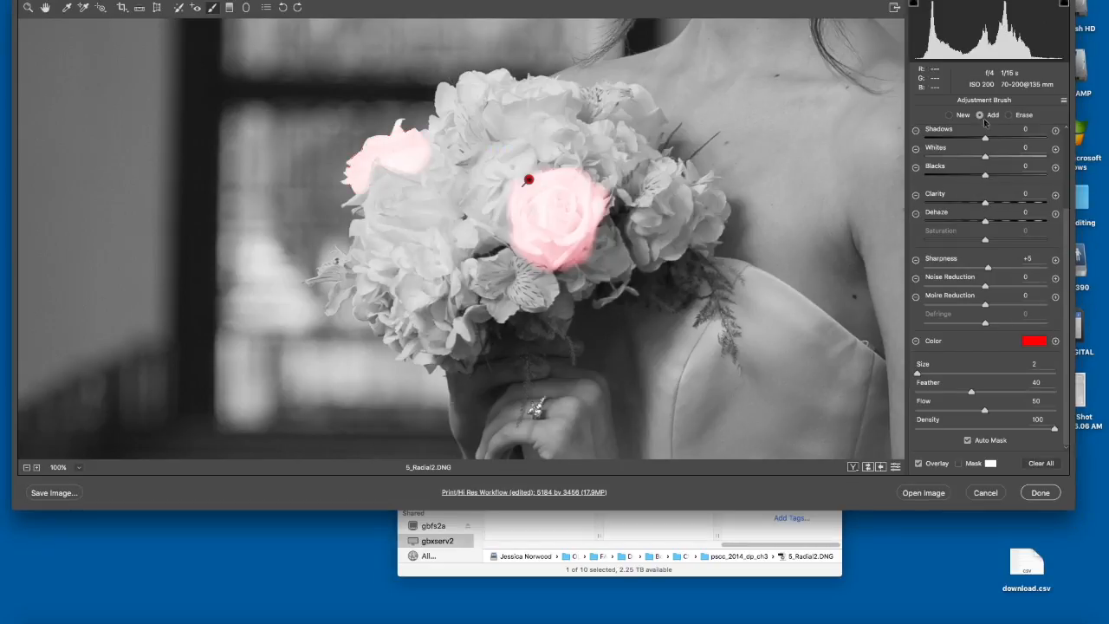
Step: Start a new brush adjustment in green with hue 102 and saturation 100, and paint petals below and beside the rose
left_click(950, 116)
left_click(548, 277)
left_click(1035, 342)
left_click(486, 196)
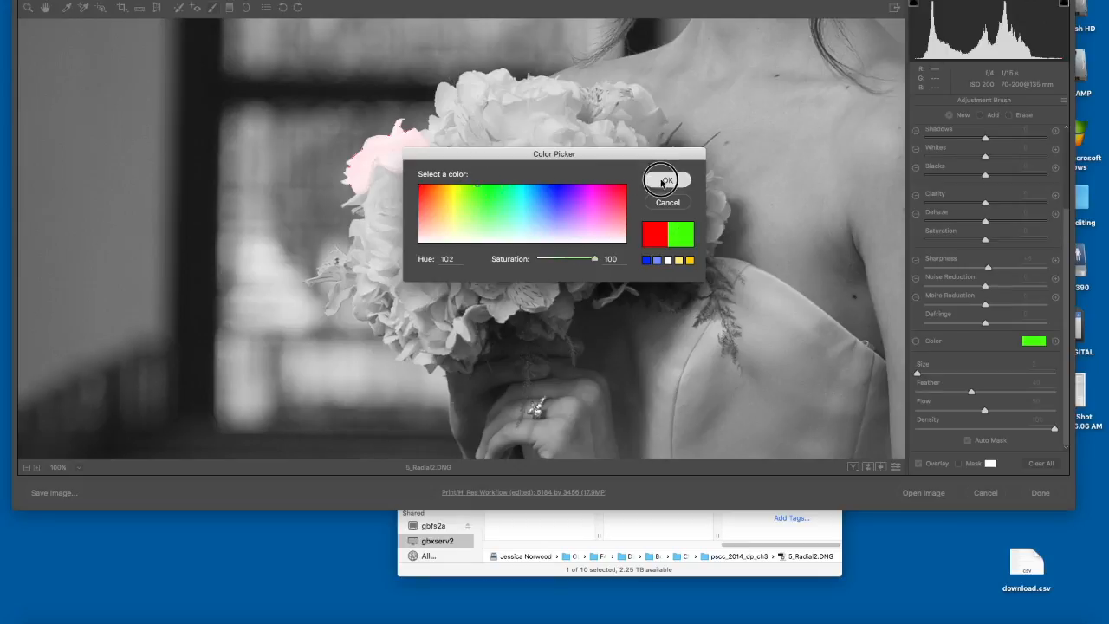
left_click(668, 180)
left_click(542, 278)
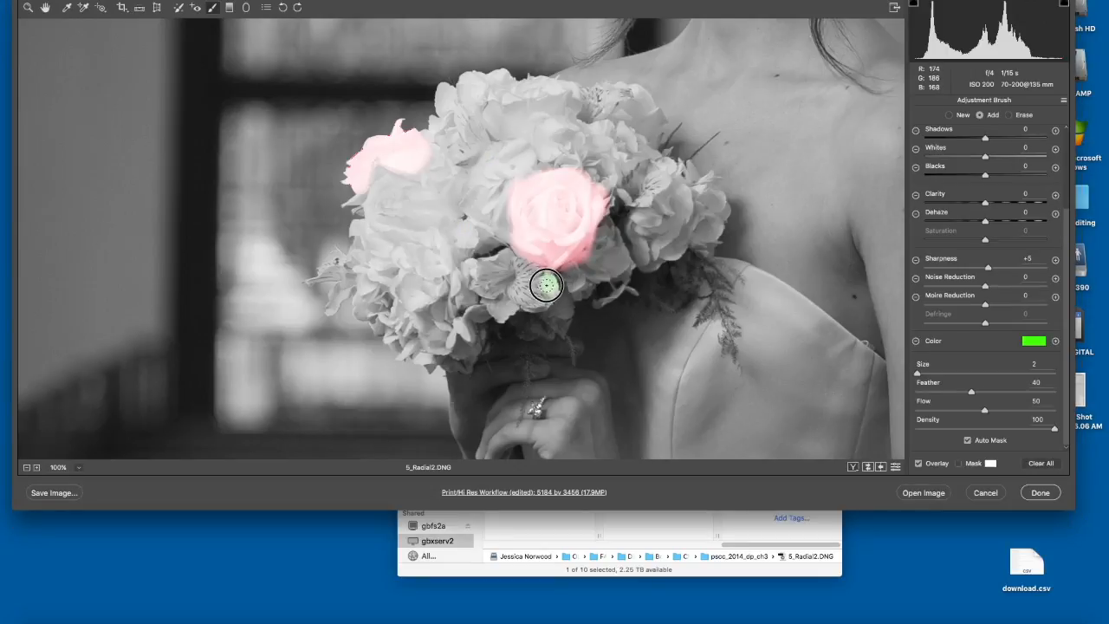
mouse_move(505, 308)
left_mouse_down()
mouse_move(495, 297)
mouse_move(501, 312)
mouse_move(545, 292)
mouse_move(540, 272)
left_mouse_up()
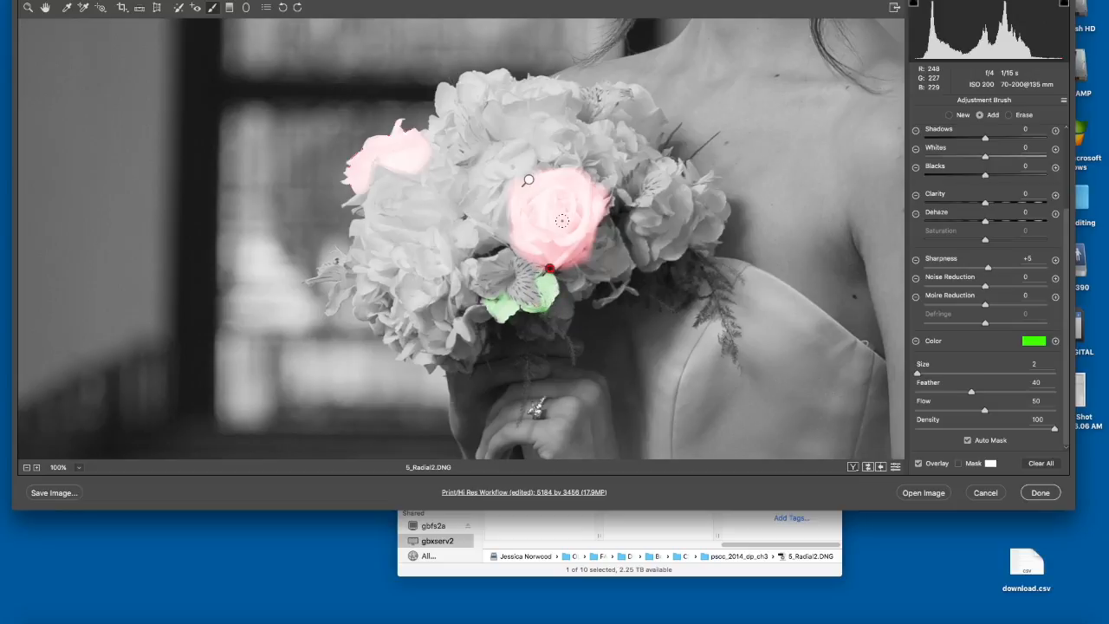
mouse_move(645, 254)
left_mouse_down()
mouse_move(663, 226)
mouse_move(637, 216)
mouse_move(662, 213)
mouse_move(654, 206)
mouse_move(666, 208)
mouse_move(671, 189)
mouse_move(685, 203)
mouse_move(658, 221)
left_mouse_up()
Step: Create a new brush adjustment in a light orange skin tone and paint the bride's shoulder and upper arm with size 6
left_click(952, 115)
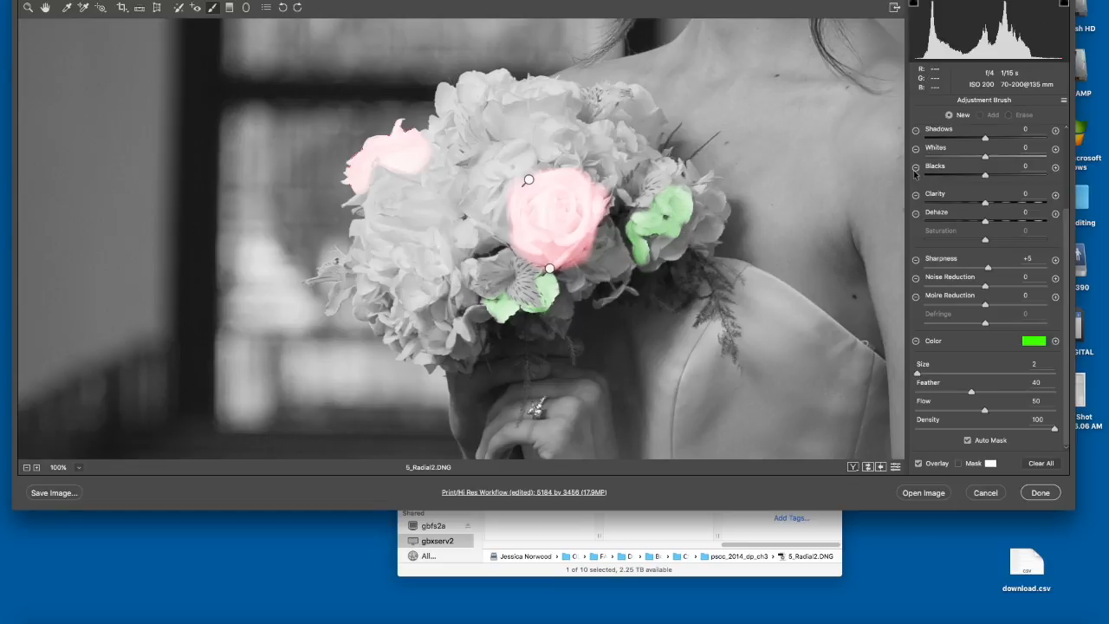
left_click(1032, 342)
left_click_drag(514, 222, 437, 213)
left_click(672, 180)
key("bracketright")
mouse_move(733, 67)
left_mouse_down()
mouse_move(733, 100)
mouse_move(786, 110)
mouse_move(794, 135)
mouse_move(848, 150)
mouse_move(846, 107)
mouse_move(835, 167)
mouse_move(885, 180)
mouse_move(884, 215)
mouse_move(768, 162)
mouse_move(704, 90)
mouse_move(759, 156)
mouse_move(765, 211)
mouse_move(847, 277)
mouse_move(837, 225)
mouse_move(881, 283)
mouse_move(871, 236)
mouse_move(585, 252)
left_mouse_up()
mouse_move(634, 172)
left_mouse_down()
mouse_move(601, 112)
mouse_move(636, 136)
mouse_move(673, 195)
mouse_move(704, 416)
mouse_move(682, 271)
mouse_move(704, 400)
mouse_move(703, 315)
mouse_move(668, 198)
mouse_move(684, 272)
mouse_move(657, 196)
mouse_move(645, 244)
mouse_move(608, 157)
mouse_move(624, 295)
mouse_move(656, 377)
mouse_move(633, 406)
mouse_move(635, 459)
mouse_move(679, 399)
left_mouse_up()
scroll(679, 399, "down", 4)
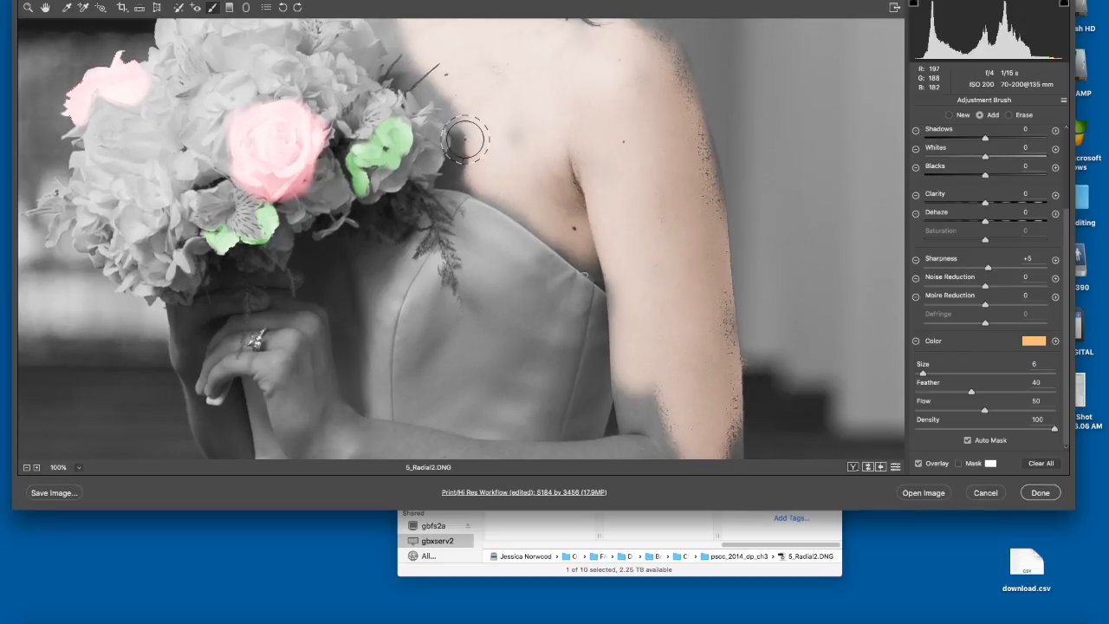
mouse_move(437, 98)
left_mouse_down()
mouse_move(409, 70)
mouse_move(398, 29)
left_mouse_up()
Step: Extend the skin tint over the bride's neck, forearm and hand with a size 3 brush, and her face with a finer brush of size 1
key("super+0")
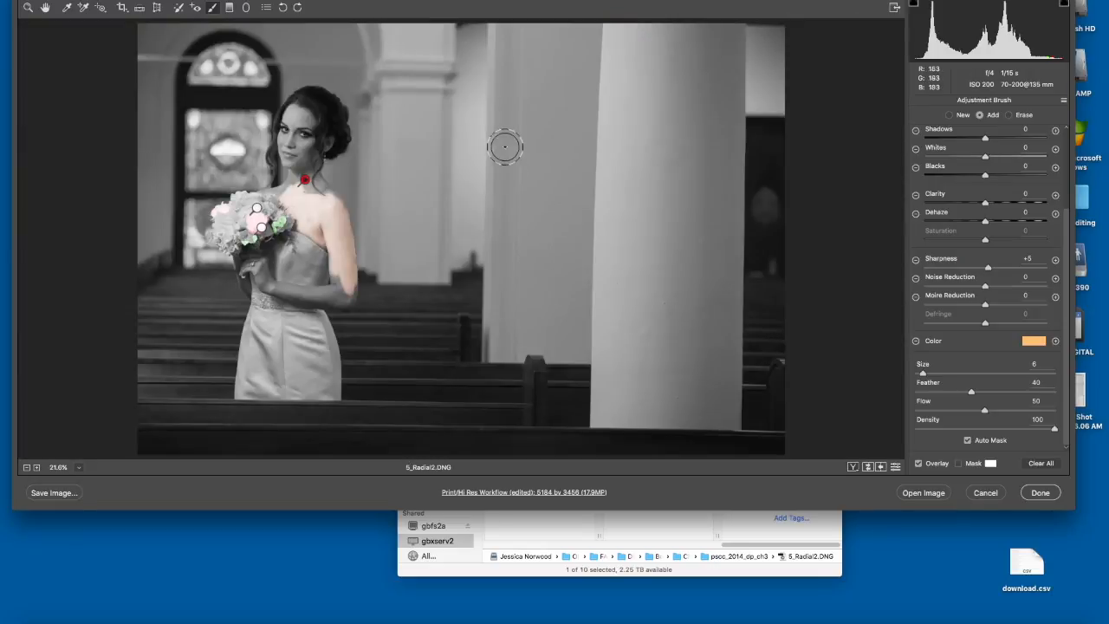
key("bracketleft")
key("bracketleft")
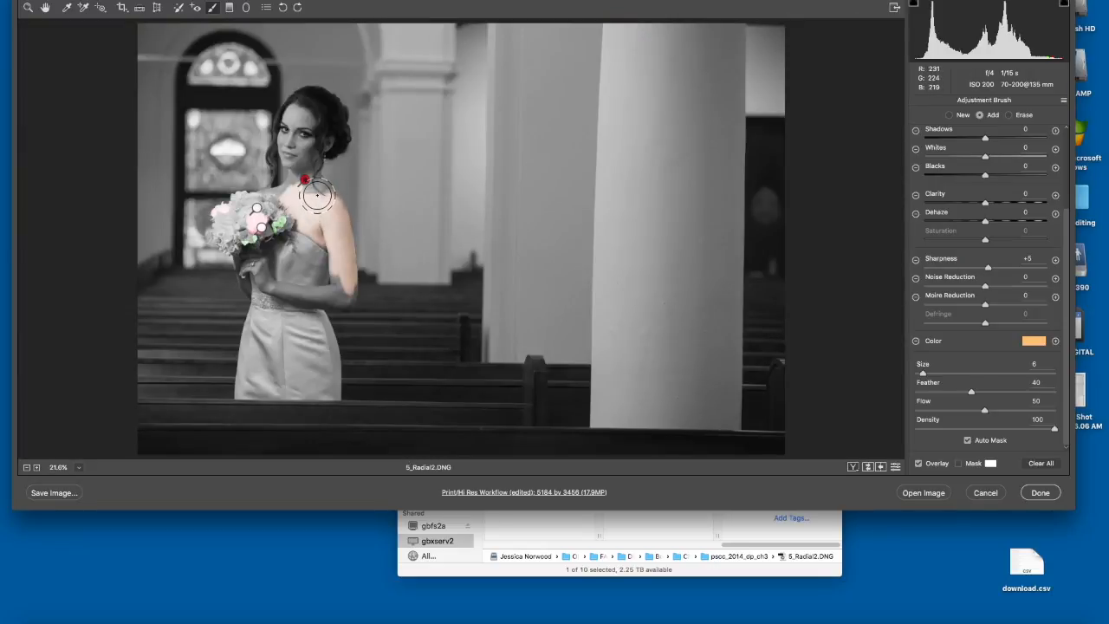
mouse_move(308, 193)
left_mouse_down()
mouse_move(306, 145)
mouse_move(285, 138)
mouse_move(303, 151)
mouse_move(293, 187)
mouse_move(280, 190)
mouse_move(317, 240)
left_mouse_up()
mouse_move(340, 295)
left_mouse_down()
mouse_move(263, 283)
mouse_move(254, 267)
mouse_move(272, 287)
mouse_move(332, 298)
mouse_move(350, 287)
mouse_move(350, 299)
mouse_move(316, 175)
left_mouse_up()
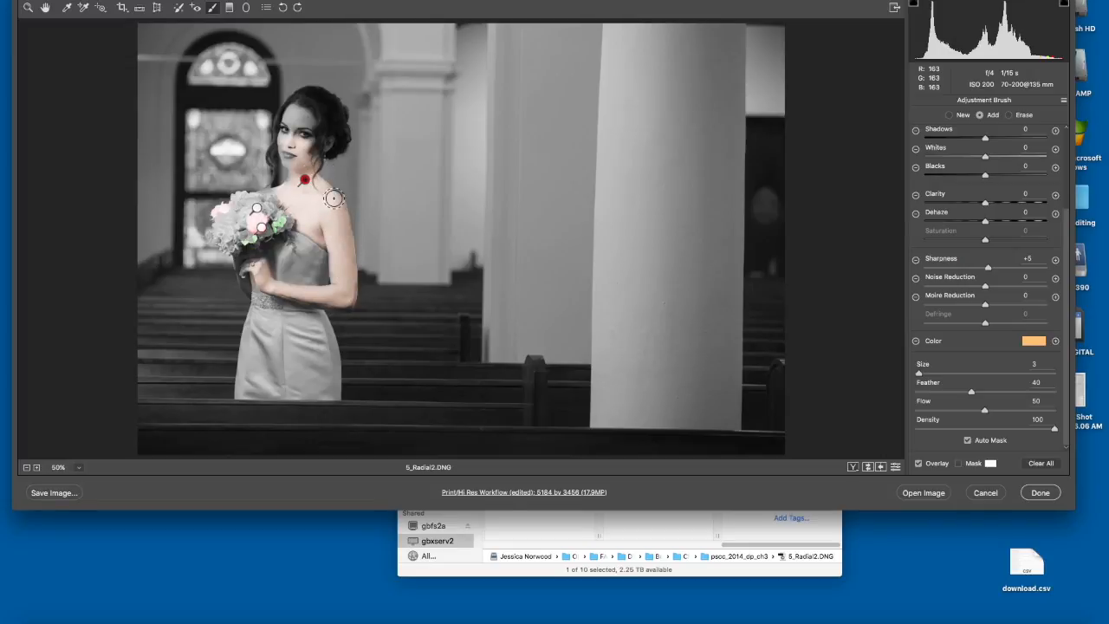
key("super+equal")
key("super+minus")
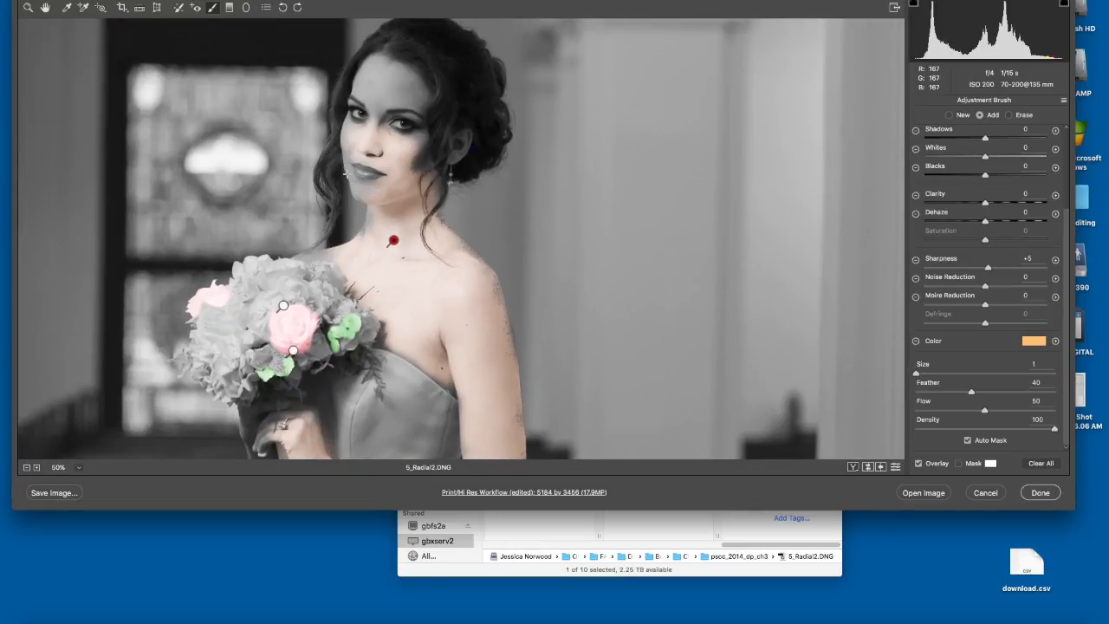
mouse_move(347, 165)
left_mouse_down()
mouse_move(371, 191)
mouse_move(366, 179)
mouse_move(359, 192)
mouse_move(402, 178)
mouse_move(396, 148)
mouse_move(420, 137)
mouse_move(414, 158)
left_mouse_up()
Step: Start a new brush adjustment and choose a stronger orange as its color
left_click(950, 114)
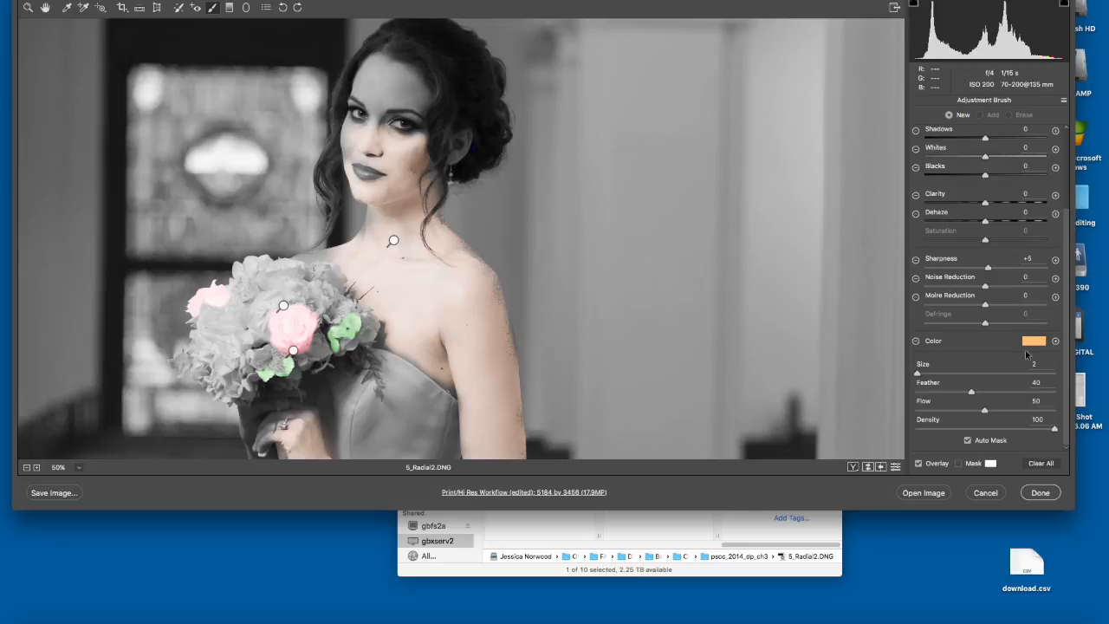
left_click(1034, 340)
mouse_move(448, 206)
left_mouse_down()
mouse_move(434, 201)
mouse_move(431, 219)
left_mouse_up()
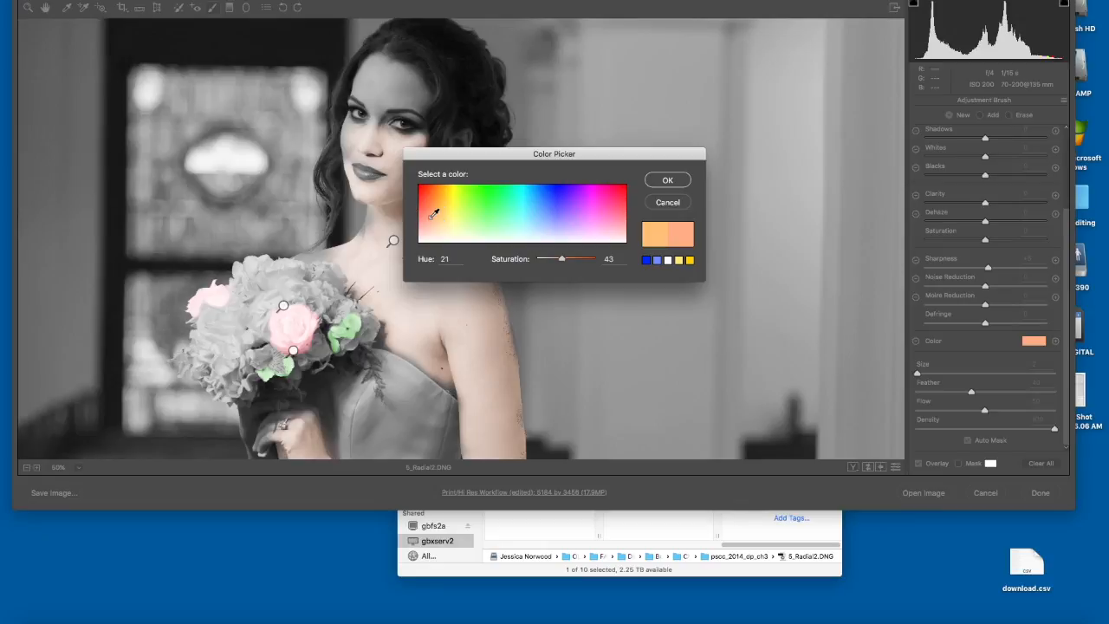
left_click_drag(461, 155, 538, 169)
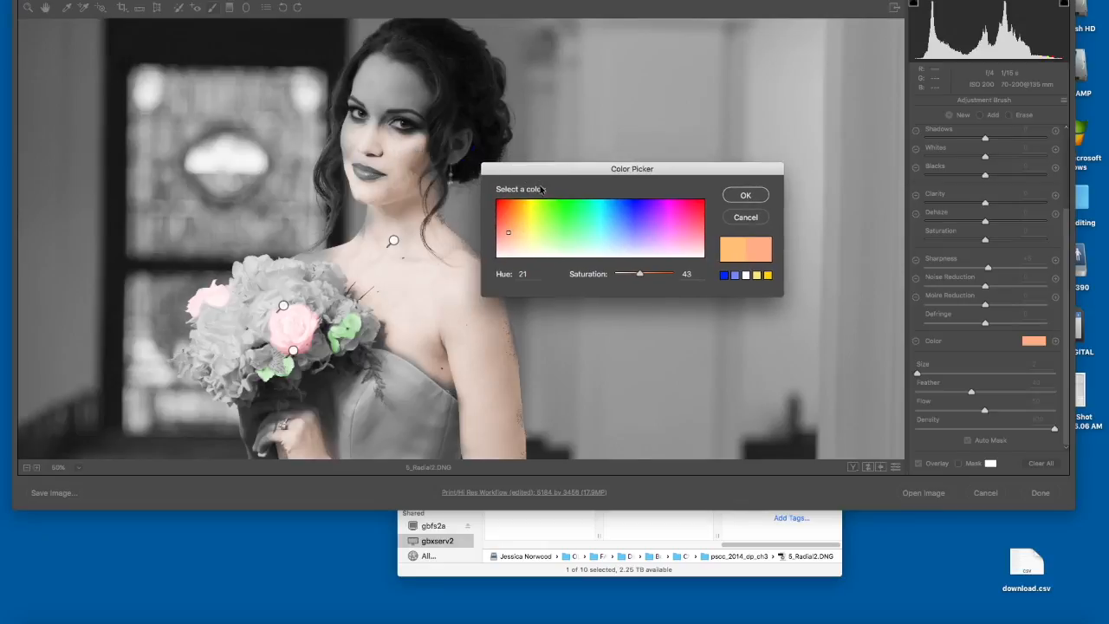
left_click_drag(511, 229, 520, 231)
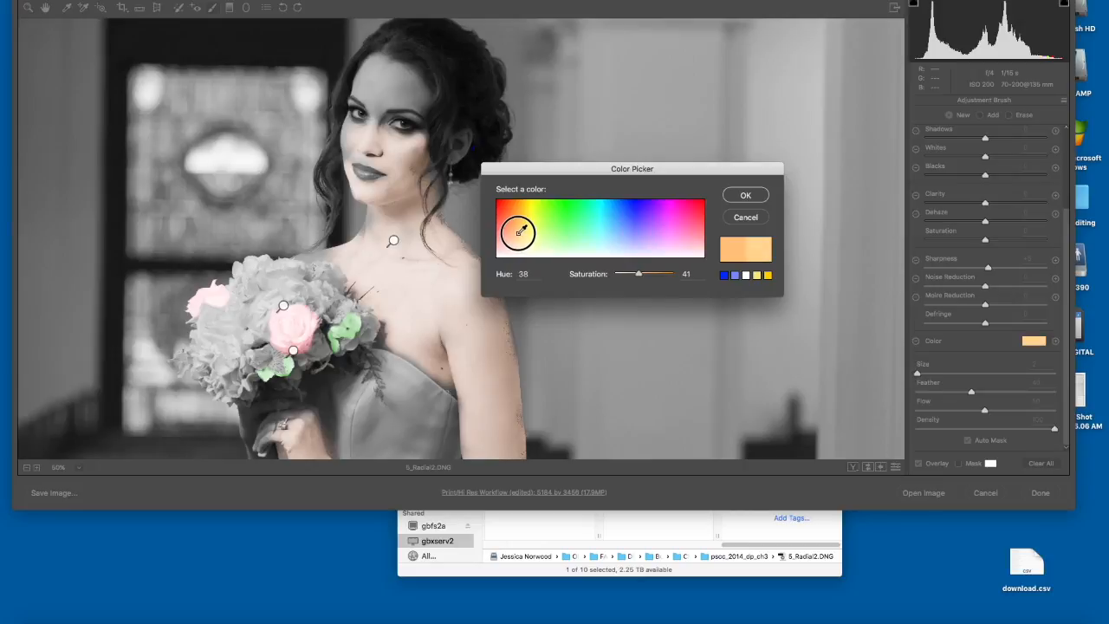
left_click_drag(521, 231, 515, 229)
mouse_move(642, 278)
left_mouse_down()
mouse_move(671, 274)
mouse_move(646, 274)
left_mouse_up()
left_click(744, 198)
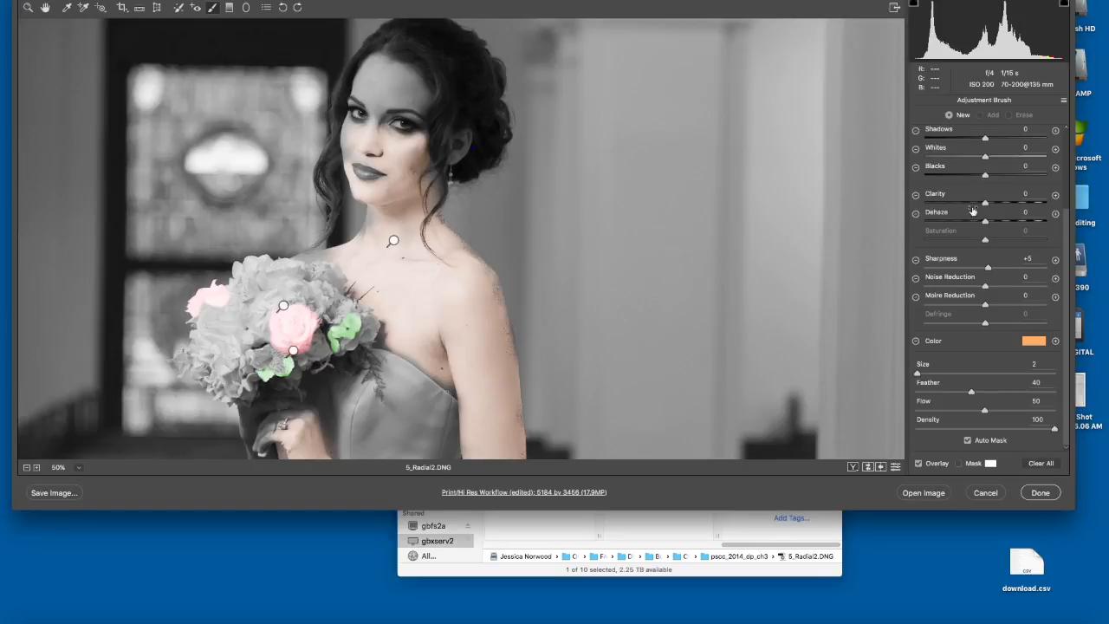
Step: Paint the bride's hair and set the adjustment's exposure to -0.35, highlights to +9 and whites to -4
scroll(972, 211, "up", 5)
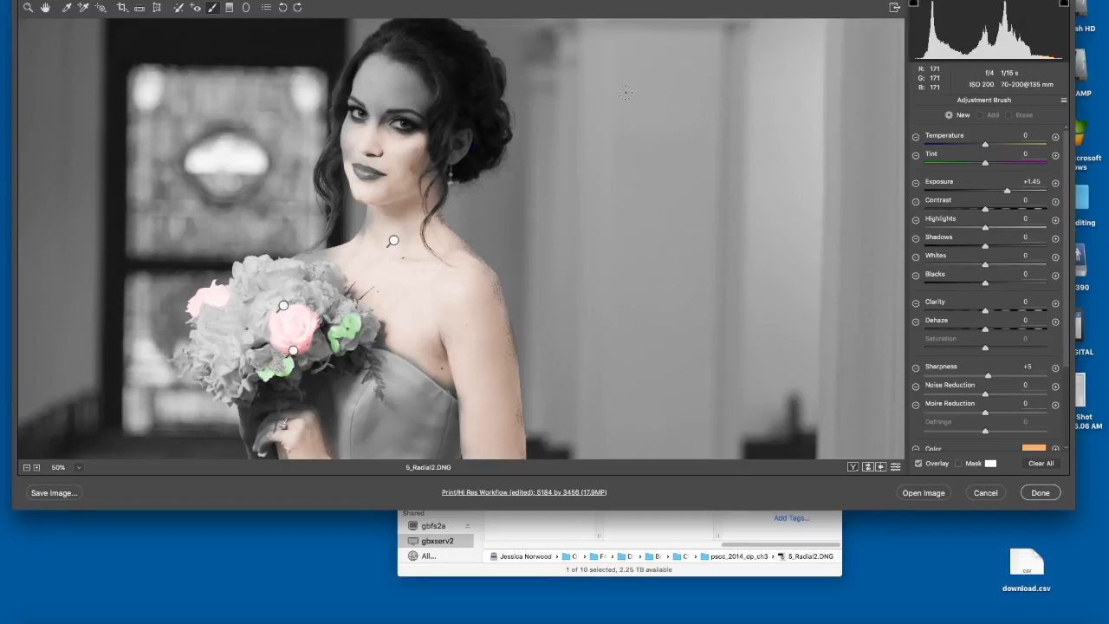
mouse_move(418, 61)
left_mouse_down()
mouse_move(436, 77)
mouse_move(404, 54)
mouse_move(436, 50)
mouse_move(468, 85)
mouse_move(451, 70)
mouse_move(463, 109)
mouse_move(488, 81)
mouse_move(440, 48)
mouse_move(468, 43)
mouse_move(434, 39)
mouse_move(463, 110)
mouse_move(446, 99)
mouse_move(491, 129)
mouse_move(494, 78)
mouse_move(460, 58)
left_mouse_up()
mouse_move(1008, 191)
left_mouse_down()
mouse_move(981, 192)
mouse_move(991, 229)
left_mouse_up()
left_click_drag(986, 264, 983, 264)
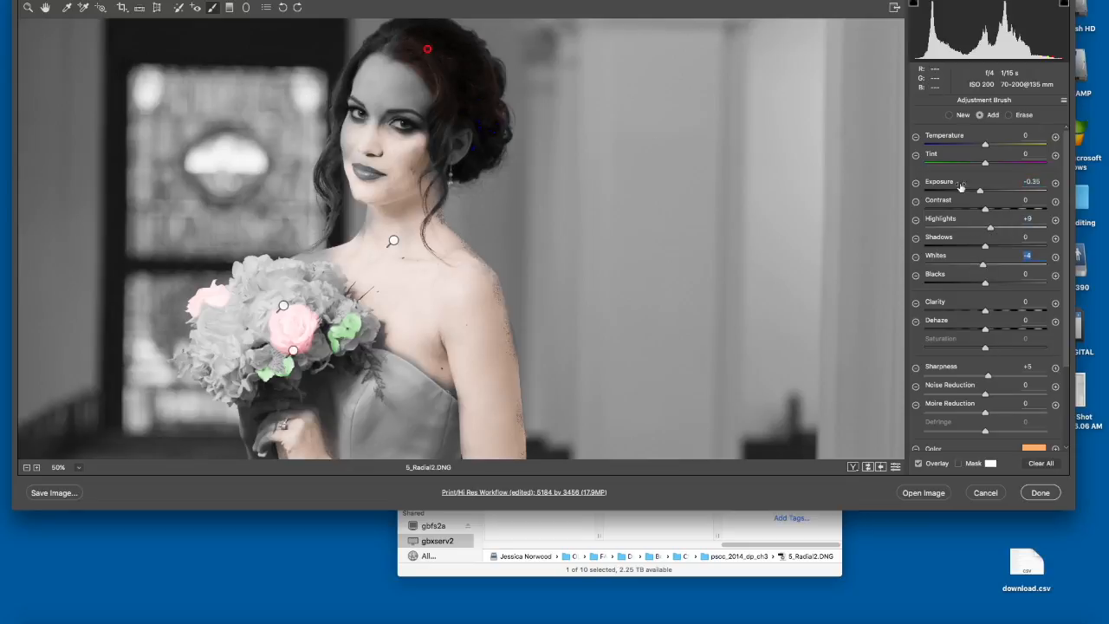
Step: Choose a bright pink brush color and paint the bride's lips as a separate adjustment
left_click(1040, 446)
left_click(603, 202)
left_click(664, 179)
mouse_move(371, 172)
left_mouse_down()
mouse_move(357, 167)
mouse_move(372, 172)
left_mouse_up()
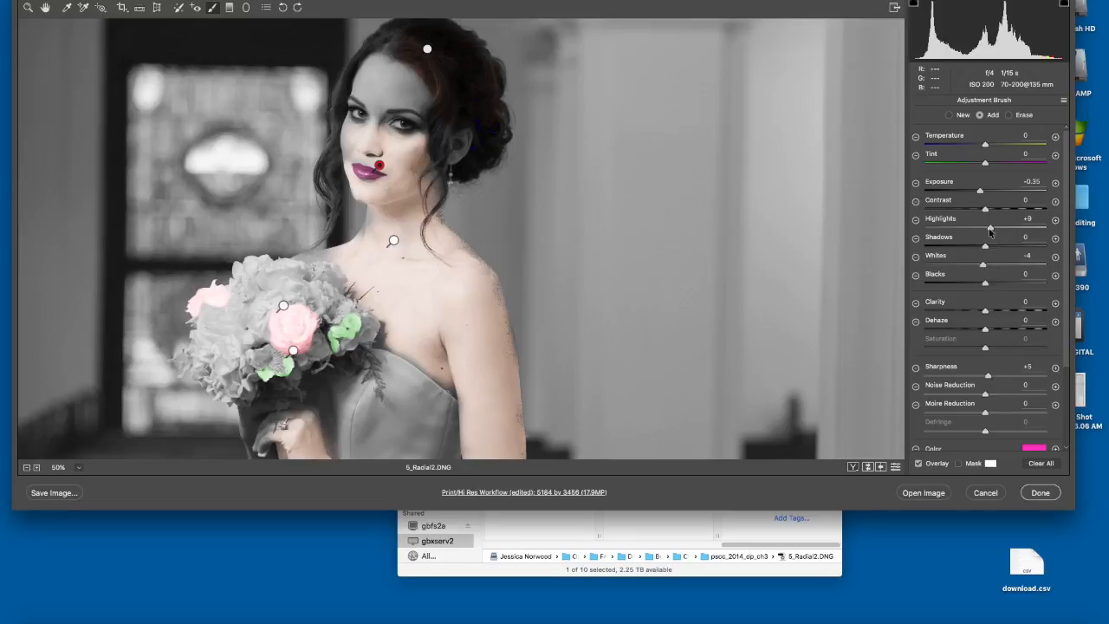
Step: Set the lip adjustment's exposure to -0.05 and change its color to red
left_click_drag(980, 192, 986, 192)
left_click(1034, 449)
left_click_drag(607, 196, 622, 189)
left_click(666, 179)
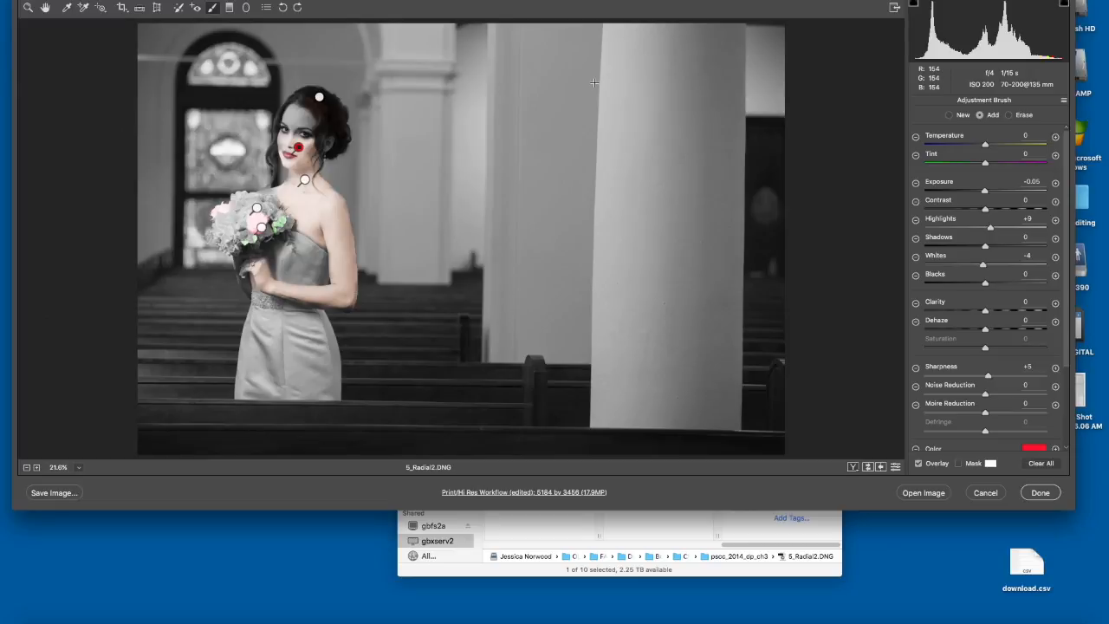
Step: Close Camera Raw without saving the edits to 5_Radial2.DNG and select 4_SelectiveColor.DNG in Bridge
scroll(983, 334, "down", 3)
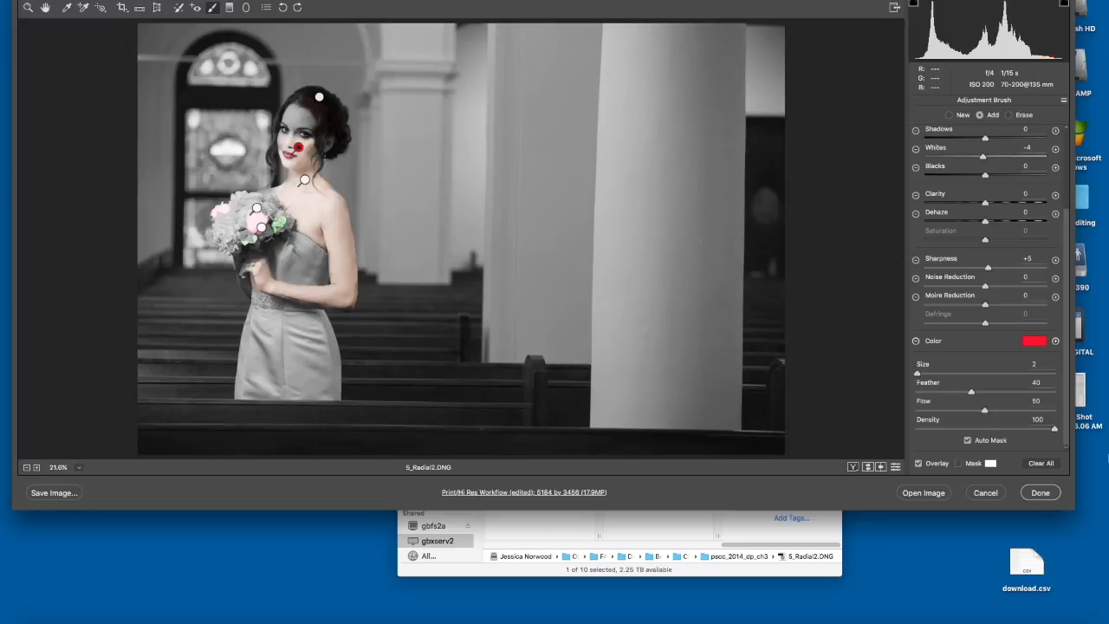
left_click(986, 492)
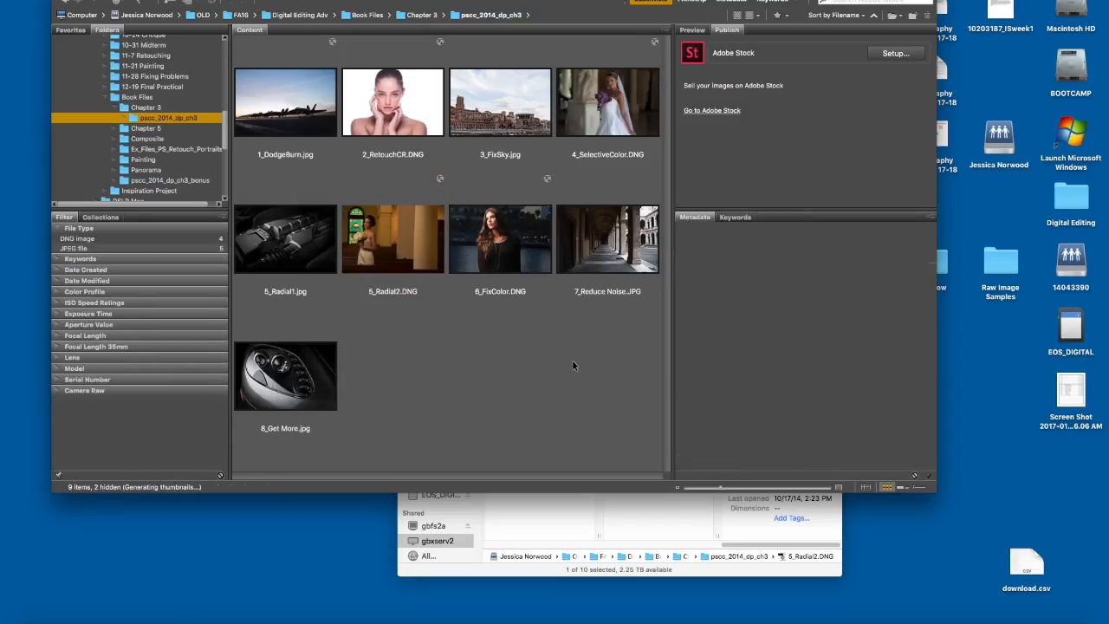
left_click(591, 126)
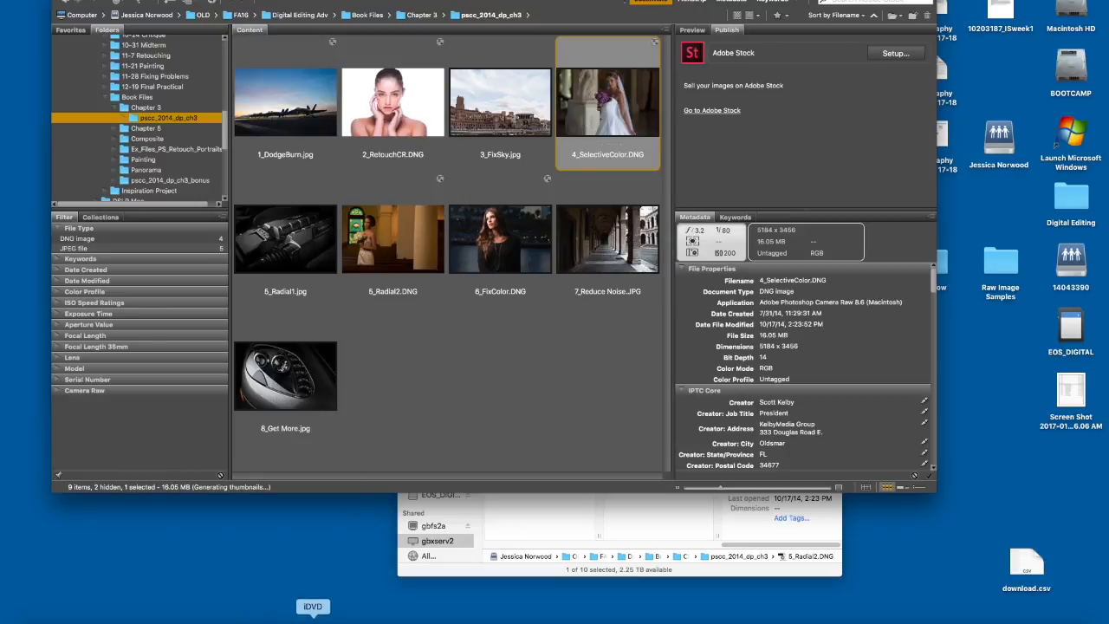
Step: Switch to Chrome, find the Blackboard Week 2-3: ACR page and open Chapter 2 Assignment: ACR
left_click(148, 619)
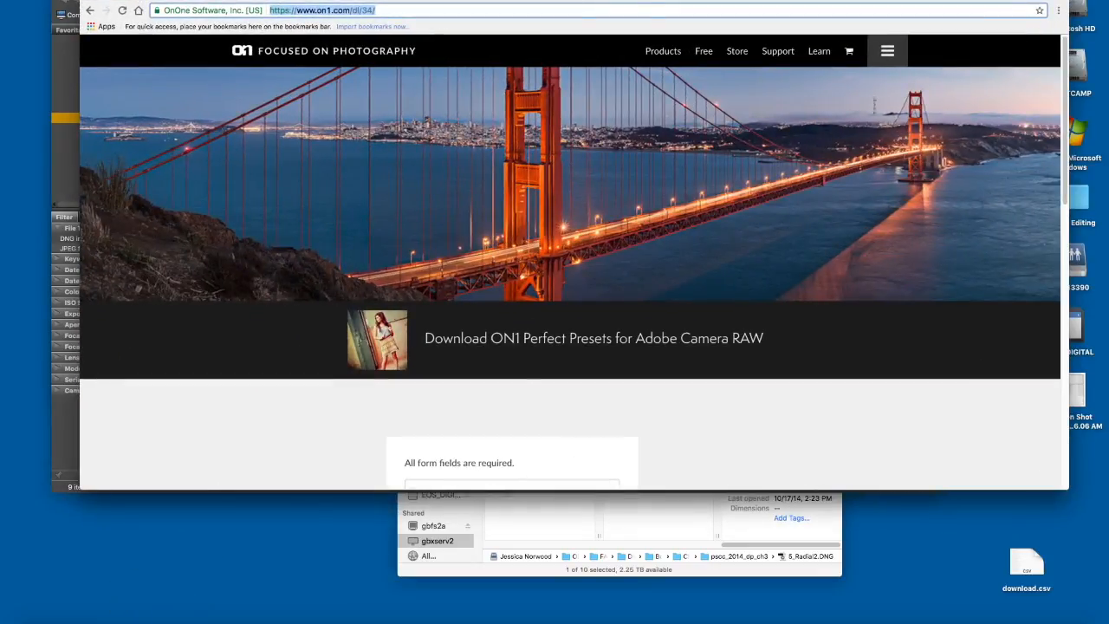
left_click(641, 2)
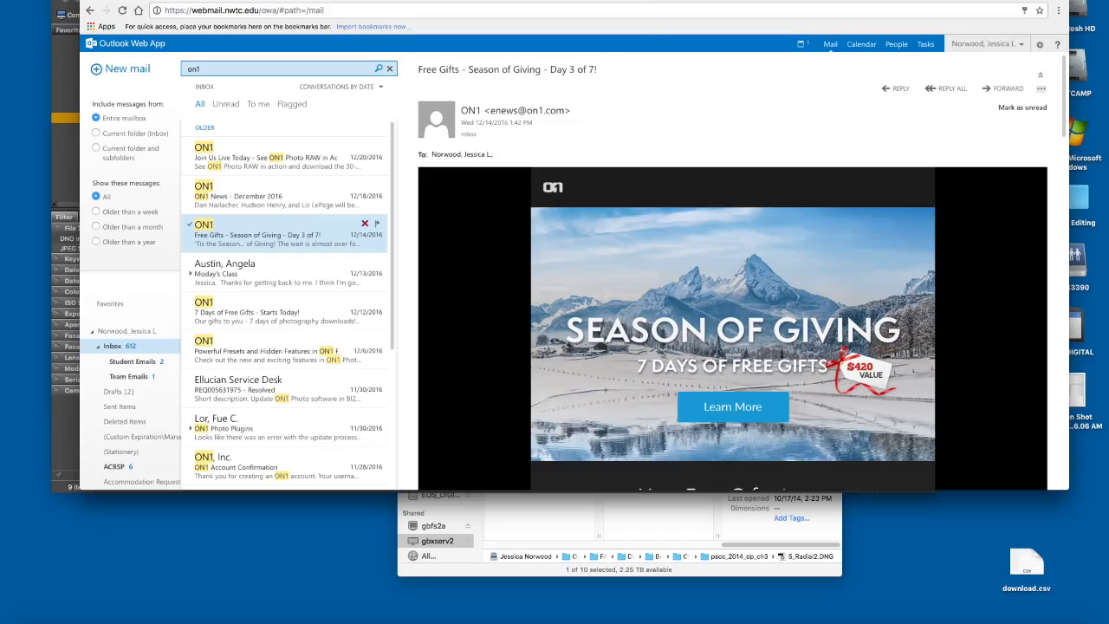
left_click(554, 2)
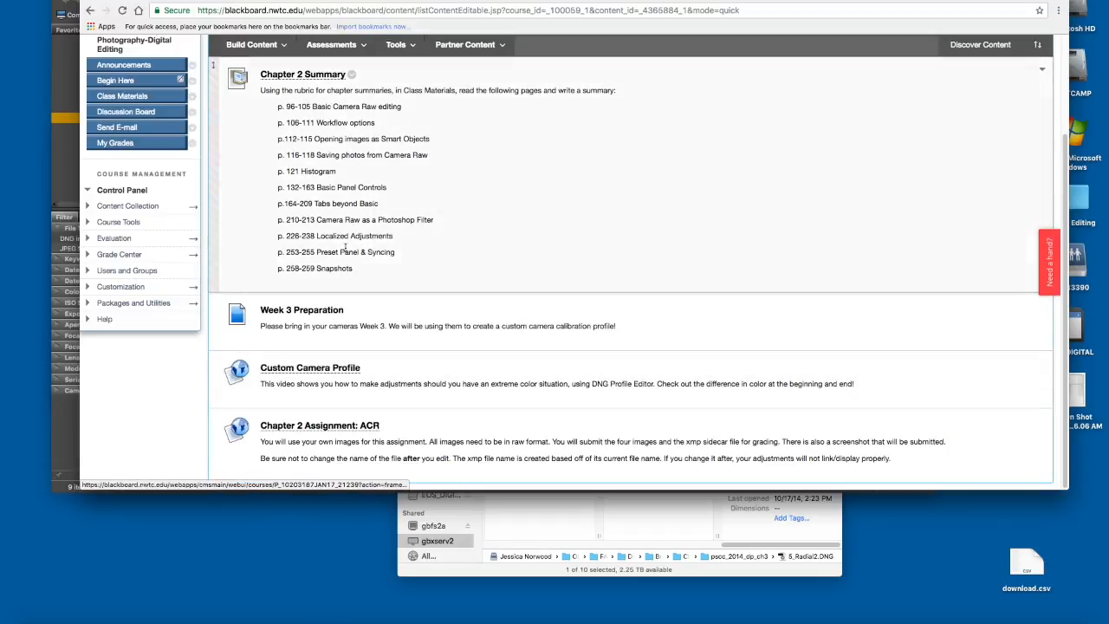
left_click(369, 425)
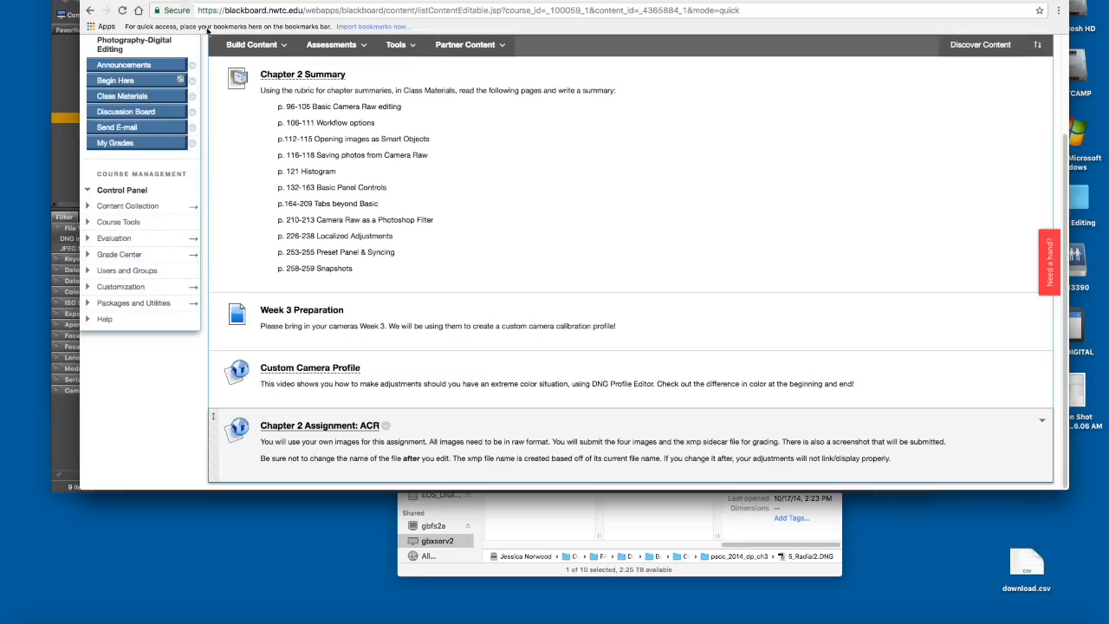
Step: Return to the course's Class Materials, look through the weekly folders and open the Chapter Summary Rubric
scroll(497, 259, "up", 5)
left_click(300, 168)
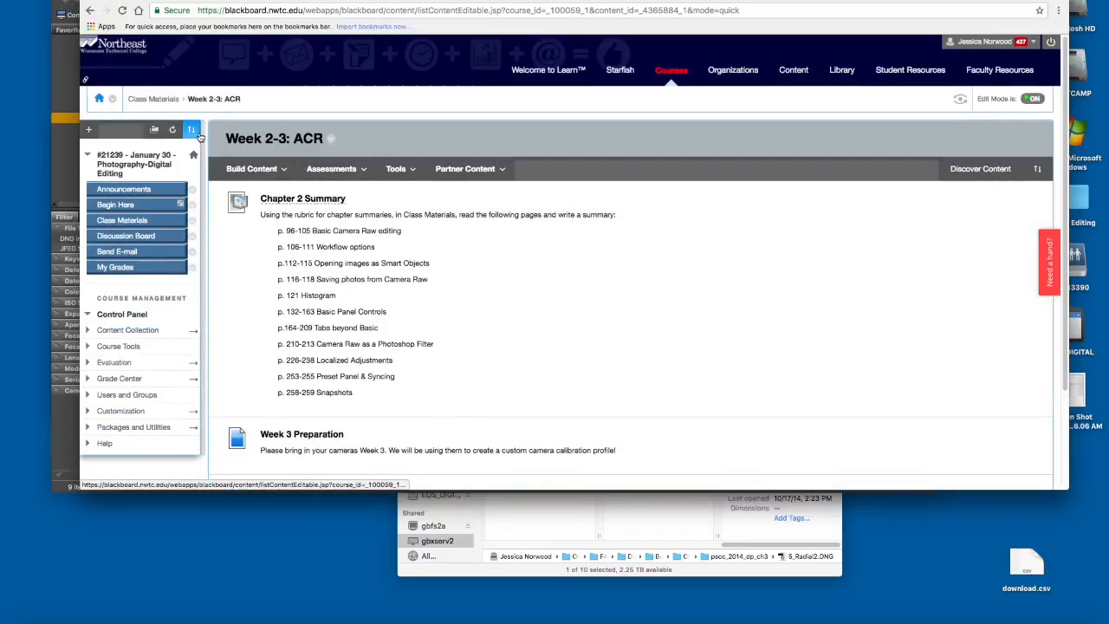
left_click(154, 98)
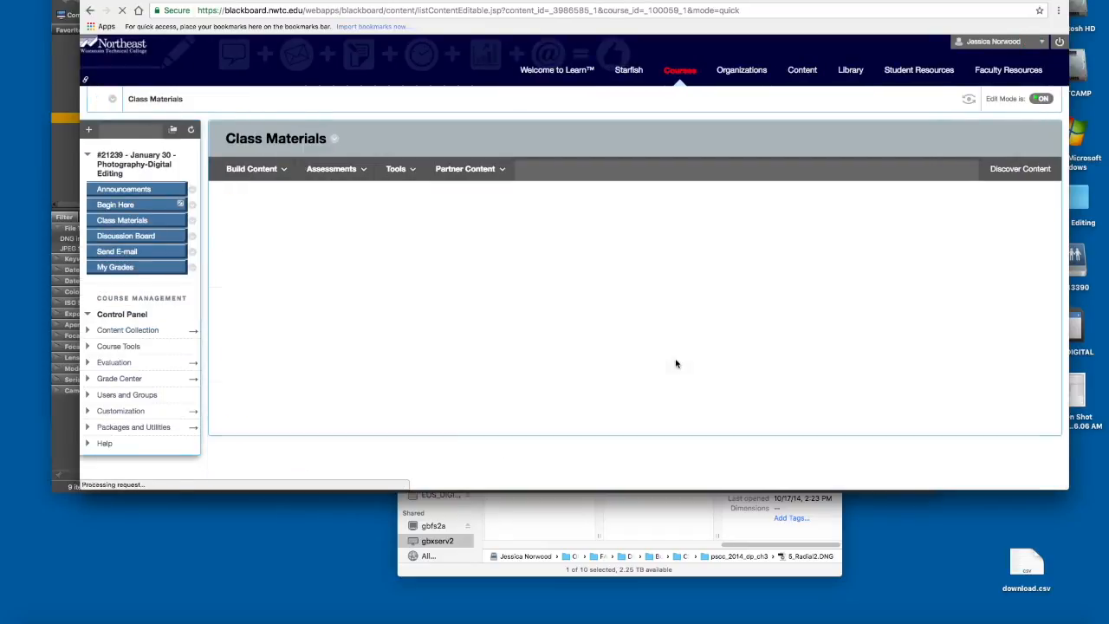
scroll(676, 363, "down", 8)
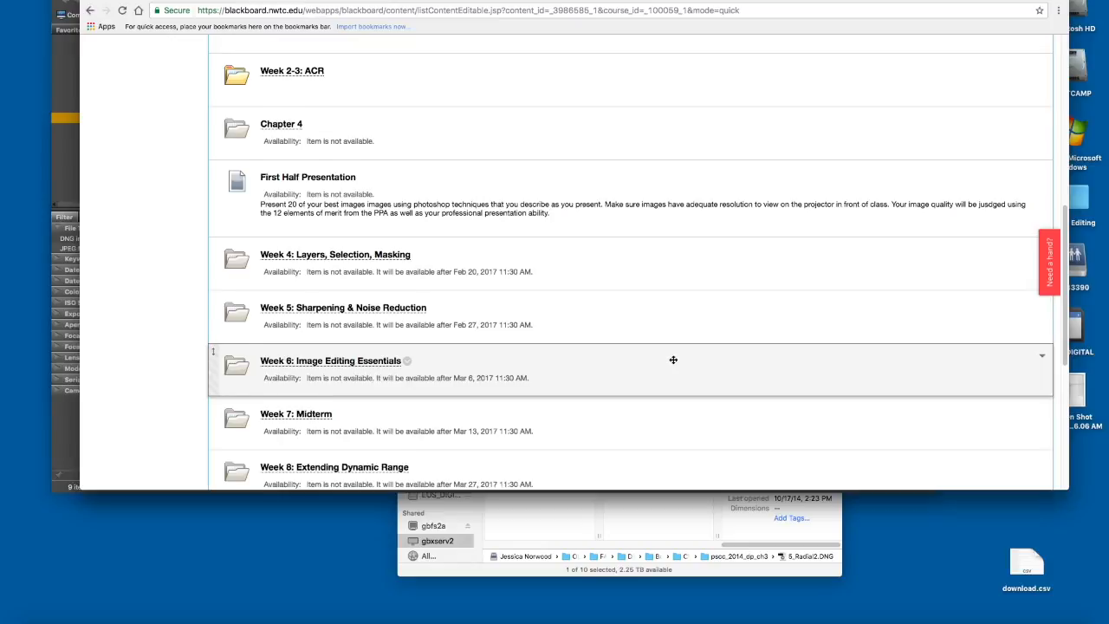
scroll(668, 358, "up", 1)
scroll(376, 249, "up", 5)
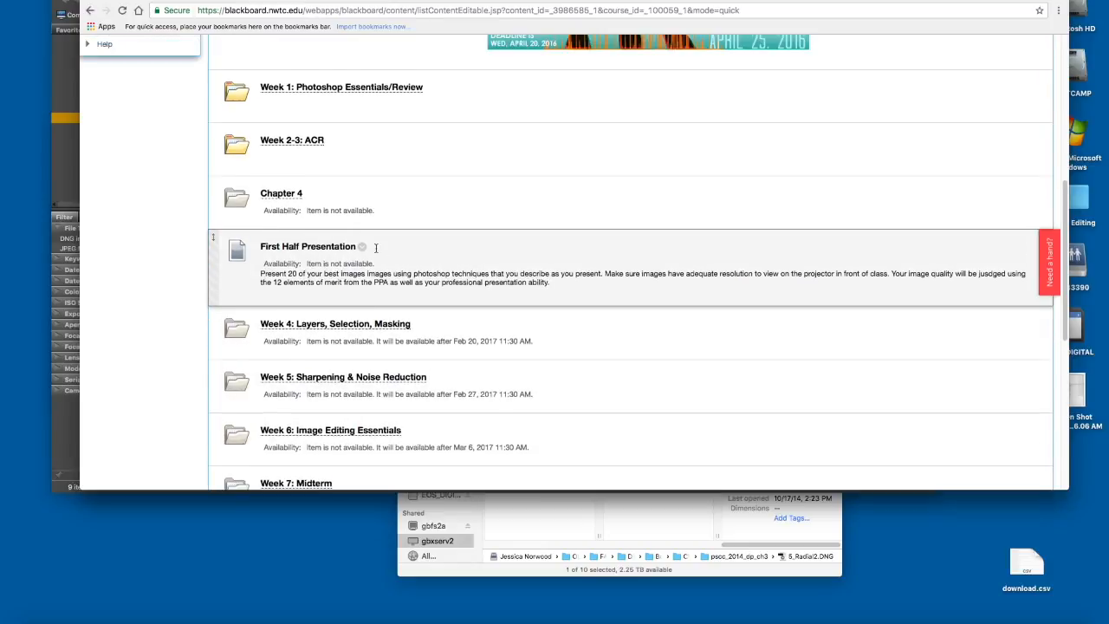
scroll(376, 251, "up", 1)
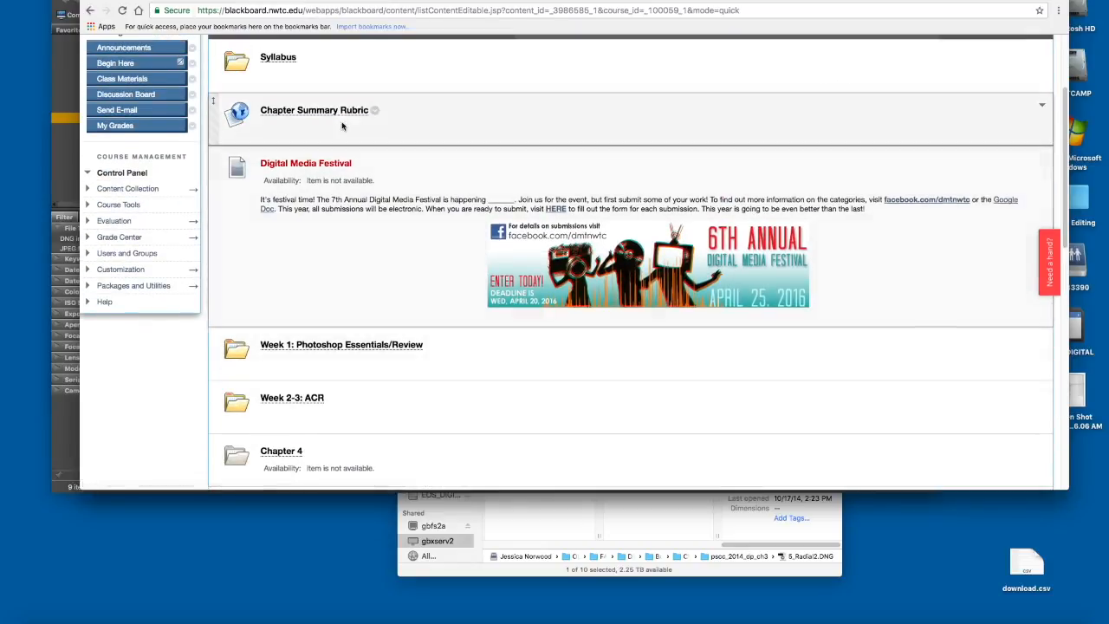
left_click(332, 111)
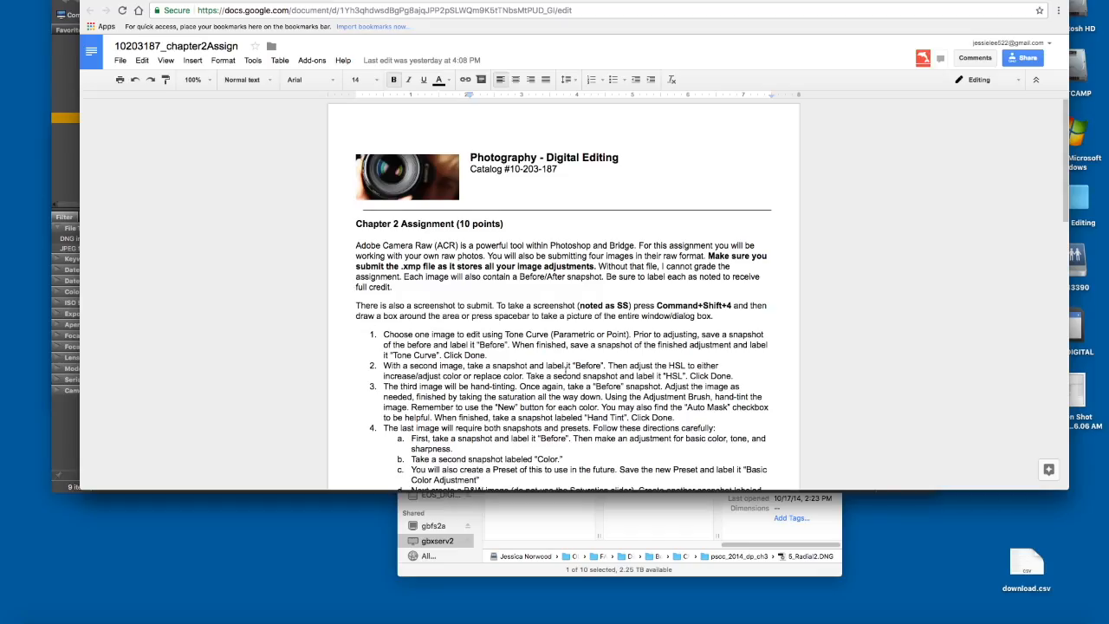
Step: Set the Chapter 2 Assignment document's zoom to 200% and read its introduction
scroll(565, 371, "down", 3)
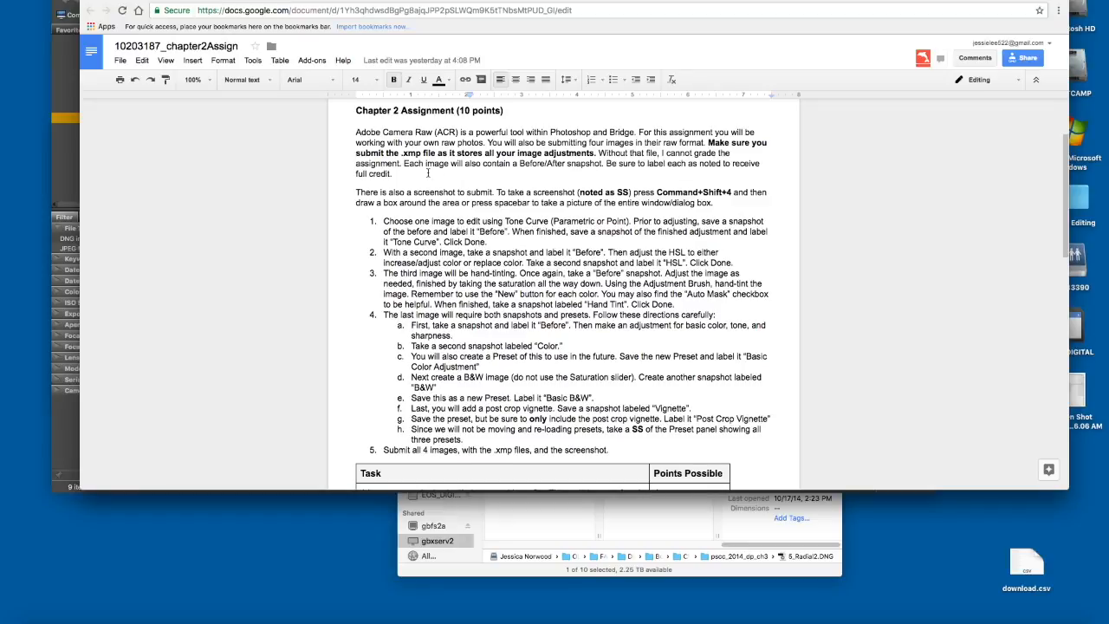
left_click(204, 80)
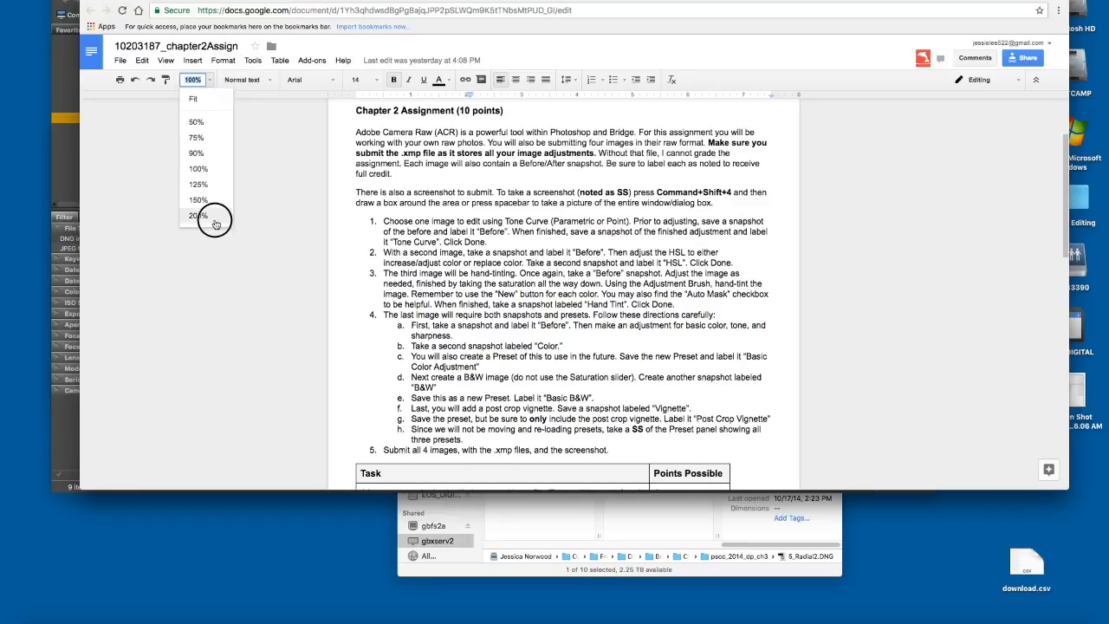
left_click(208, 216)
scroll(290, 242, "down", 1)
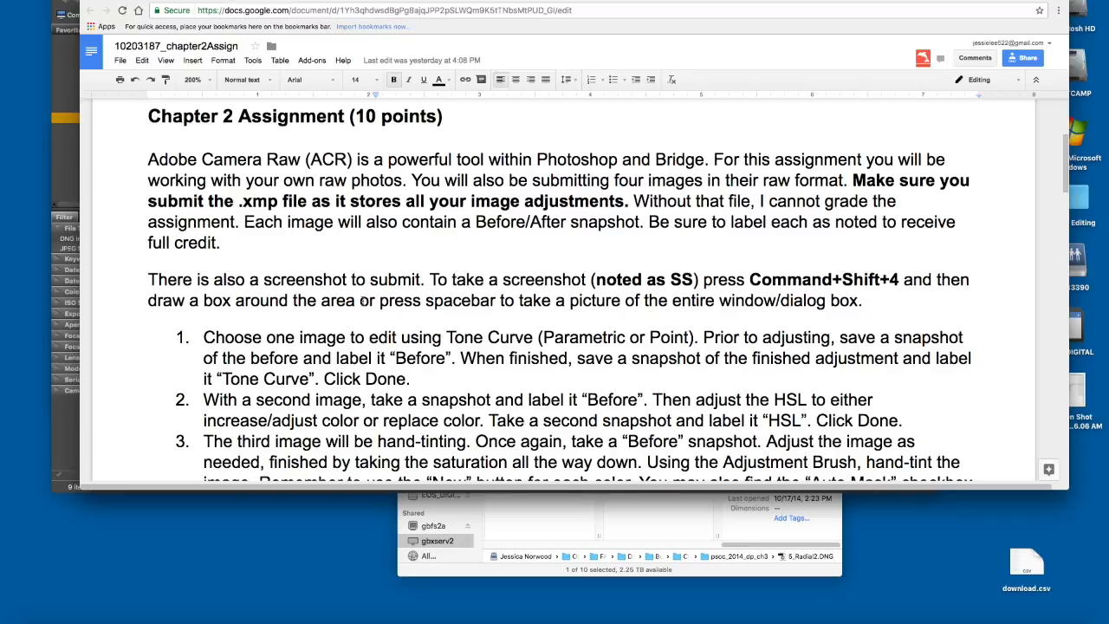
scroll(362, 300, "down", 1)
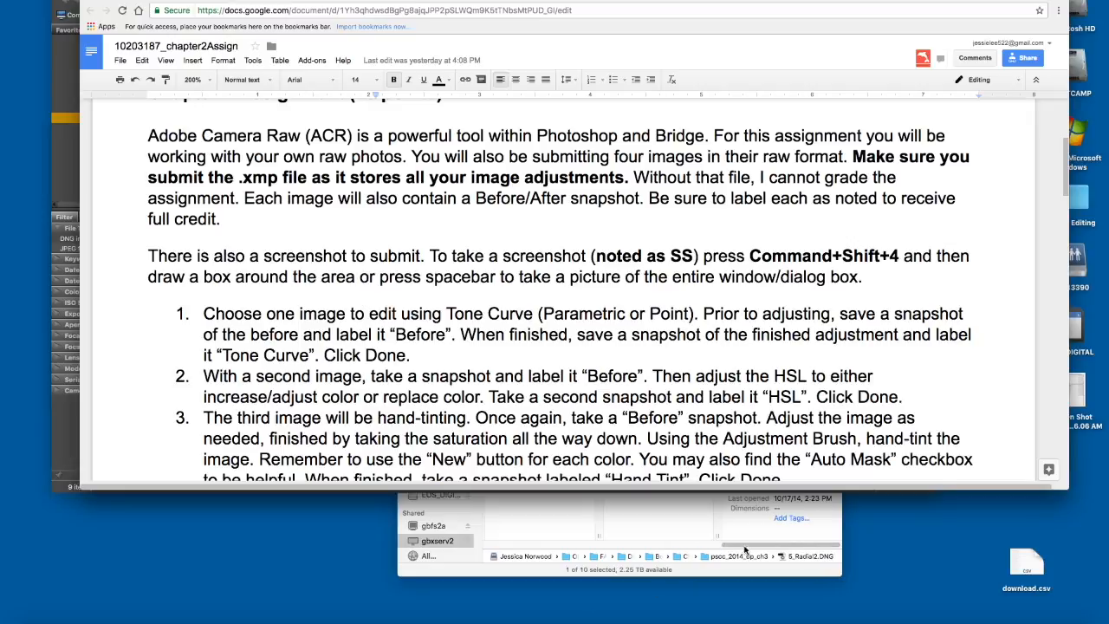
Step: Switch to Finder to check the course's Book Files folder, and return to the assignment document in Chrome
left_click(685, 520)
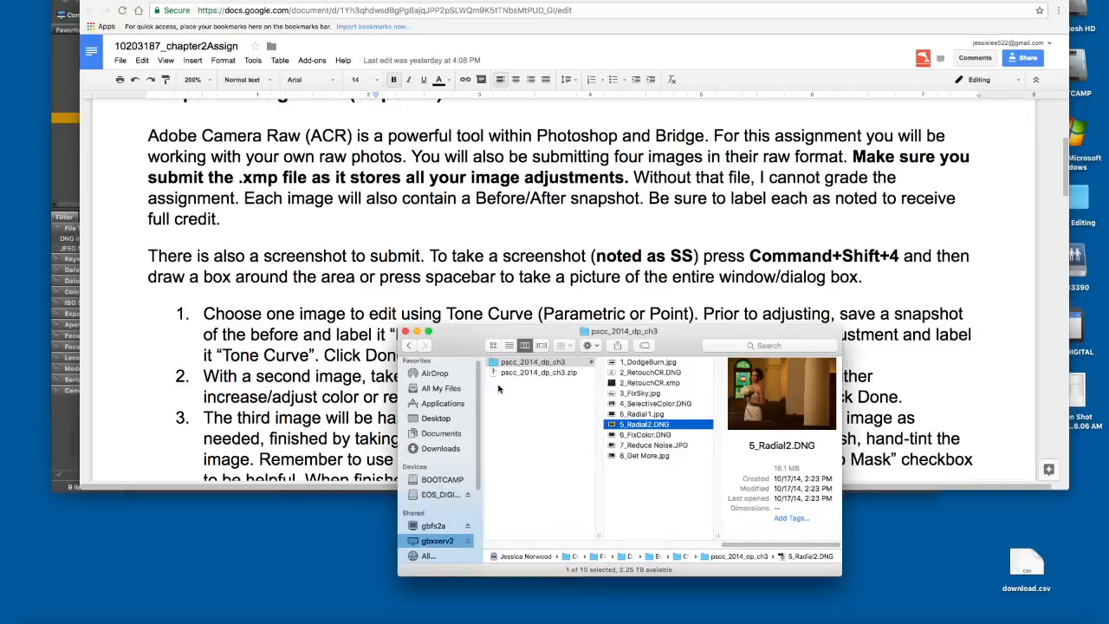
scroll(499, 389, "left", 5)
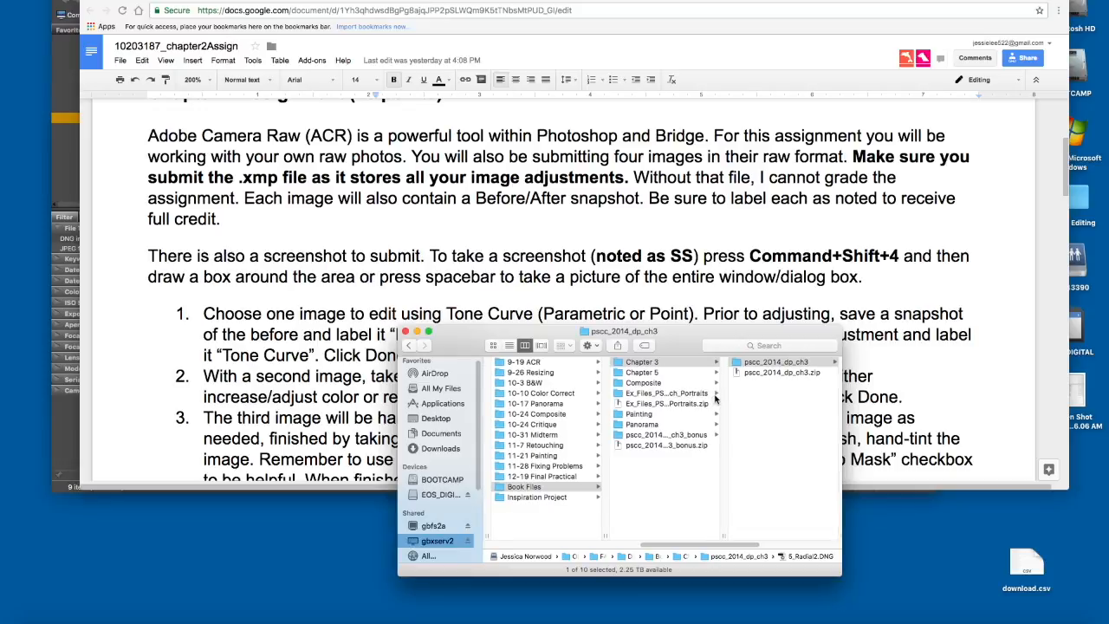
left_click(664, 239)
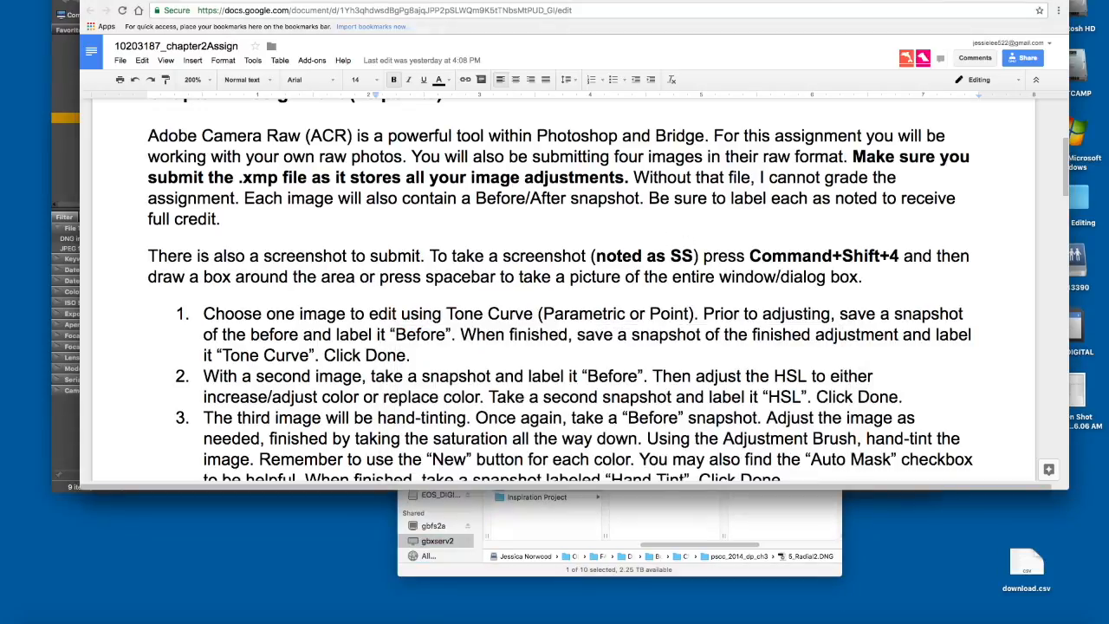
Step: Read assignment tasks 1 to 3, highlighting the Tone Curve, HSL and hand-tinting requirements and the "Hand Tint" snapshot label
scroll(689, 259, "down", 1)
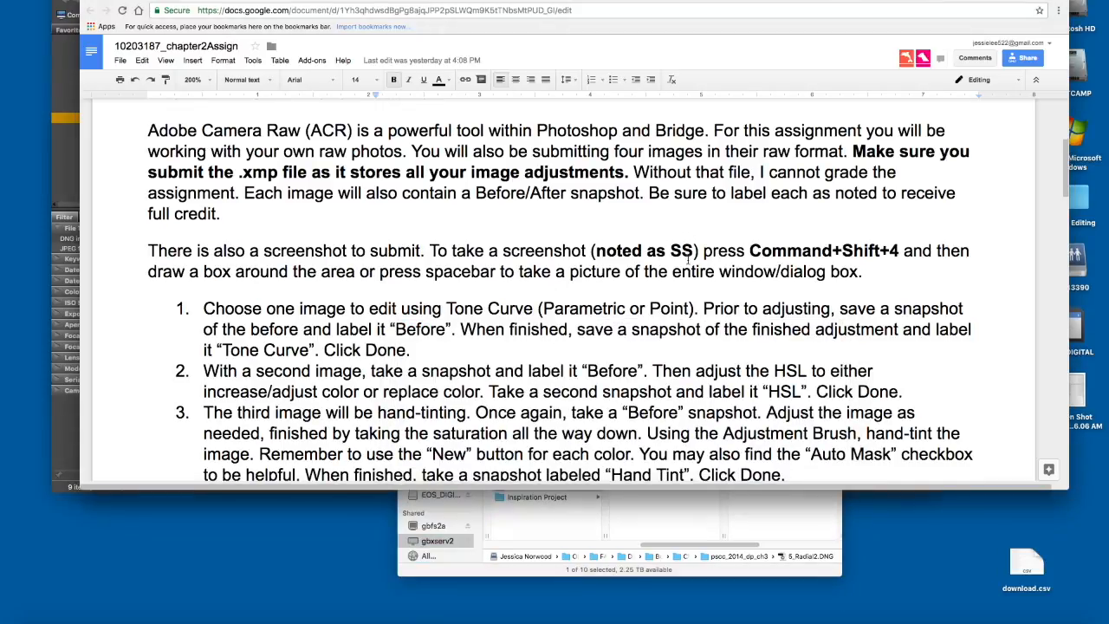
scroll(688, 259, "down", 1)
scroll(687, 260, "down", 5)
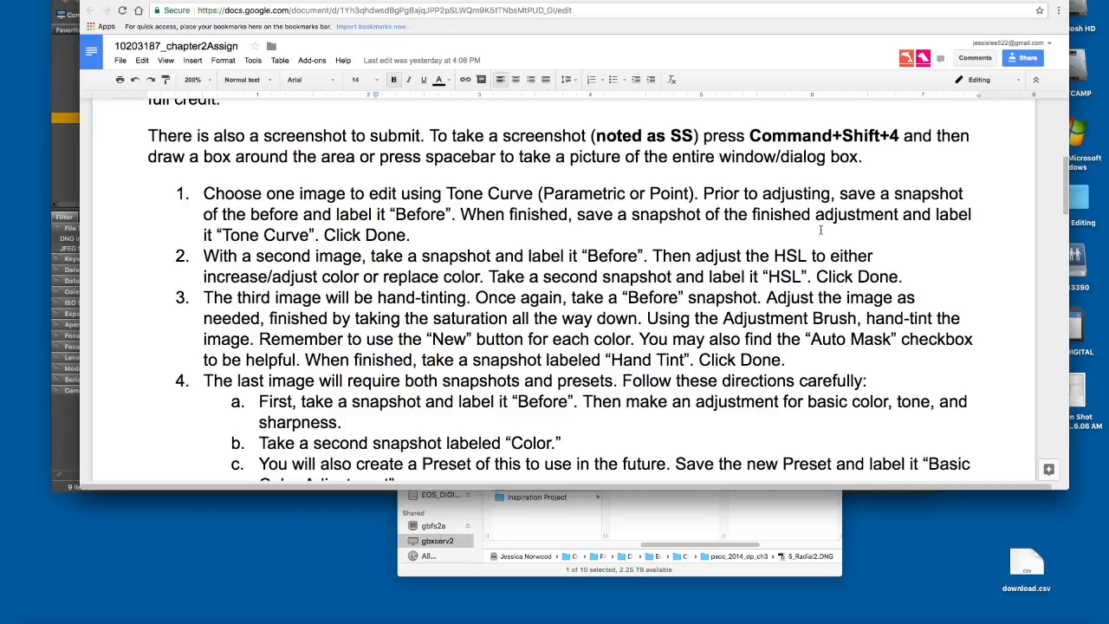
left_click_drag(445, 193, 534, 194)
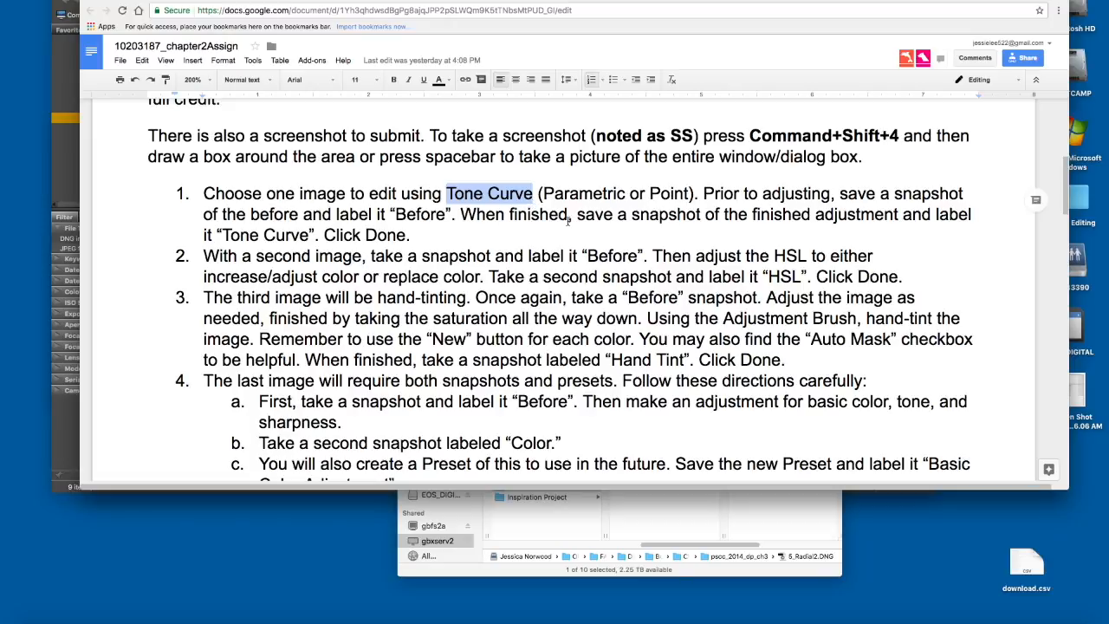
left_click_drag(222, 235, 310, 235)
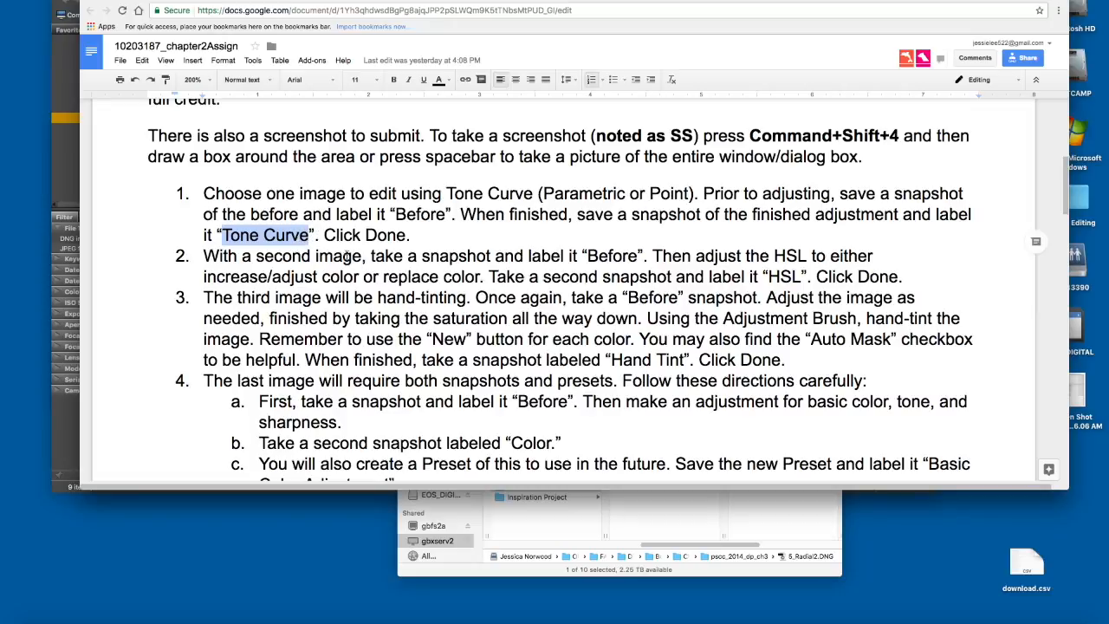
left_click(451, 278)
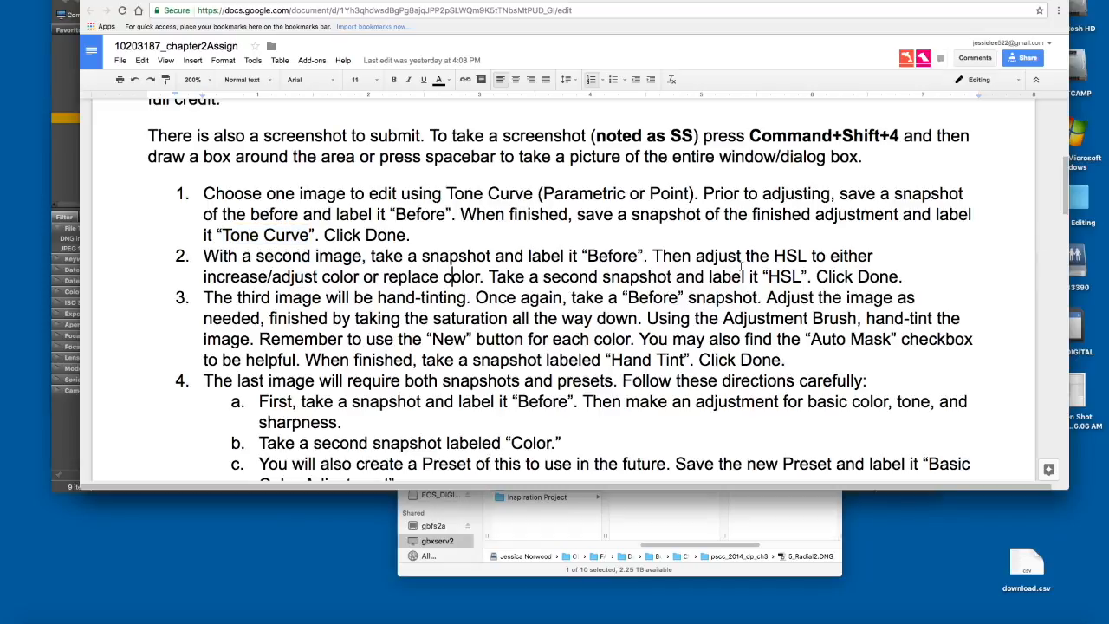
left_click_drag(774, 256, 805, 255)
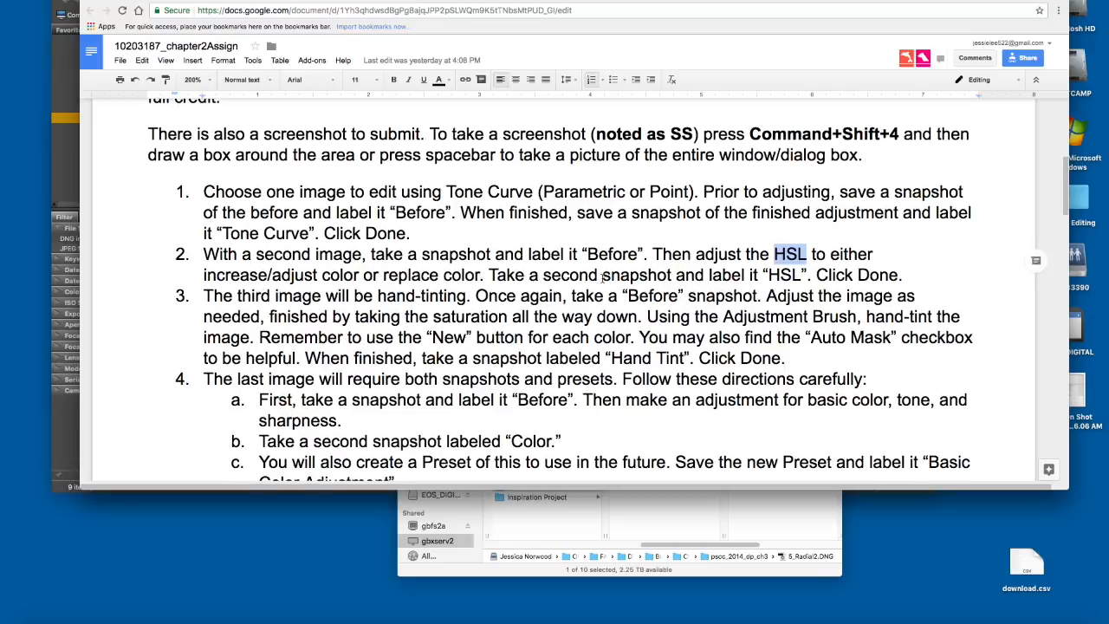
scroll(603, 276, "down", 1)
left_click_drag(378, 278, 466, 278)
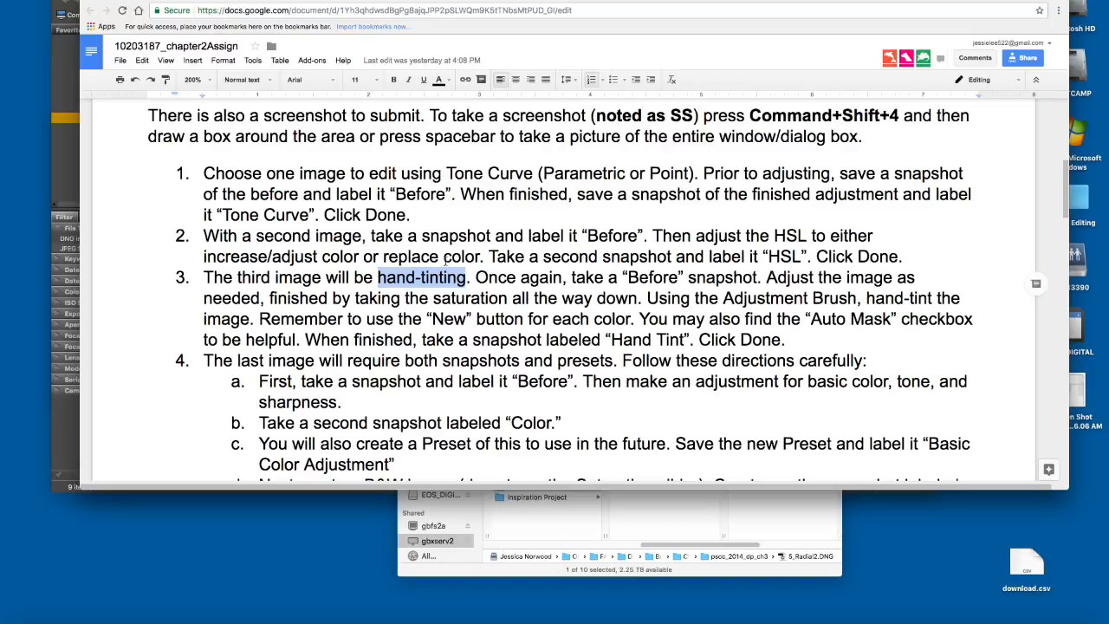
left_click_drag(612, 340, 684, 340)
Step: Read task 4, highlighting "Color", "Basic B&W", "Vignette", the instruction to include only the post crop vignette, and the Preset panel screenshot requirement
scroll(704, 340, "down", 5)
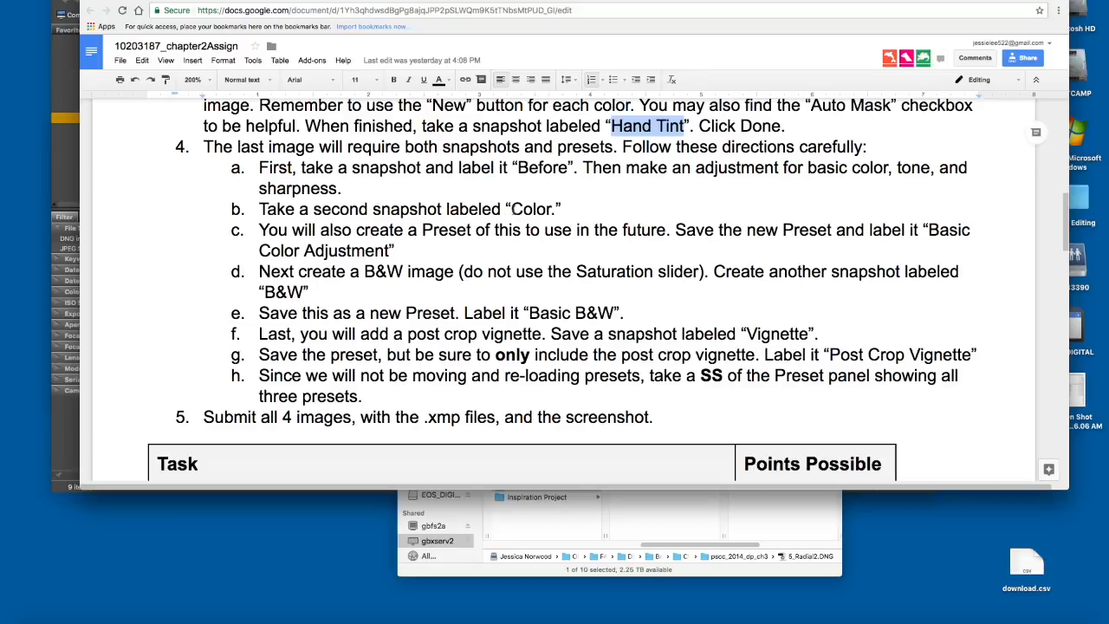
left_click_drag(510, 208, 551, 210)
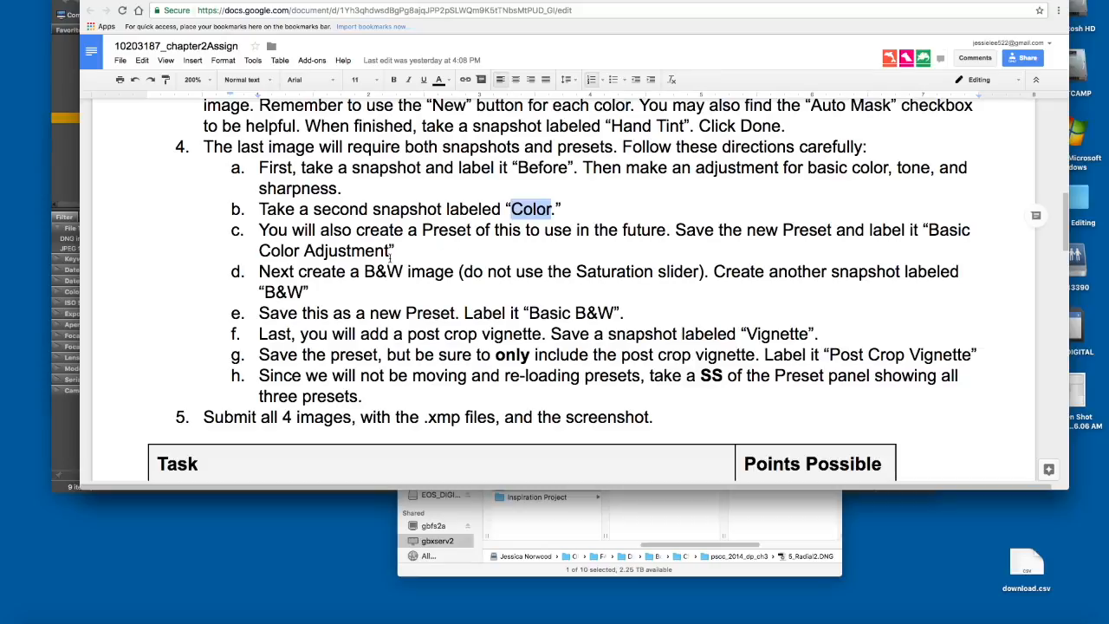
scroll(390, 264, "down", 1)
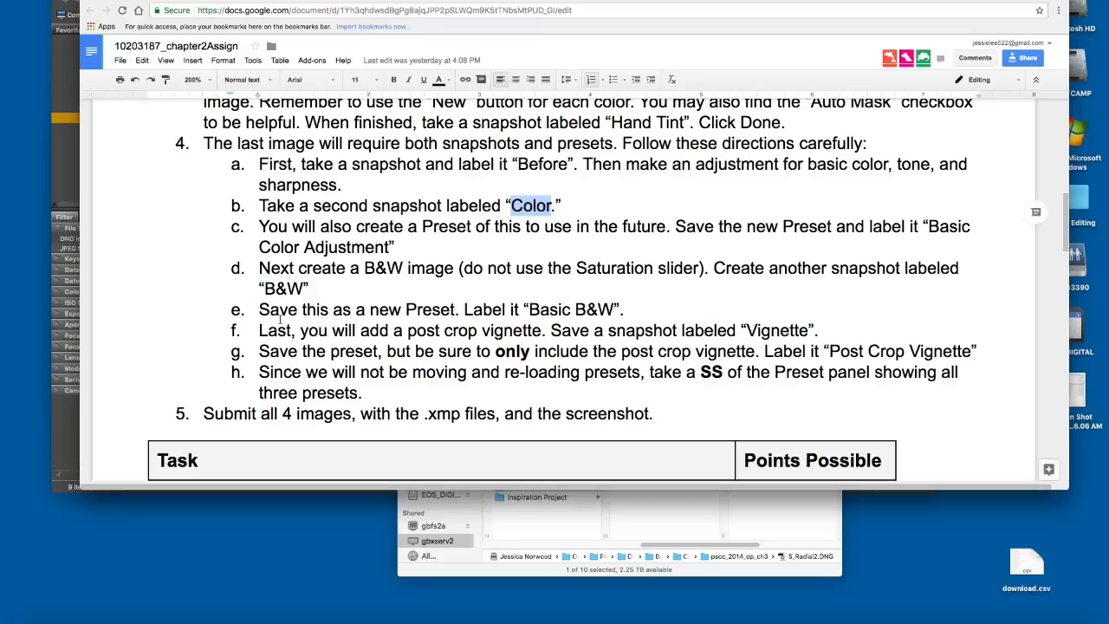
left_click_drag(529, 311, 616, 314)
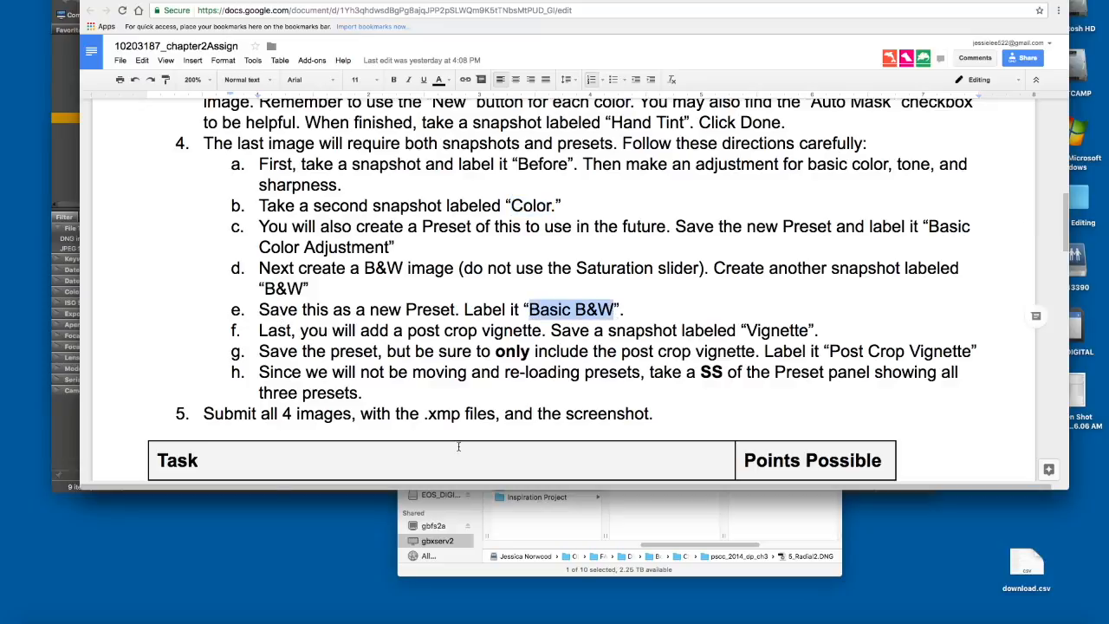
left_click(266, 289)
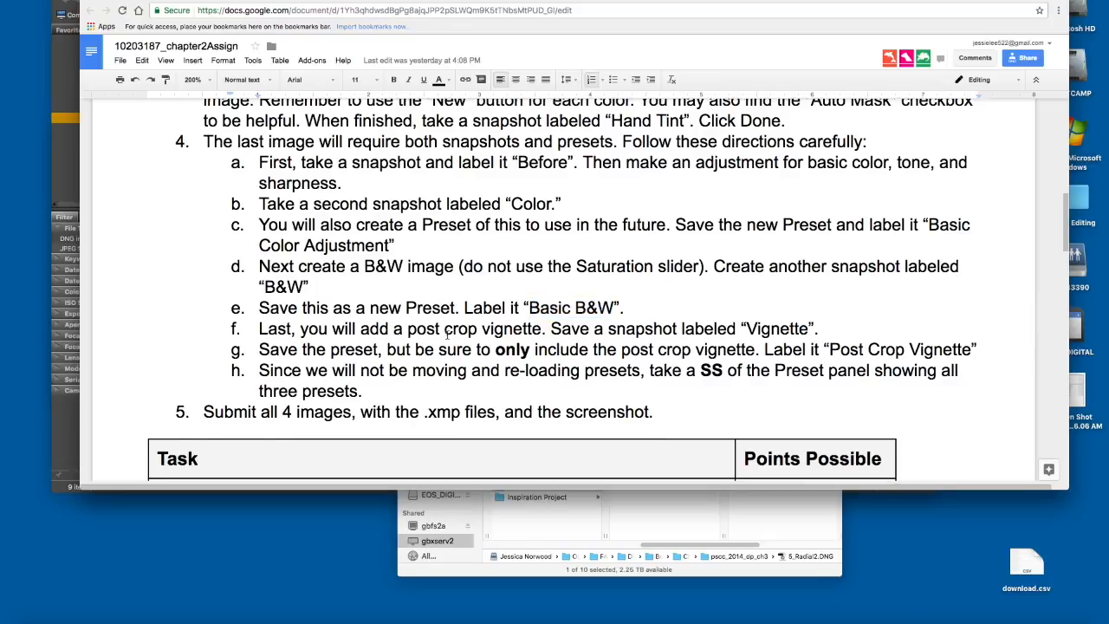
scroll(448, 335, "down", 2)
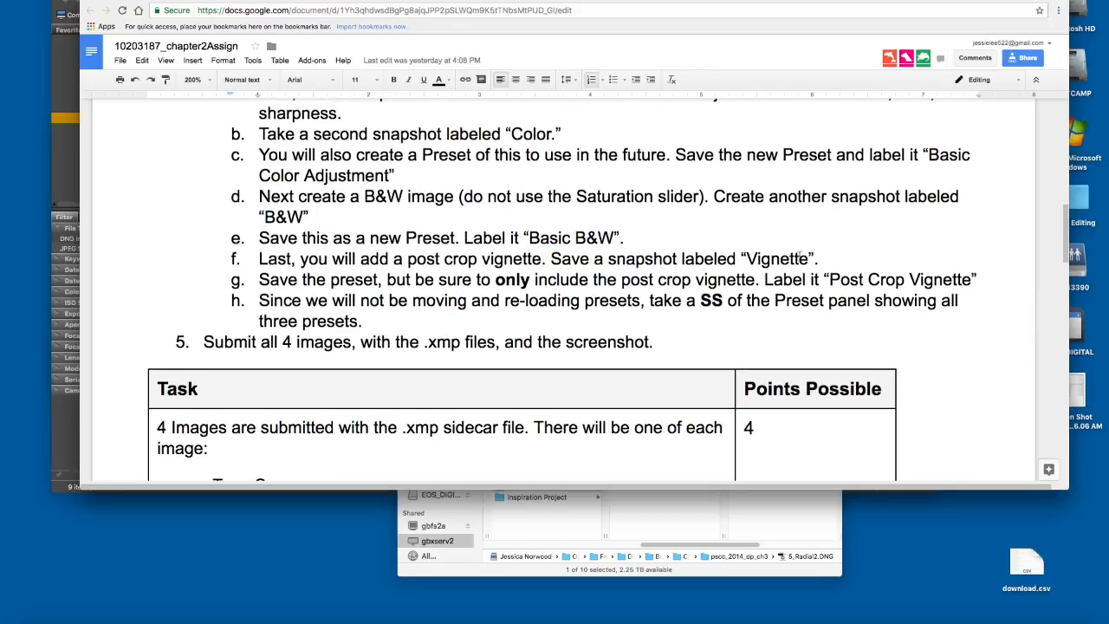
double_click(747, 258)
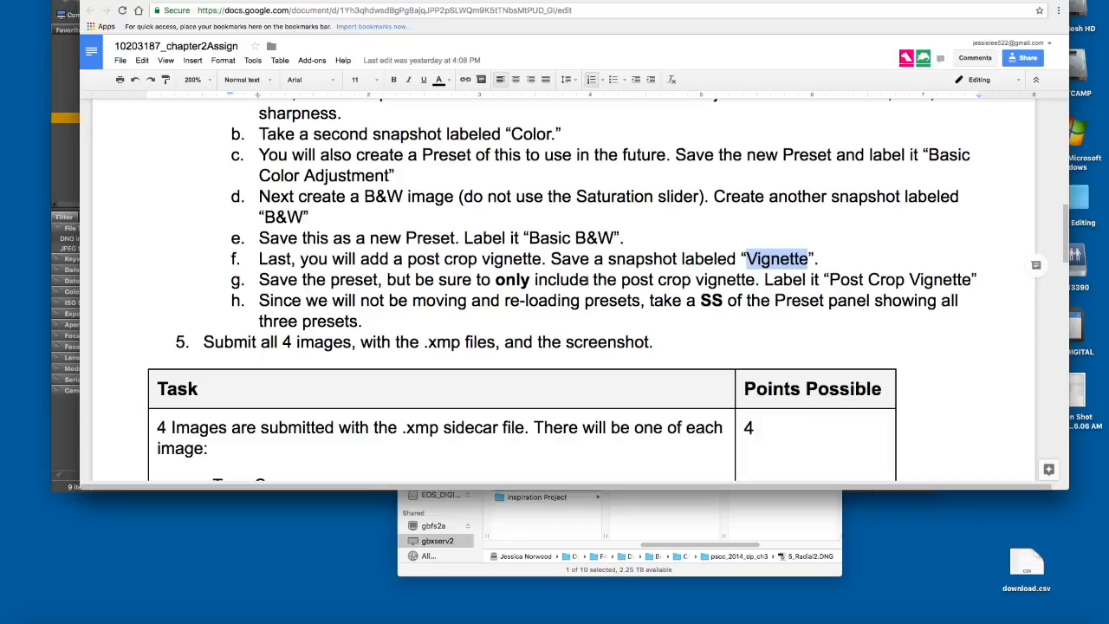
left_click_drag(388, 280, 754, 282)
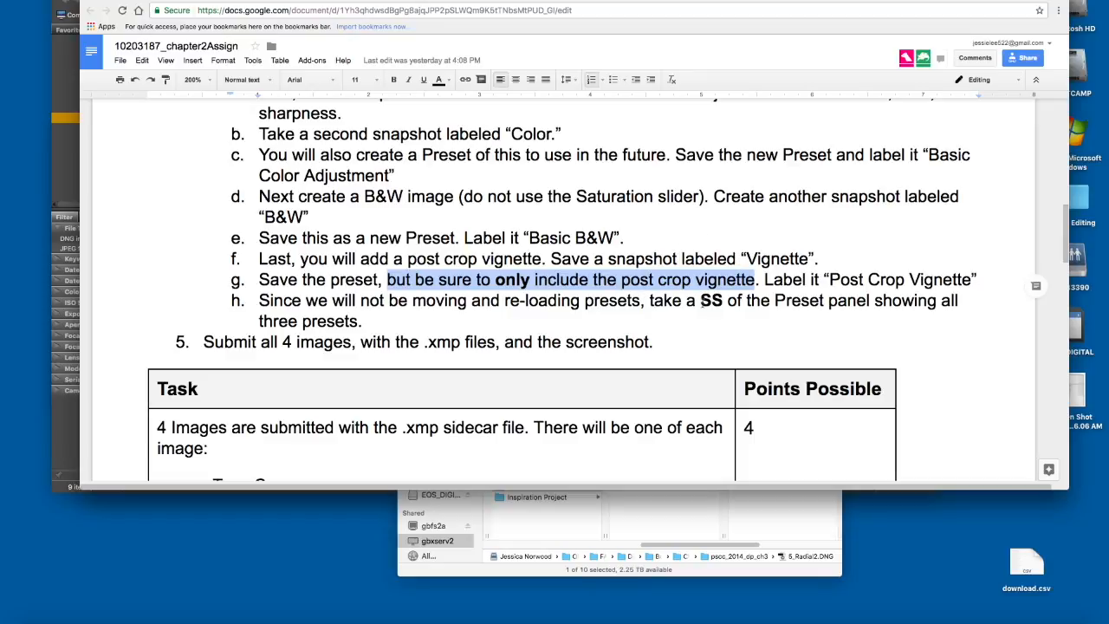
left_click_drag(269, 300, 359, 318)
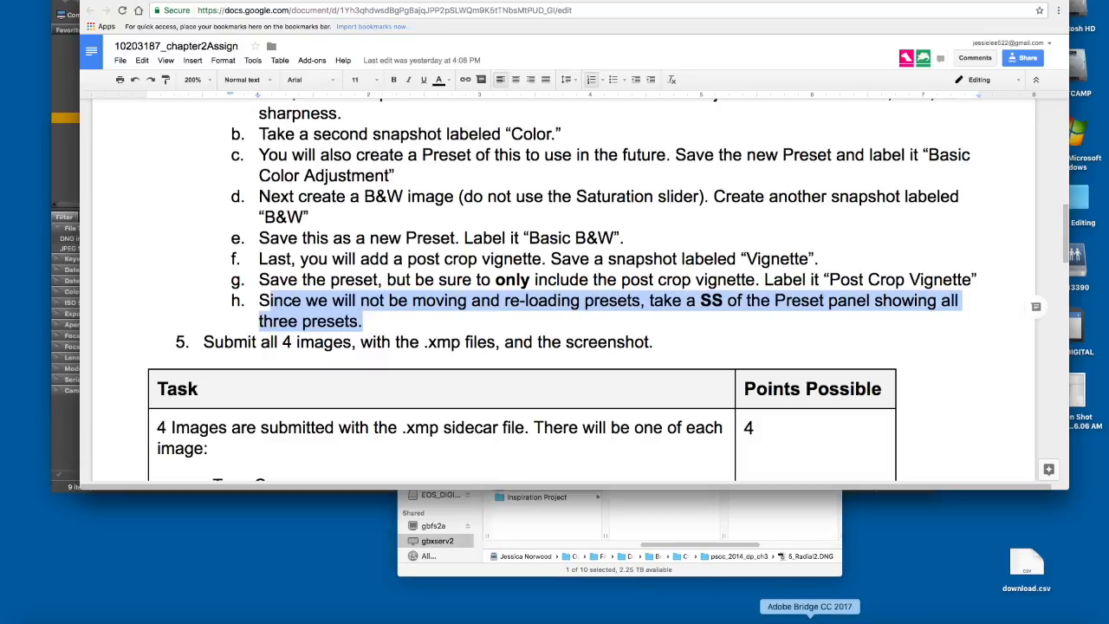
Step: Switch to Bridge, open 4_SelectiveColor.DNG in Camera Raw and view its saved presets
left_click(823, 618)
double_click(578, 154)
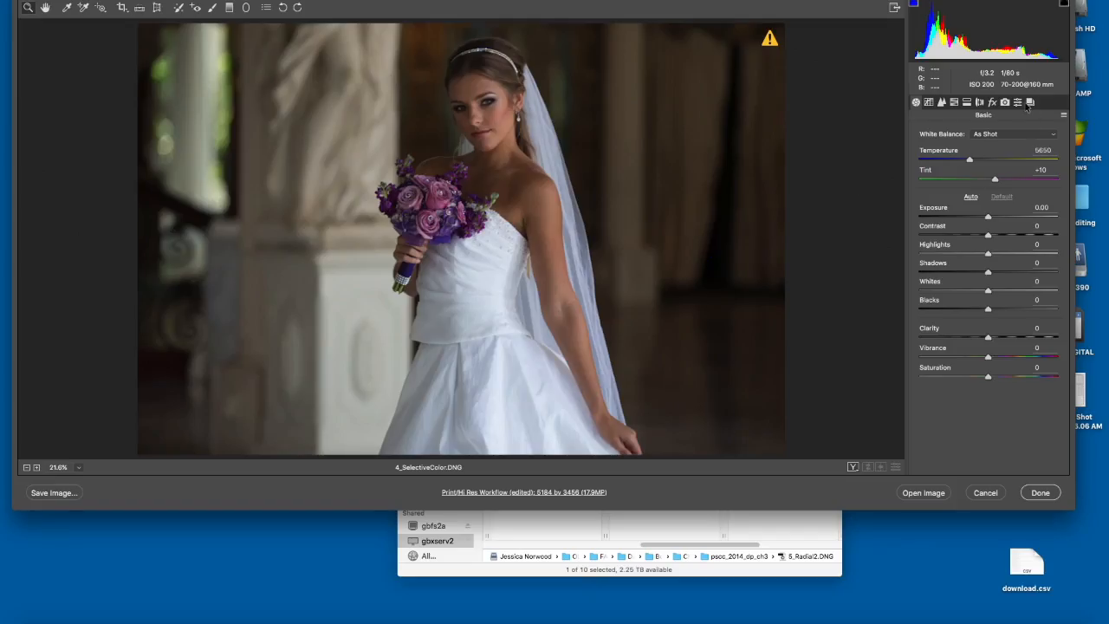
left_click(1030, 102)
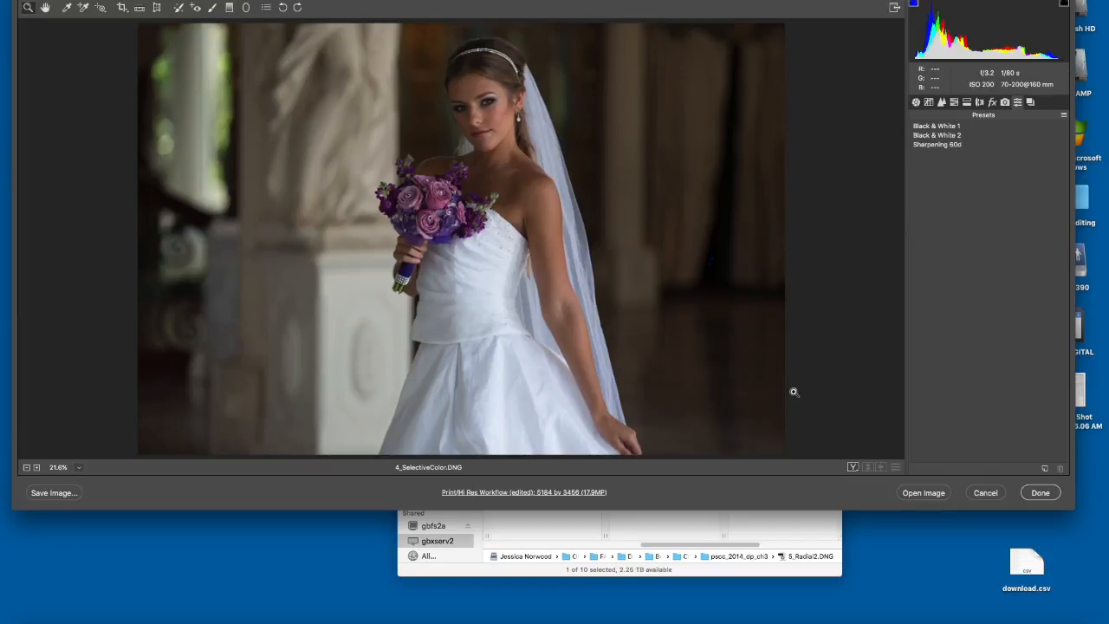
Step: Return to the assignment document in Chrome and read the submission requirements and grading table
key("super+Tab")
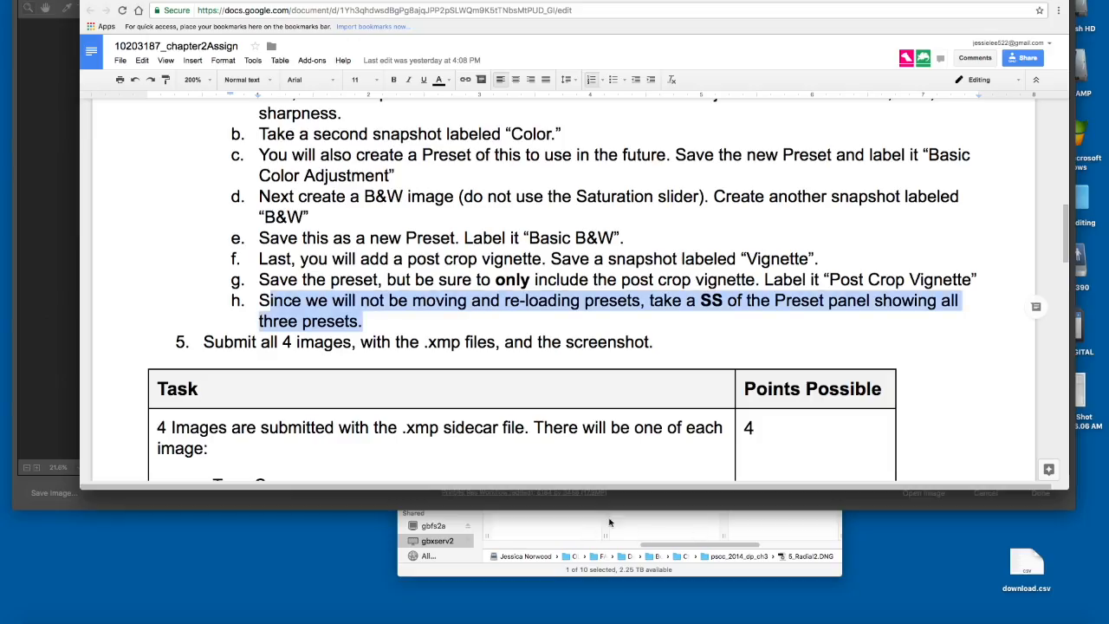
scroll(610, 332, "down", 2)
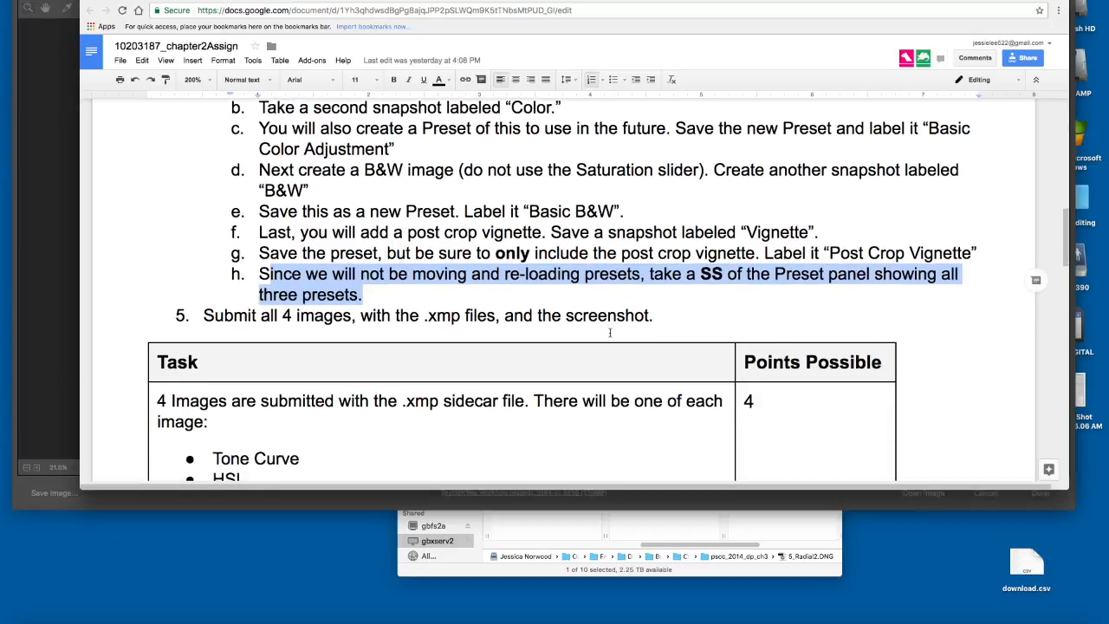